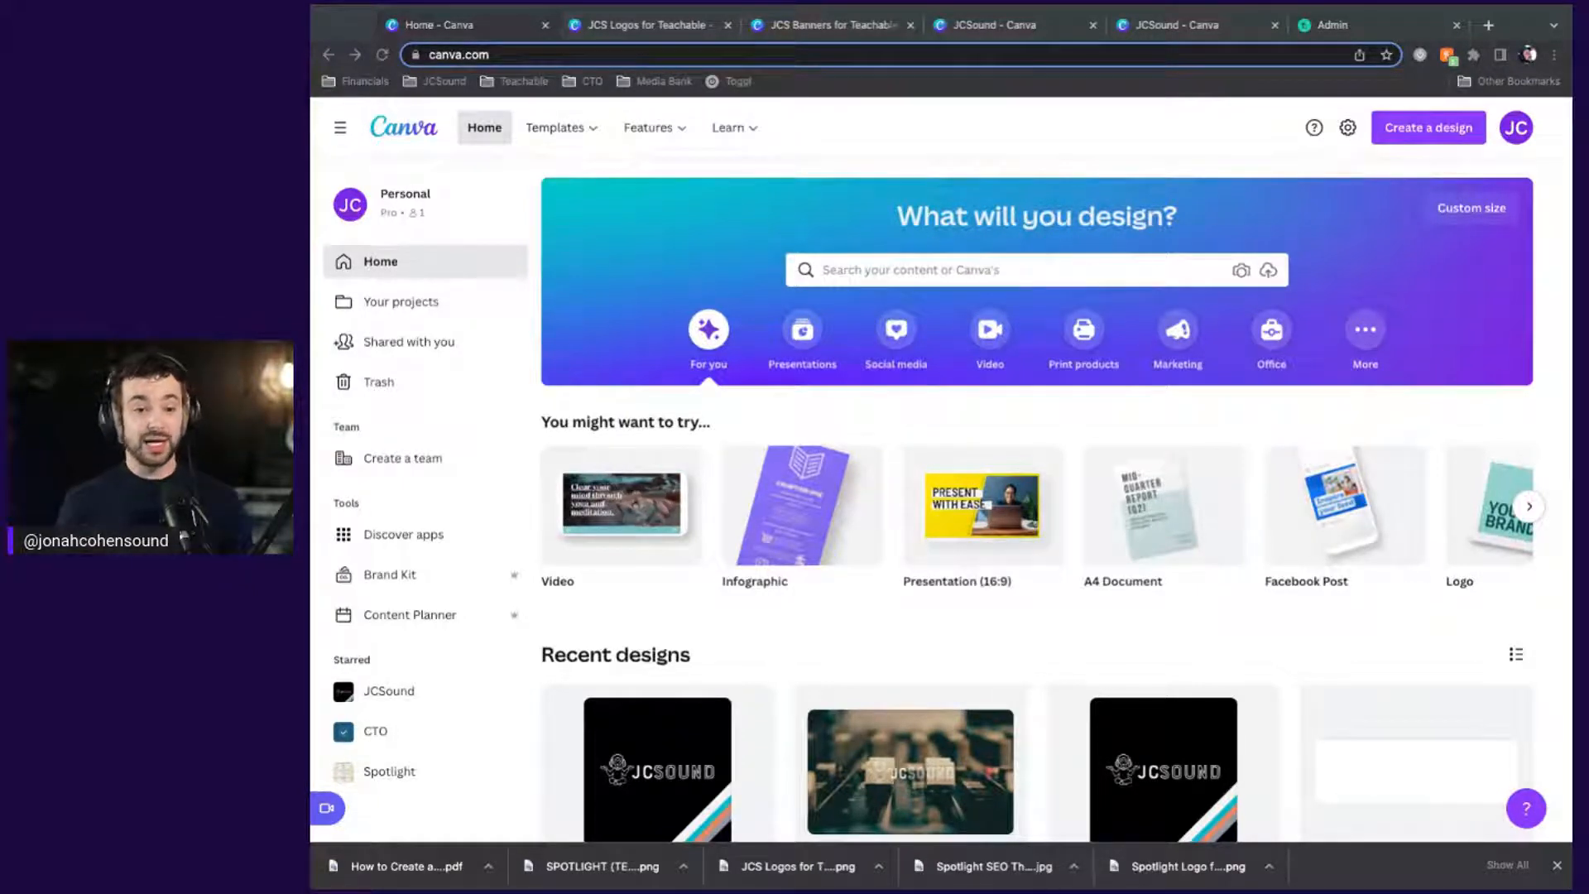
Search 'logo' under Create a design and start a blank Logo 500 × 500 px design
{"action": "left_click", "coordinate": [1261, 144]}
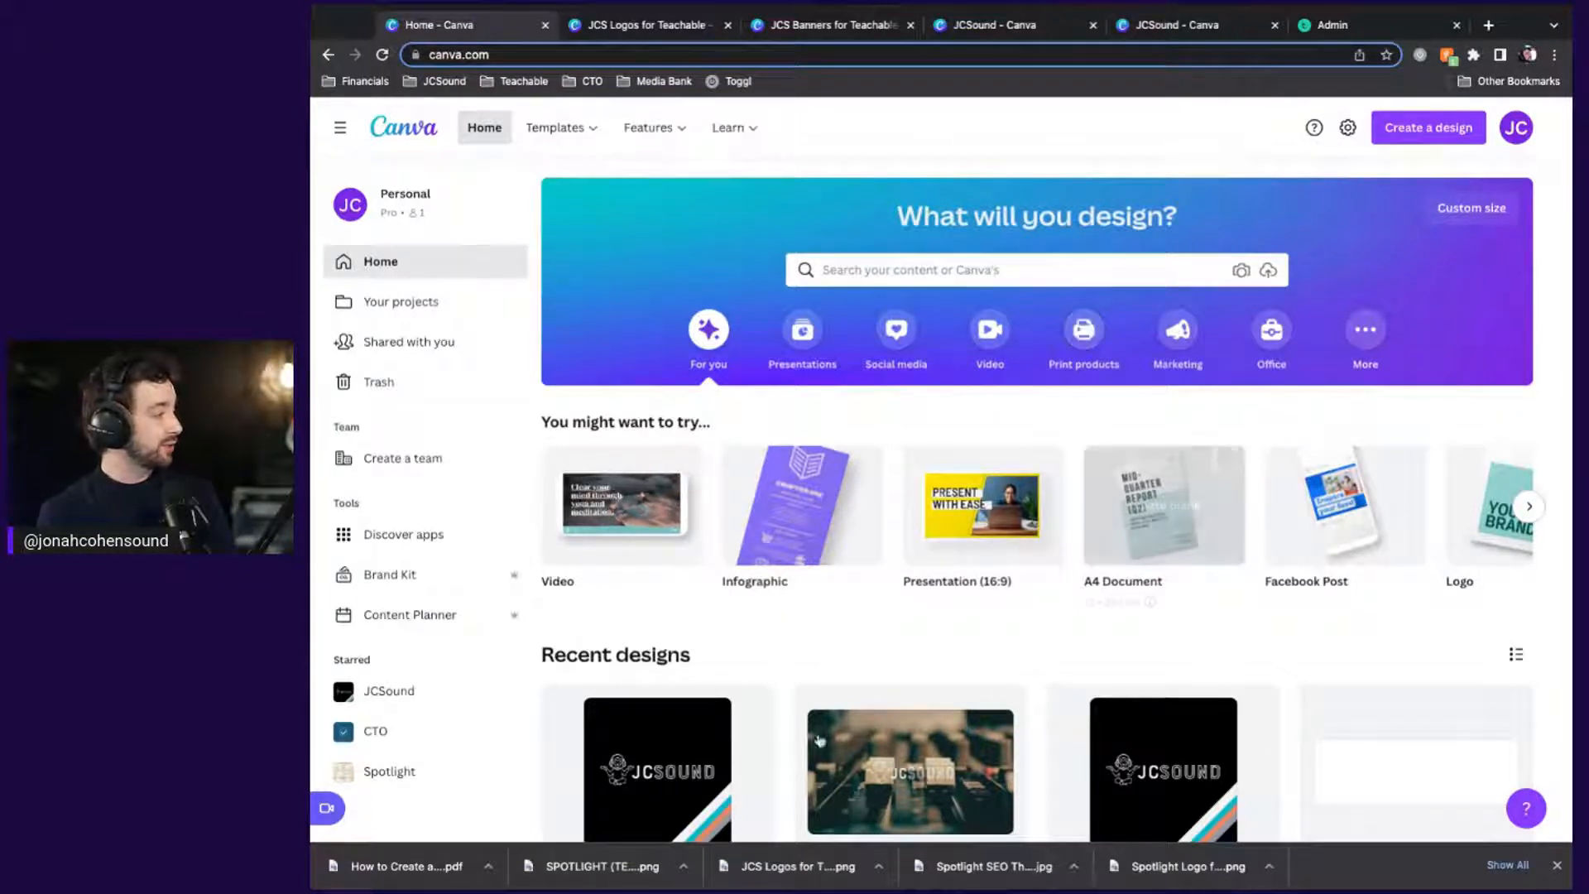
{"action": "mouse_move", "coordinate": [739, 120]}
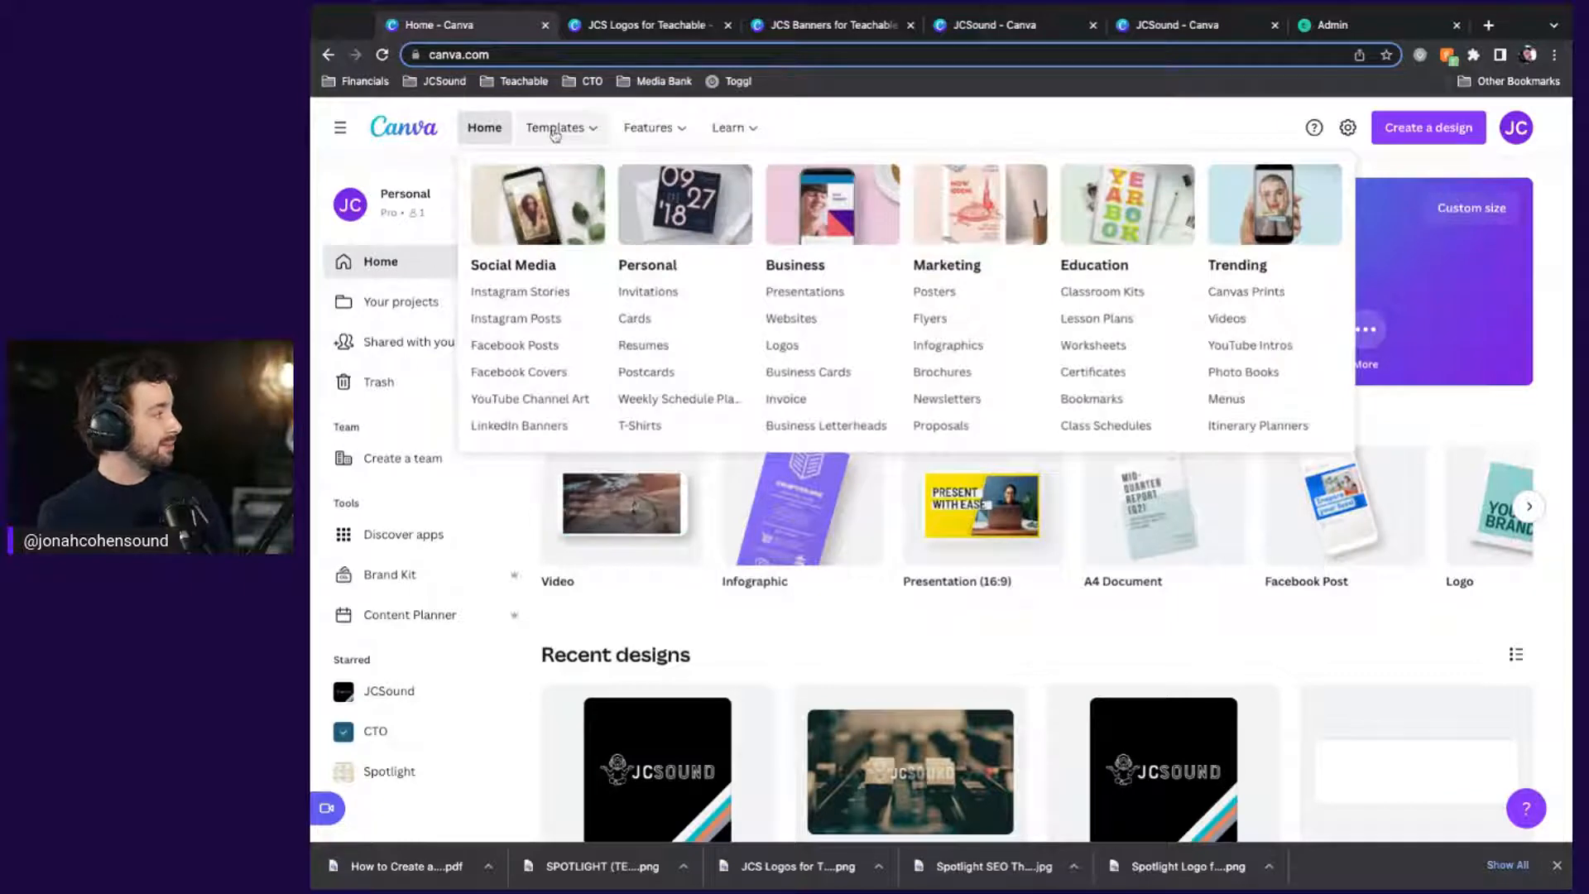
{"action": "mouse_move", "coordinate": [659, 121]}
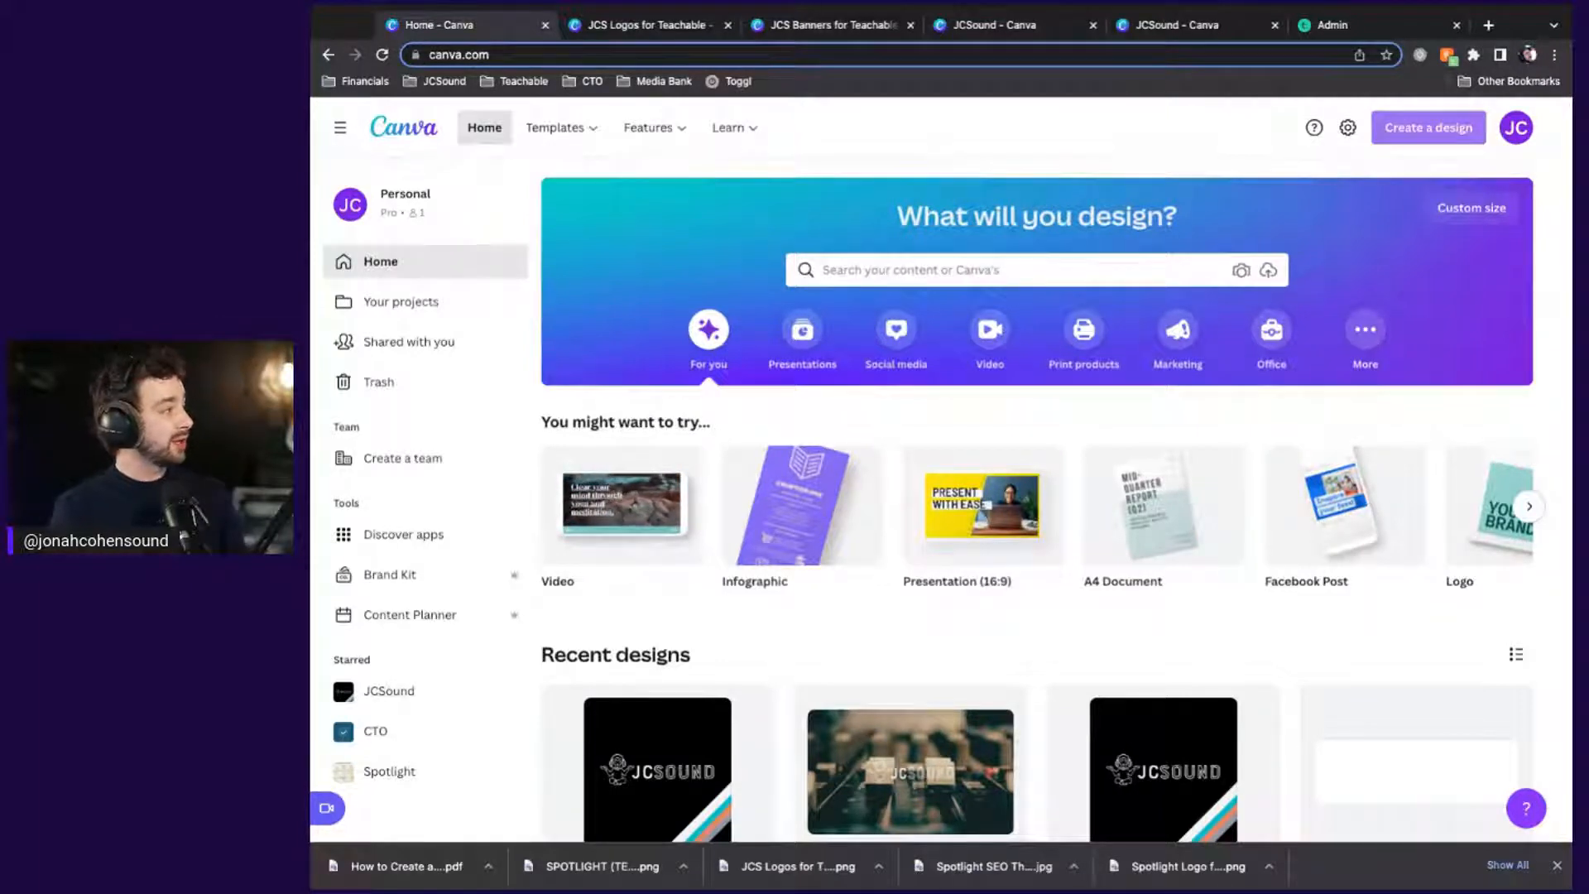
{"action": "left_click", "coordinate": [1429, 128]}
{"action": "type", "text": "logo"}
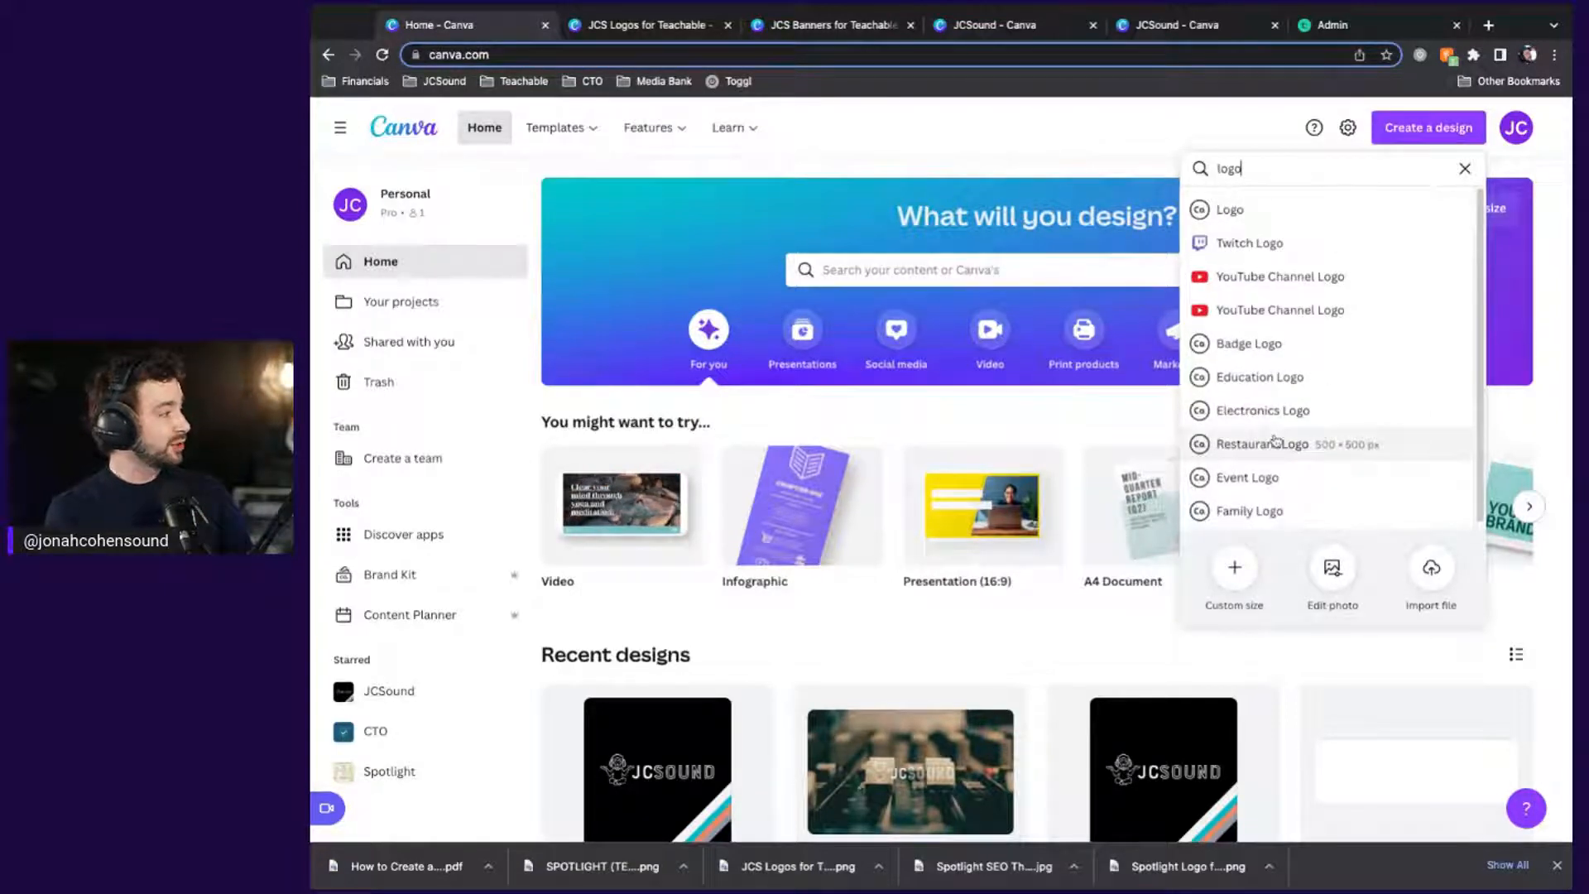
{"action": "scroll", "coordinate": [1275, 441], "scroll_direction": "down", "scroll_amount": 1}
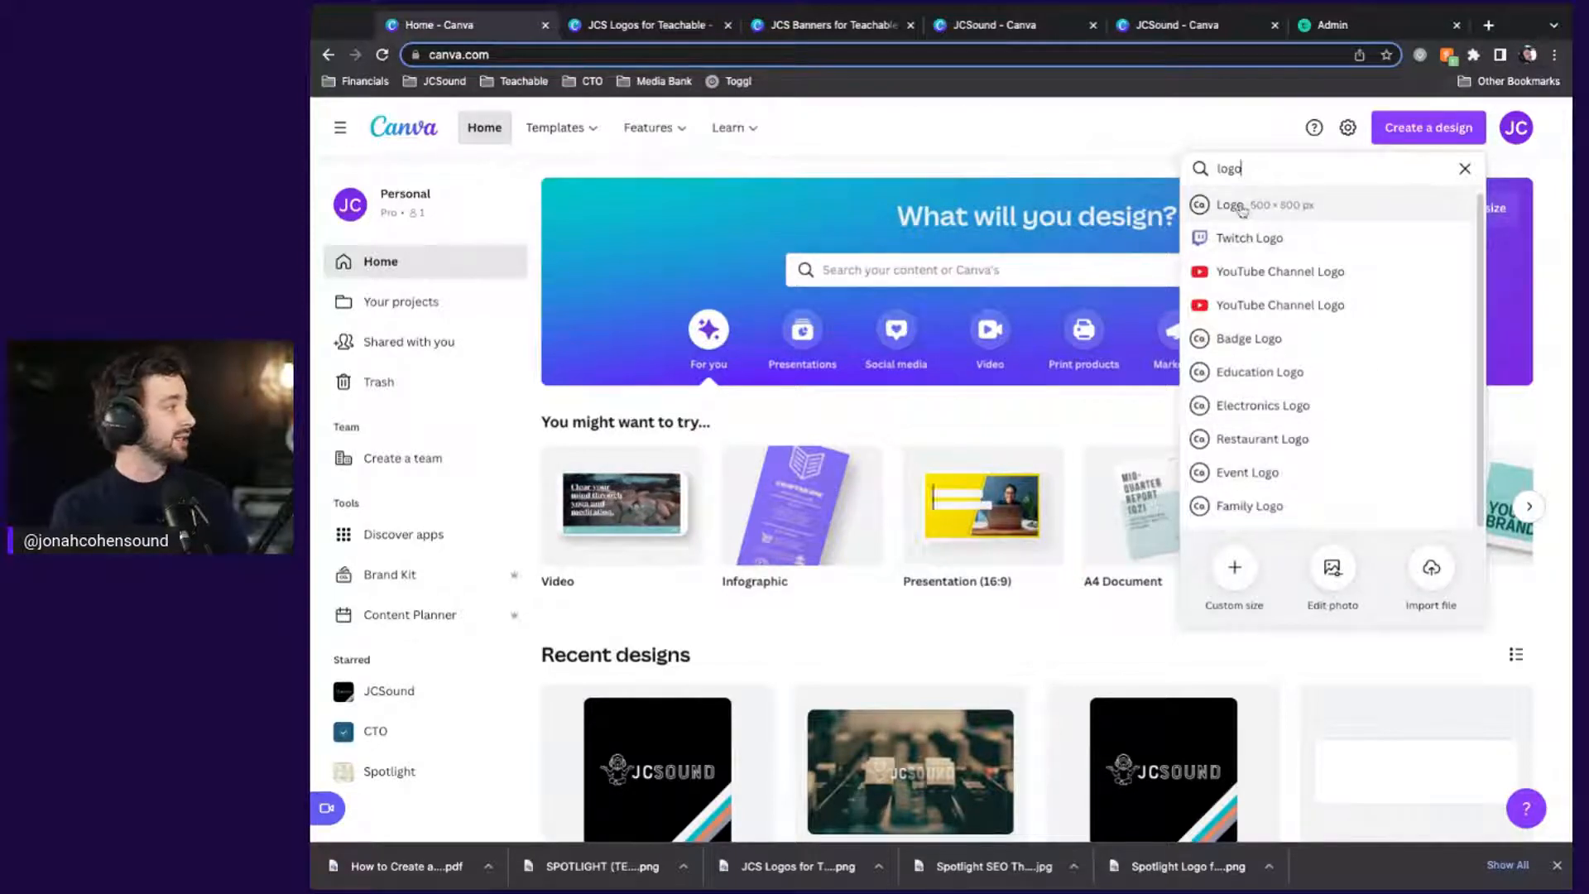
{"action": "left_click", "coordinate": [1241, 210]}
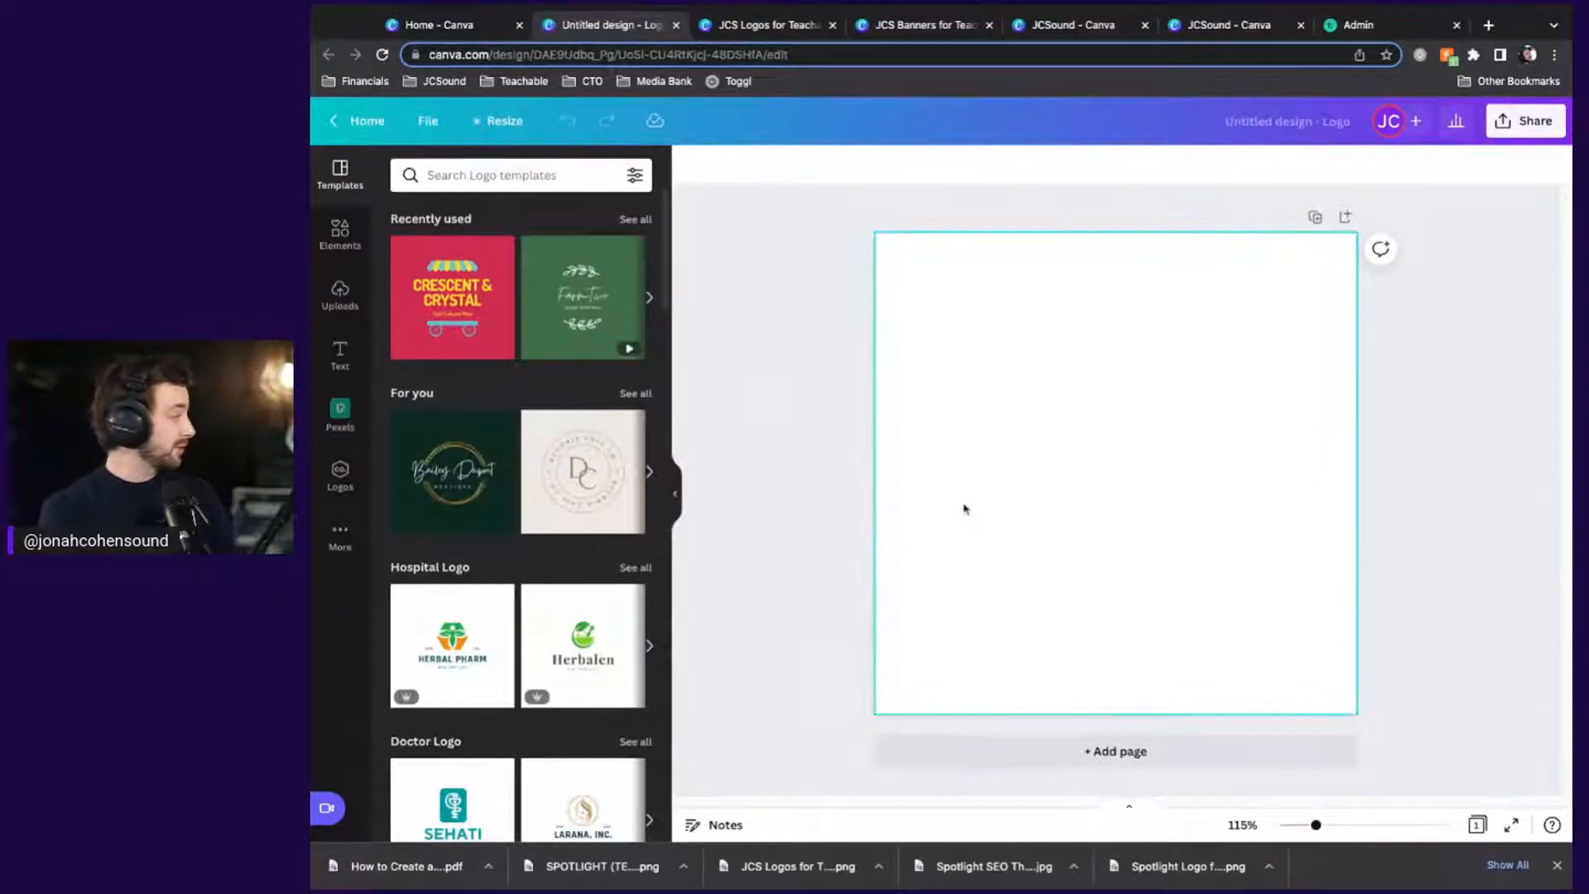
Browse the Church Logo template examples, then show the Elements library with recently used headphone graphics
{"action": "scroll", "coordinate": [539, 561], "scroll_direction": "down", "scroll_amount": 5}
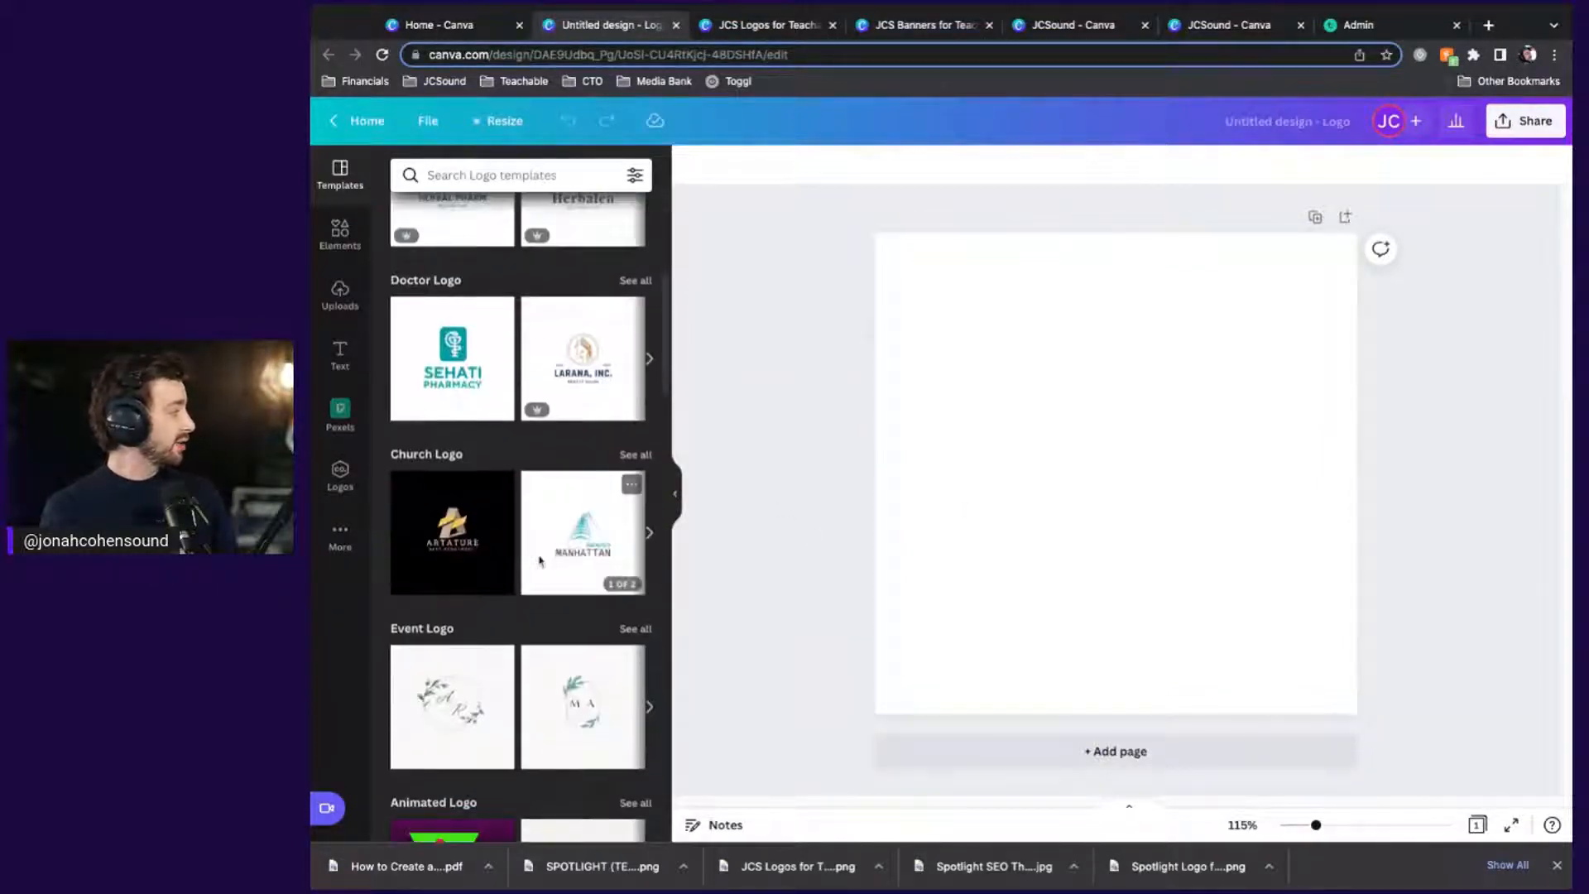
{"action": "scroll", "coordinate": [539, 561], "scroll_direction": "down", "scroll_amount": 1}
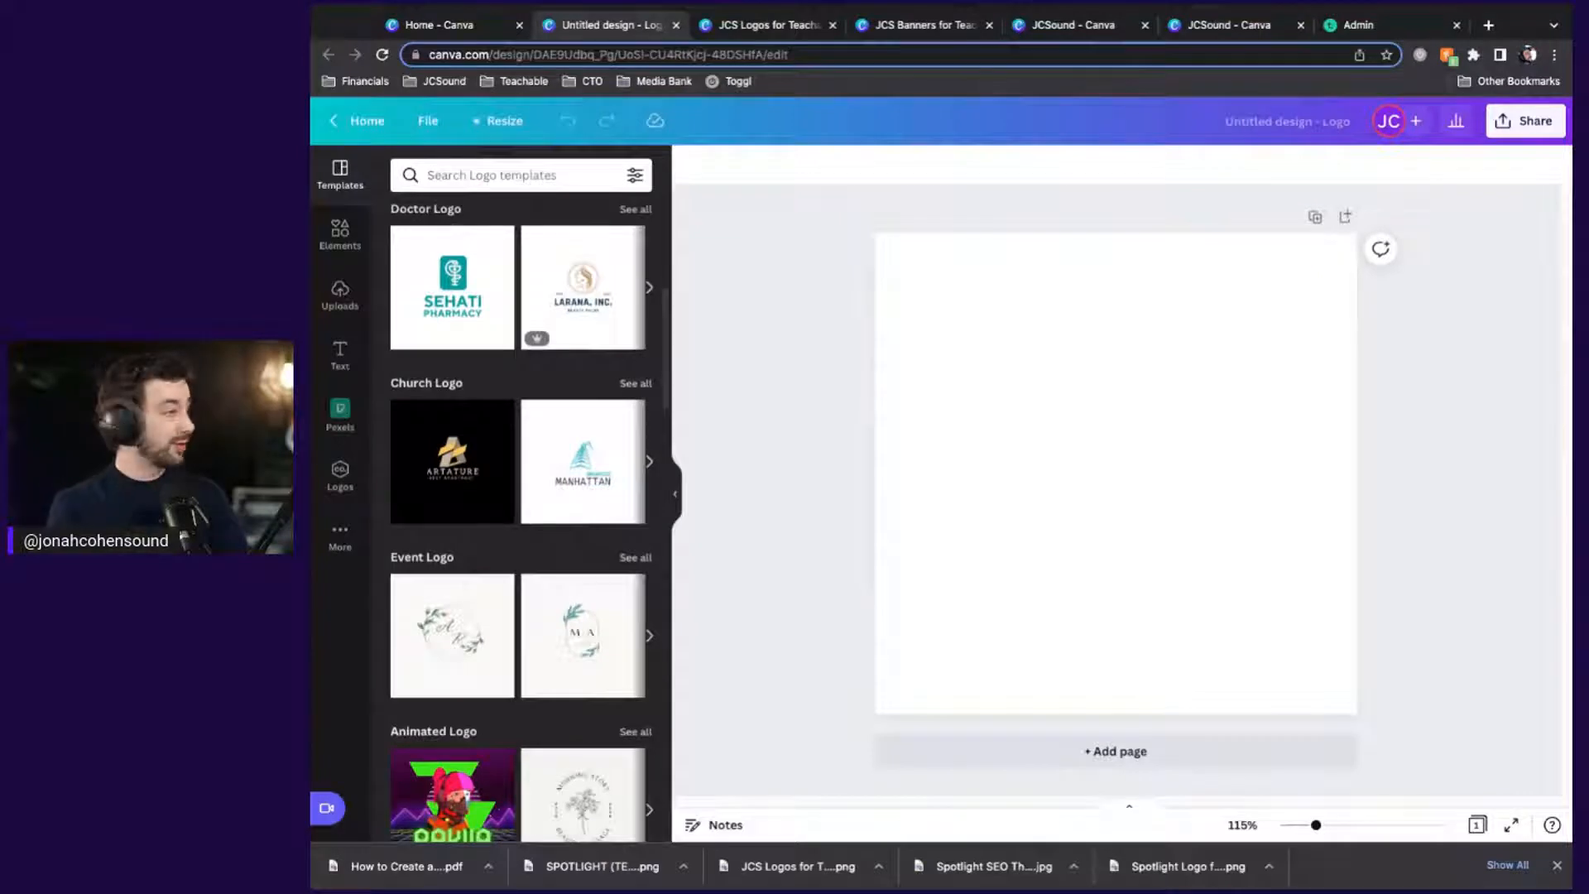
{"action": "scroll", "coordinate": [522, 513], "scroll_direction": "down", "scroll_amount": 2}
{"action": "left_click", "coordinate": [651, 277]}
{"action": "left_click", "coordinate": [650, 277]}
{"action": "left_click", "coordinate": [651, 279]}
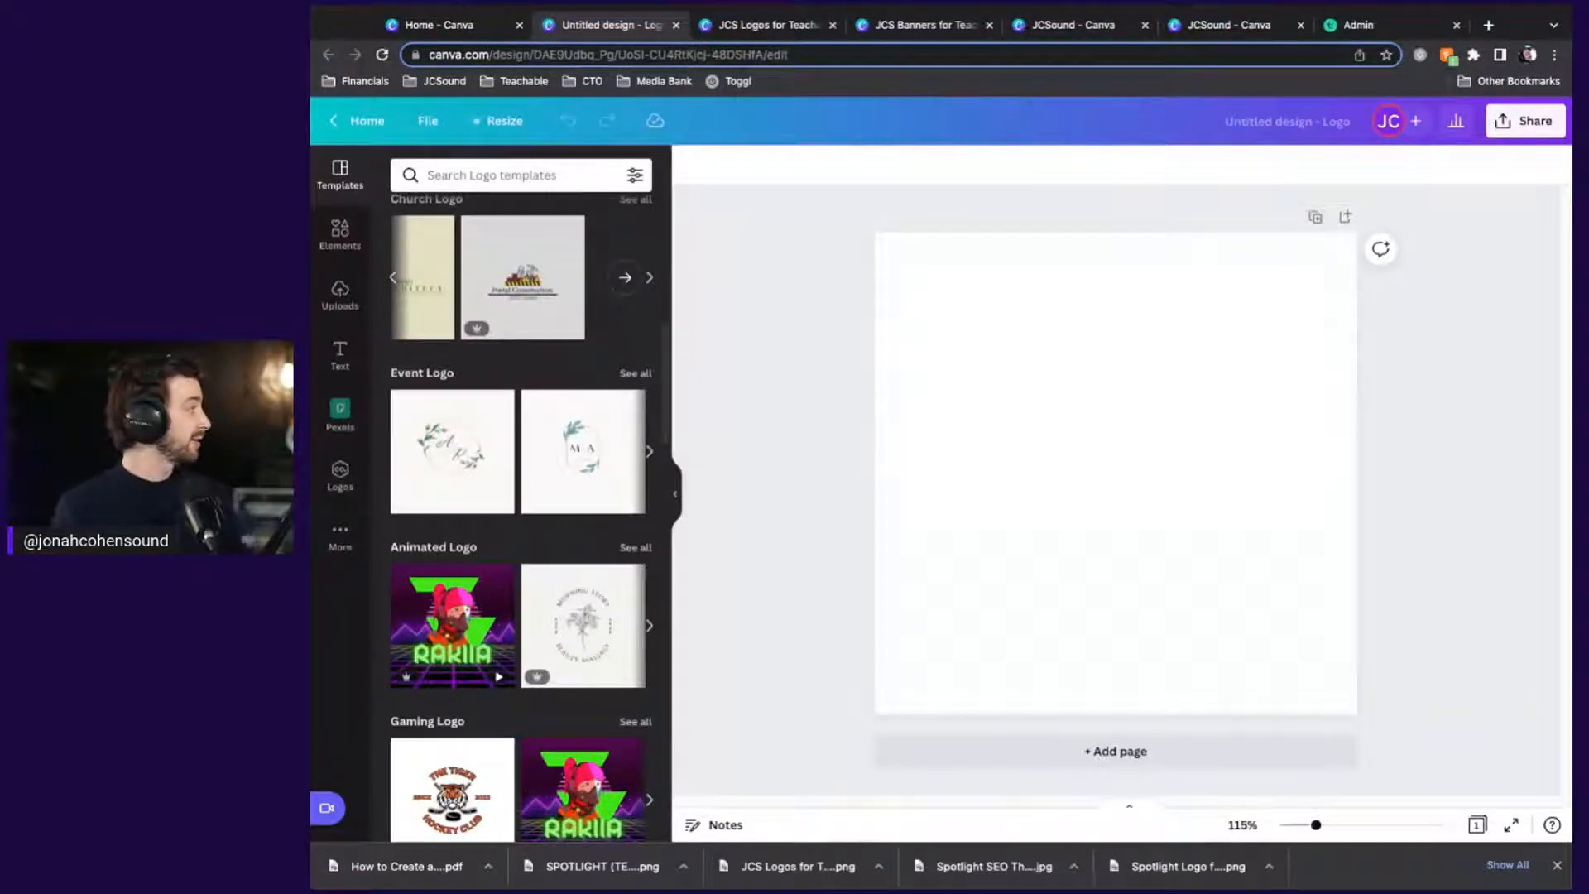
{"action": "left_click", "coordinate": [340, 234]}
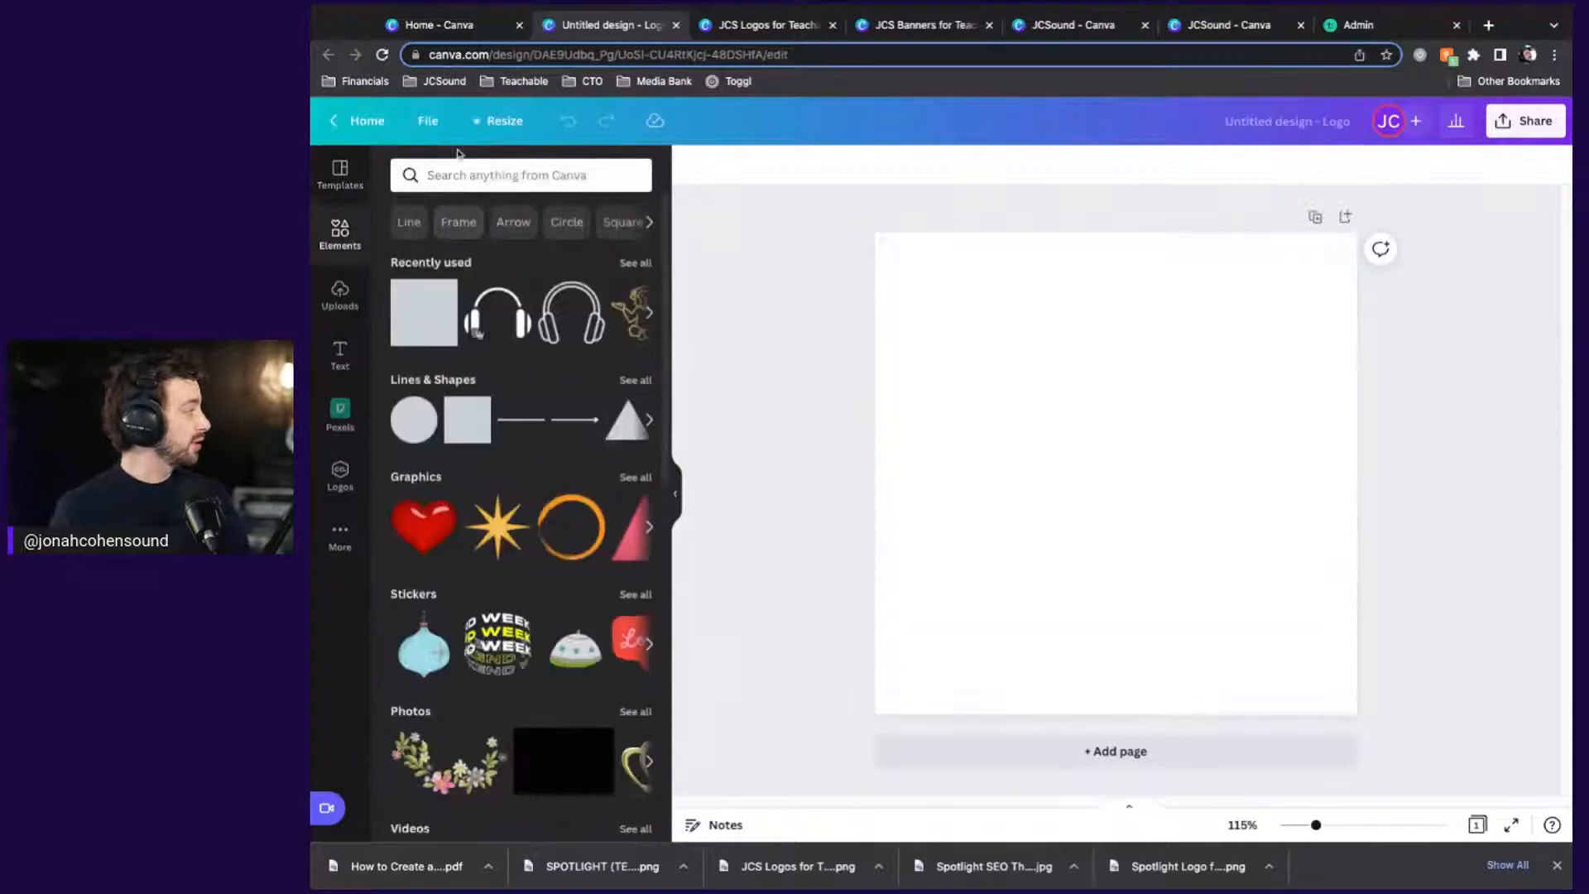
{"action": "scroll", "coordinate": [600, 346], "scroll_direction": "right", "scroll_amount": 1}
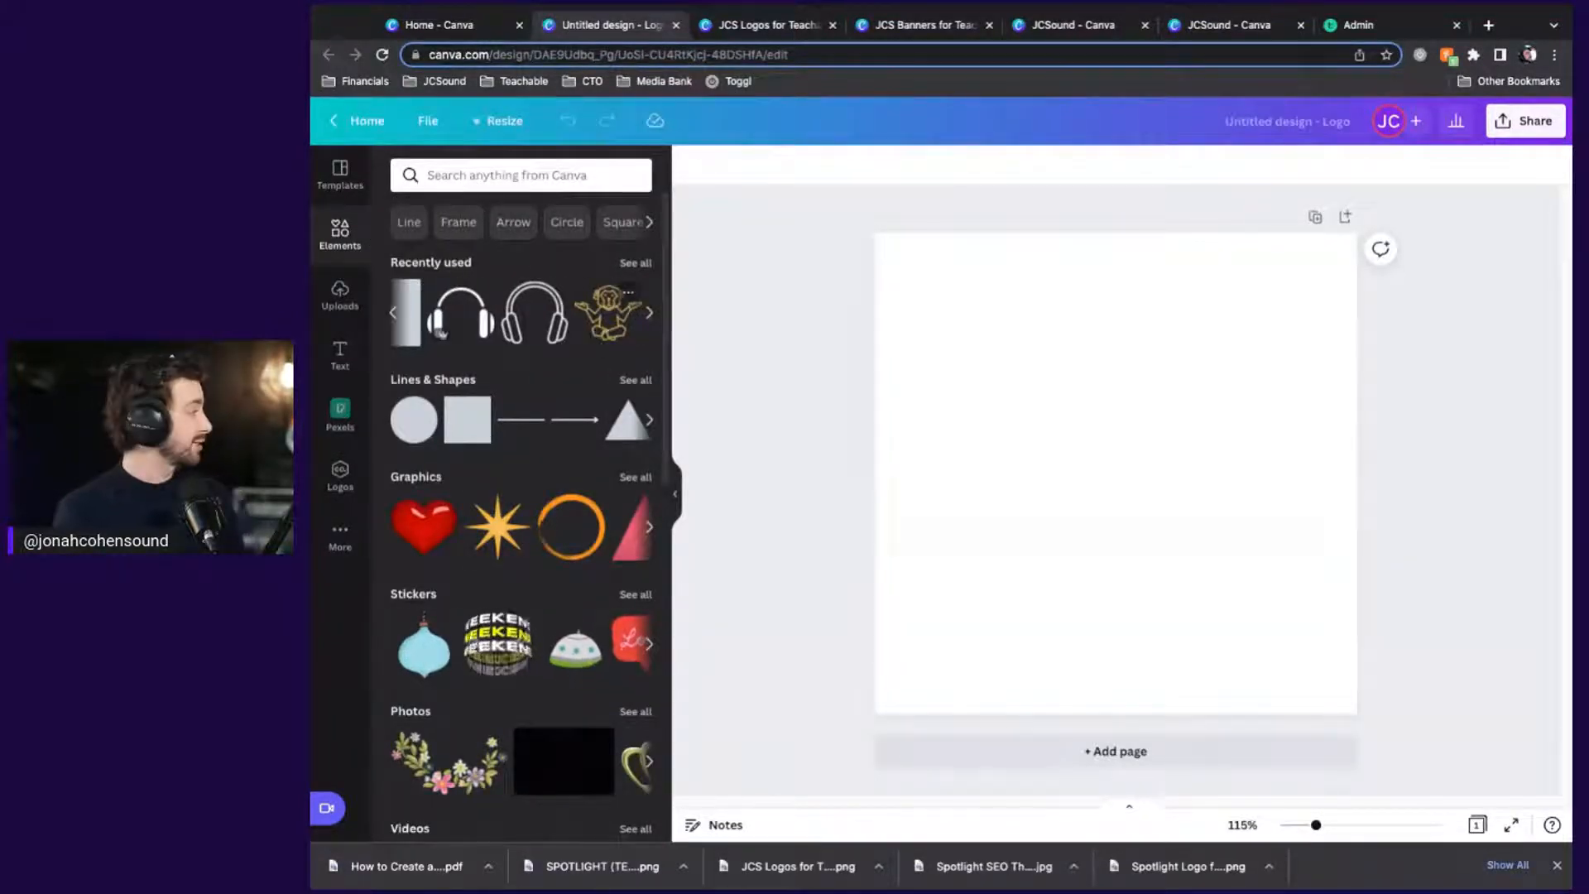
Add the meditating monkey graphic and colour it the JCSound black
{"action": "left_click", "coordinate": [609, 315]}
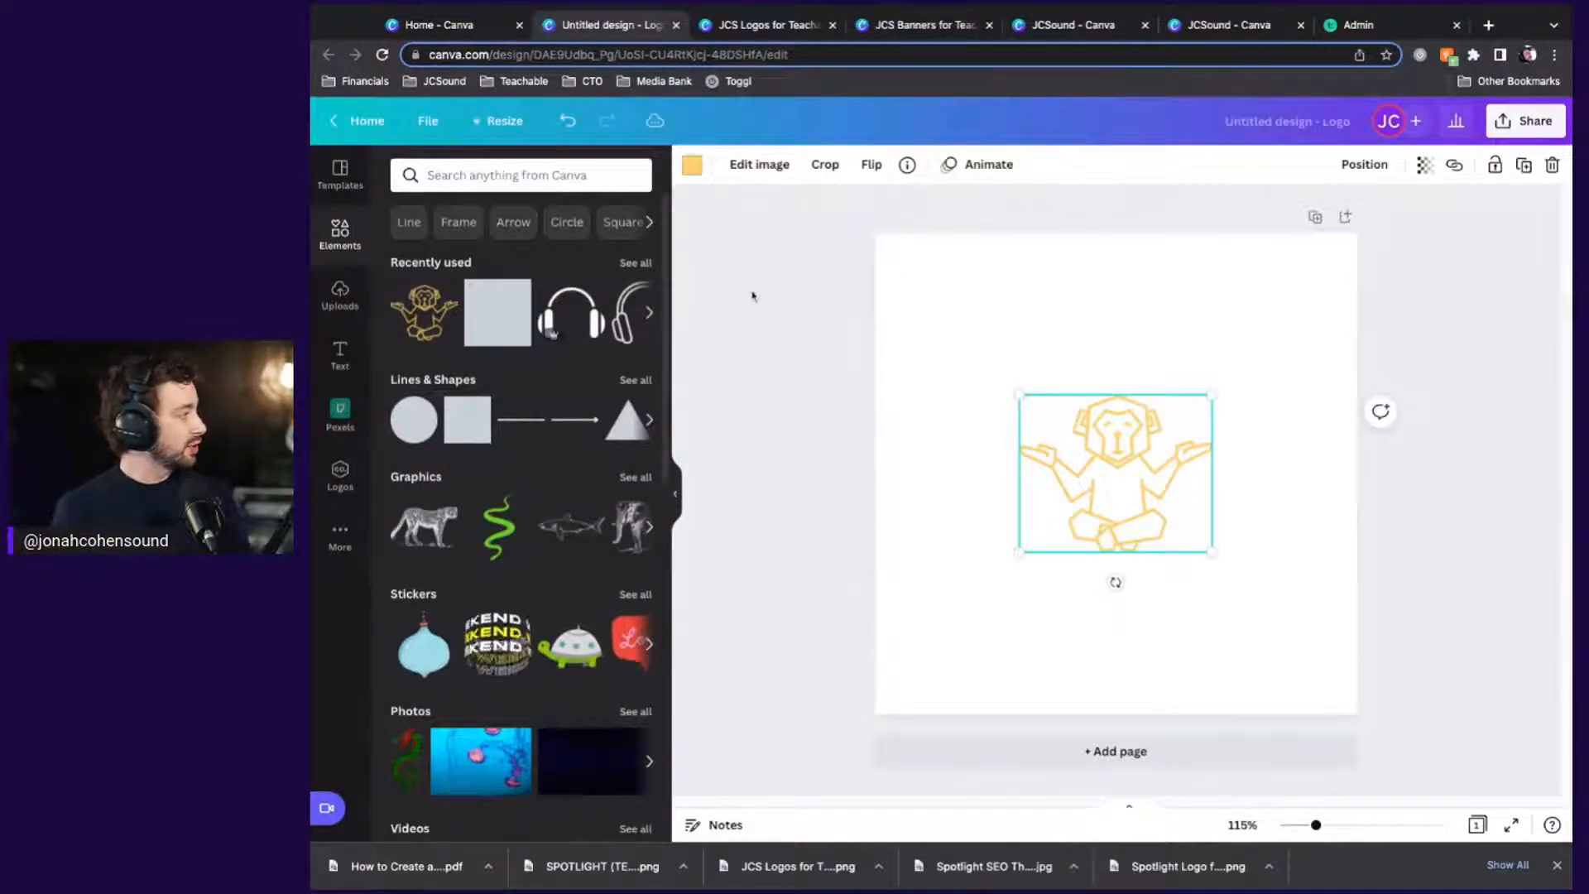
{"action": "left_click", "coordinate": [691, 165]}
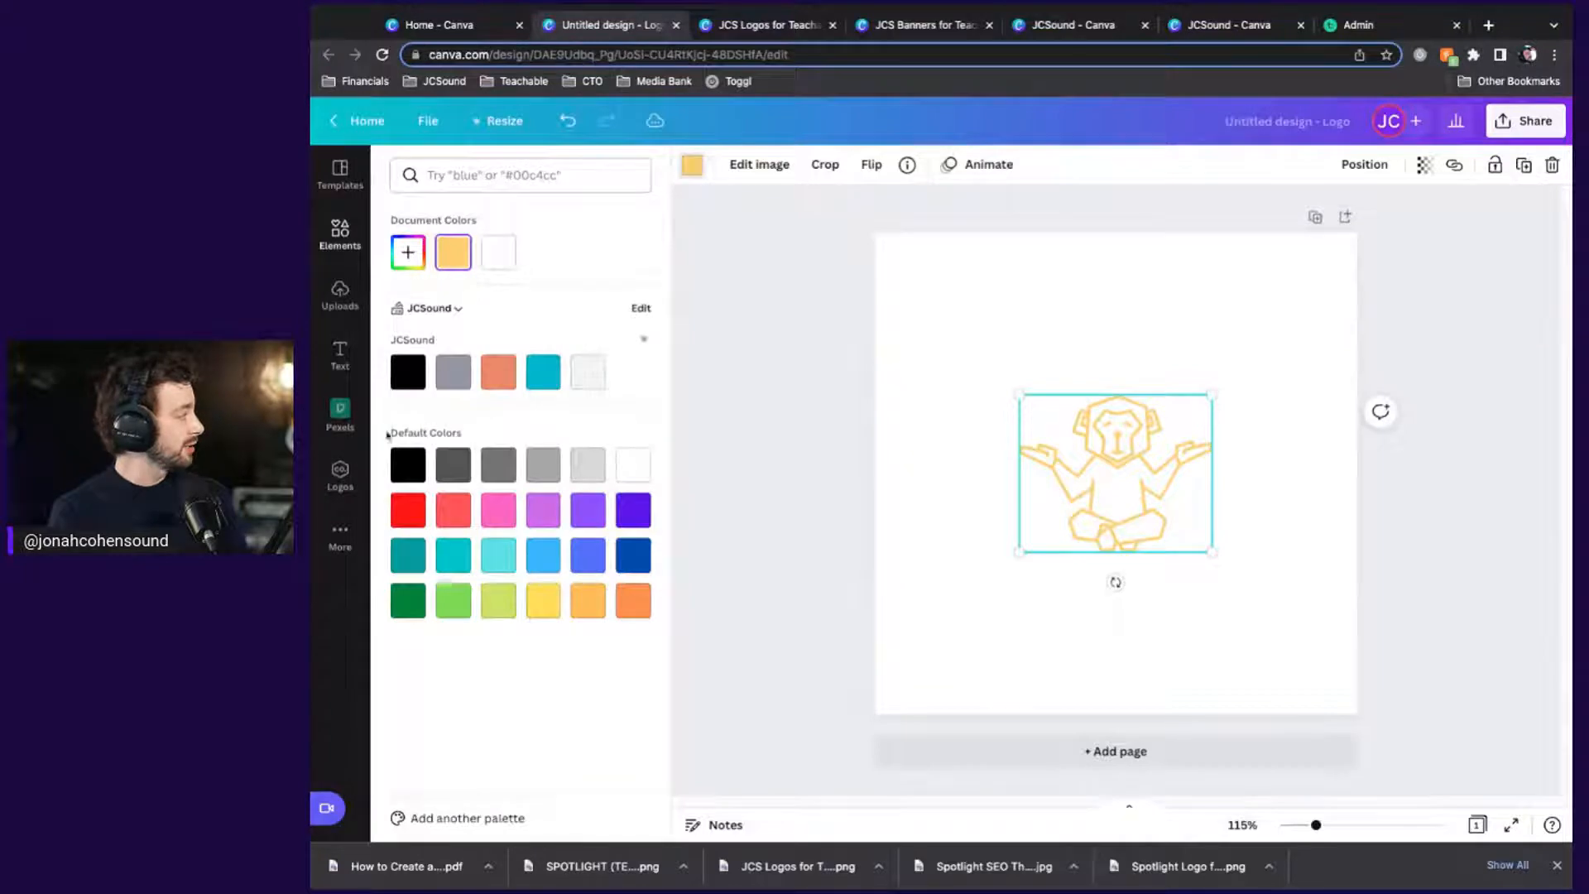
{"action": "left_click", "coordinate": [396, 376]}
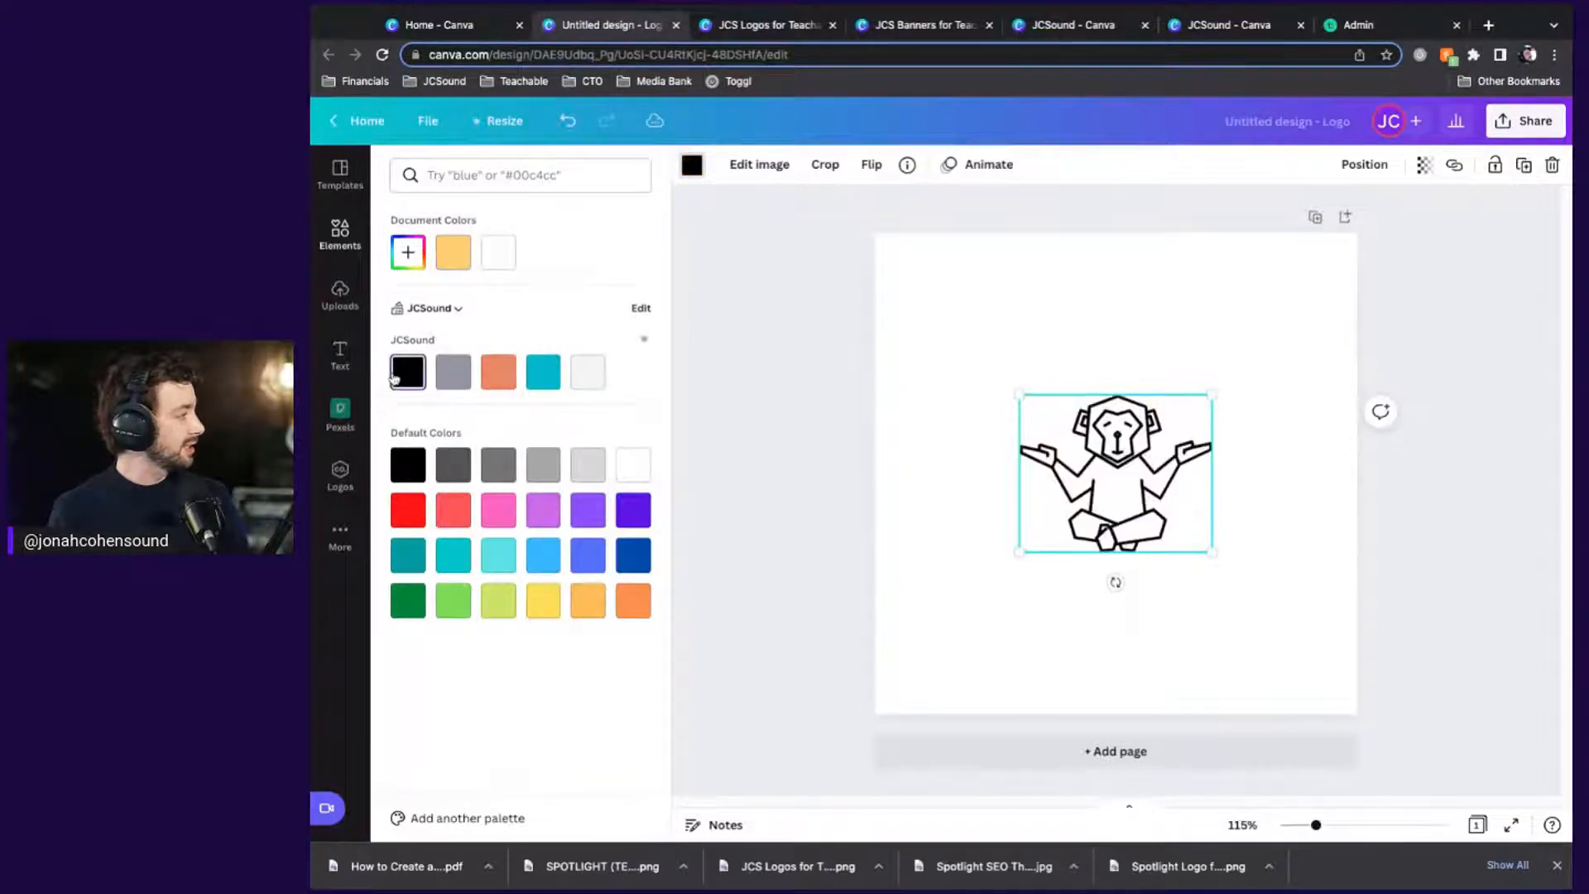
{"action": "left_click", "coordinate": [711, 364]}
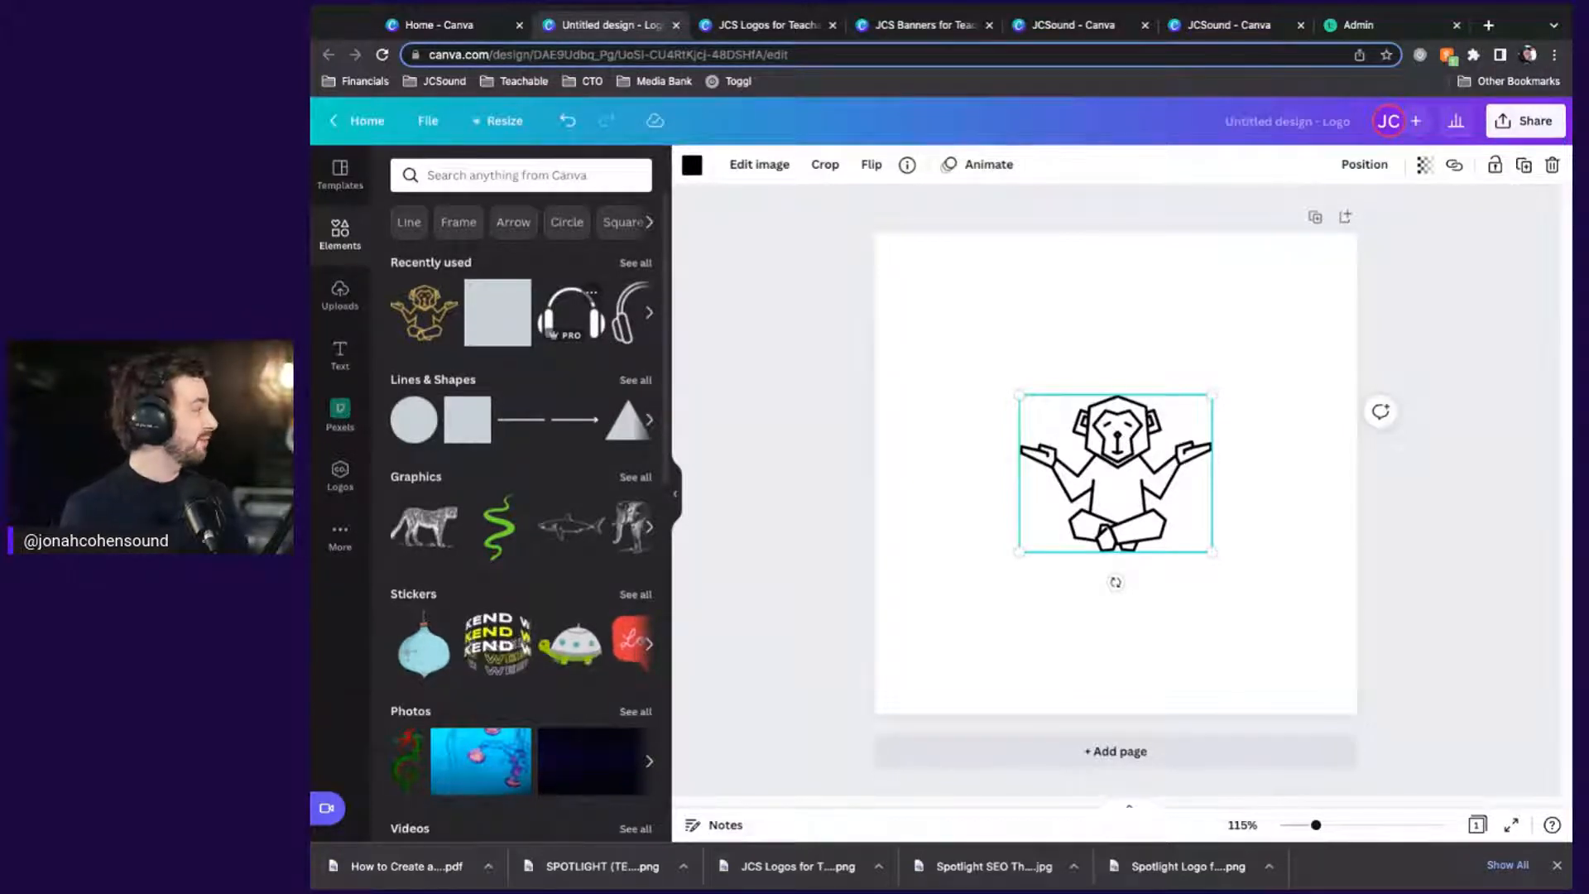
Add the headphones graphic, shrink it, and centre it on the monkey's head
{"action": "left_click", "coordinate": [571, 313]}
{"action": "left_click_drag", "start_coordinate": [1212, 544], "coordinate": [1209, 543]}
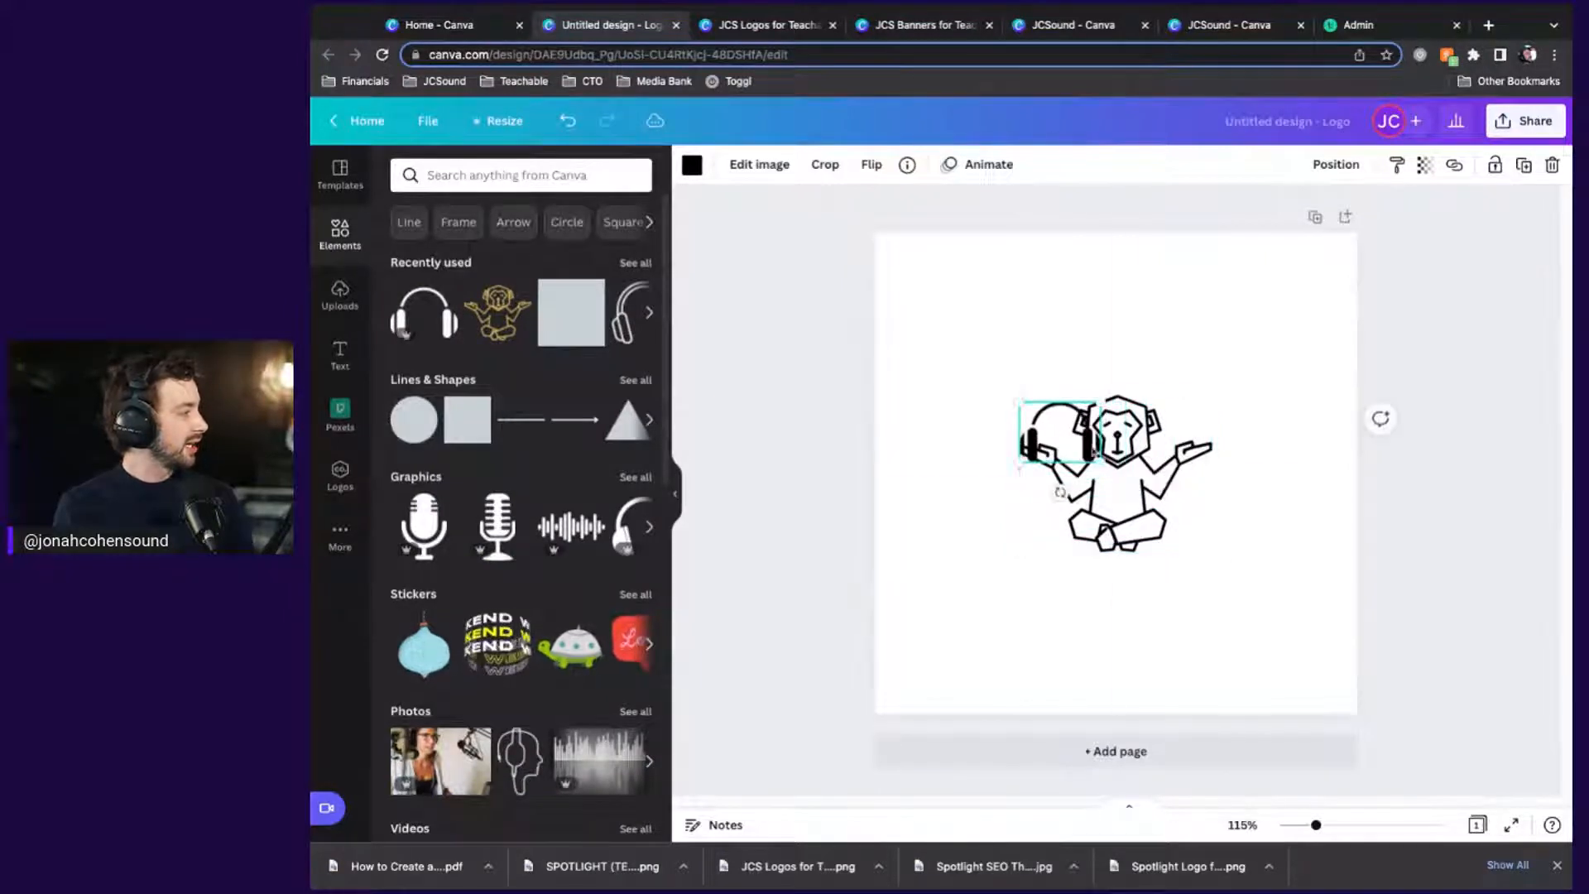
{"action": "left_click_drag", "start_coordinate": [1035, 480], "coordinate": [1064, 454]}
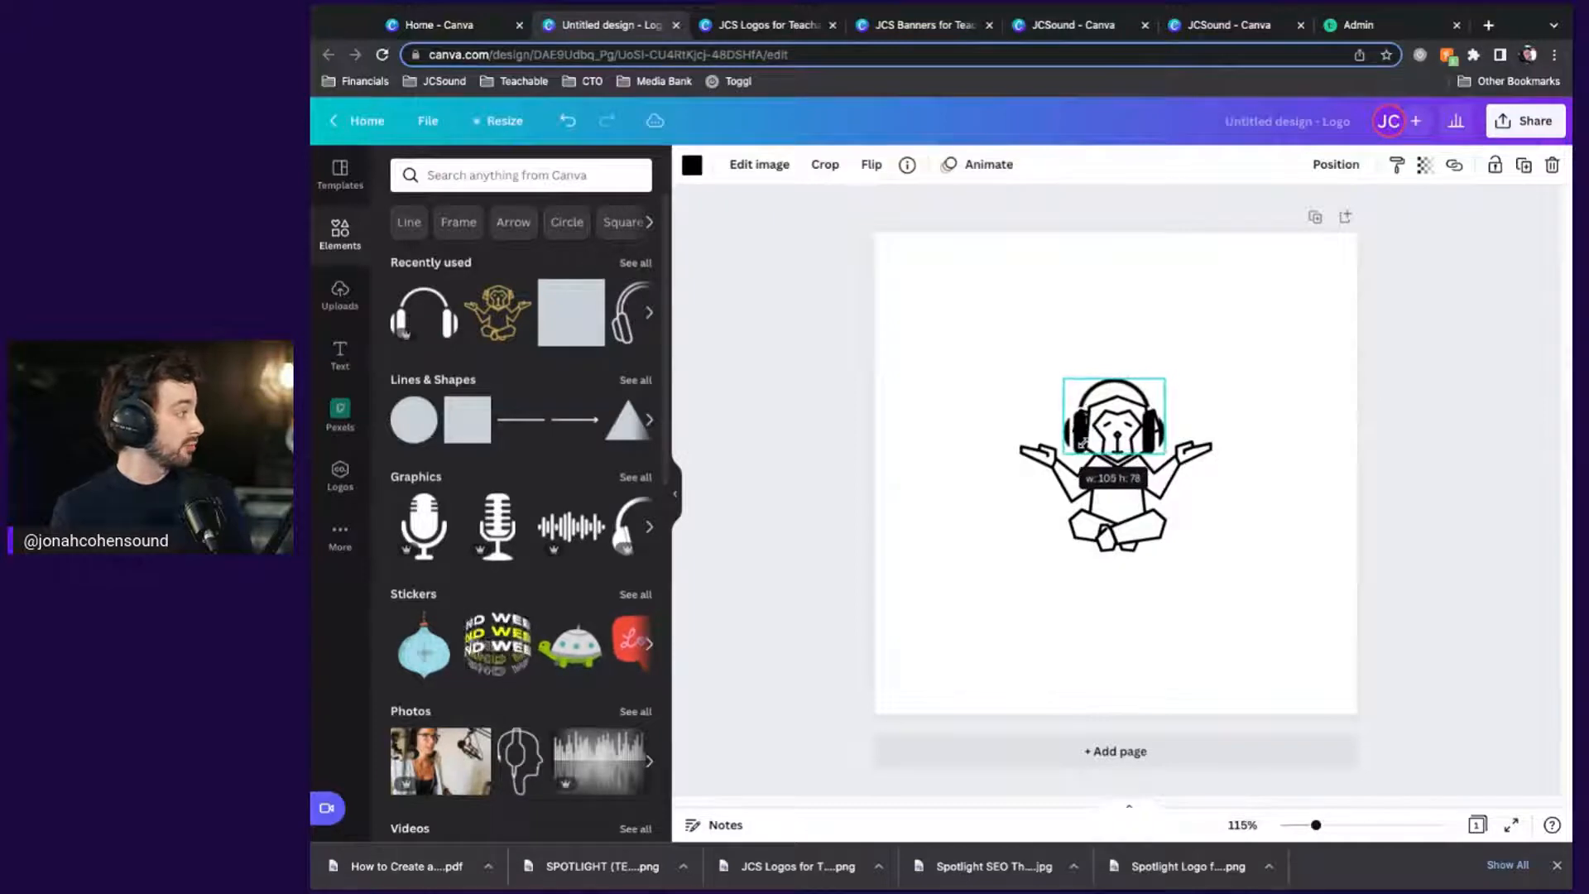
{"action": "left_click_drag", "start_coordinate": [1150, 432], "coordinate": [1153, 427]}
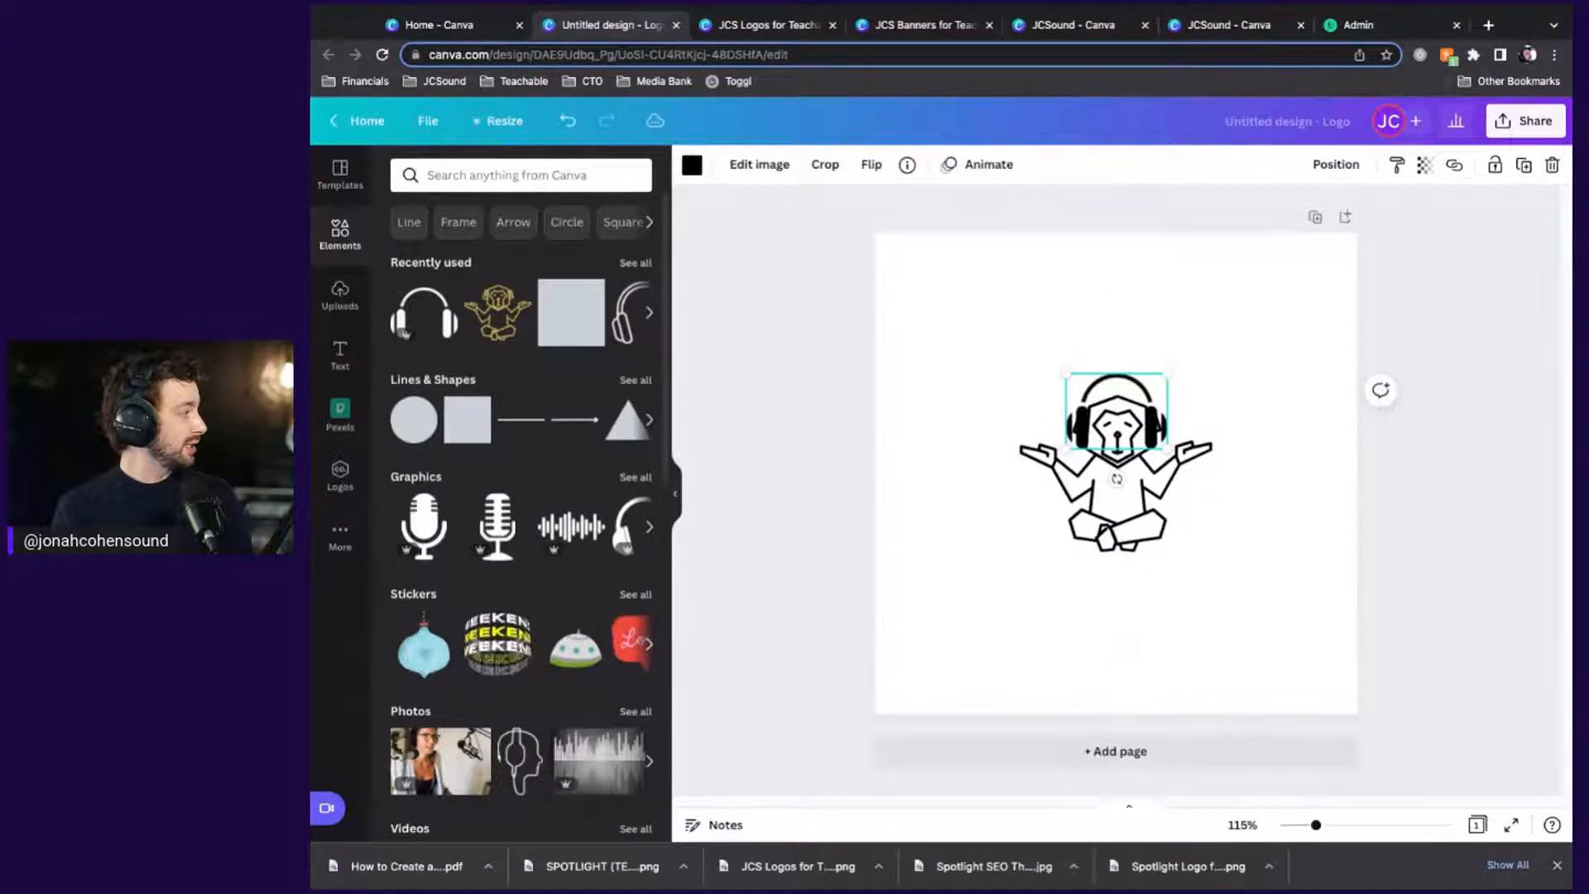
{"action": "left_click", "coordinate": [1259, 427]}
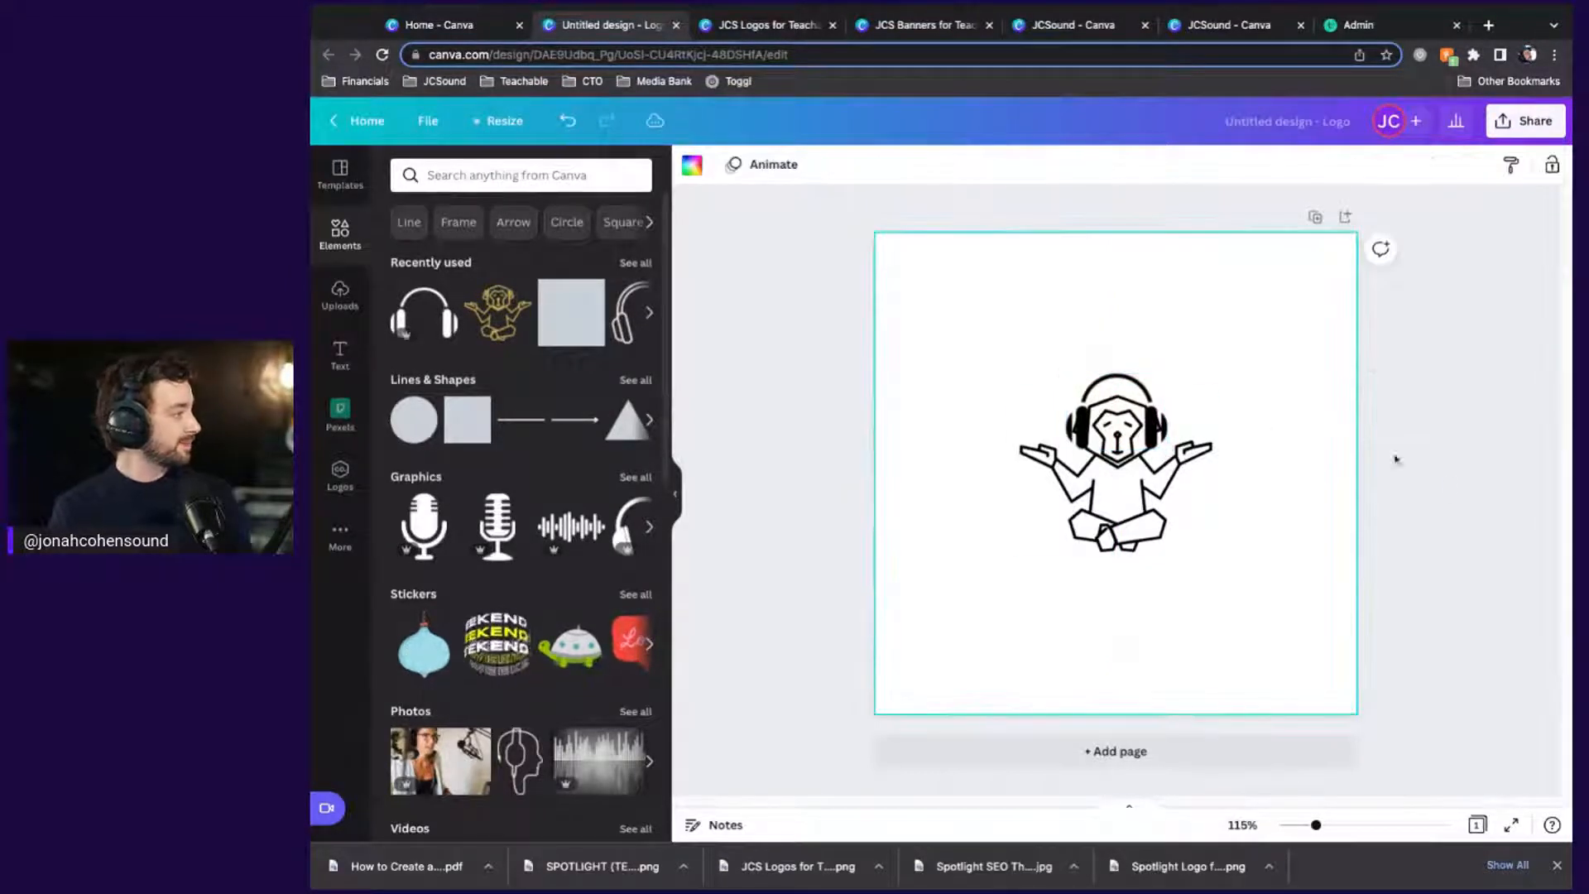
Add a small white square and send it backward behind the left headphone cup
{"action": "left_click", "coordinate": [1444, 485]}
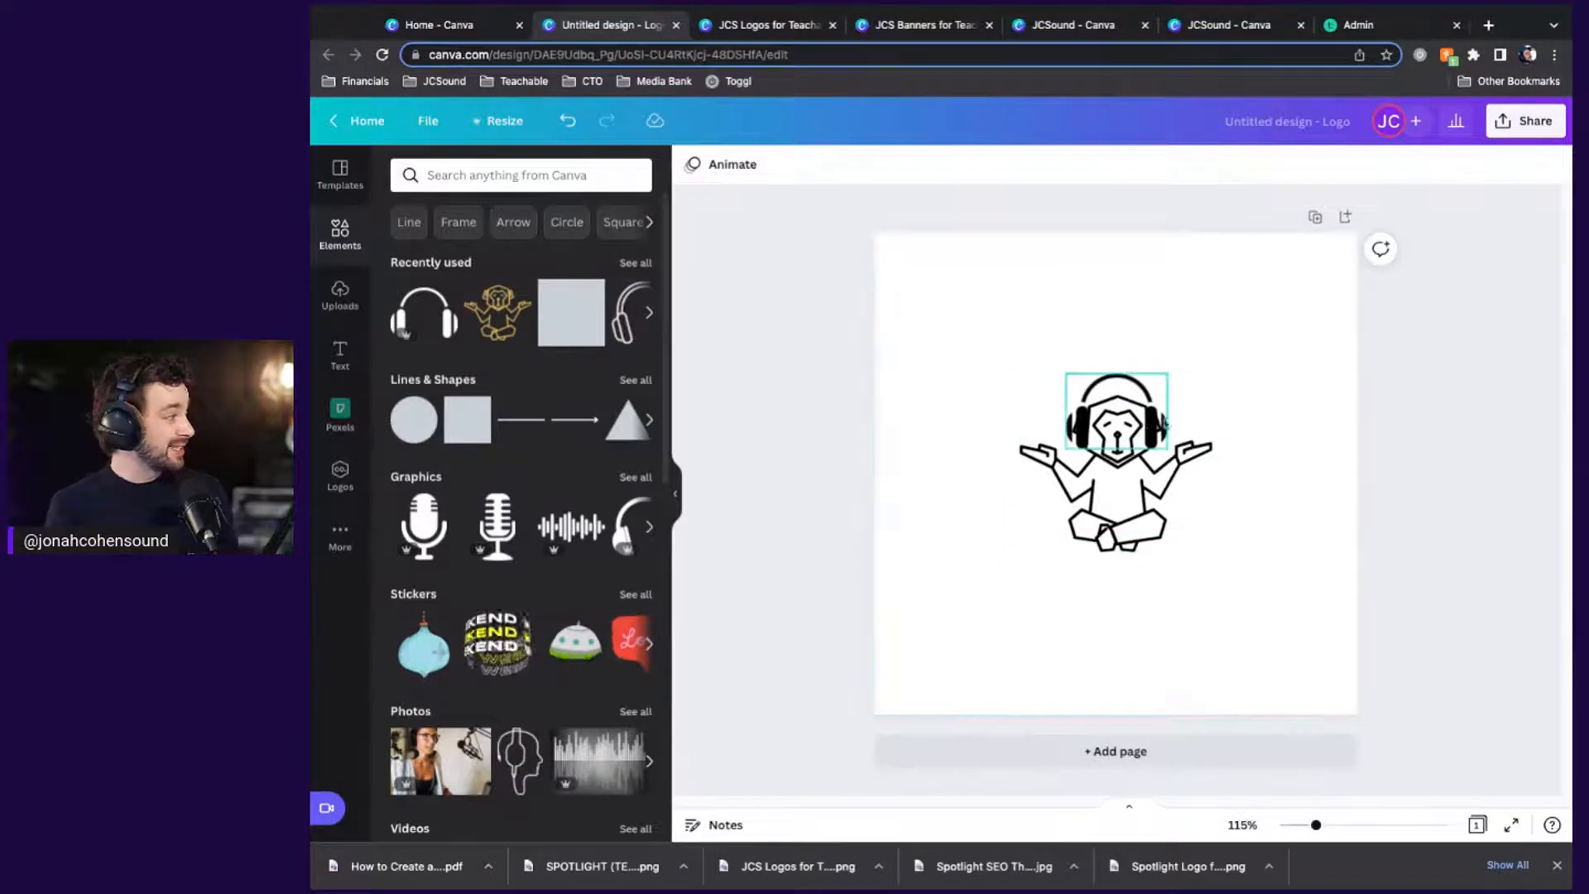
{"action": "left_click", "coordinate": [559, 335]}
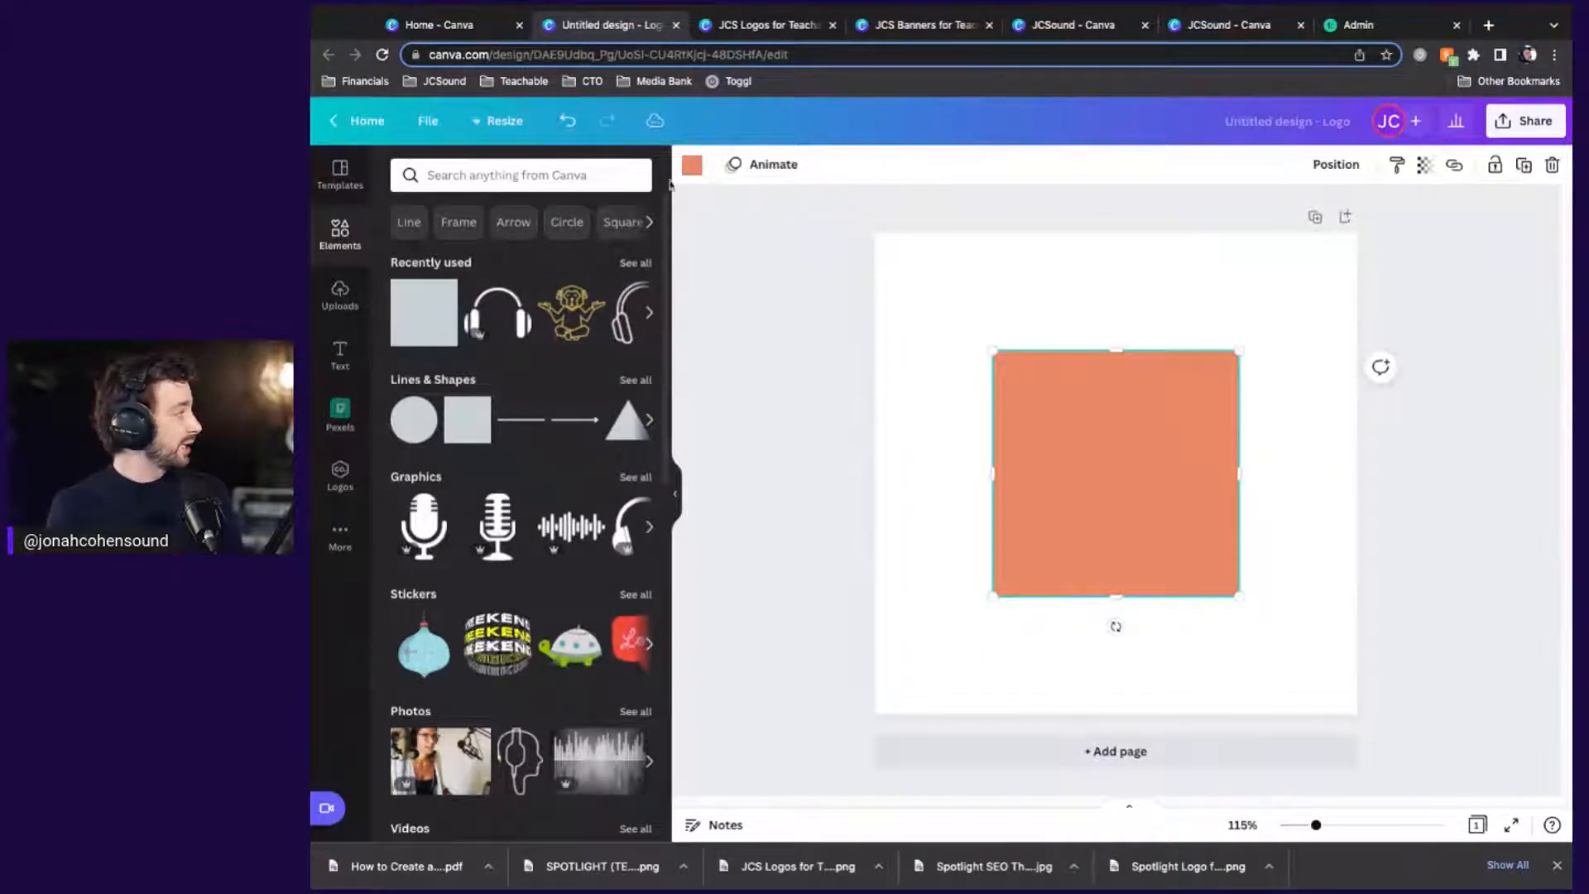
{"action": "left_click", "coordinate": [693, 165]}
{"action": "left_click", "coordinate": [543, 251]}
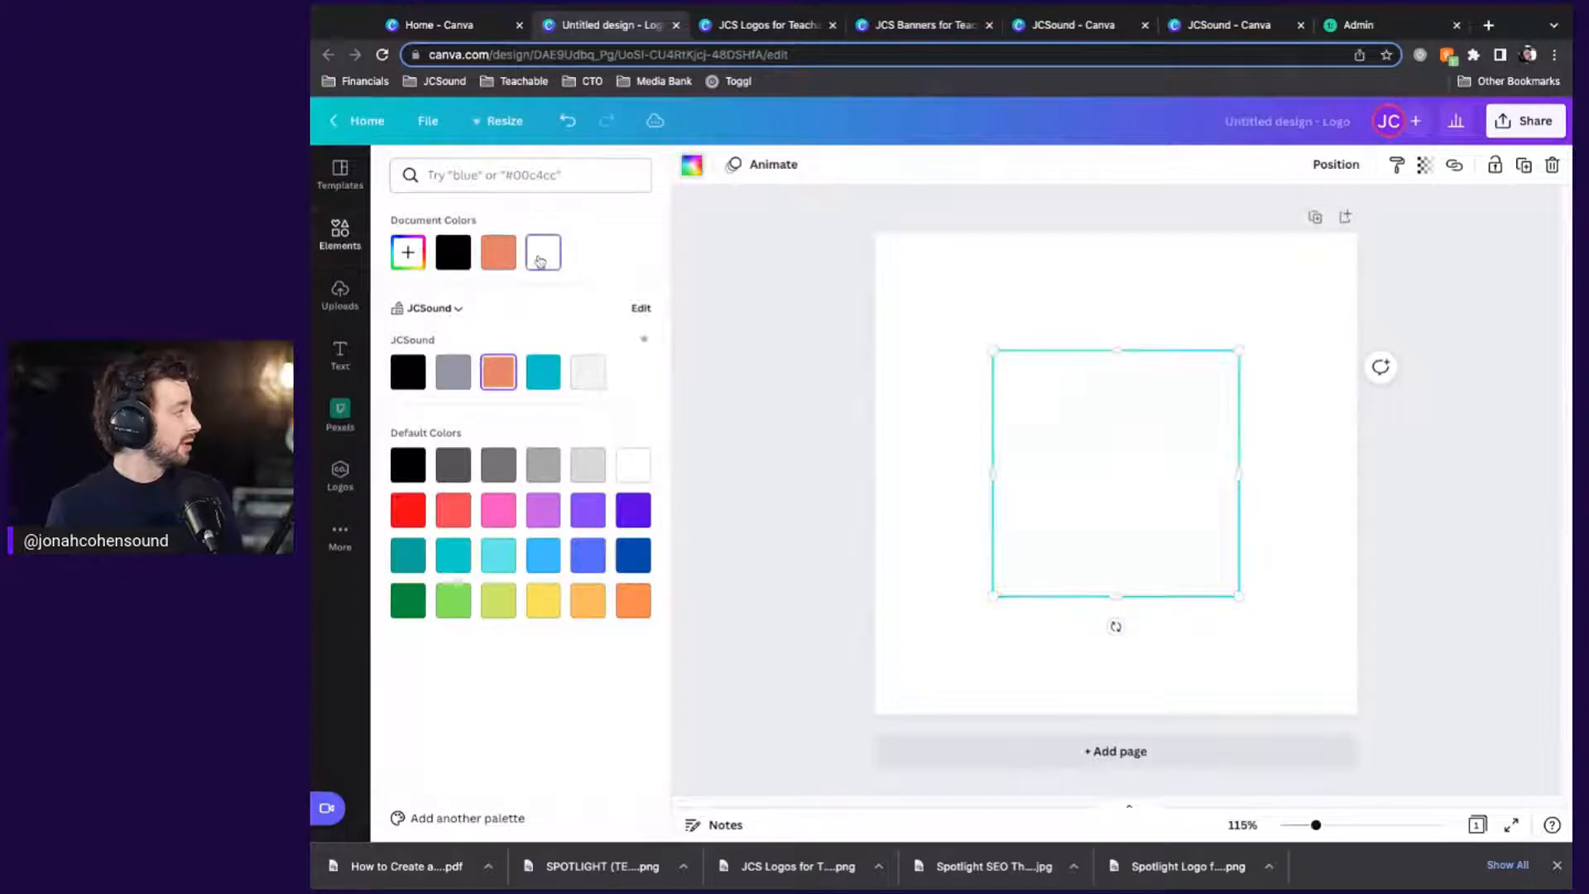
{"action": "mouse_move", "coordinate": [992, 596]}
{"action": "left_mouse_down"}
{"action": "mouse_move", "coordinate": [1213, 374]}
{"action": "mouse_move", "coordinate": [1076, 427]}
{"action": "left_mouse_up"}
{"action": "left_click", "coordinate": [1339, 175]}
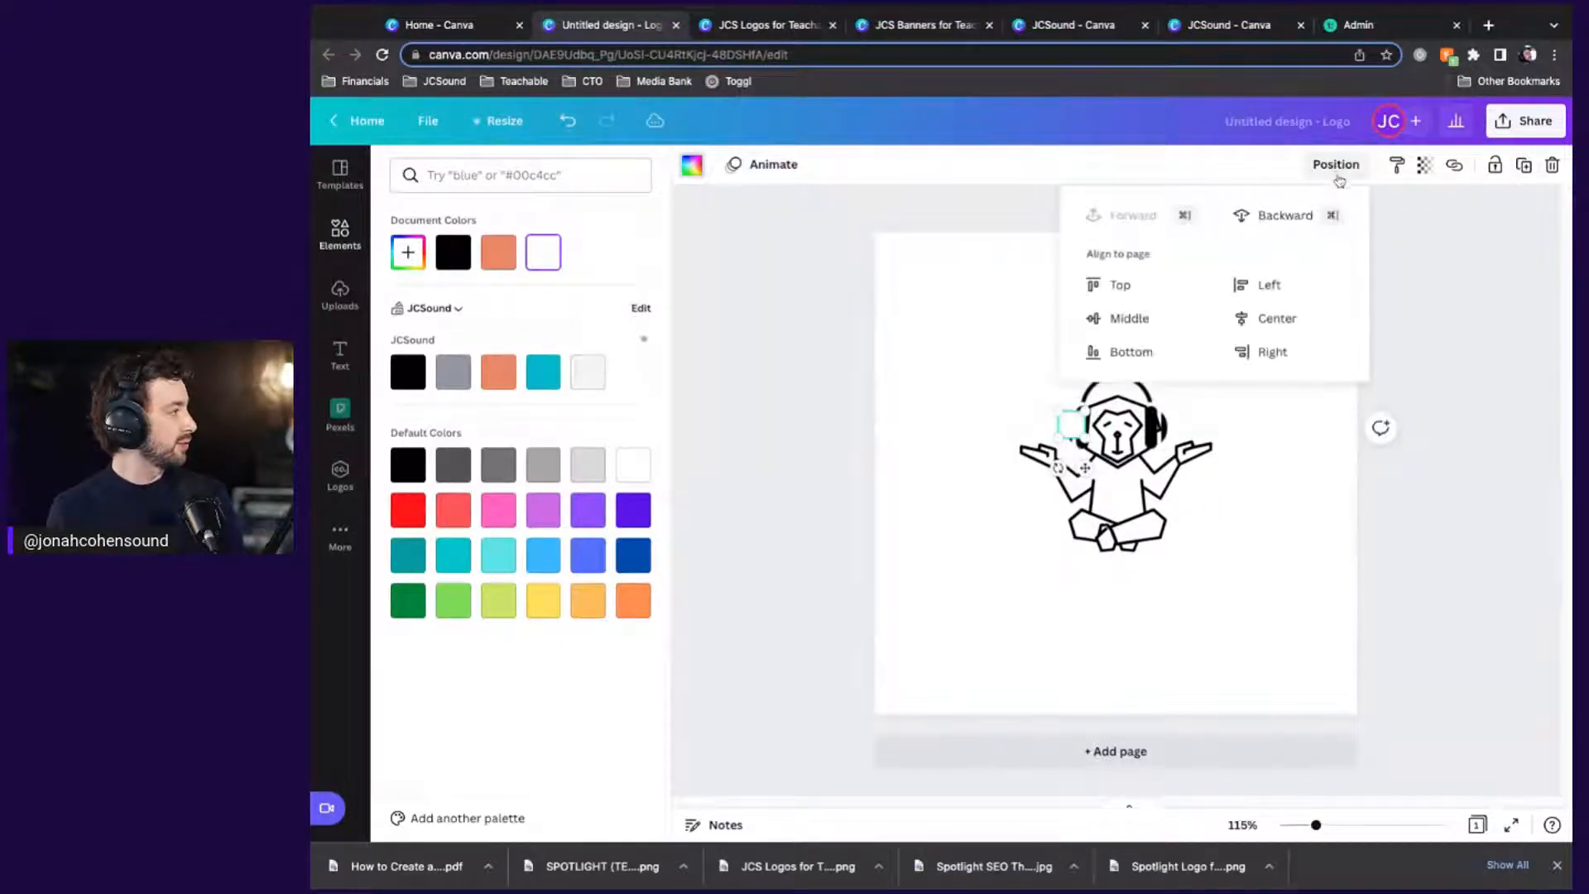
{"action": "left_click", "coordinate": [1275, 218]}
{"action": "left_click", "coordinate": [1491, 317]}
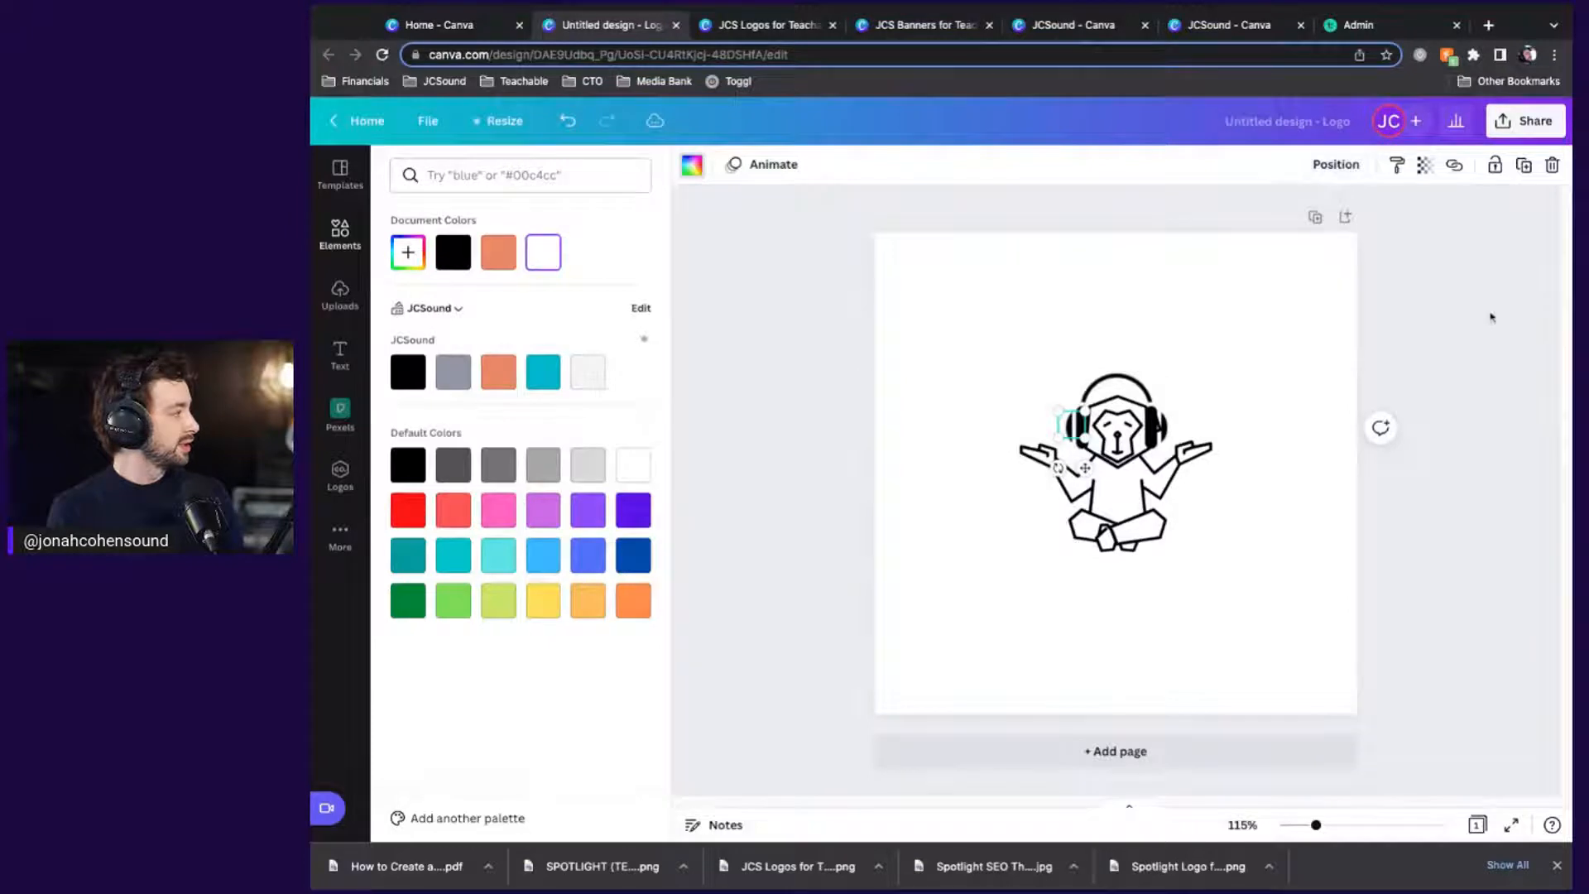
Duplicate the white square, move it beside the right headphone, and send it backward
{"action": "key", "text": "ctrl+d"}
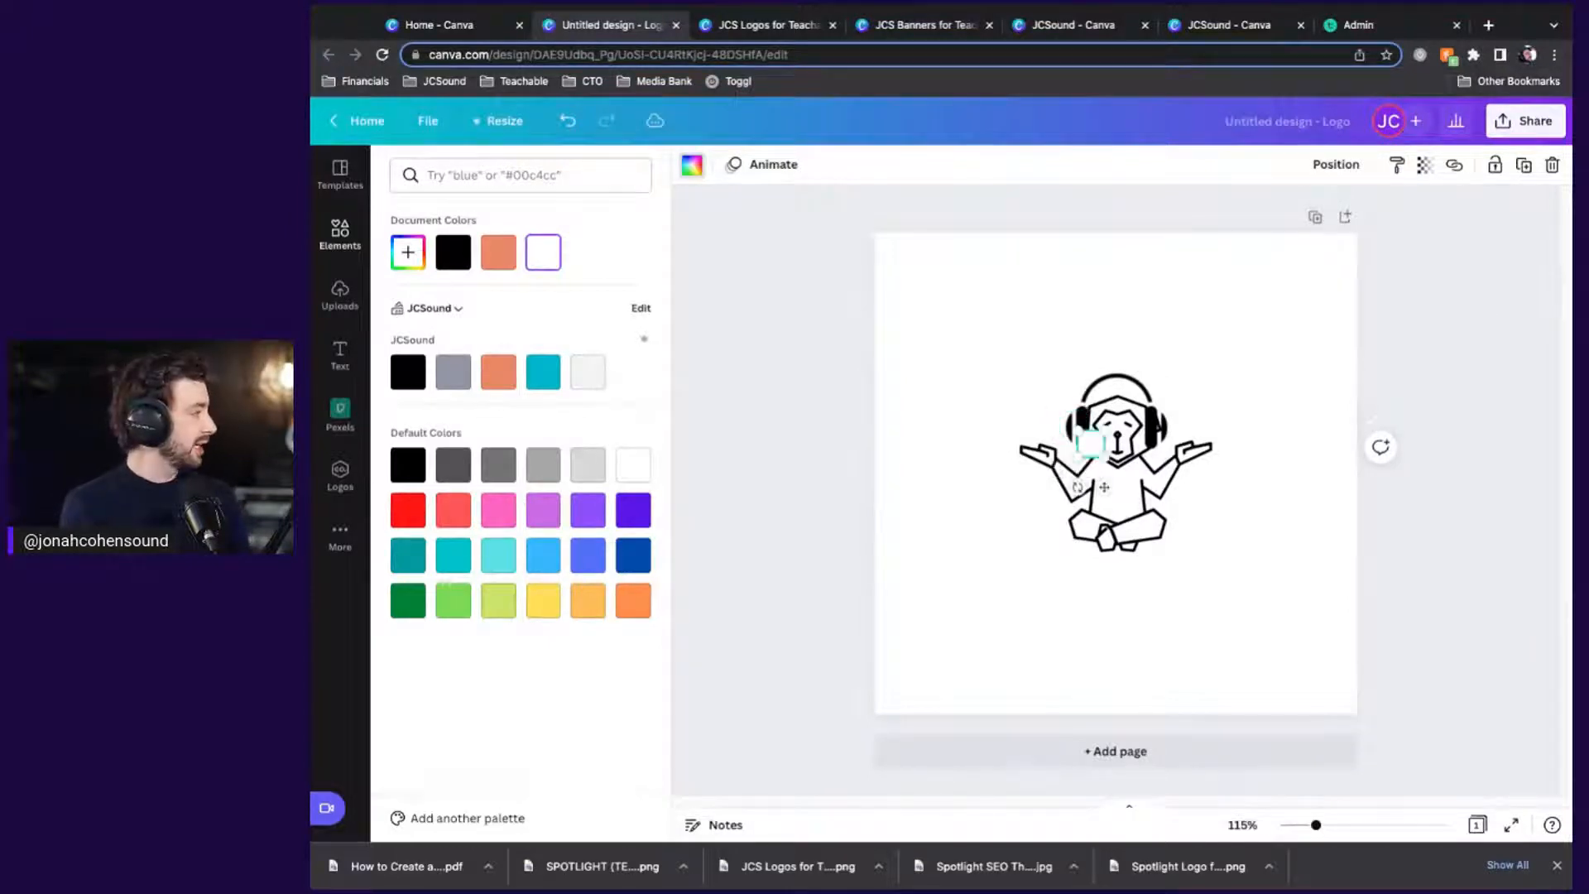
{"action": "left_click_drag", "start_coordinate": [1091, 451], "coordinate": [1167, 426]}
{"action": "left_click", "coordinate": [1339, 166]}
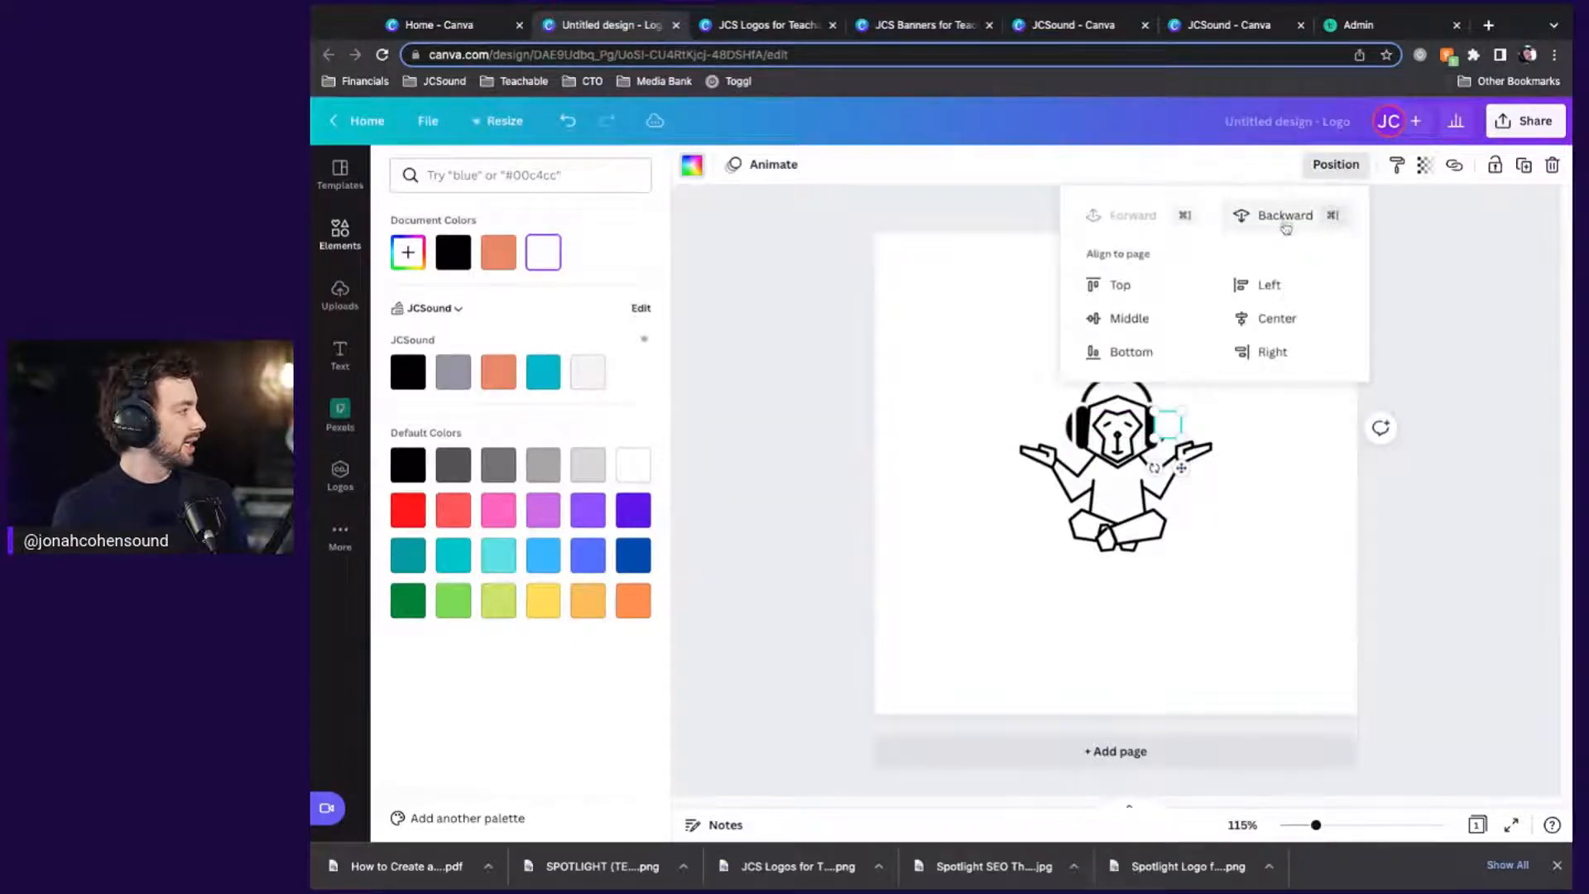
{"action": "left_click", "coordinate": [1285, 217]}
{"action": "left_click", "coordinate": [1499, 446]}
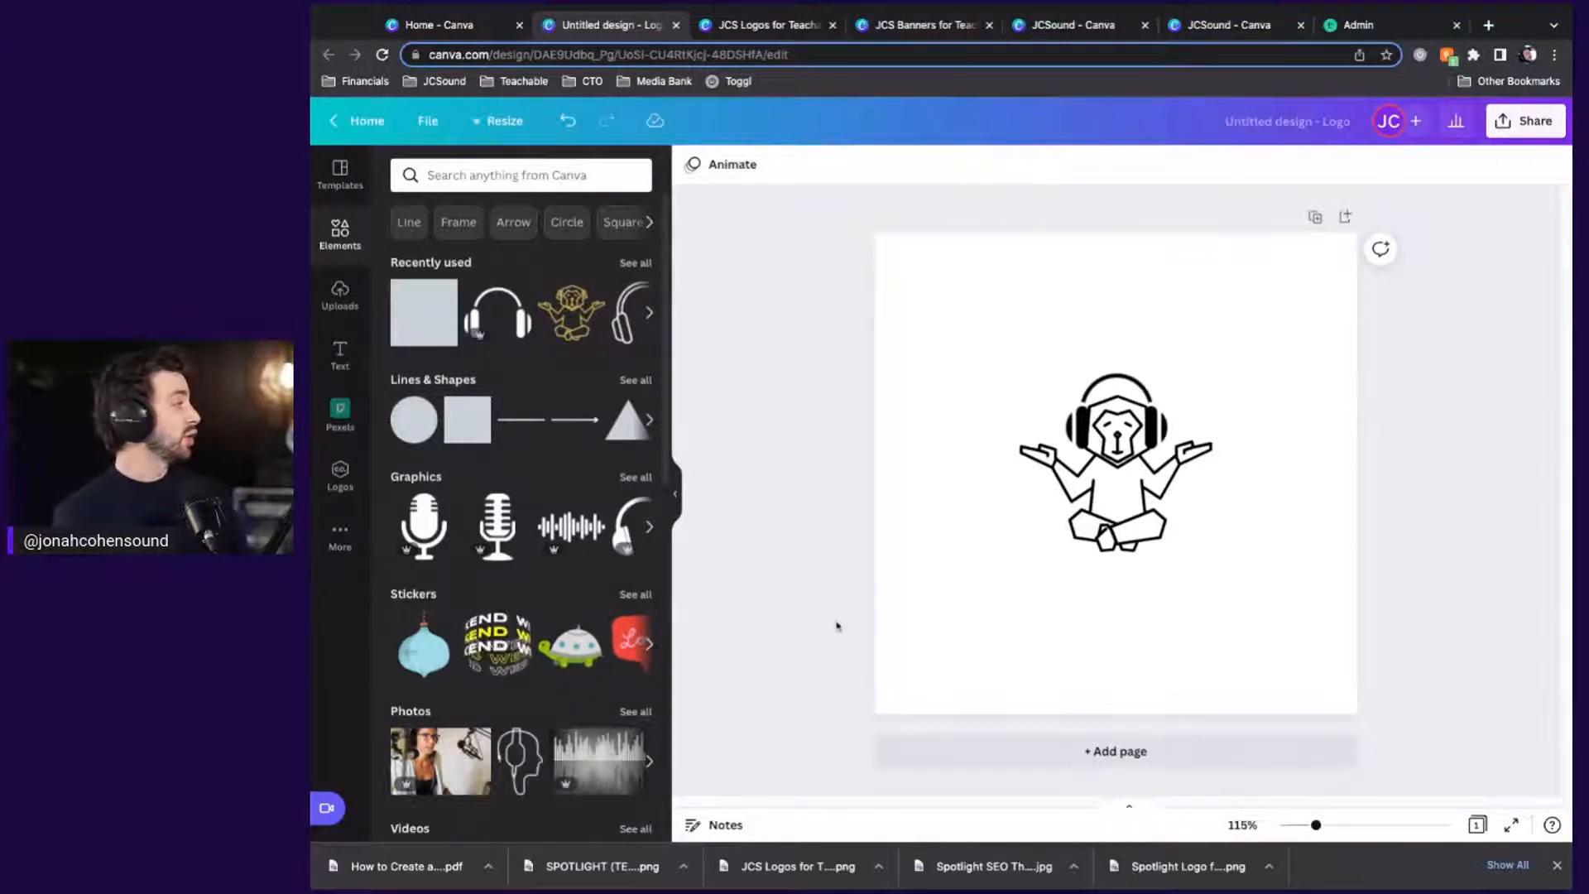
Switch to the JCS Logos for Teachable design and collapse the side panel for a full-width canvas
{"action": "left_click", "coordinate": [749, 25]}
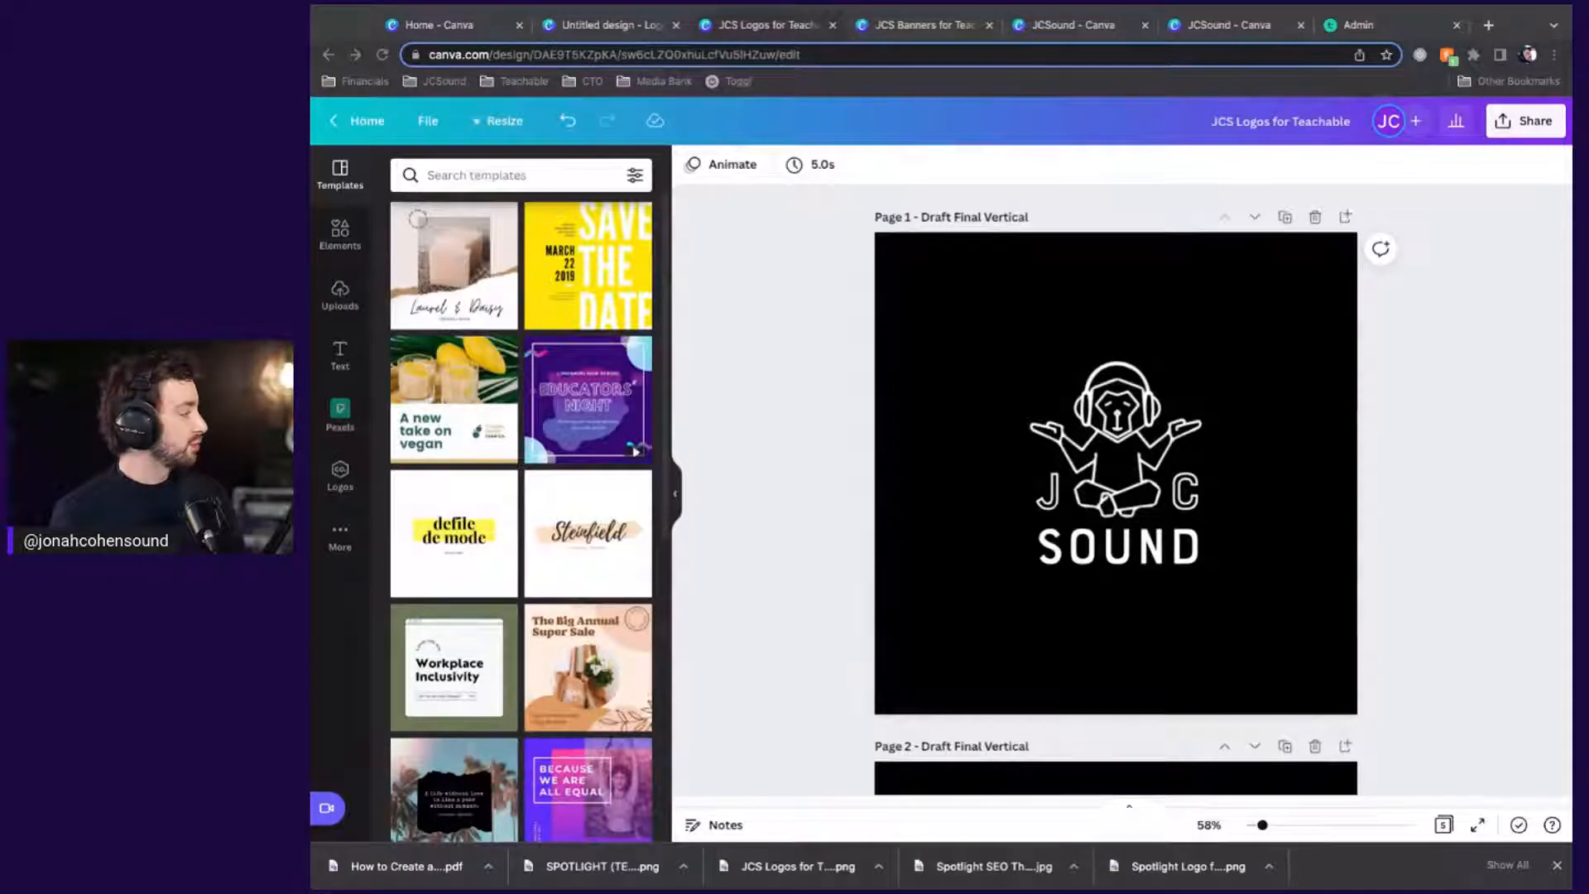
{"action": "left_click", "coordinate": [676, 494]}
{"action": "left_click", "coordinate": [675, 494]}
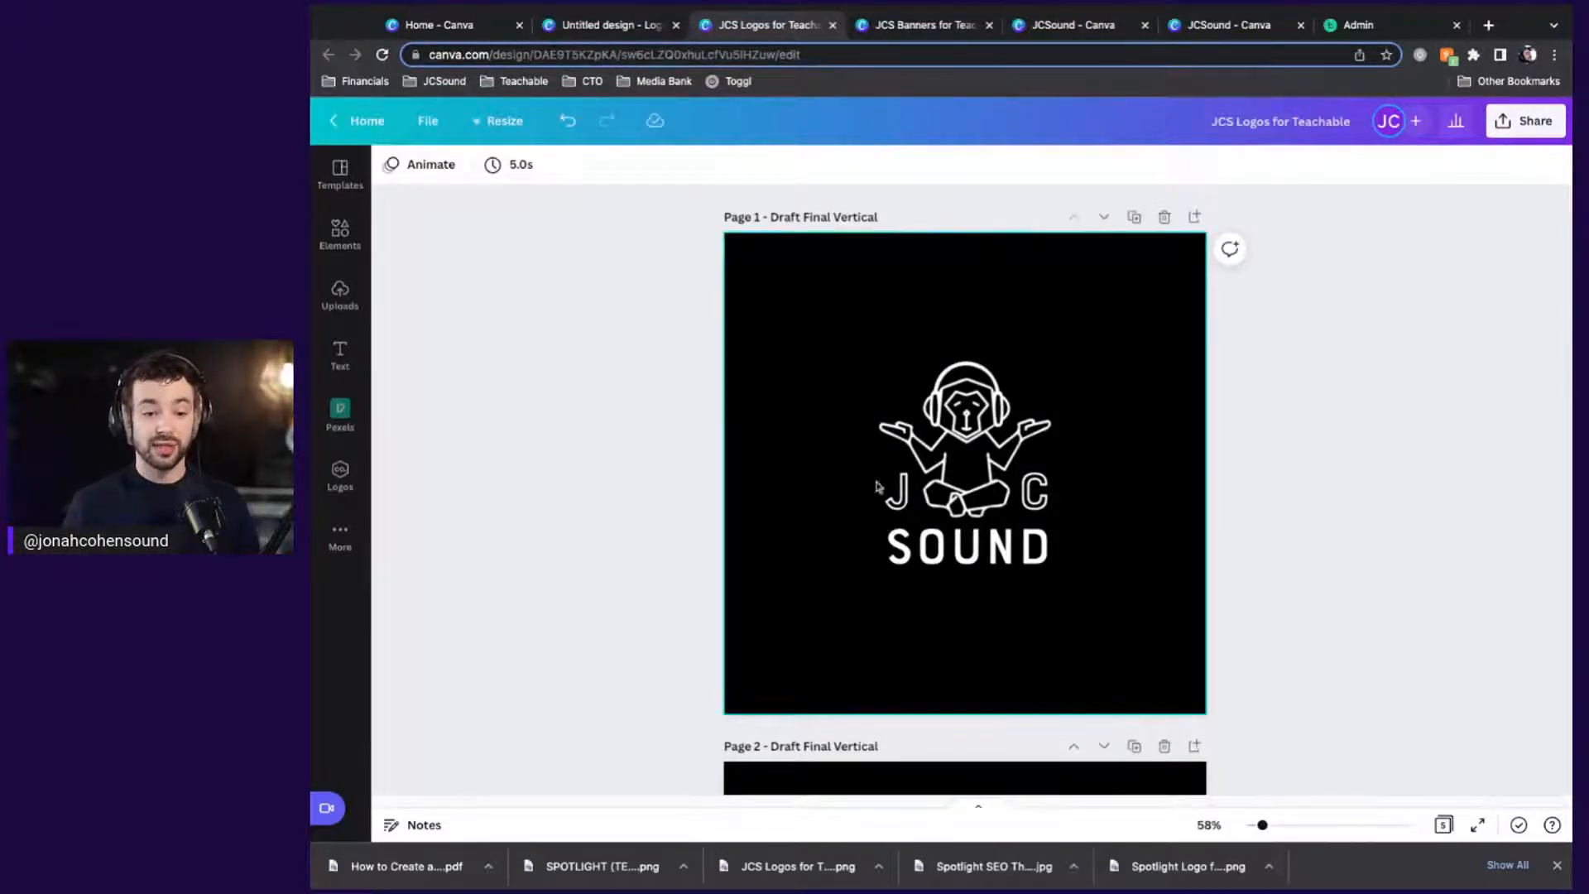
{"action": "key", "text": "super+Tab"}
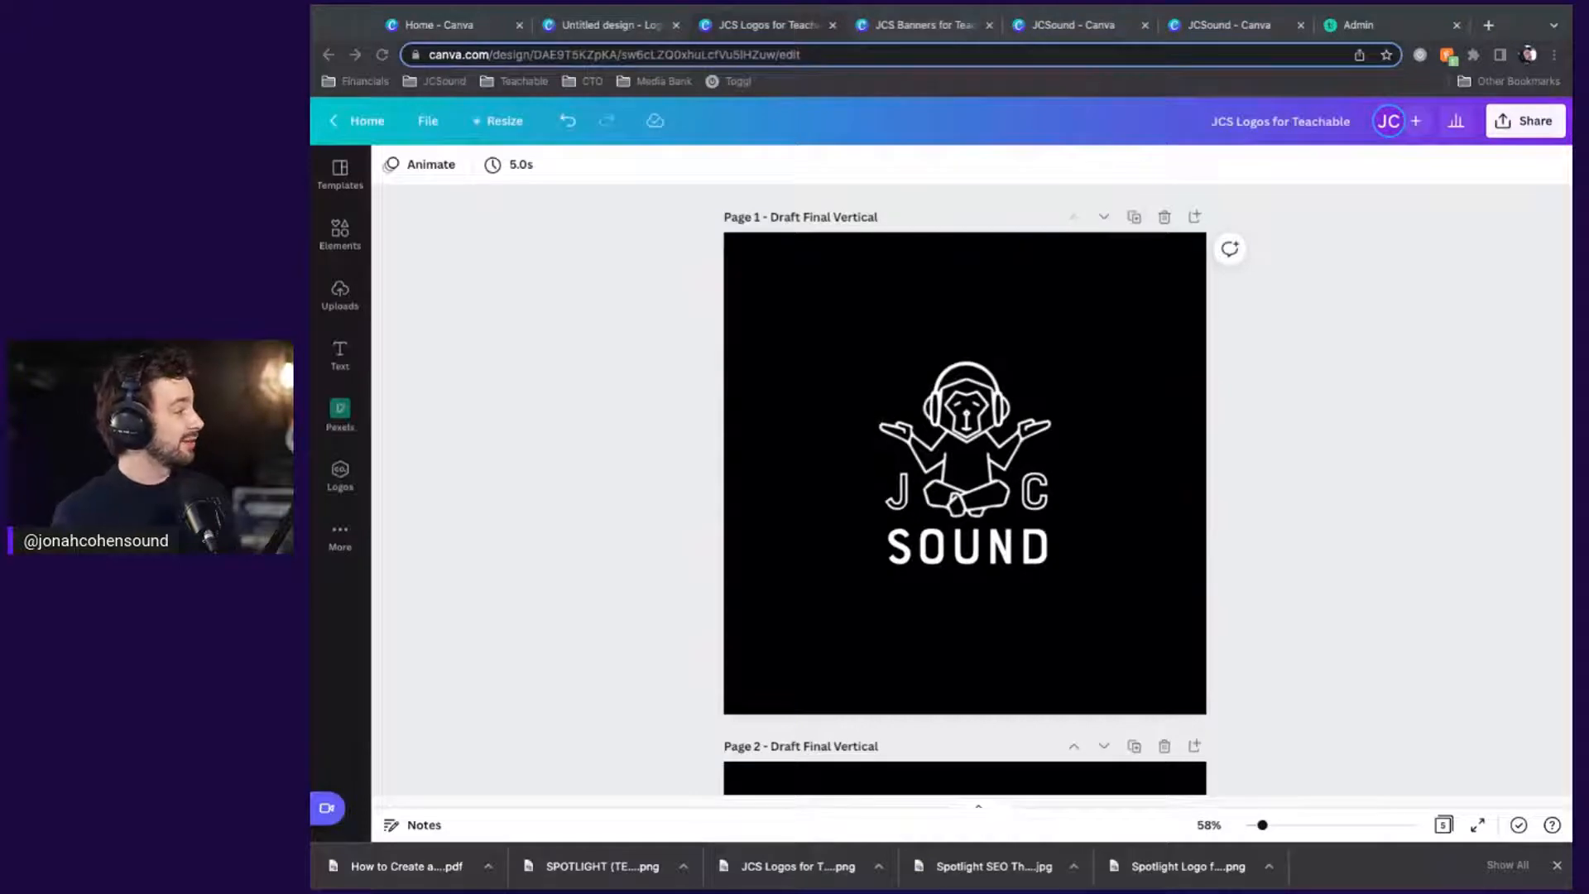
{"action": "left_click", "coordinate": [1344, 411]}
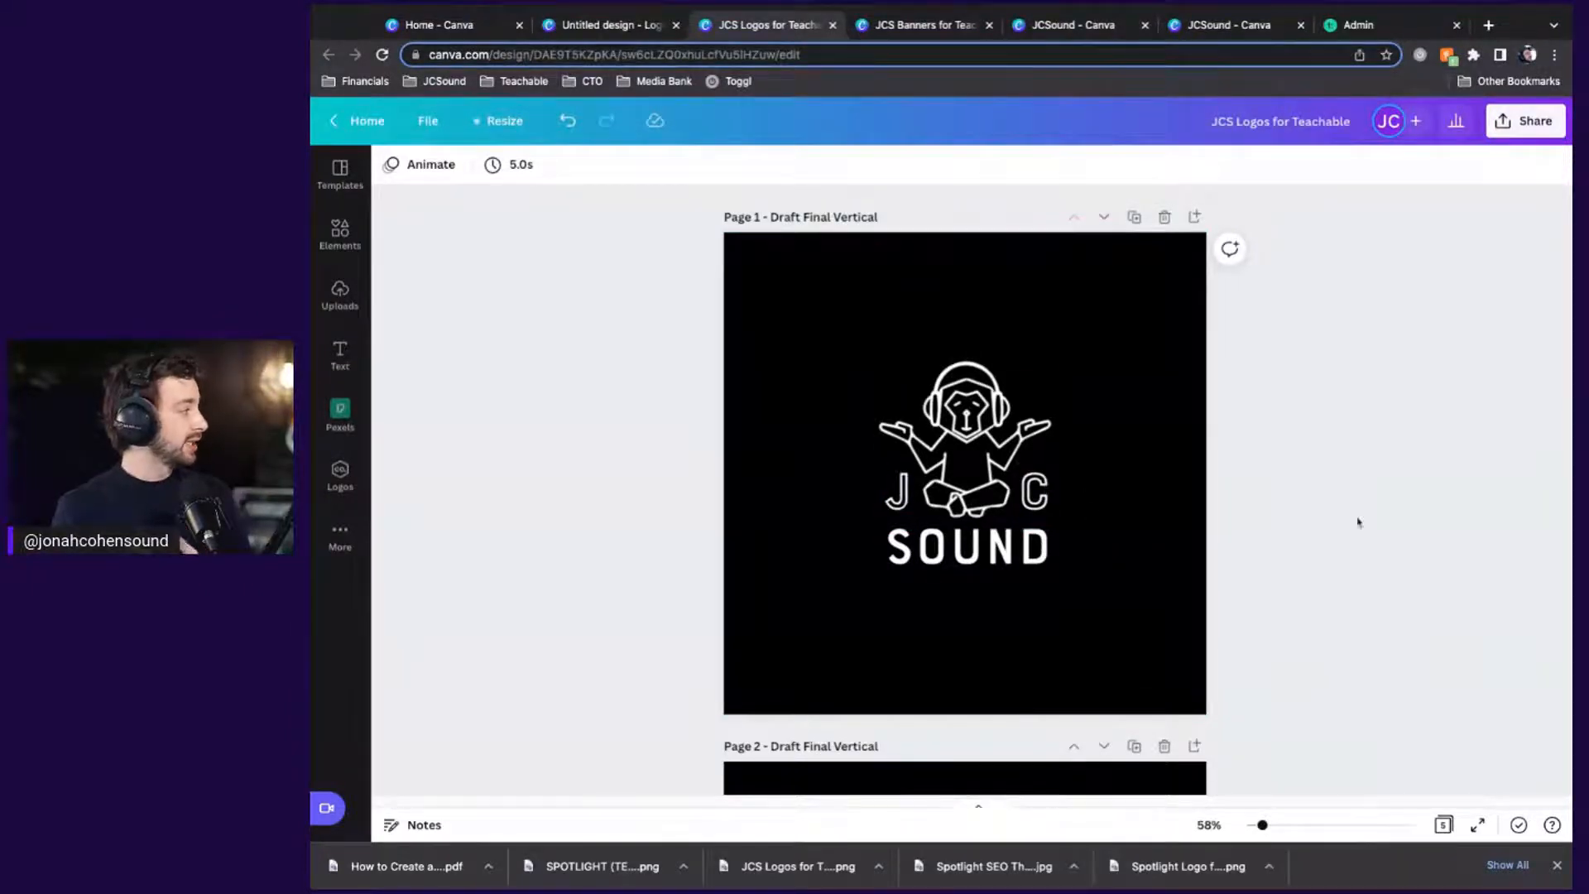
{"action": "scroll", "coordinate": [1358, 522], "scroll_direction": "down", "scroll_amount": 4}
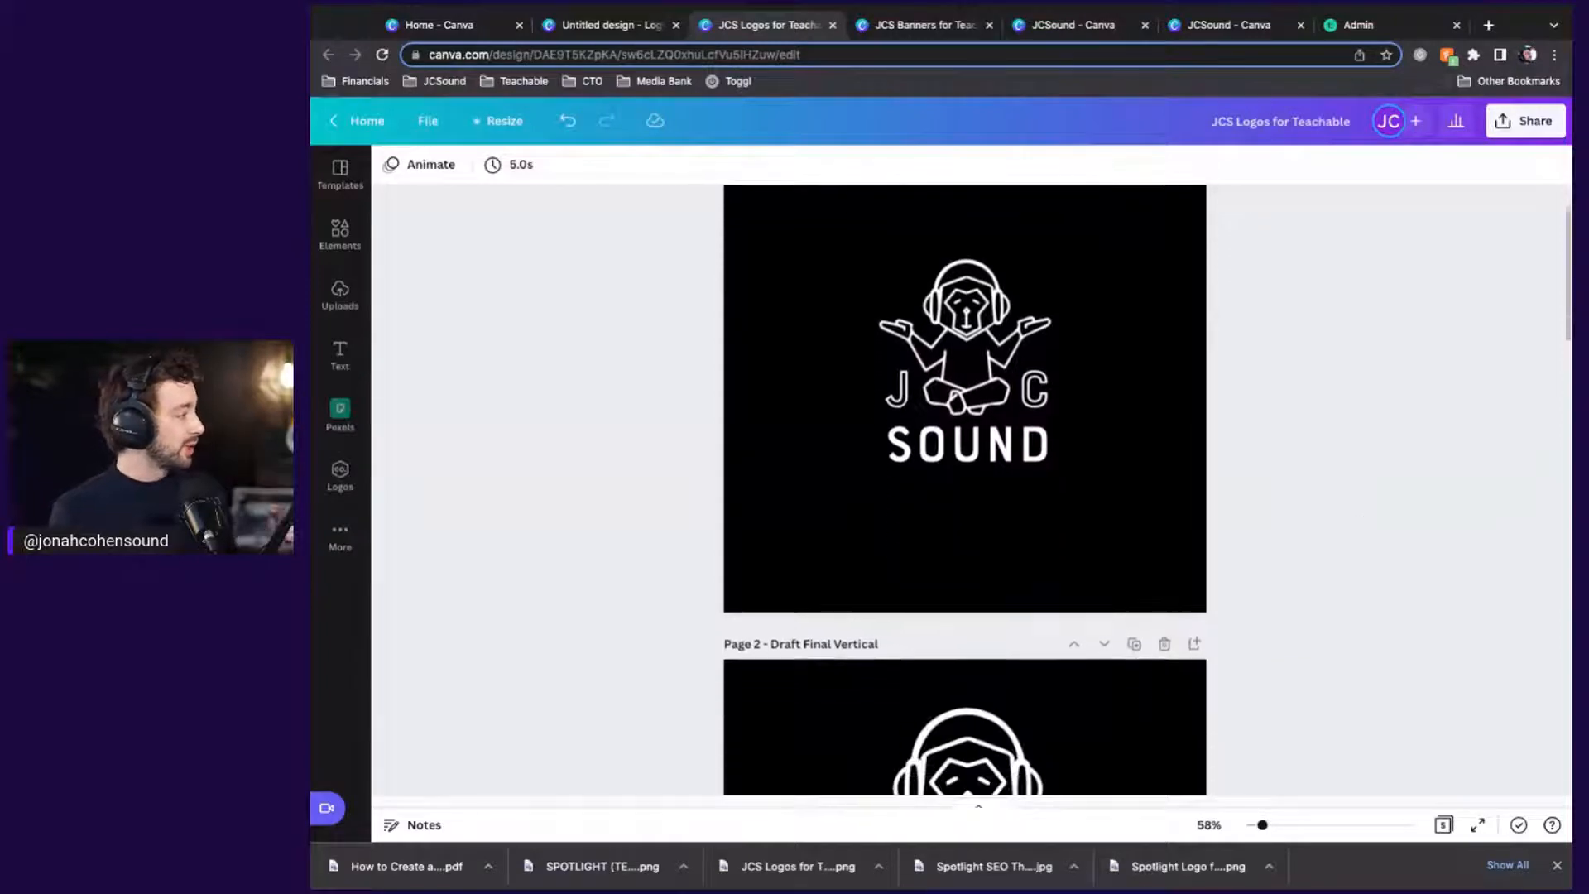
{"action": "scroll", "coordinate": [1358, 522], "scroll_direction": "down", "scroll_amount": 3}
{"action": "scroll", "coordinate": [1357, 522], "scroll_direction": "up", "scroll_amount": 1}
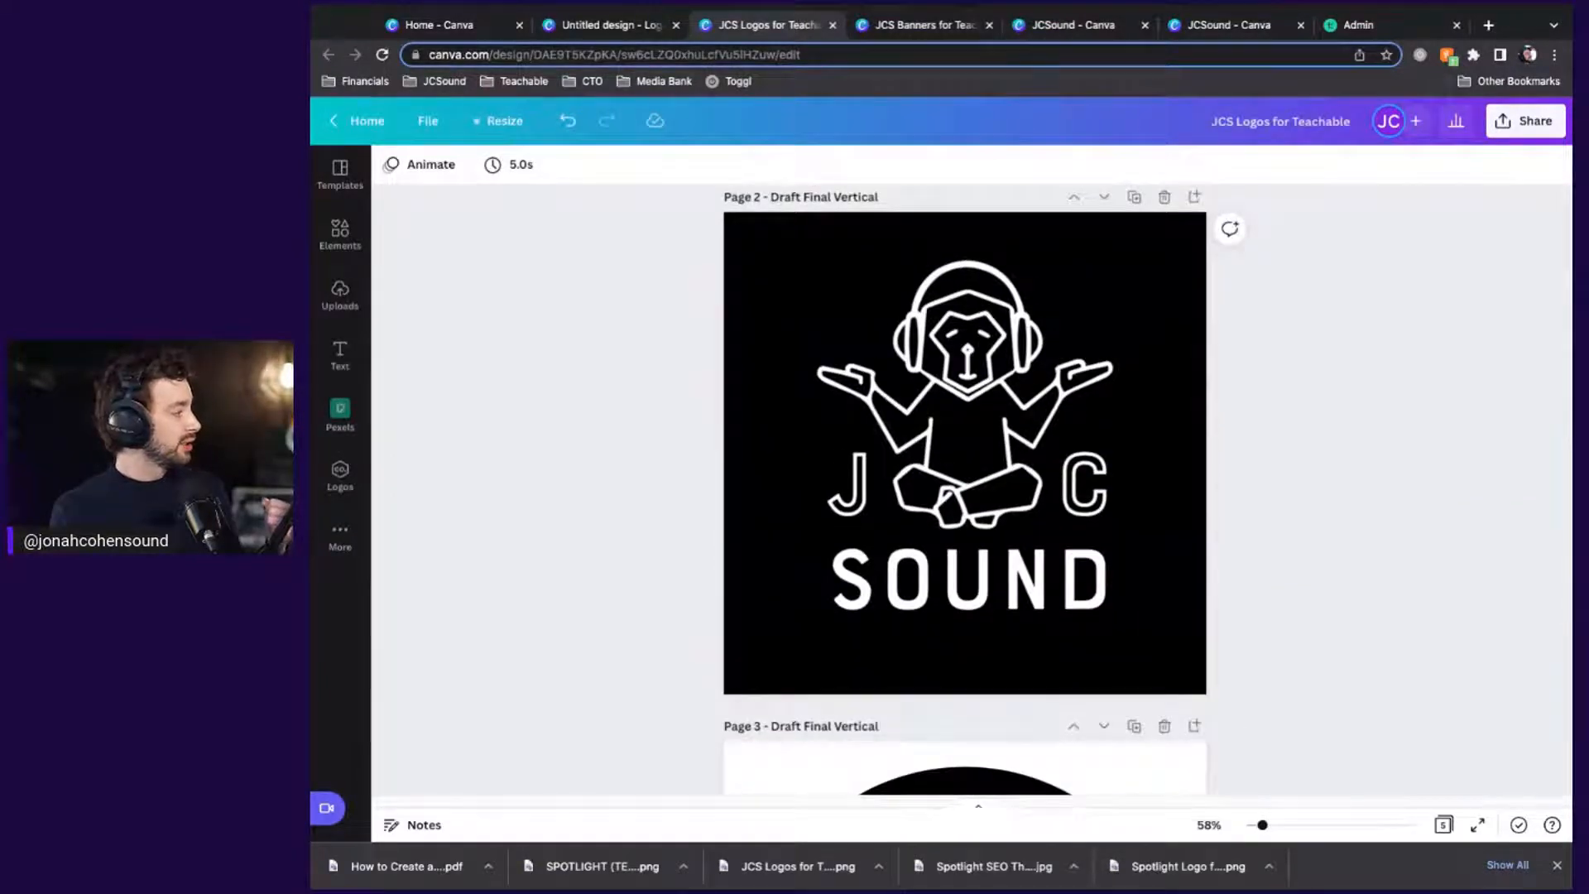
{"action": "scroll", "coordinate": [1358, 522], "scroll_direction": "down", "scroll_amount": 5}
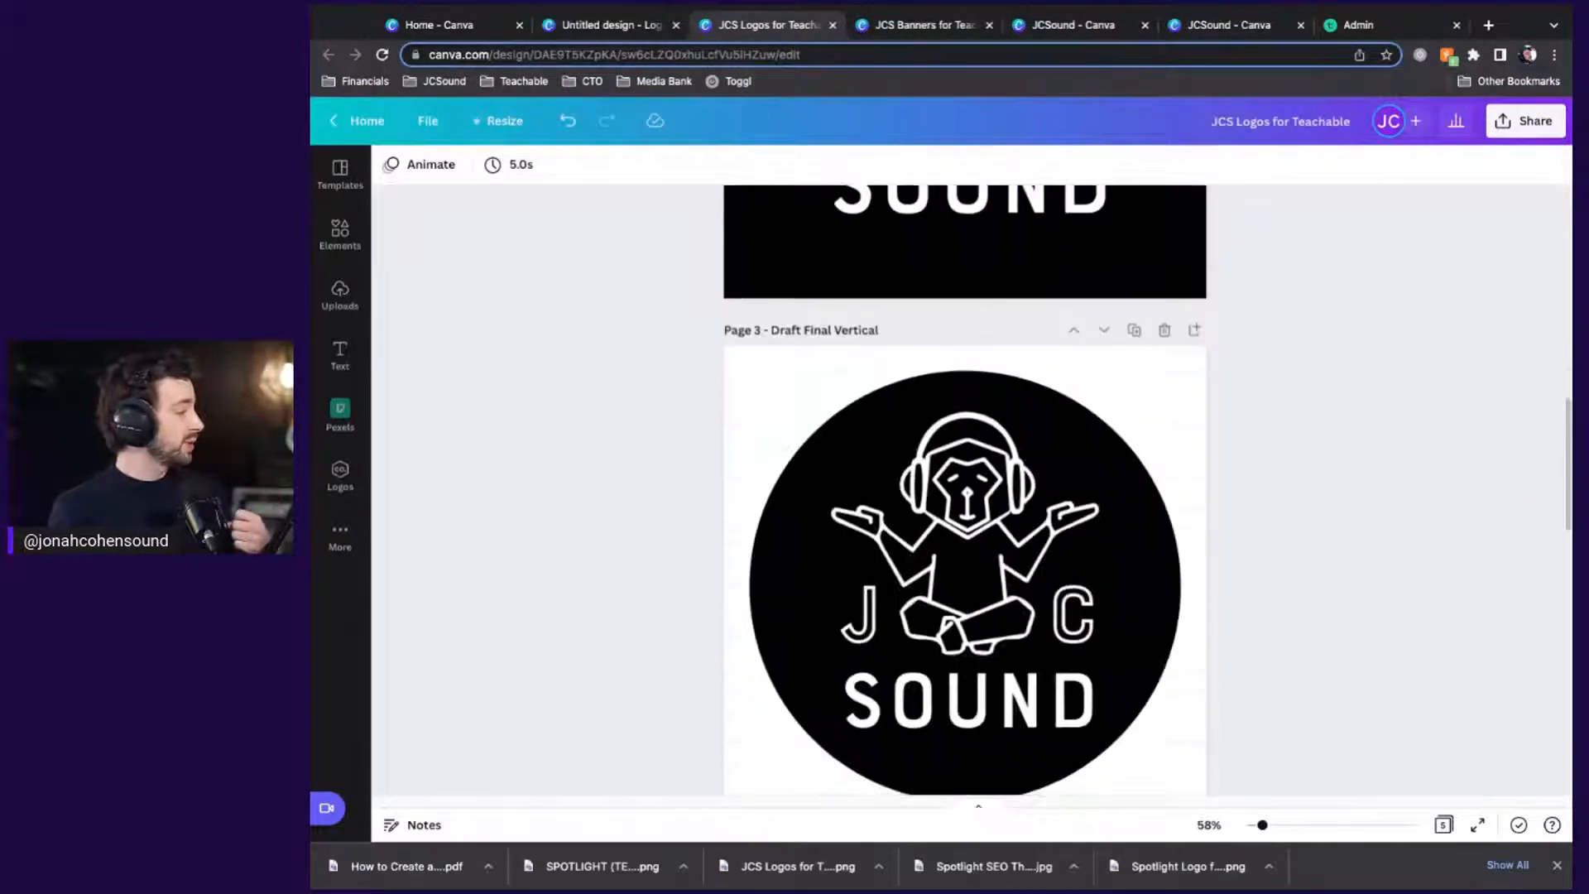
{"action": "scroll", "coordinate": [964, 488], "scroll_direction": "down", "scroll_amount": 2}
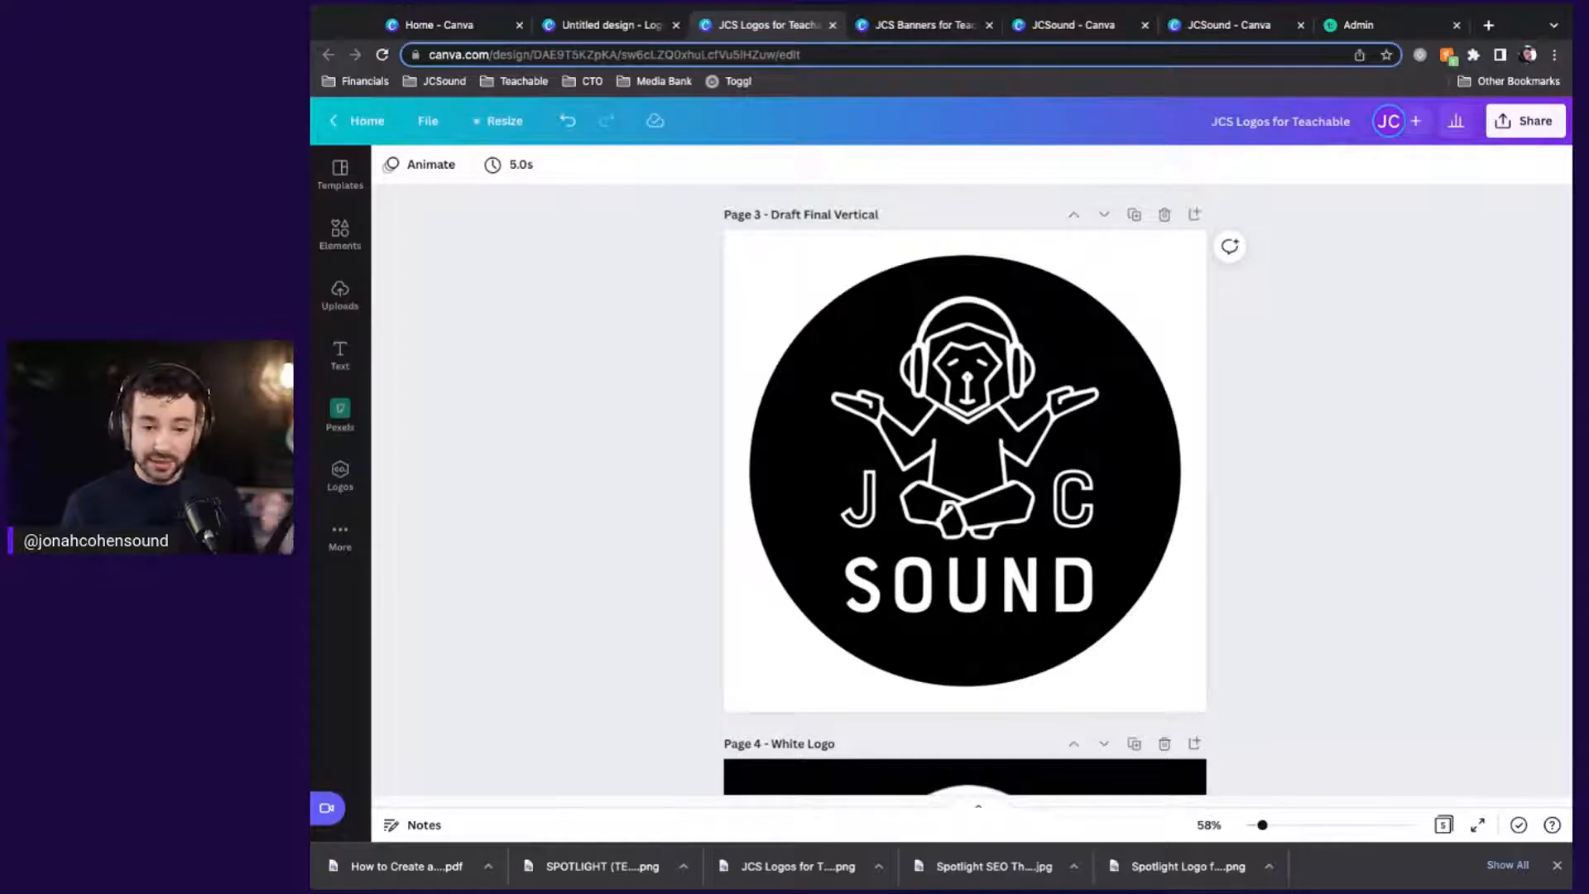
{"action": "scroll", "coordinate": [964, 489], "scroll_direction": "down", "scroll_amount": 5}
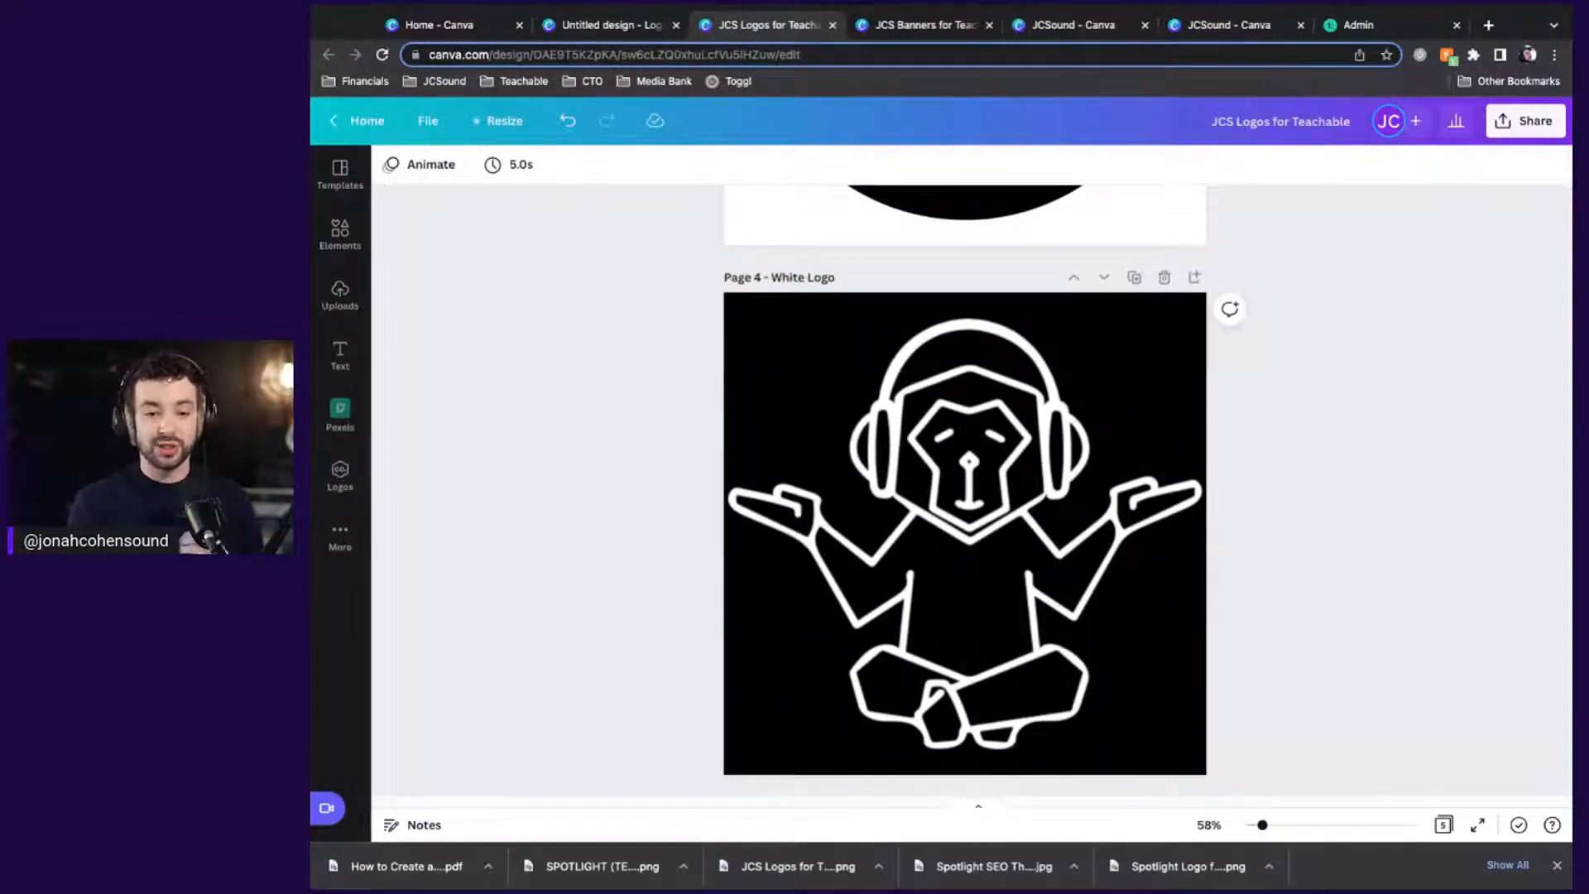
{"action": "scroll", "coordinate": [964, 489], "scroll_direction": "down", "scroll_amount": 6}
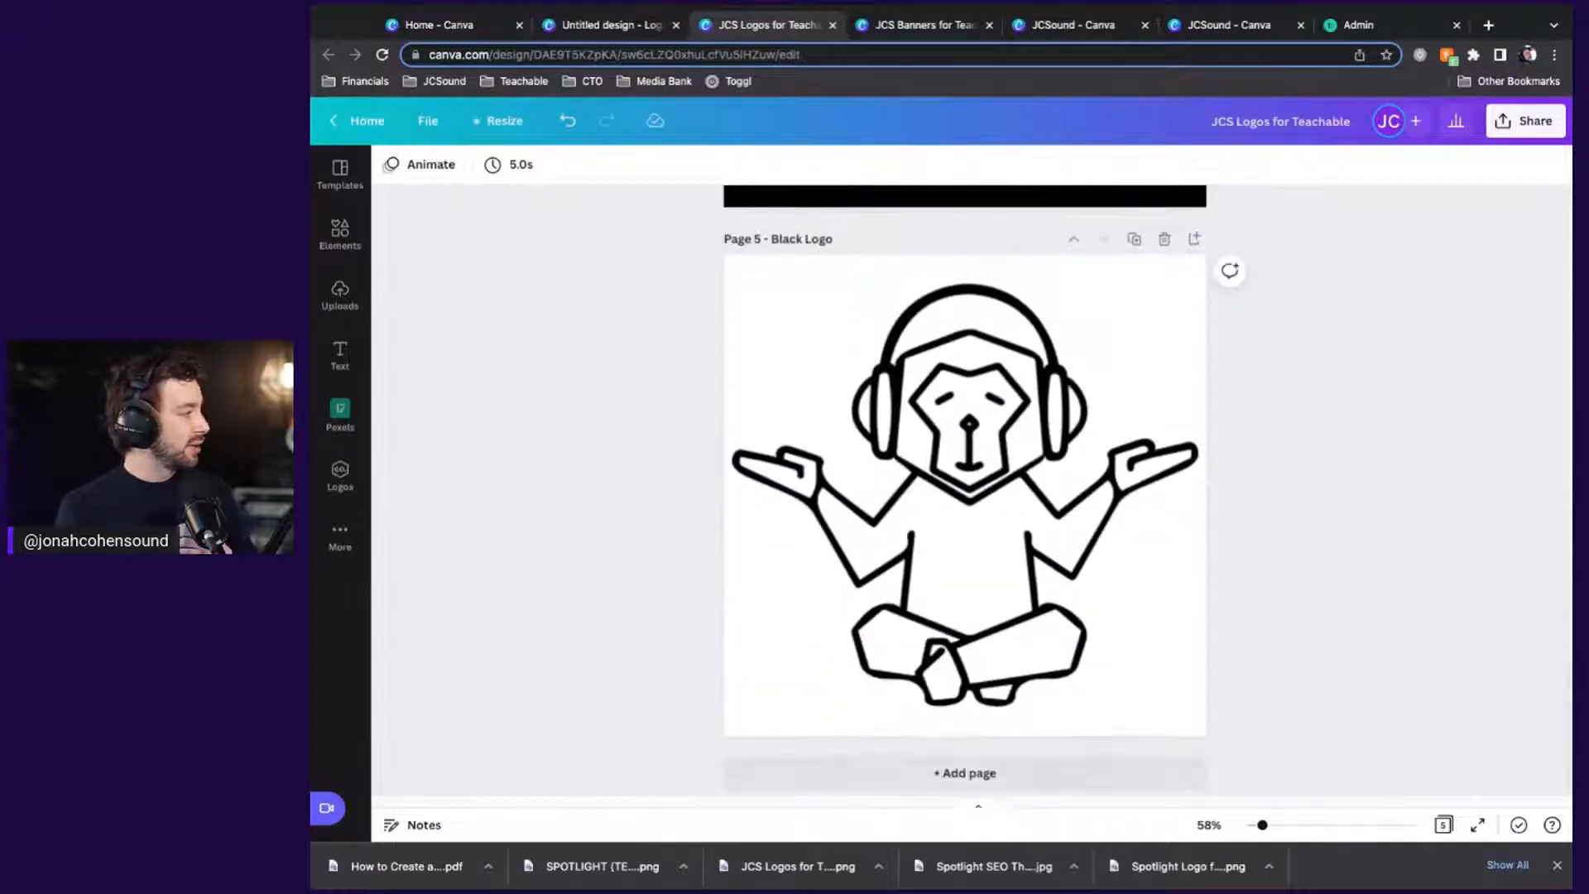
{"action": "scroll", "coordinate": [964, 488], "scroll_direction": "up", "scroll_amount": 4}
{"action": "scroll", "coordinate": [964, 488], "scroll_direction": "up", "scroll_amount": 2}
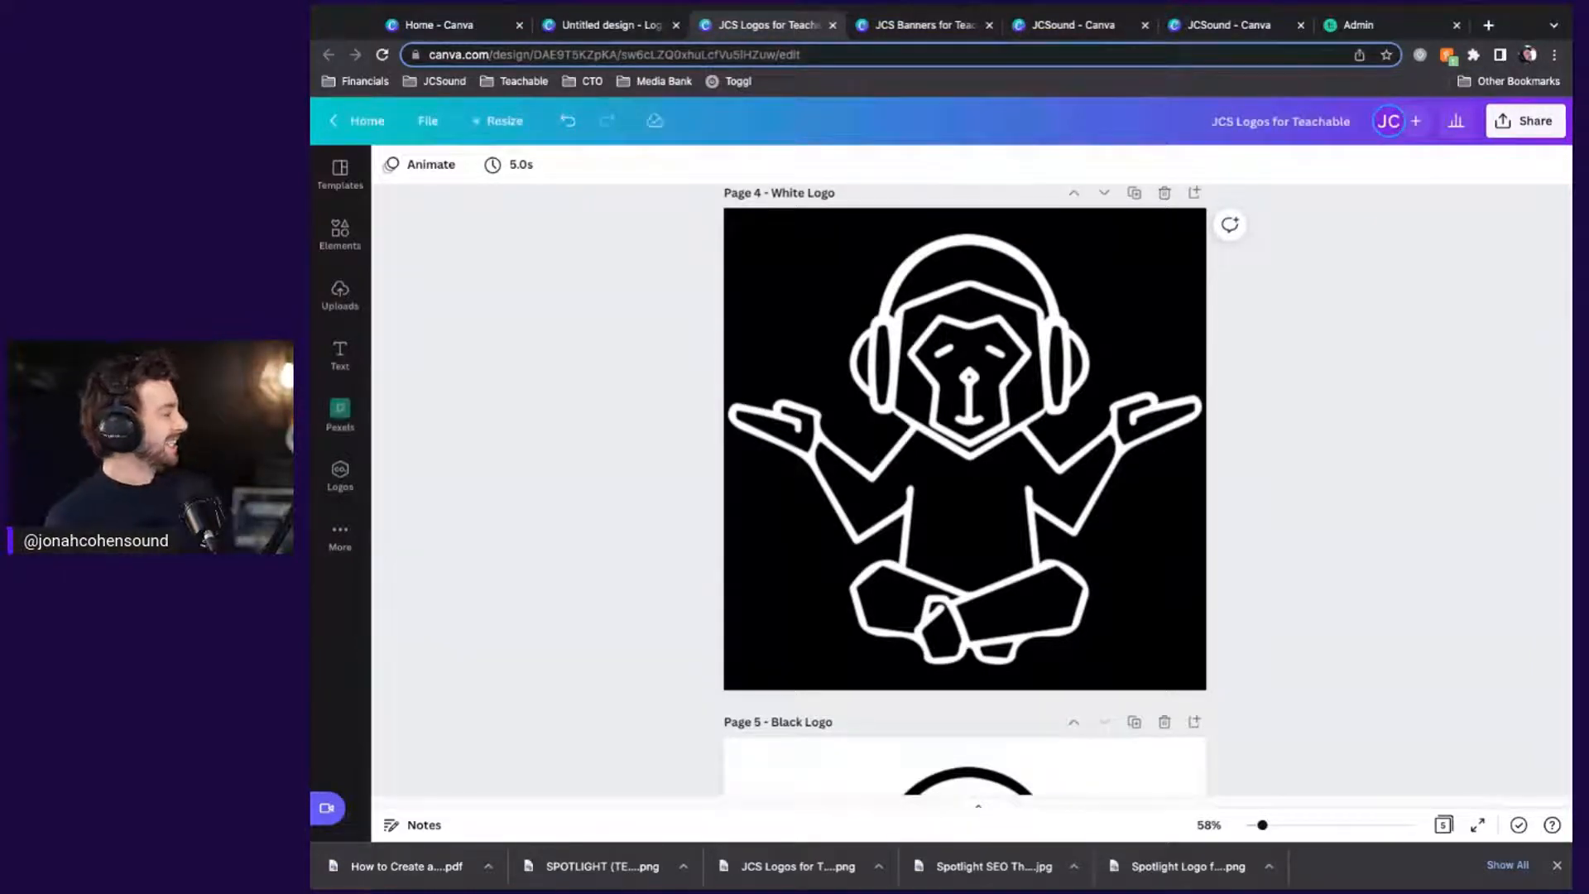
{"action": "scroll", "coordinate": [1292, 480], "scroll_direction": "up", "scroll_amount": 15}
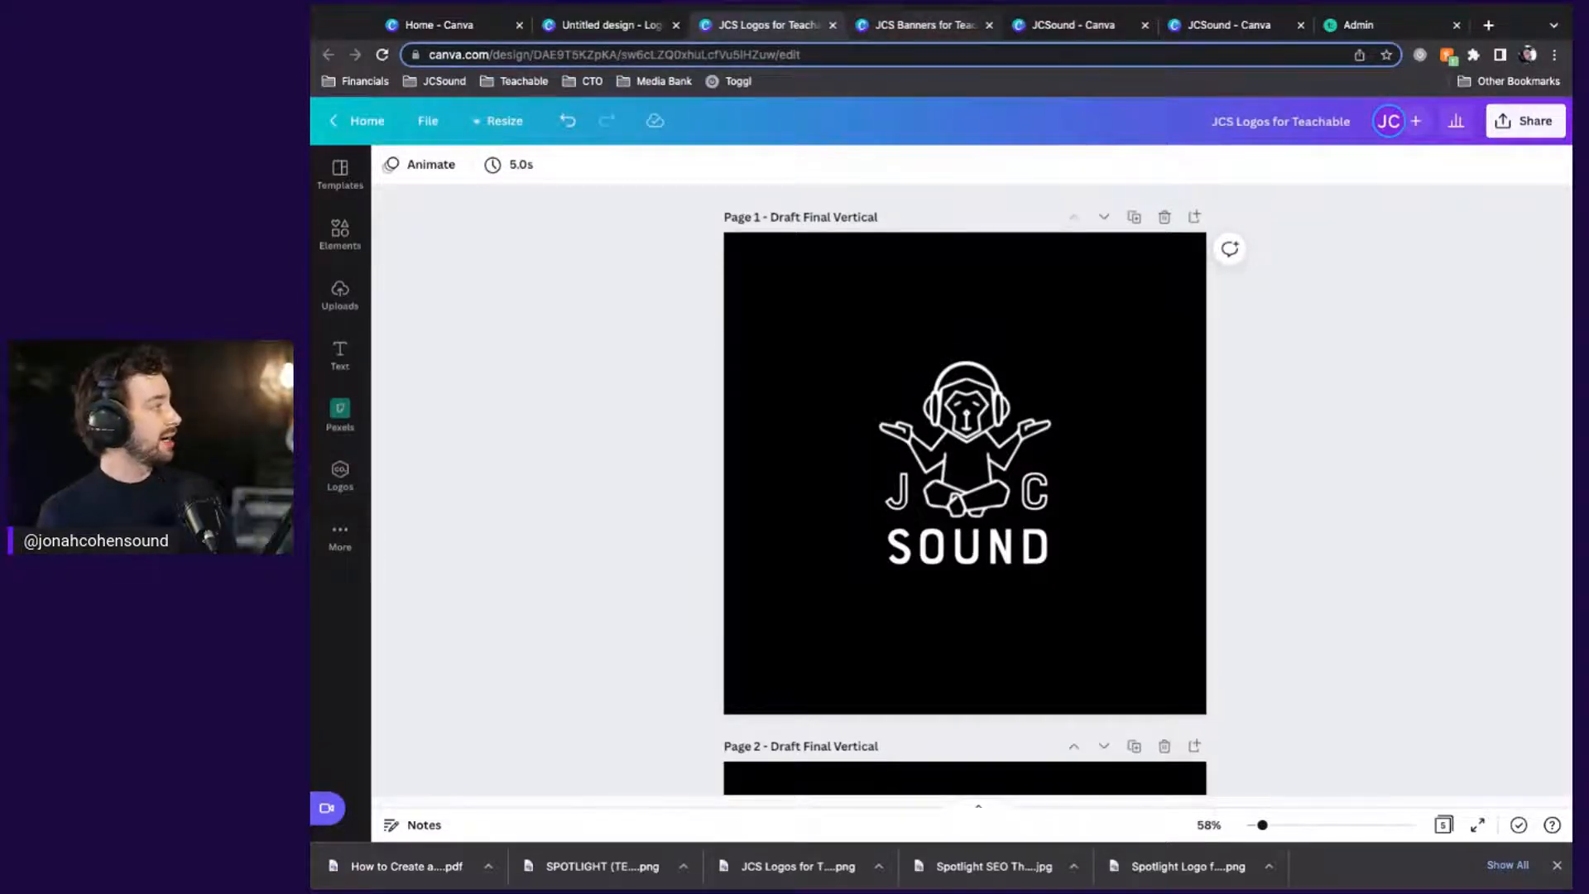
Switch to JCS Banners for Teachable and scroll through its three banner pages back to Page 1
{"action": "key", "text": "ctrl+Tab"}
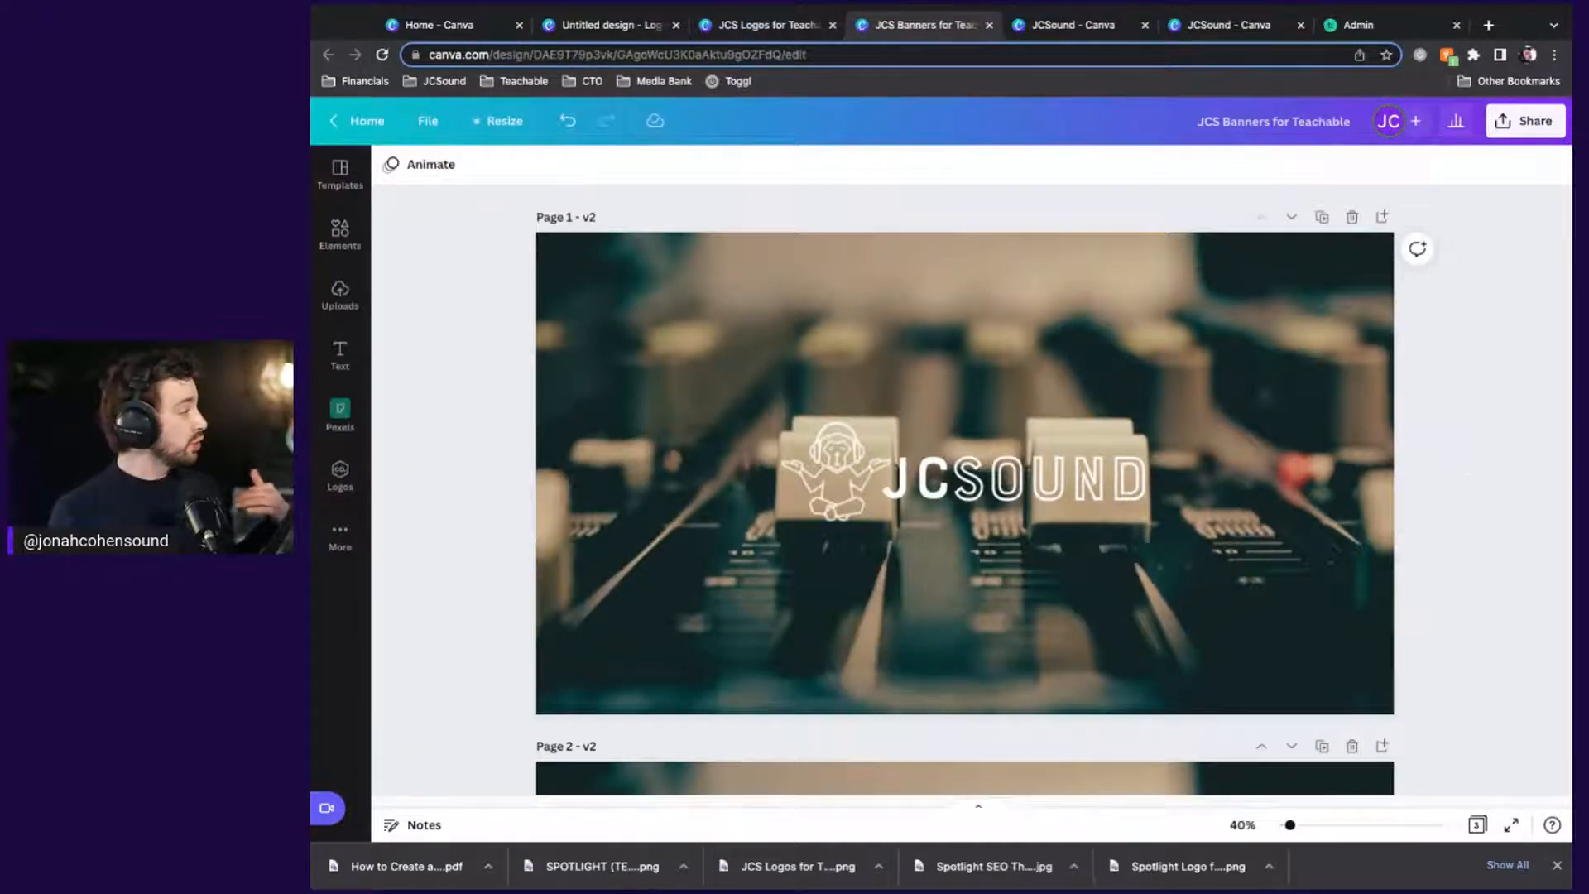
{"action": "scroll", "coordinate": [965, 488], "scroll_direction": "down", "scroll_amount": 3}
{"action": "scroll", "coordinate": [965, 489], "scroll_direction": "down", "scroll_amount": 4}
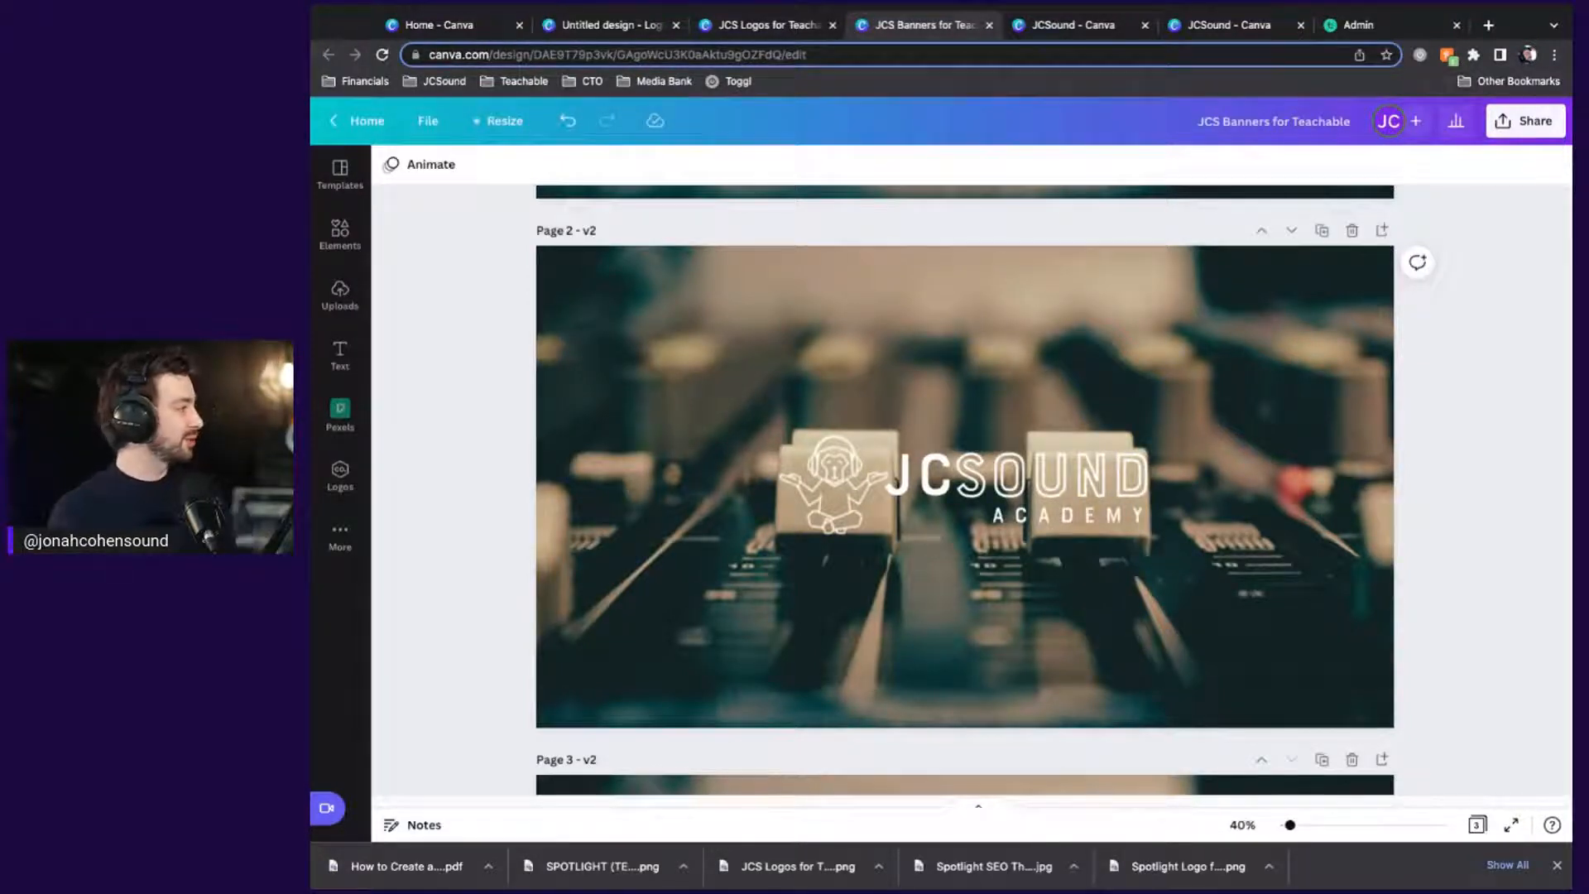
{"action": "scroll", "coordinate": [965, 488], "scroll_direction": "down", "scroll_amount": 6}
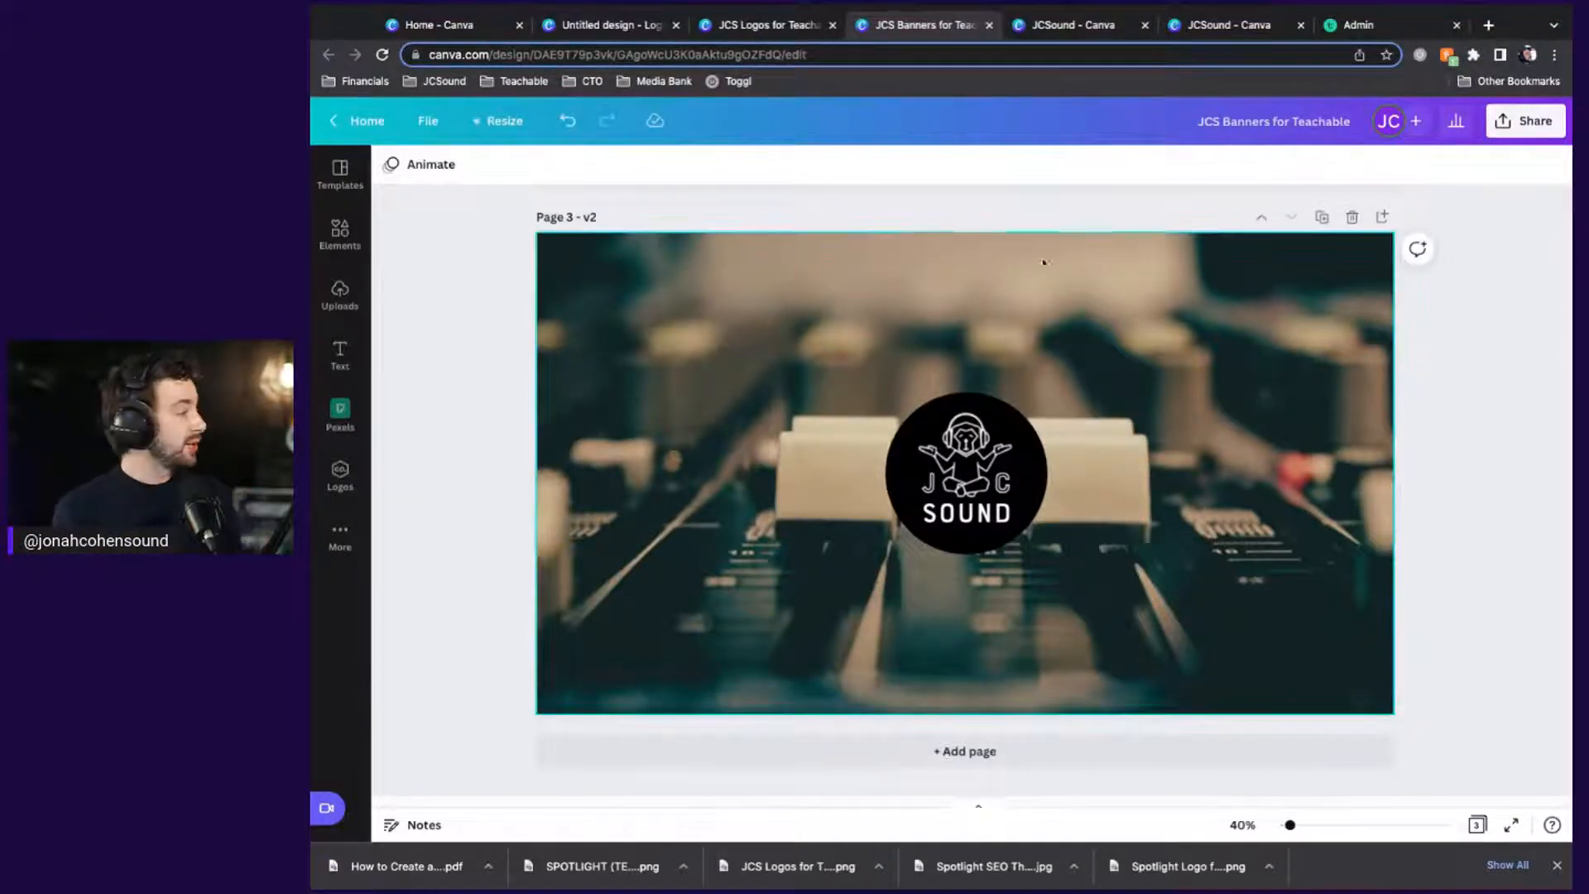
{"action": "scroll", "coordinate": [1511, 558], "scroll_direction": "up", "scroll_amount": 10}
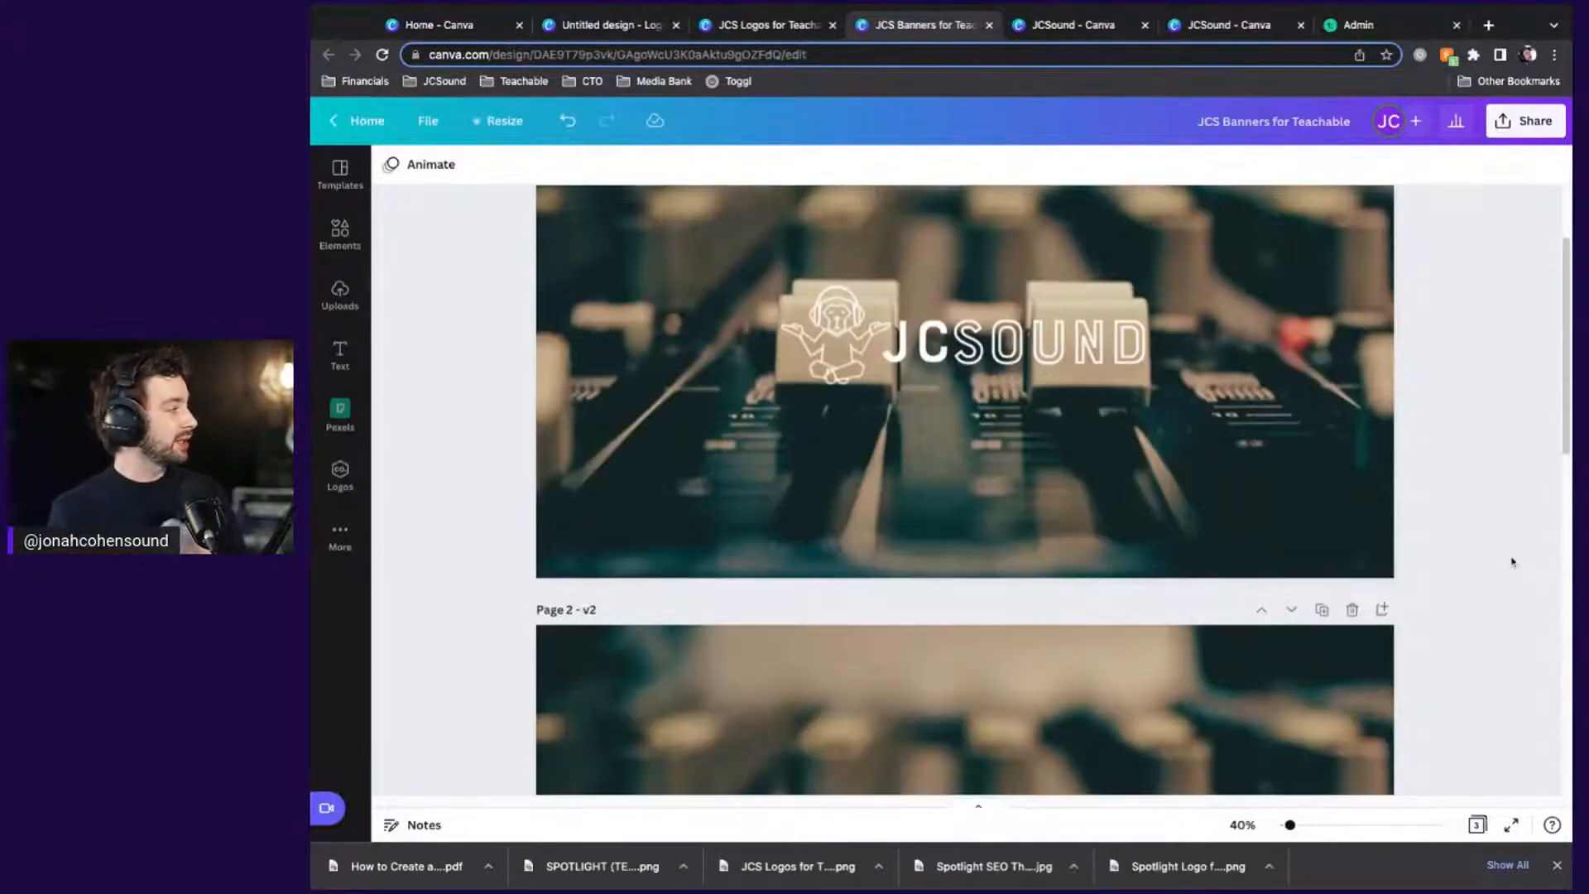
{"action": "scroll", "coordinate": [1511, 562], "scroll_direction": "up", "scroll_amount": 2}
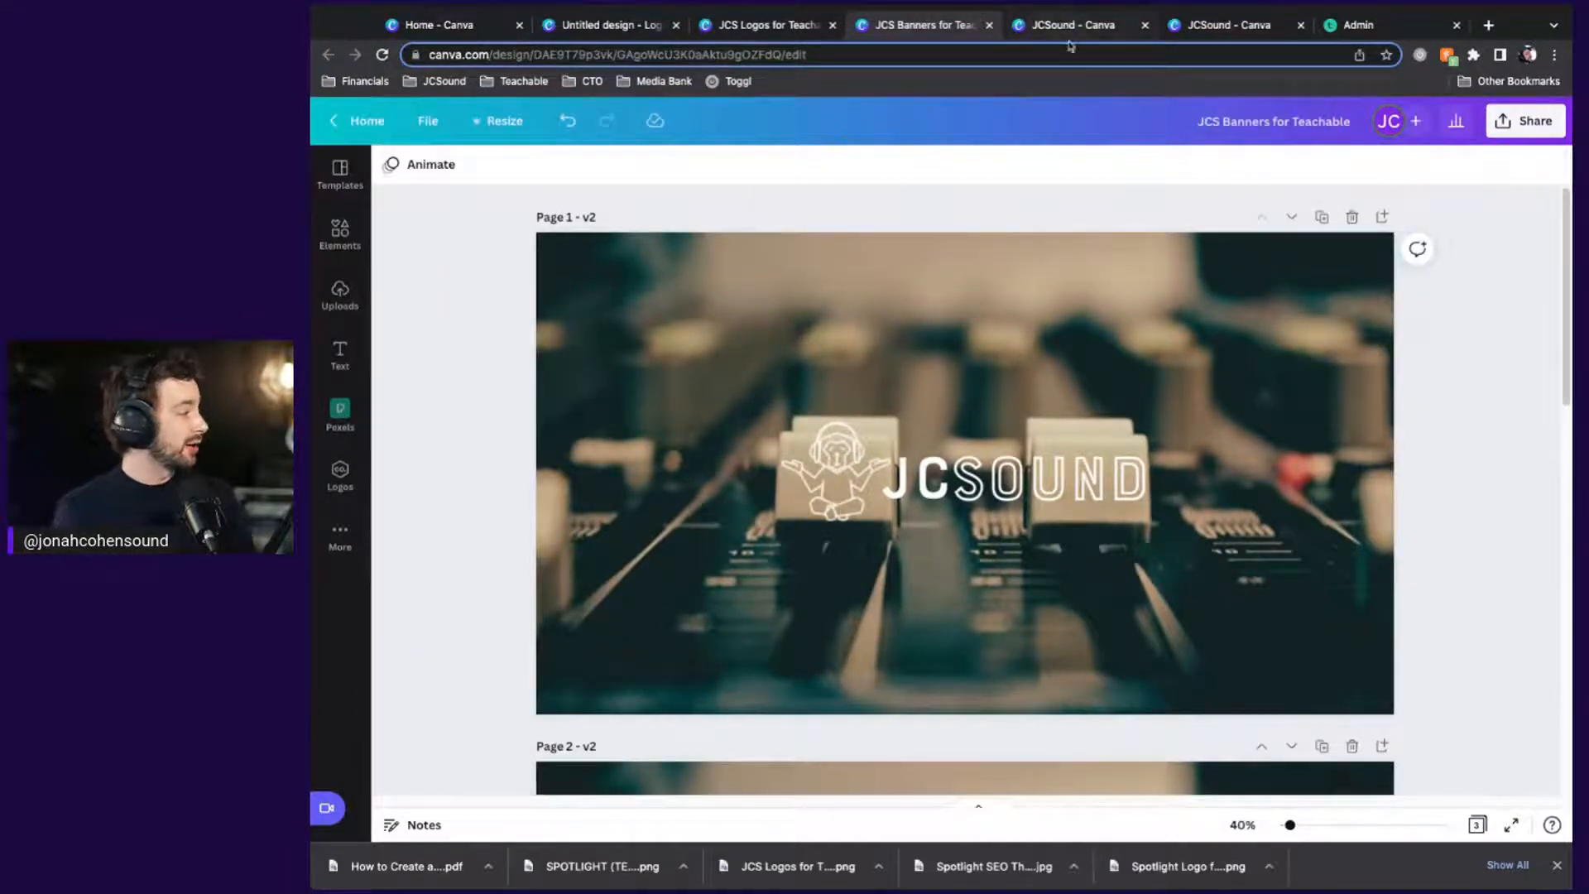
In JCS Logos for Teachable, set the download to PNG with a transparent background
{"action": "left_click", "coordinate": [765, 25]}
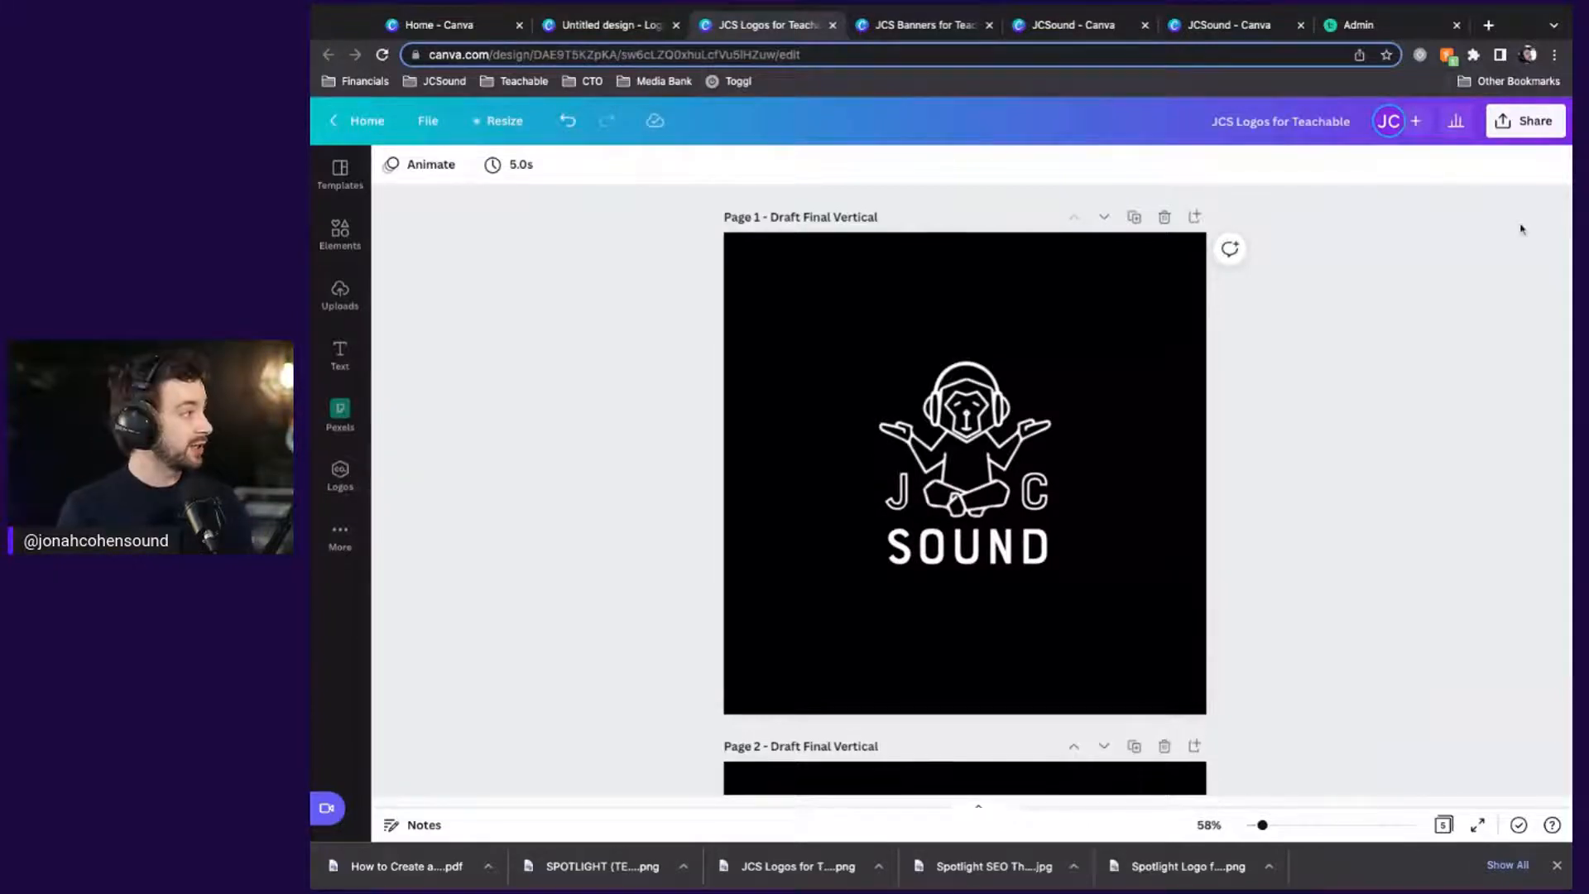
{"action": "left_click", "coordinate": [1517, 132]}
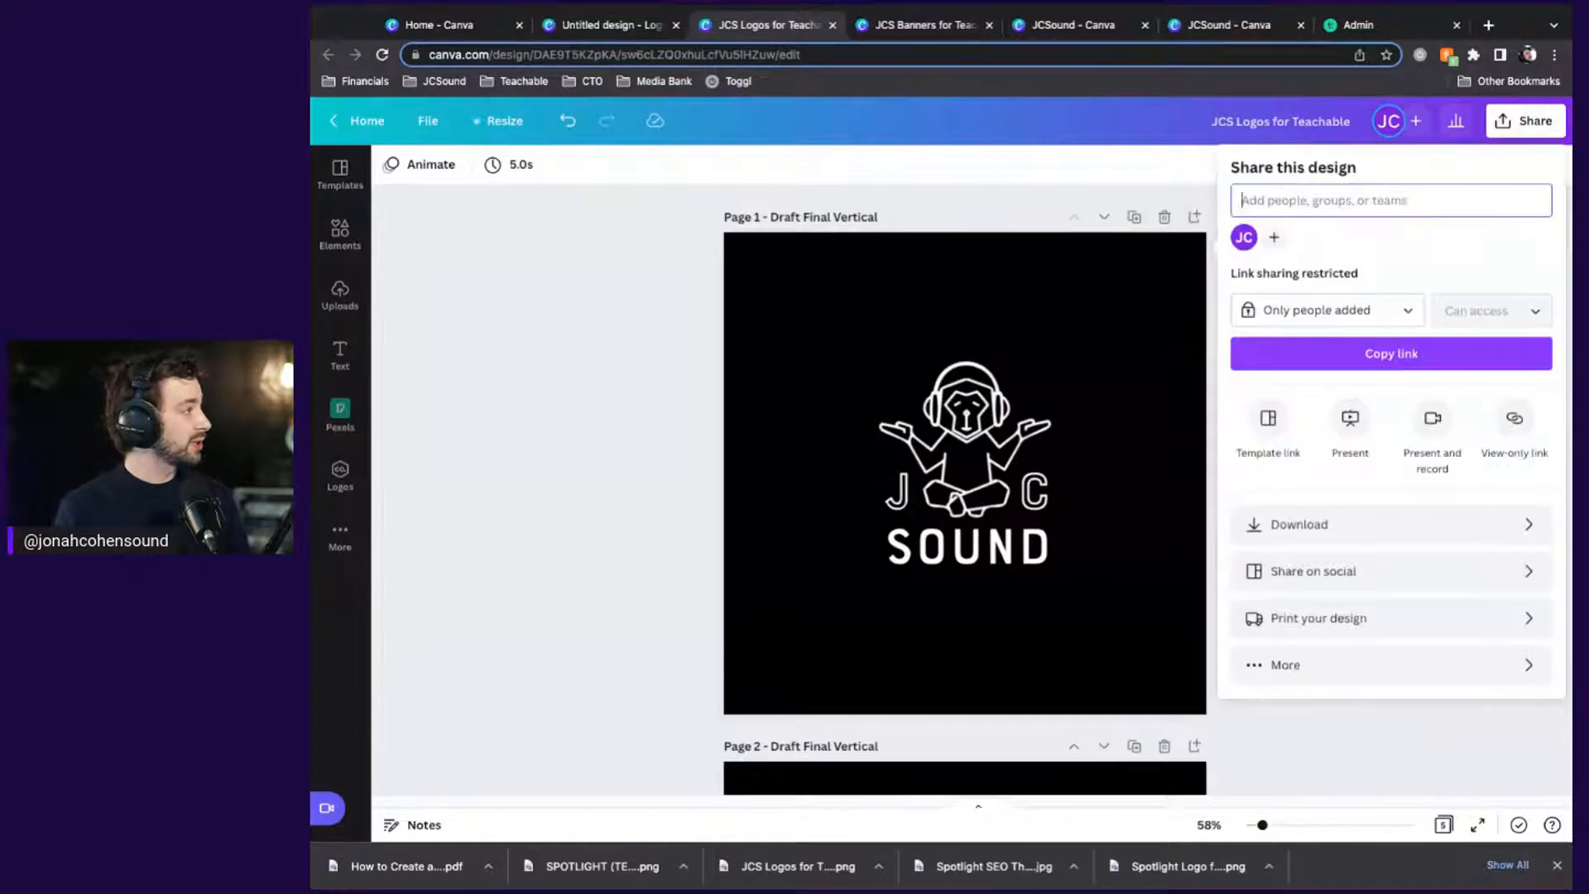
{"action": "left_click", "coordinate": [1357, 530]}
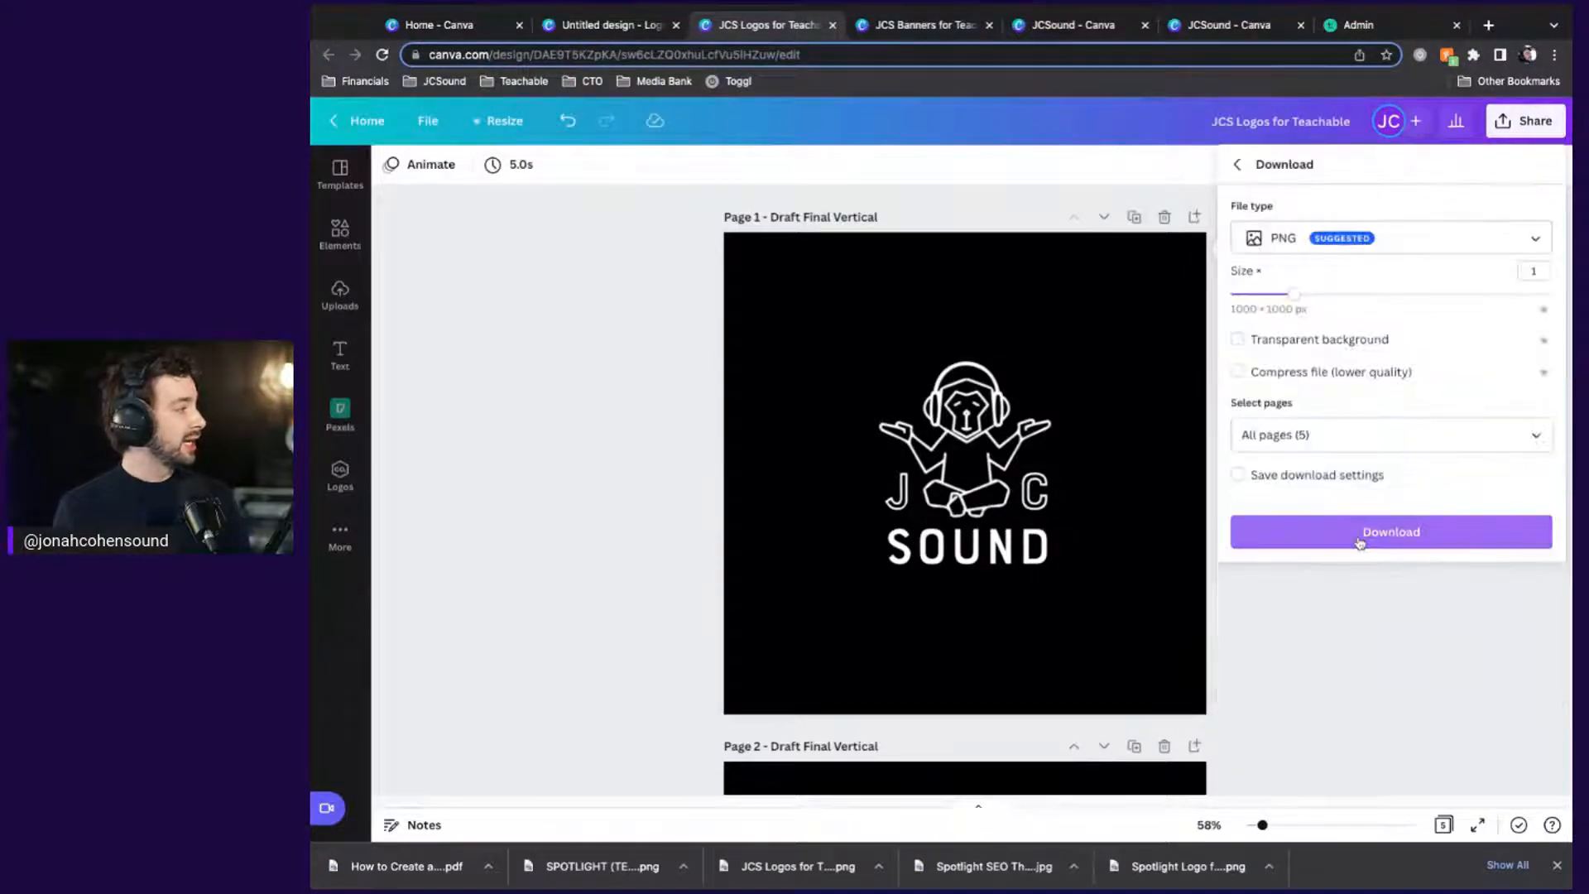
{"action": "left_click", "coordinate": [1314, 232]}
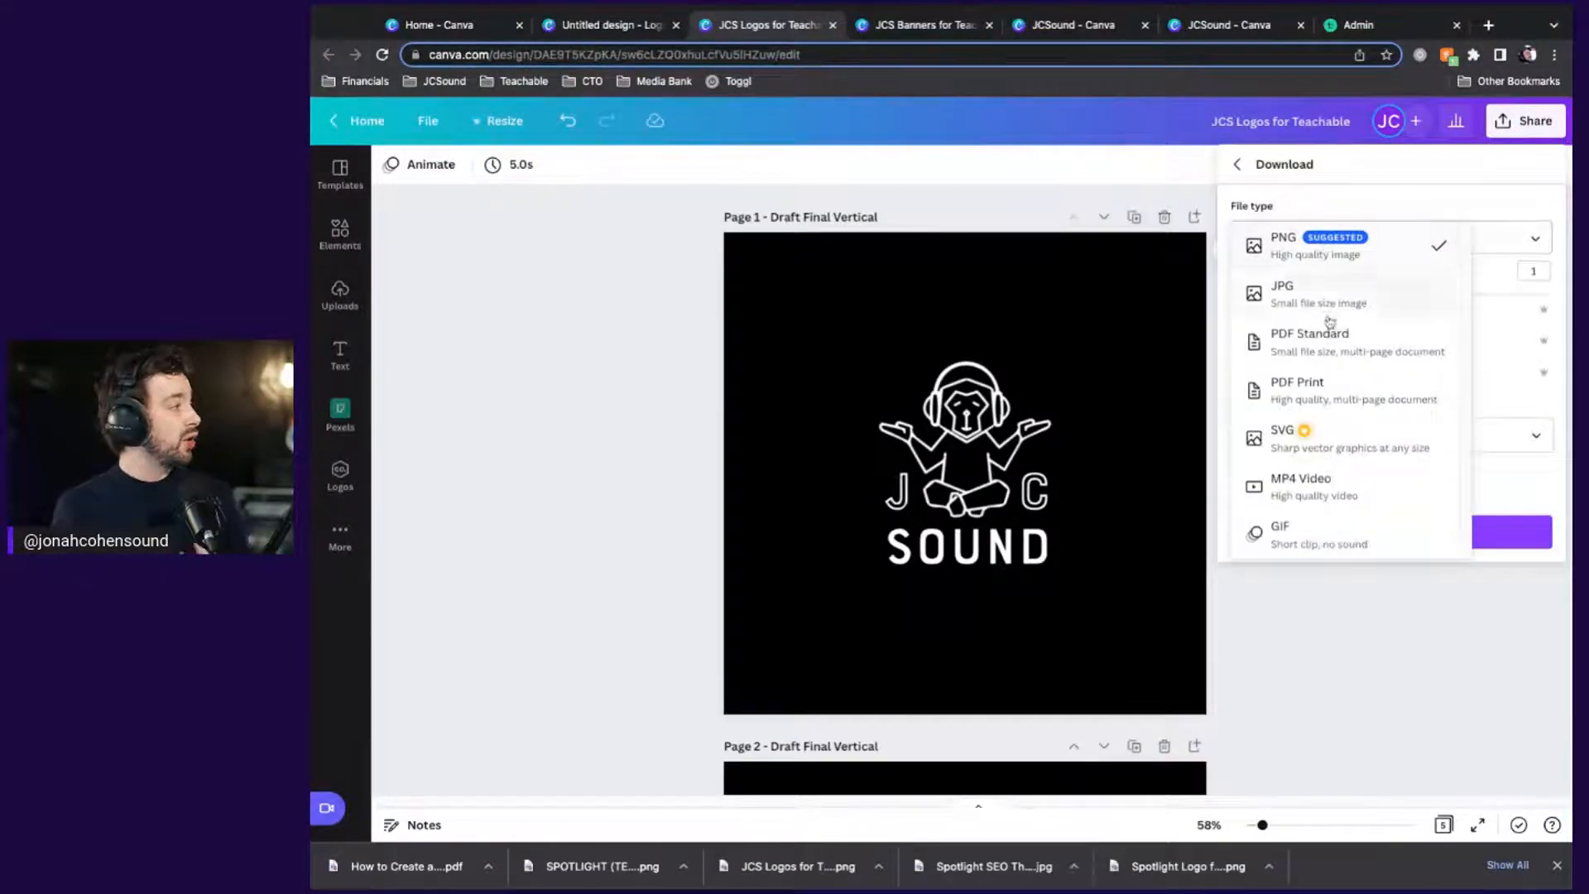
{"action": "left_click", "coordinate": [1333, 241]}
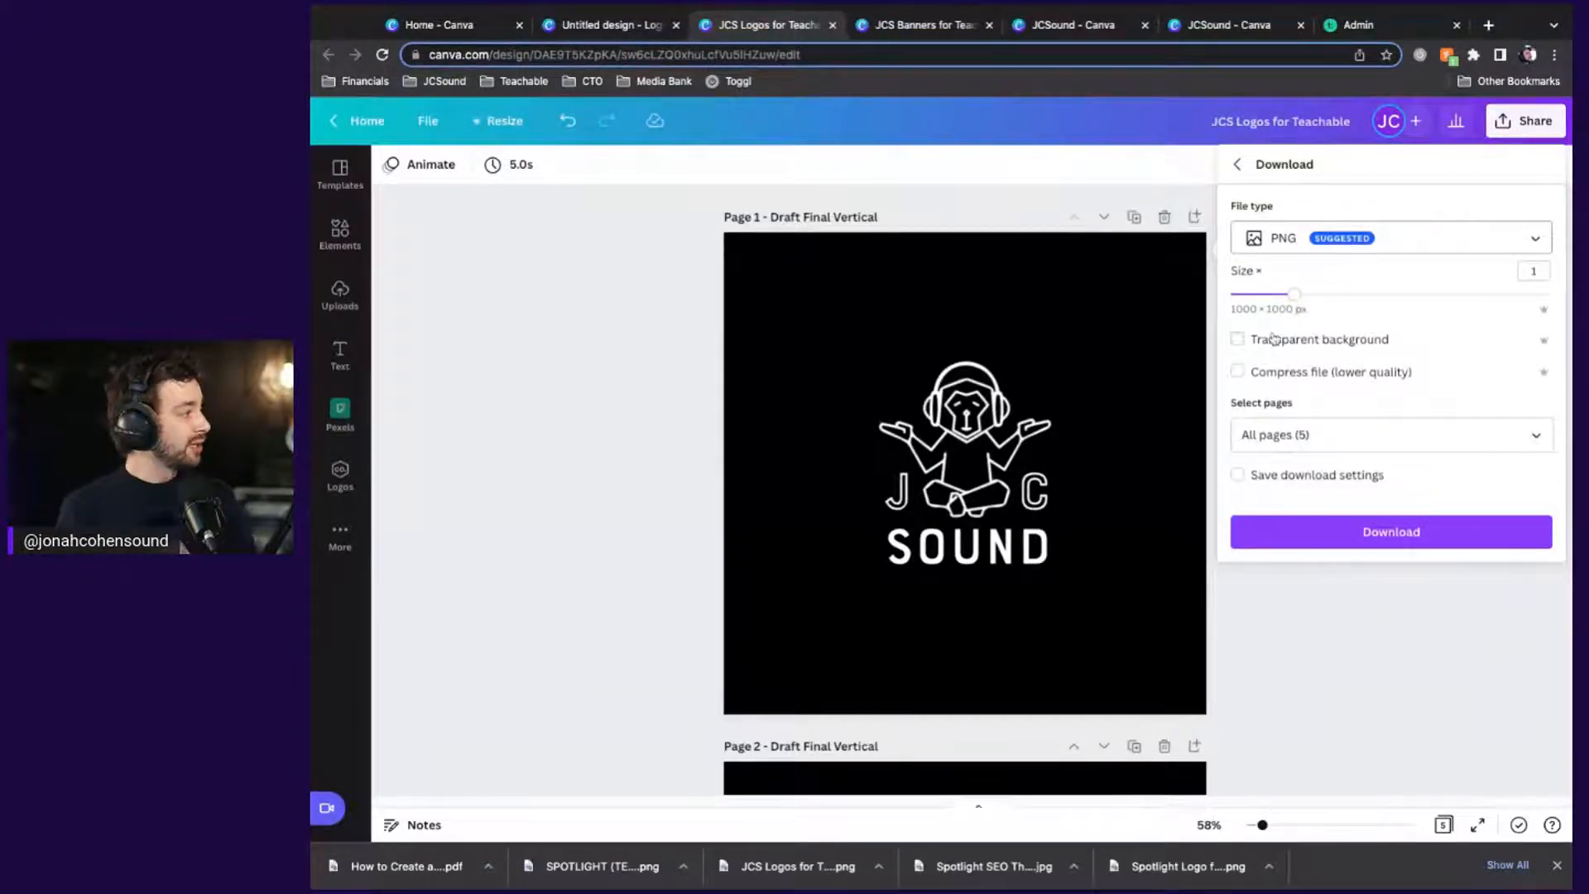
{"action": "left_click", "coordinate": [1238, 339]}
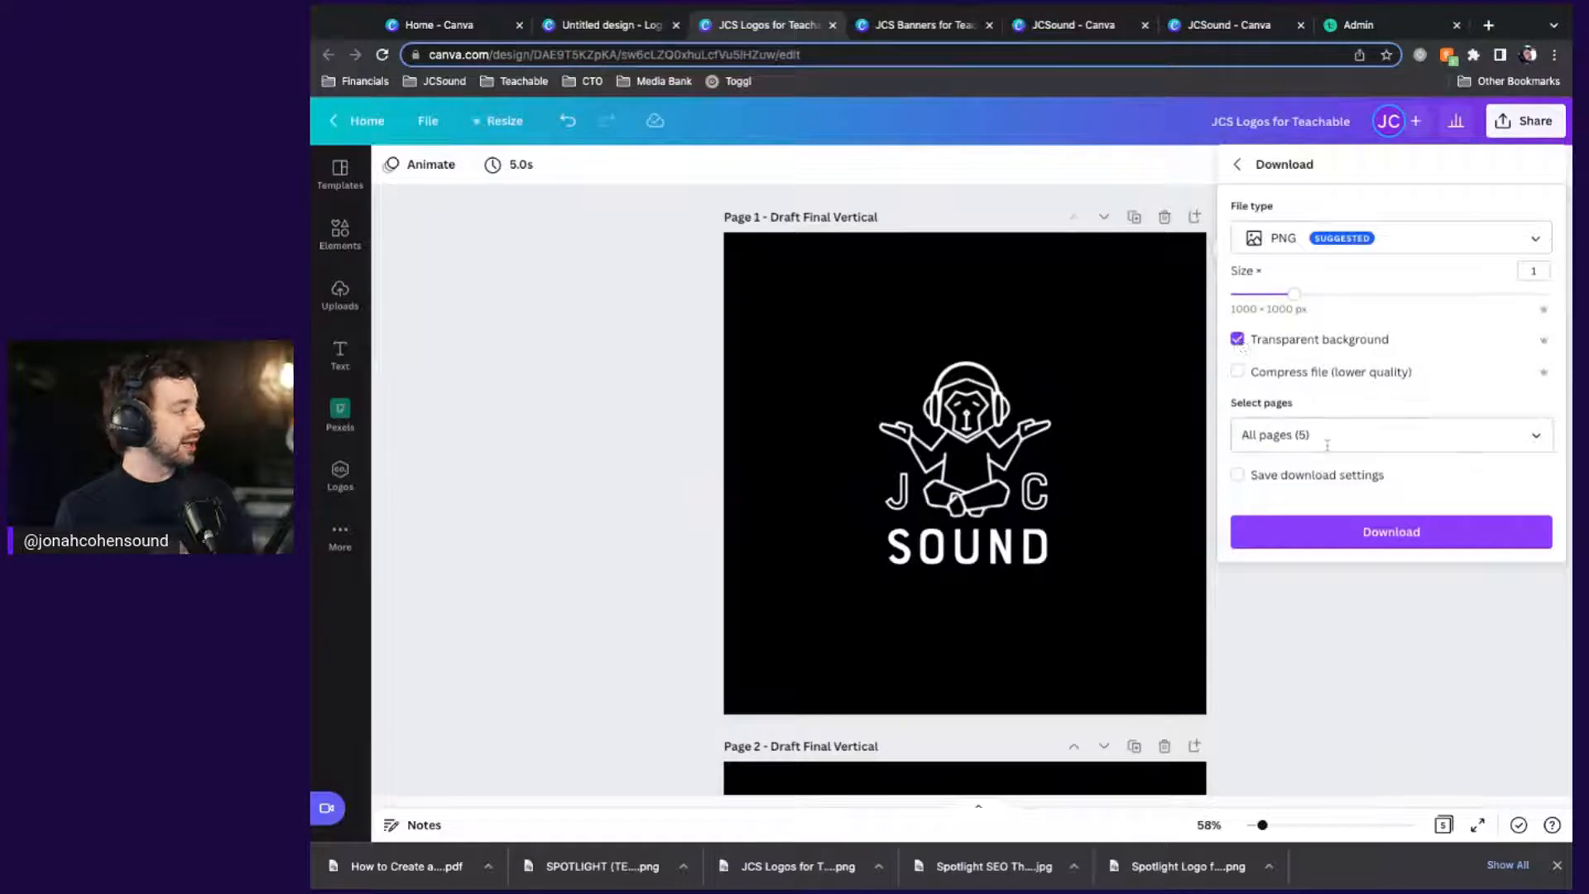
Deselect all pages in the download page list, close the options, and return to the banners design
{"action": "left_click", "coordinate": [1365, 435]}
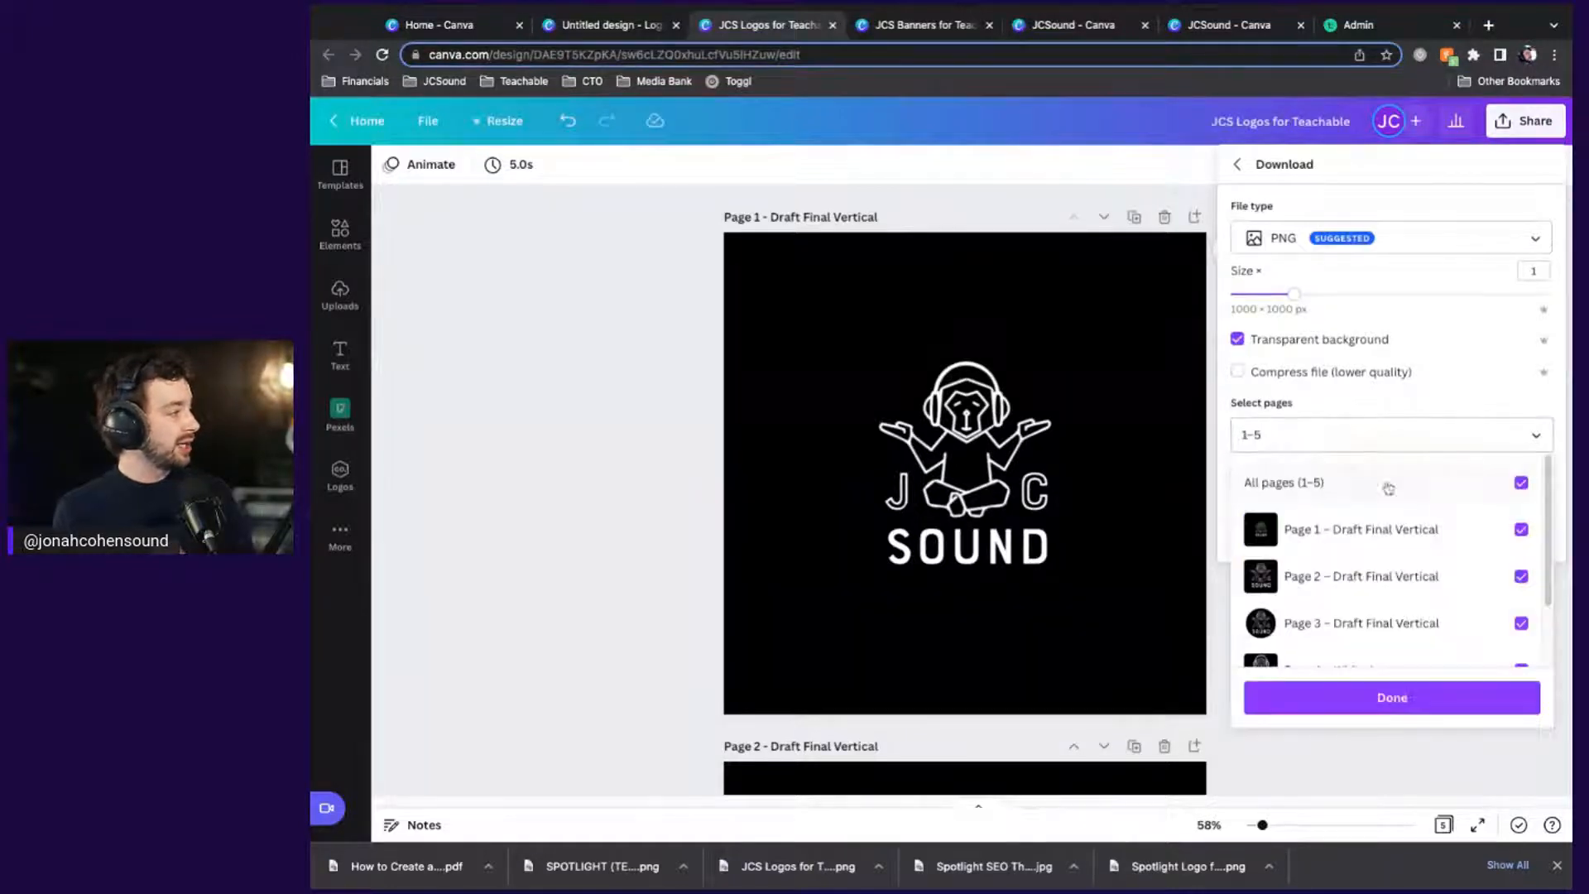
{"action": "left_click", "coordinate": [1522, 482]}
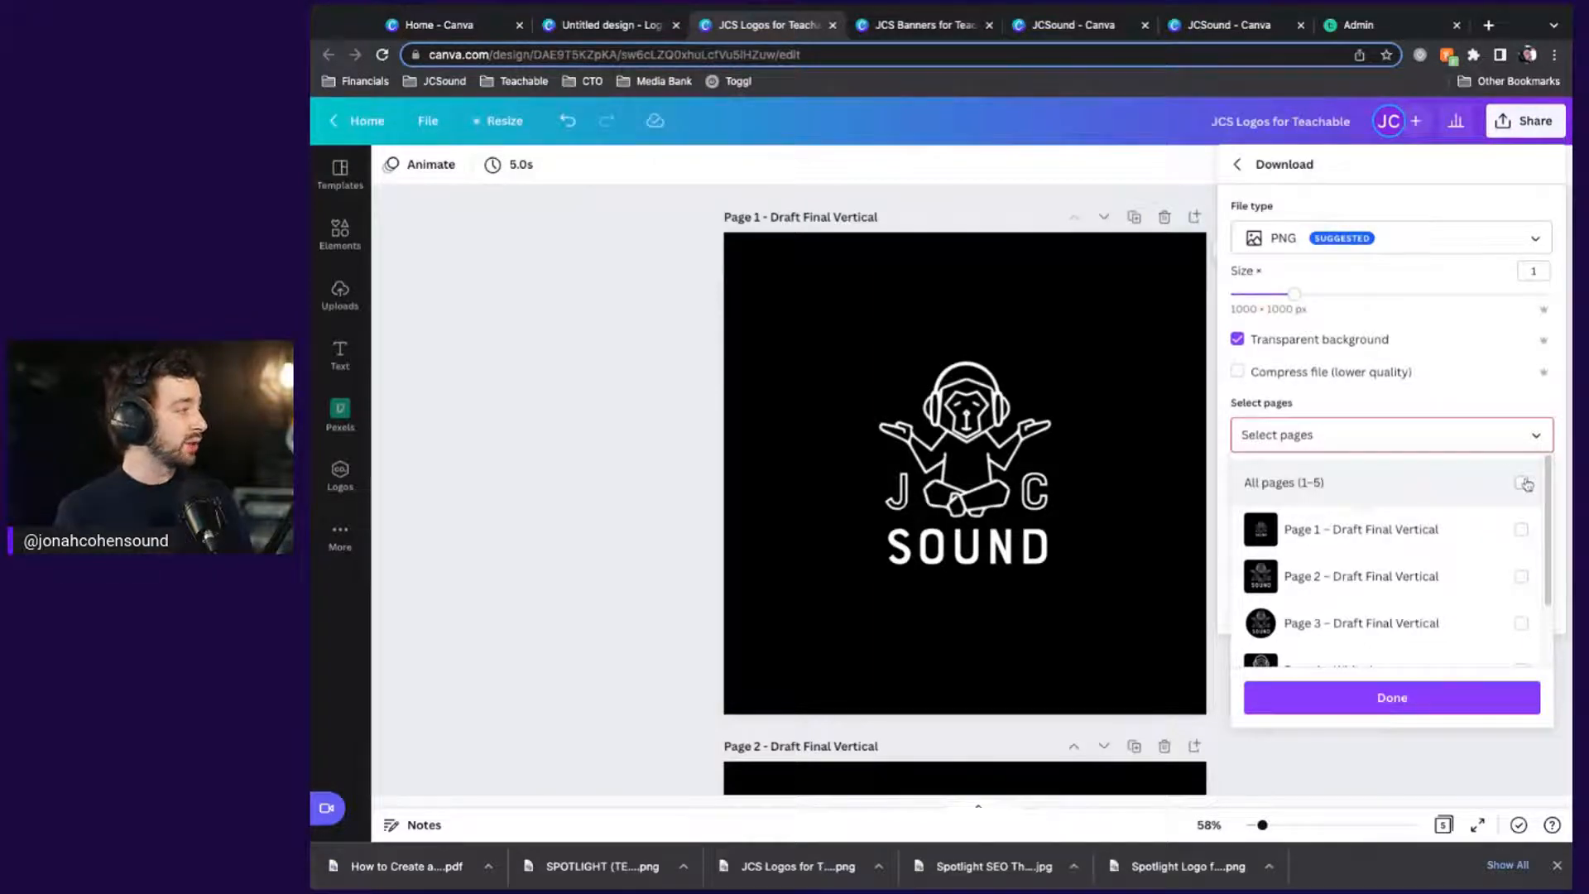
{"action": "left_click", "coordinate": [1483, 411]}
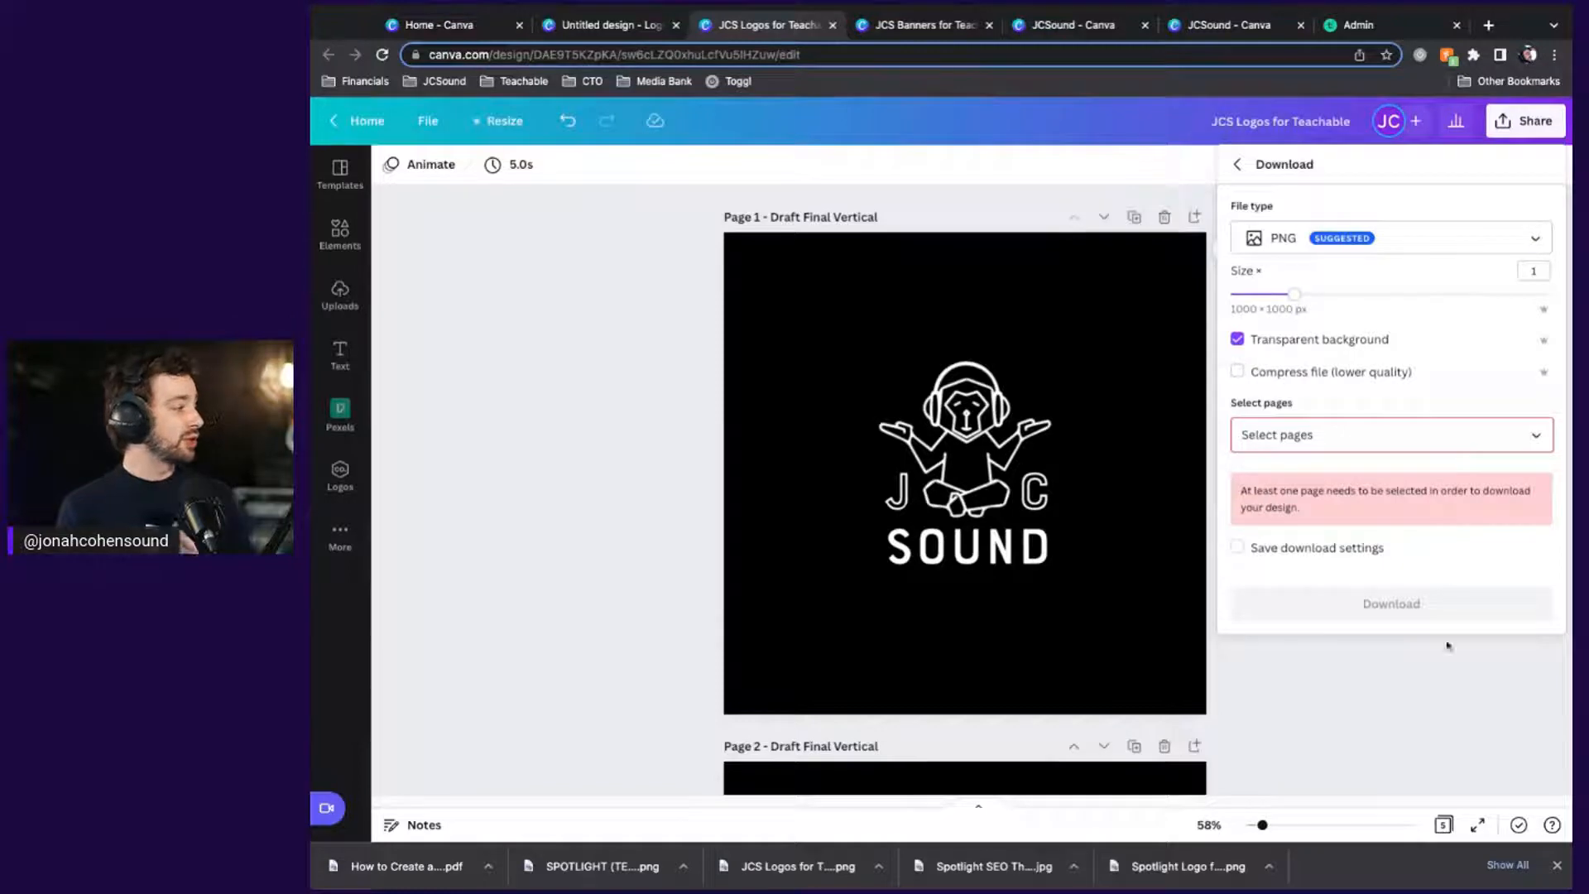
{"action": "left_click", "coordinate": [1436, 730]}
{"action": "left_click", "coordinate": [943, 26]}
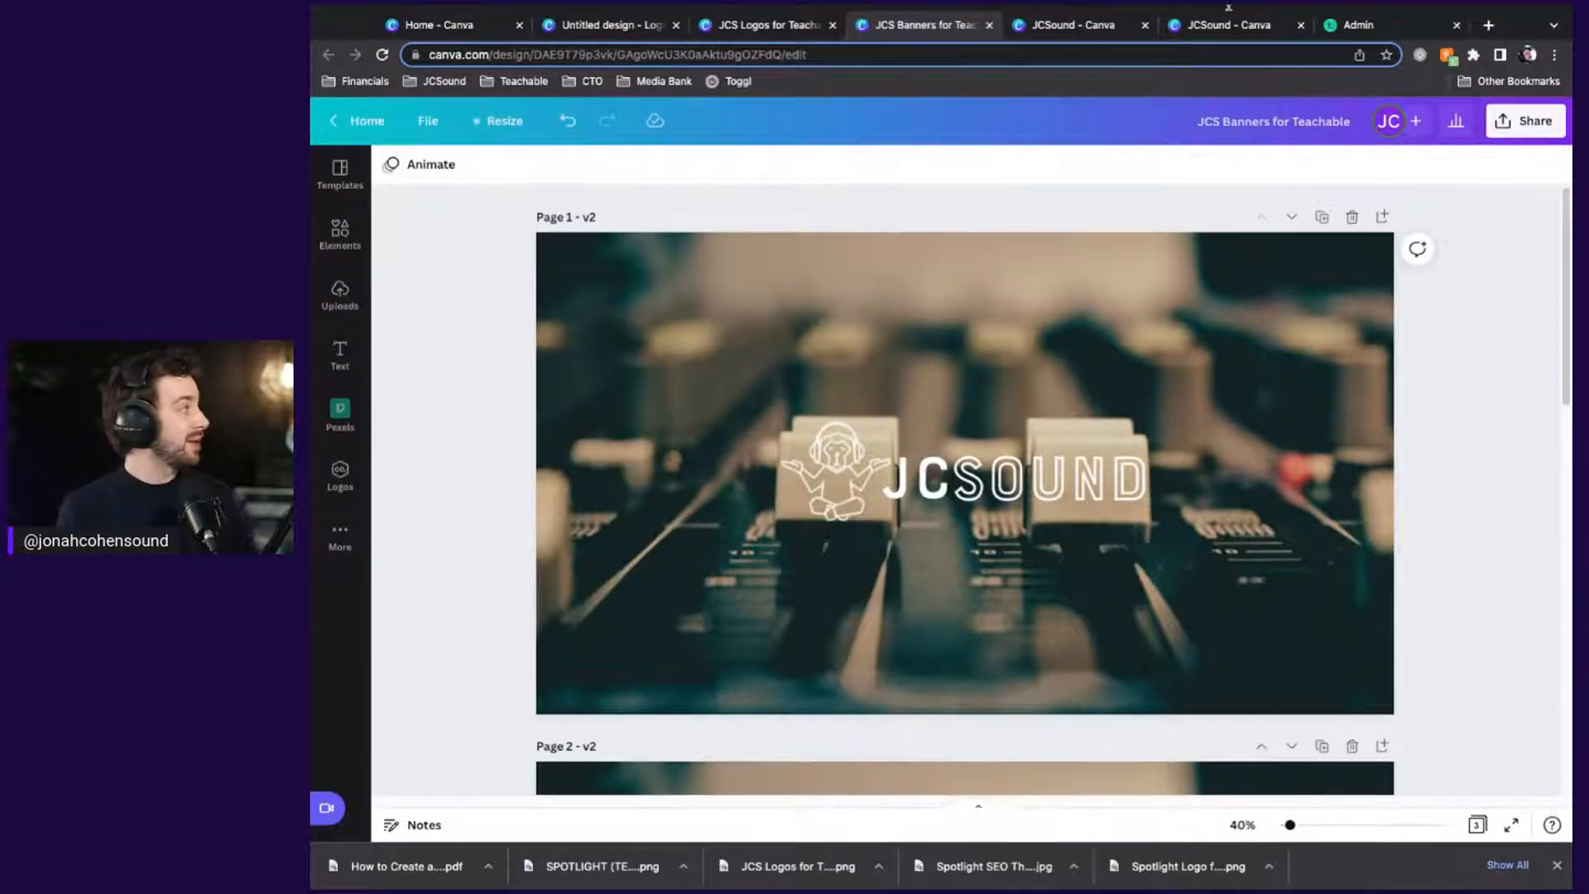
Open JCSound > Teachable Elements and preview the JCS Logos for Teachable design
{"action": "left_click", "coordinate": [1076, 25]}
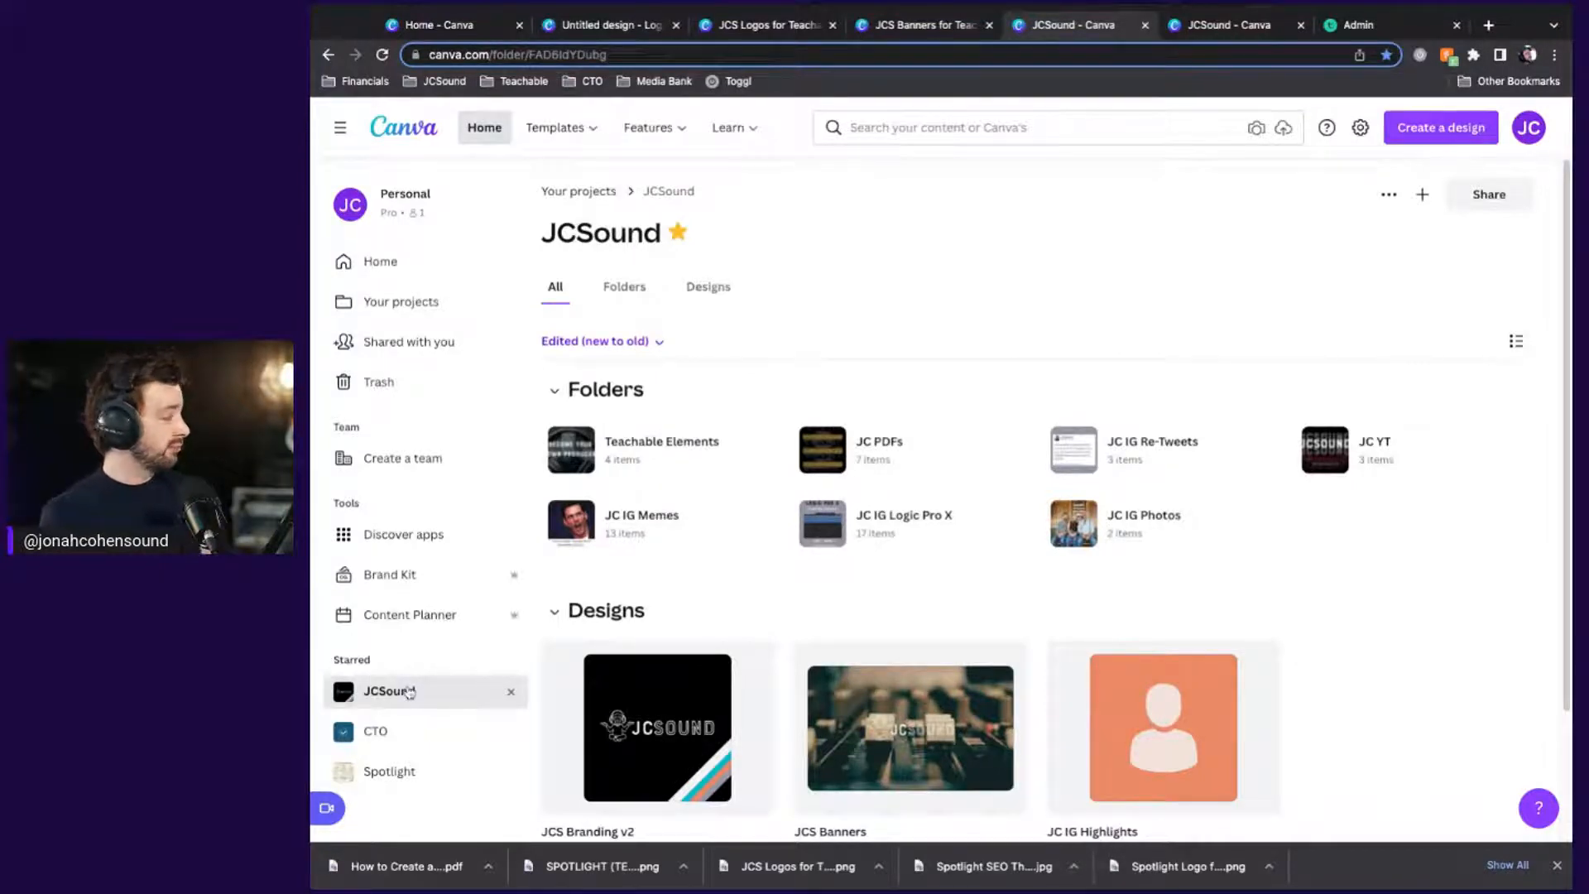
{"action": "left_click", "coordinate": [641, 461]}
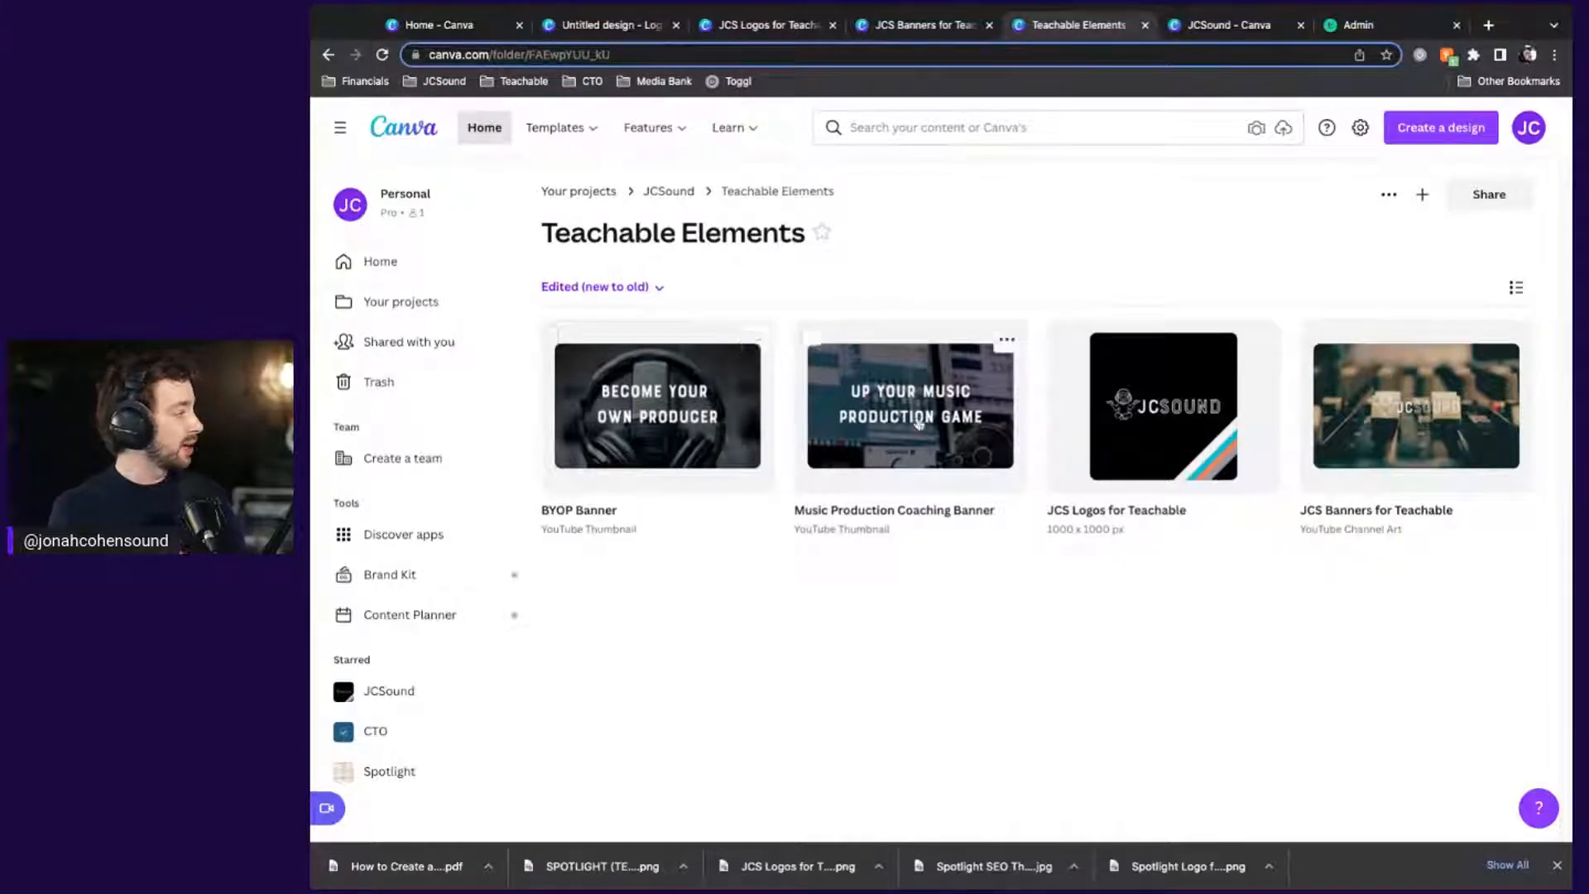
{"action": "left_click", "coordinate": [1115, 399]}
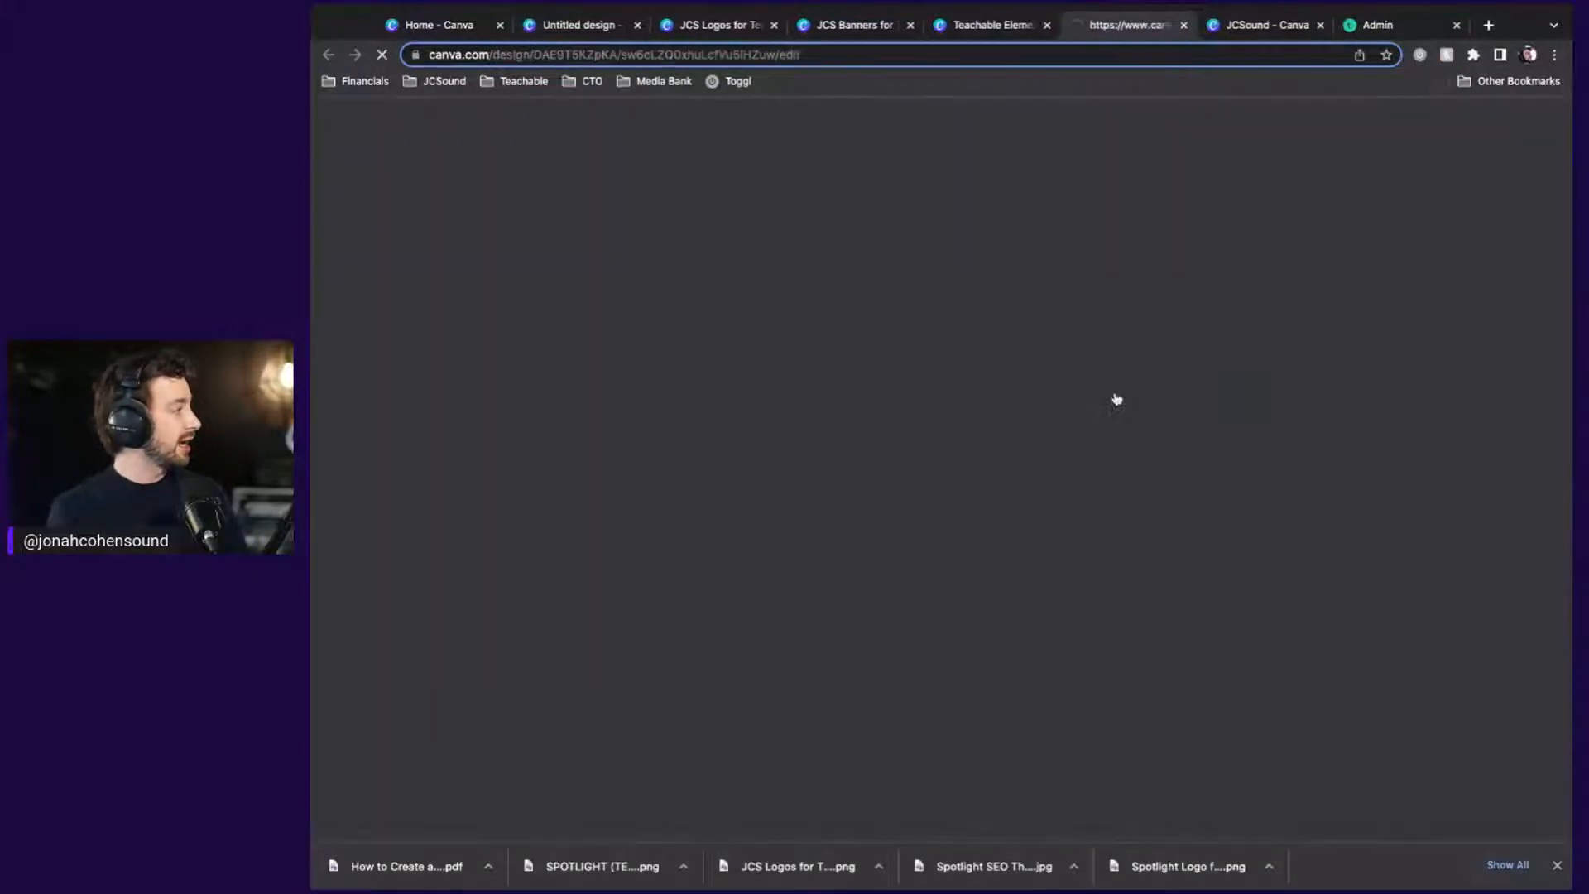
{"action": "scroll", "coordinate": [1419, 549], "scroll_direction": "down", "scroll_amount": 10}
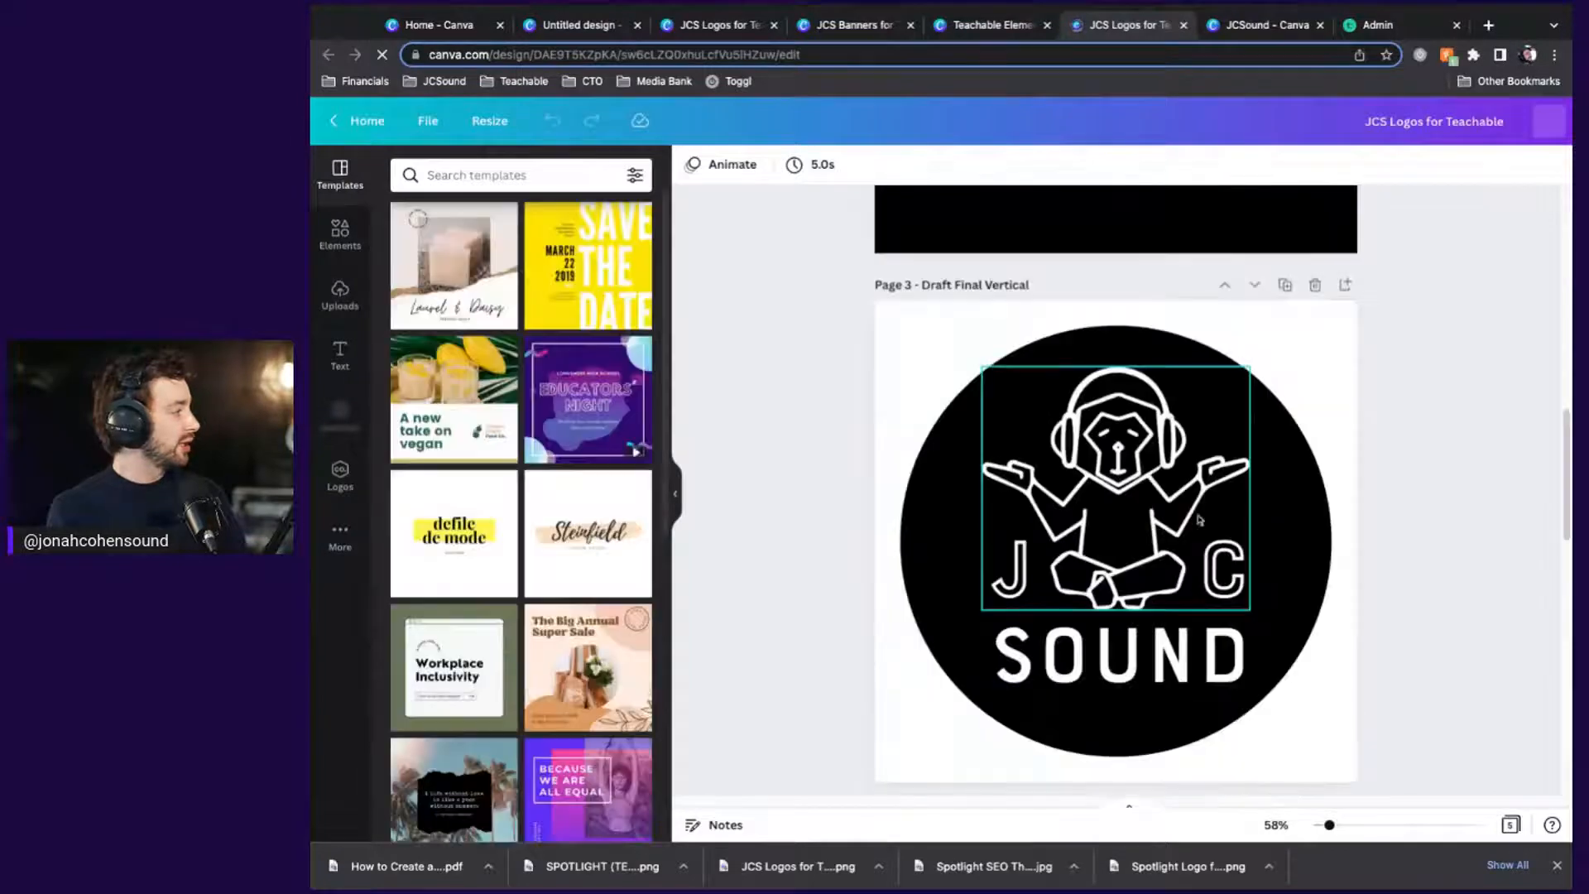
{"action": "scroll", "coordinate": [1420, 551], "scroll_direction": "up", "scroll_amount": 10}
{"action": "left_click", "coordinate": [1183, 25]}
Preview the JCS Banners for Teachable design, close it, and bring up the brand kit
{"action": "left_click", "coordinate": [1332, 409]}
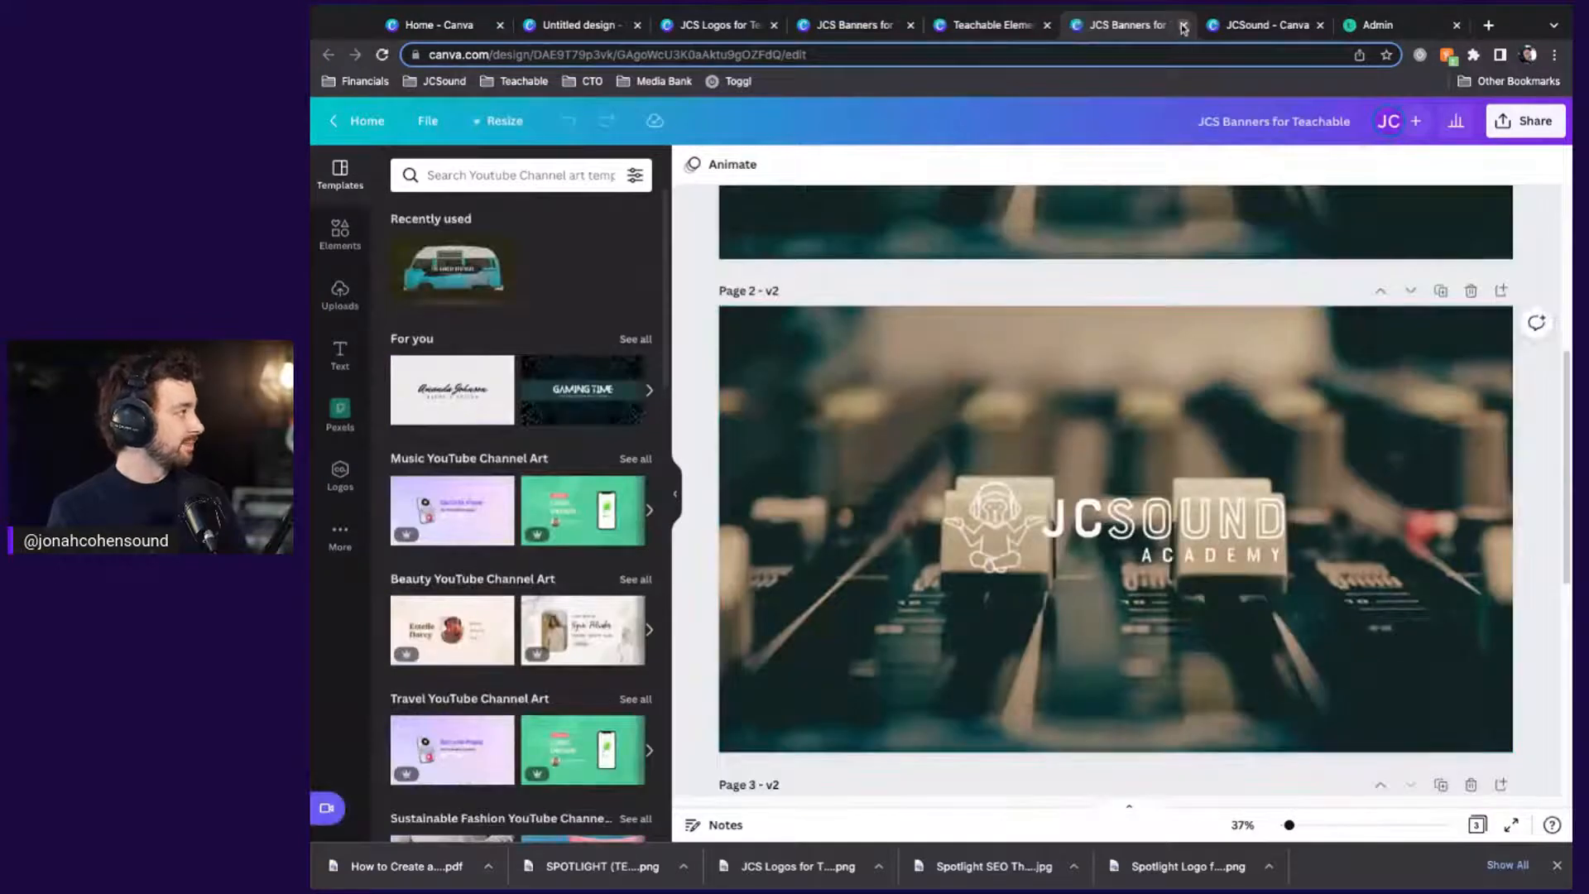
{"action": "left_click", "coordinate": [1184, 25]}
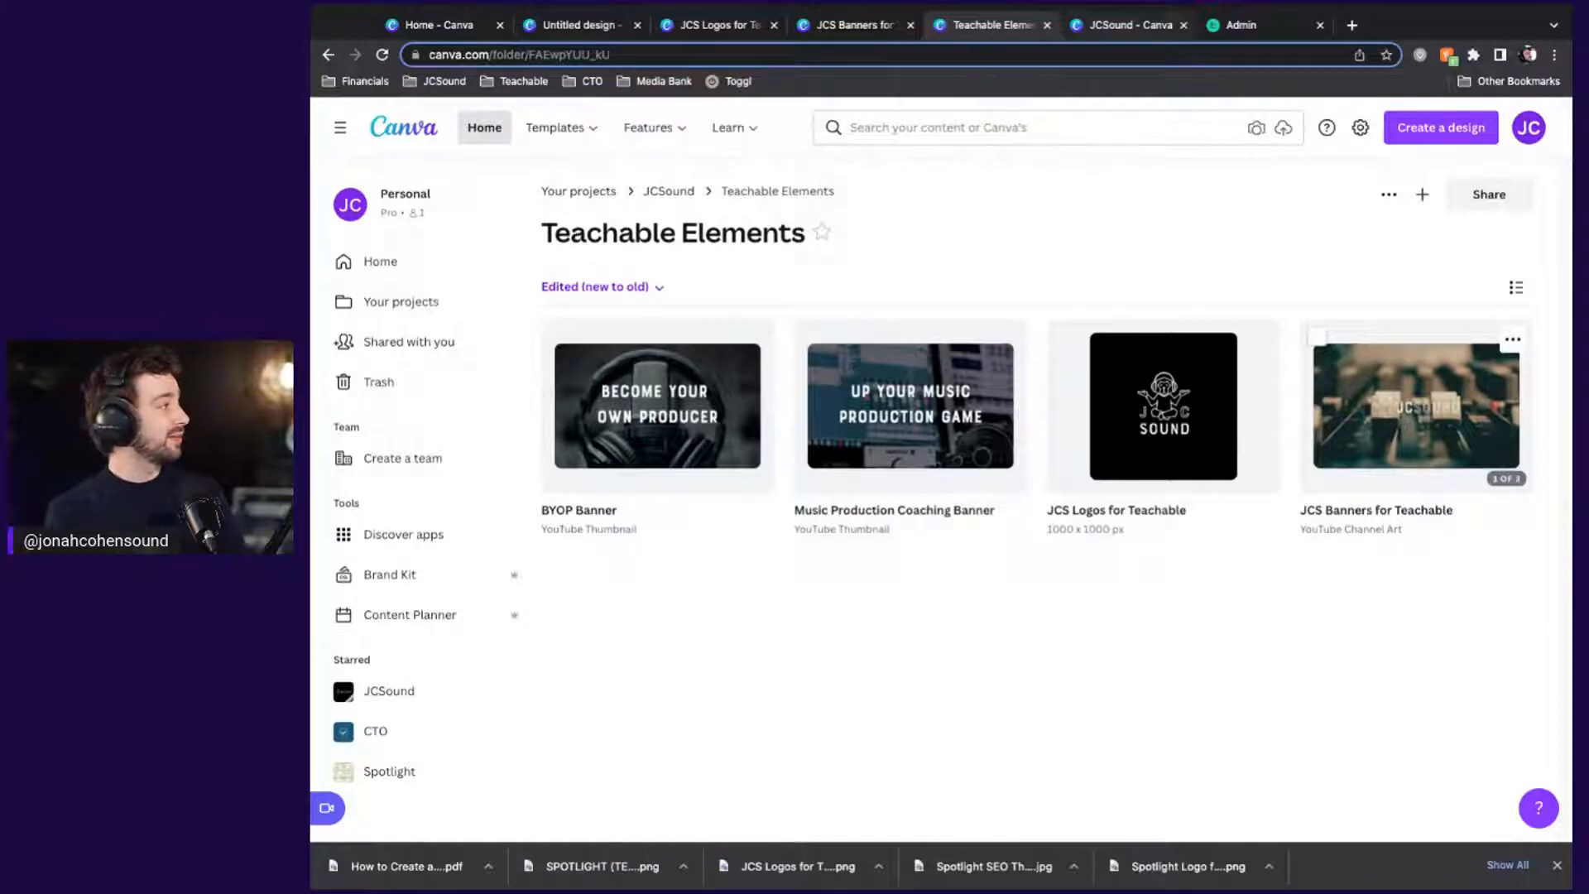
{"action": "left_click", "coordinate": [1129, 25]}
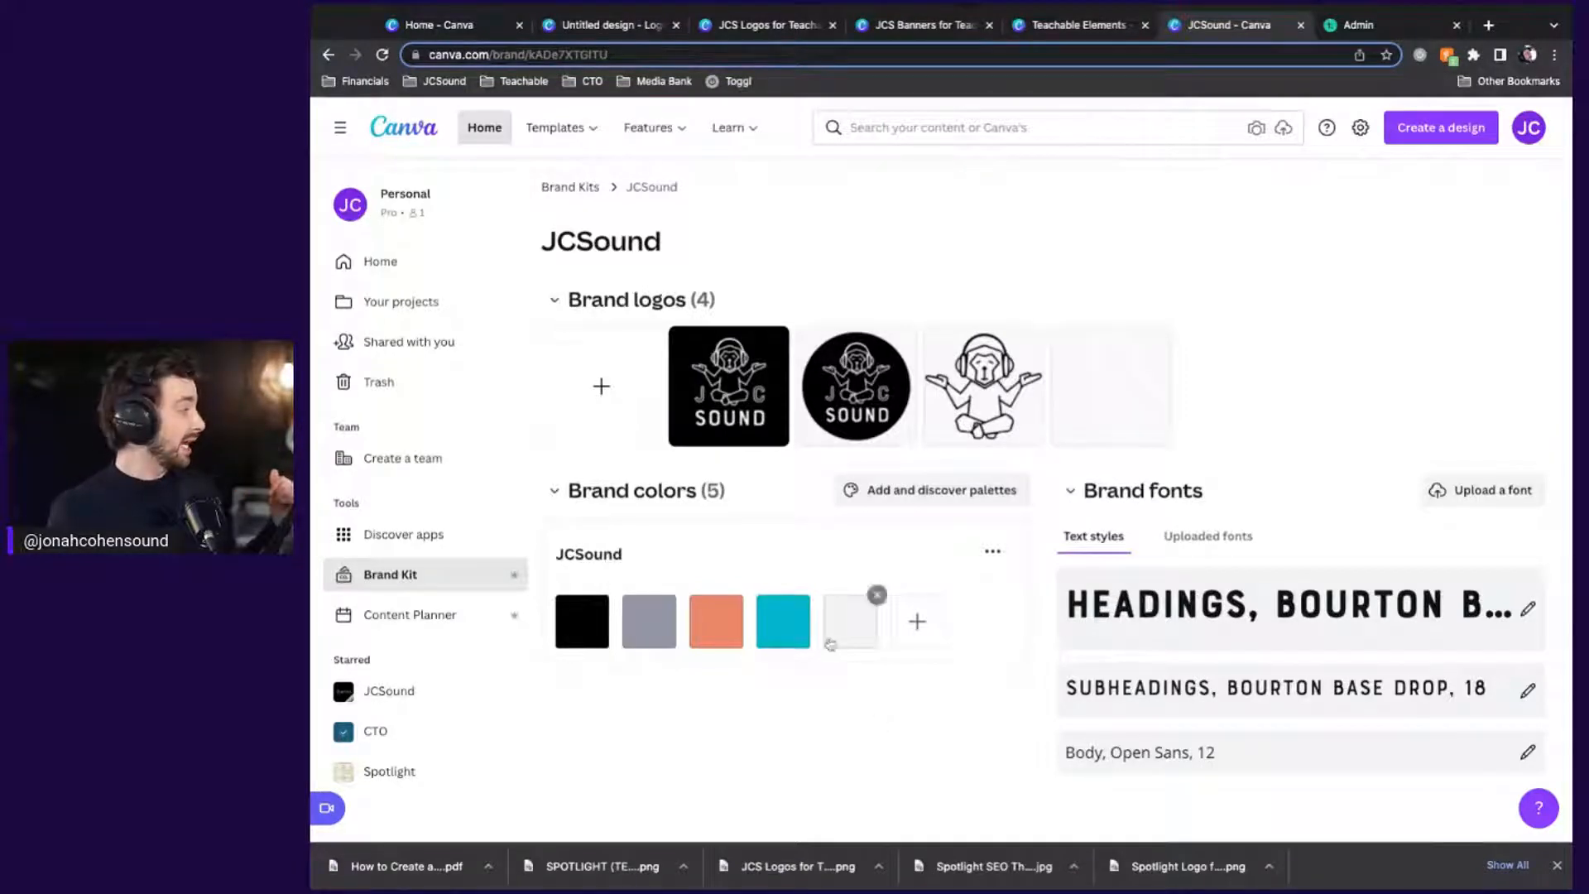
Check the light grey and orange brand colour values in the JCSound brand kit
{"action": "left_click", "coordinate": [850, 620]}
{"action": "left_click", "coordinate": [785, 640]}
{"action": "left_click", "coordinate": [713, 633]}
{"action": "left_click", "coordinate": [652, 632]}
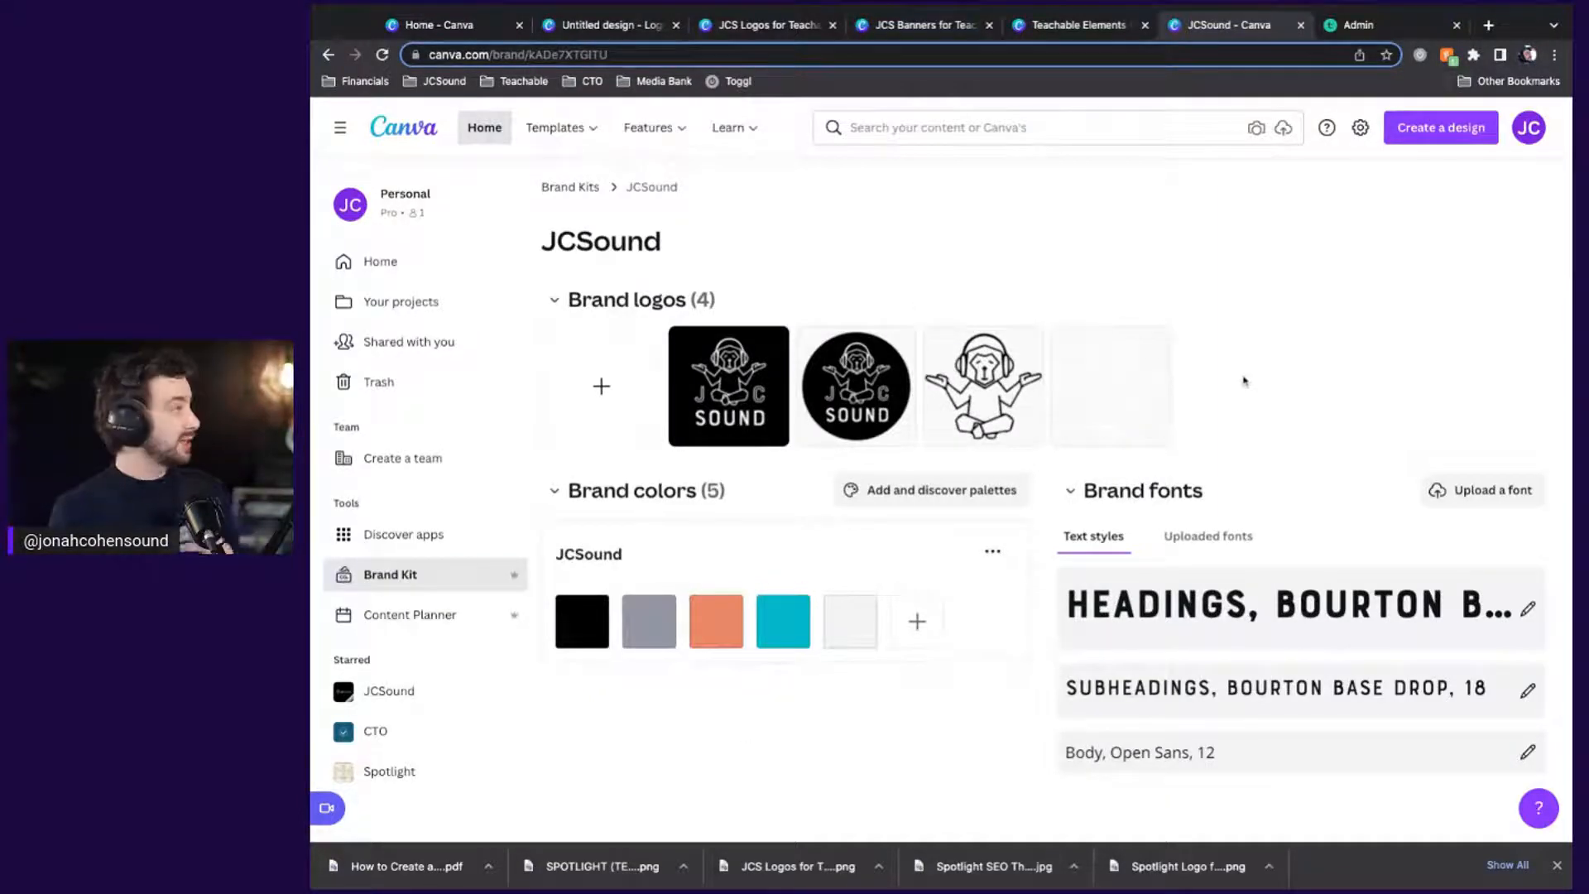
In the banners design, show the Logos from the JCSound brand kit
{"action": "left_click", "coordinate": [1098, 33]}
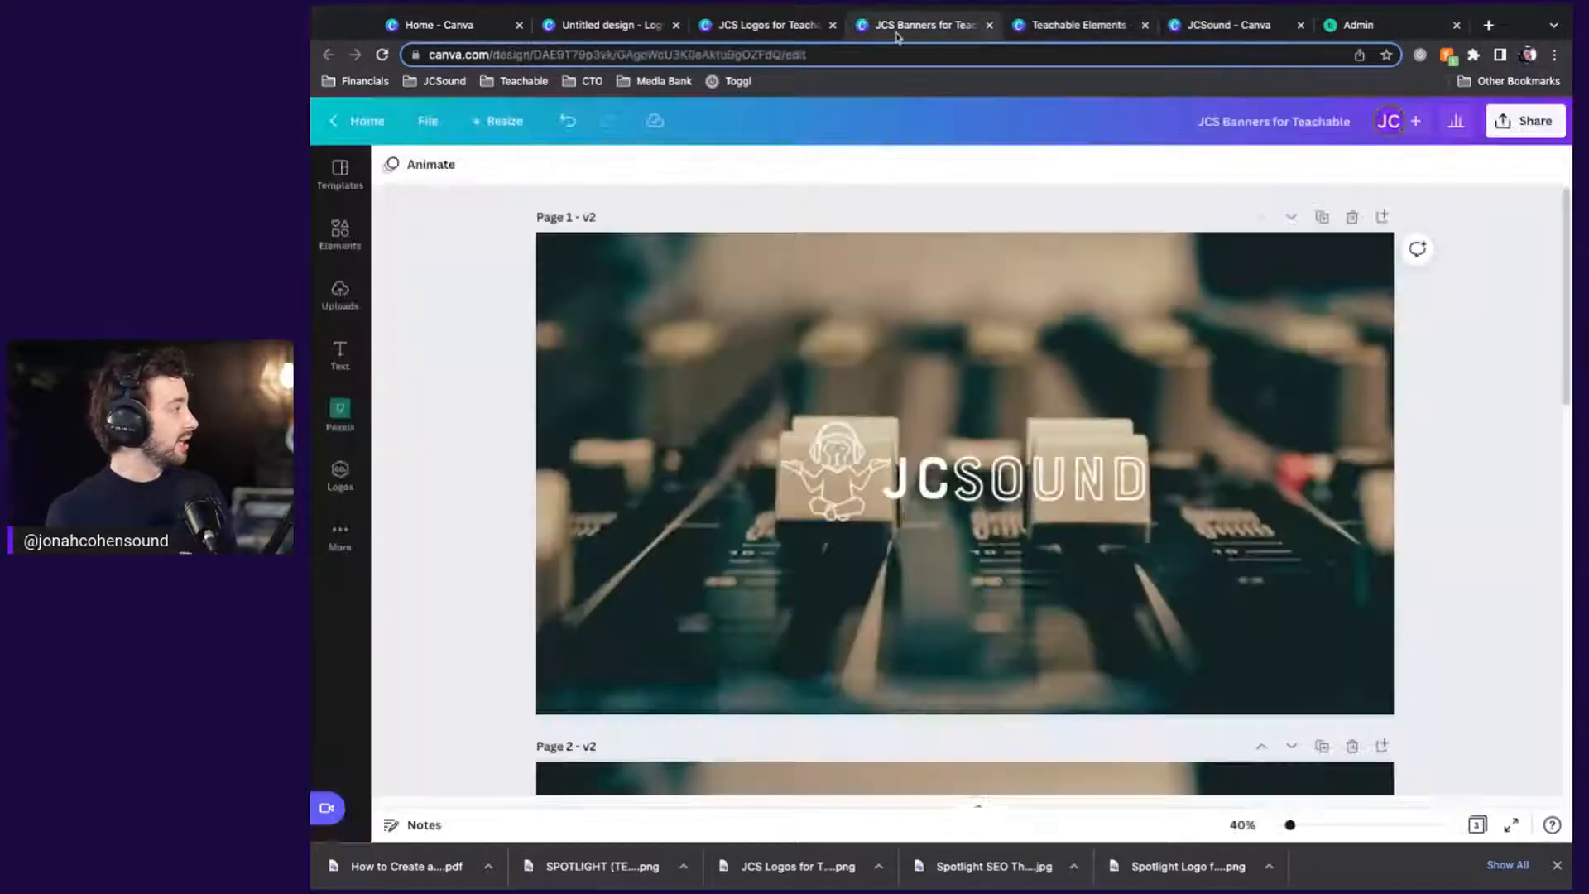
{"action": "left_click", "coordinate": [920, 25]}
{"action": "left_click", "coordinate": [348, 225]}
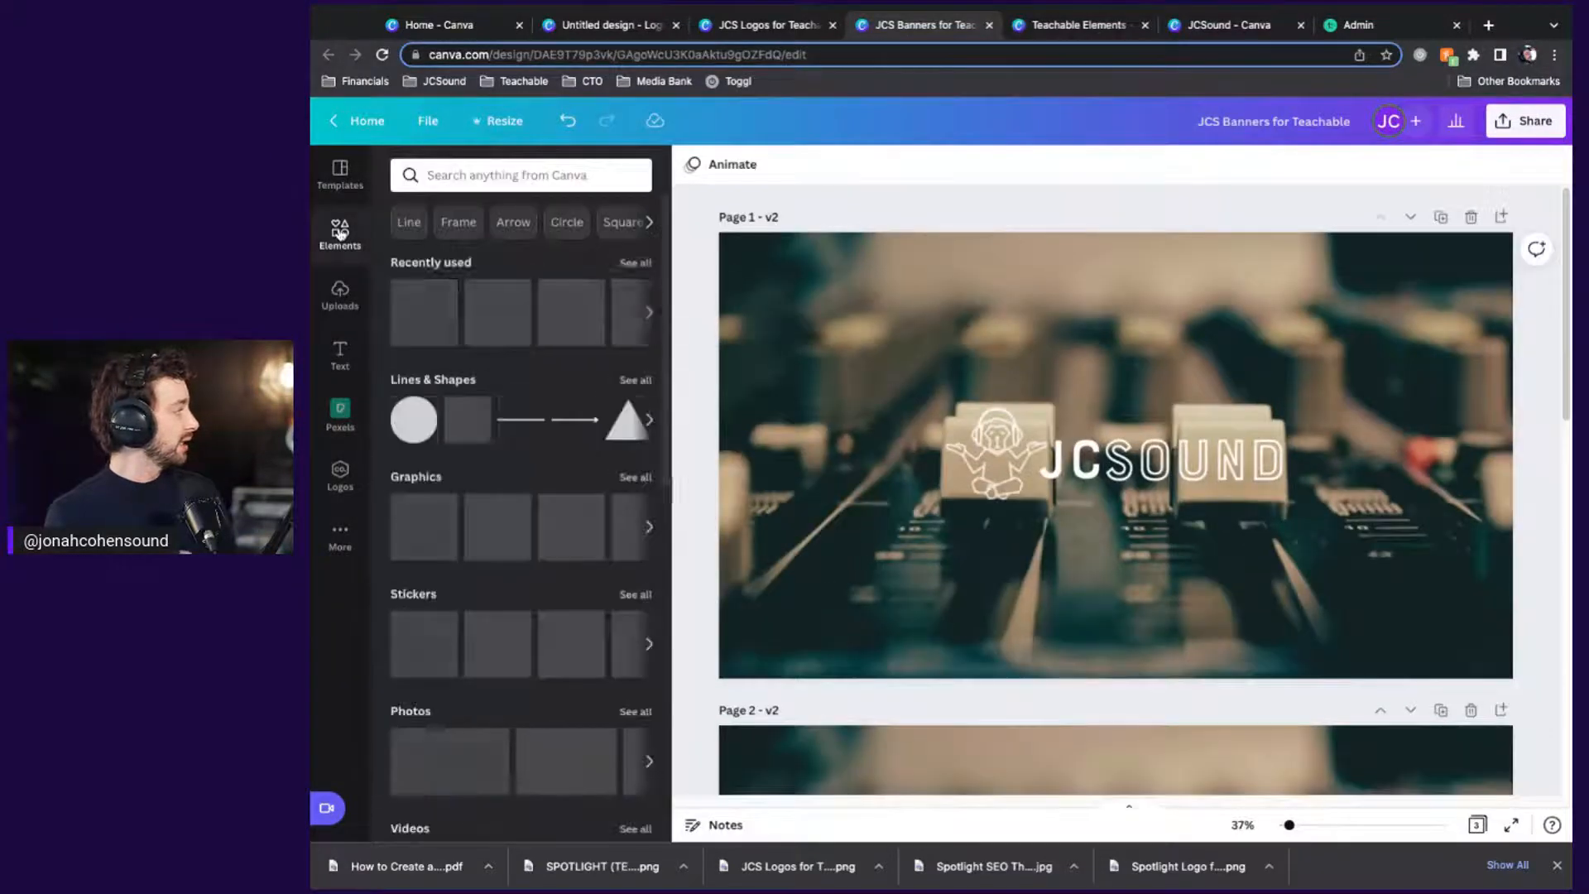
{"action": "left_click", "coordinate": [339, 476]}
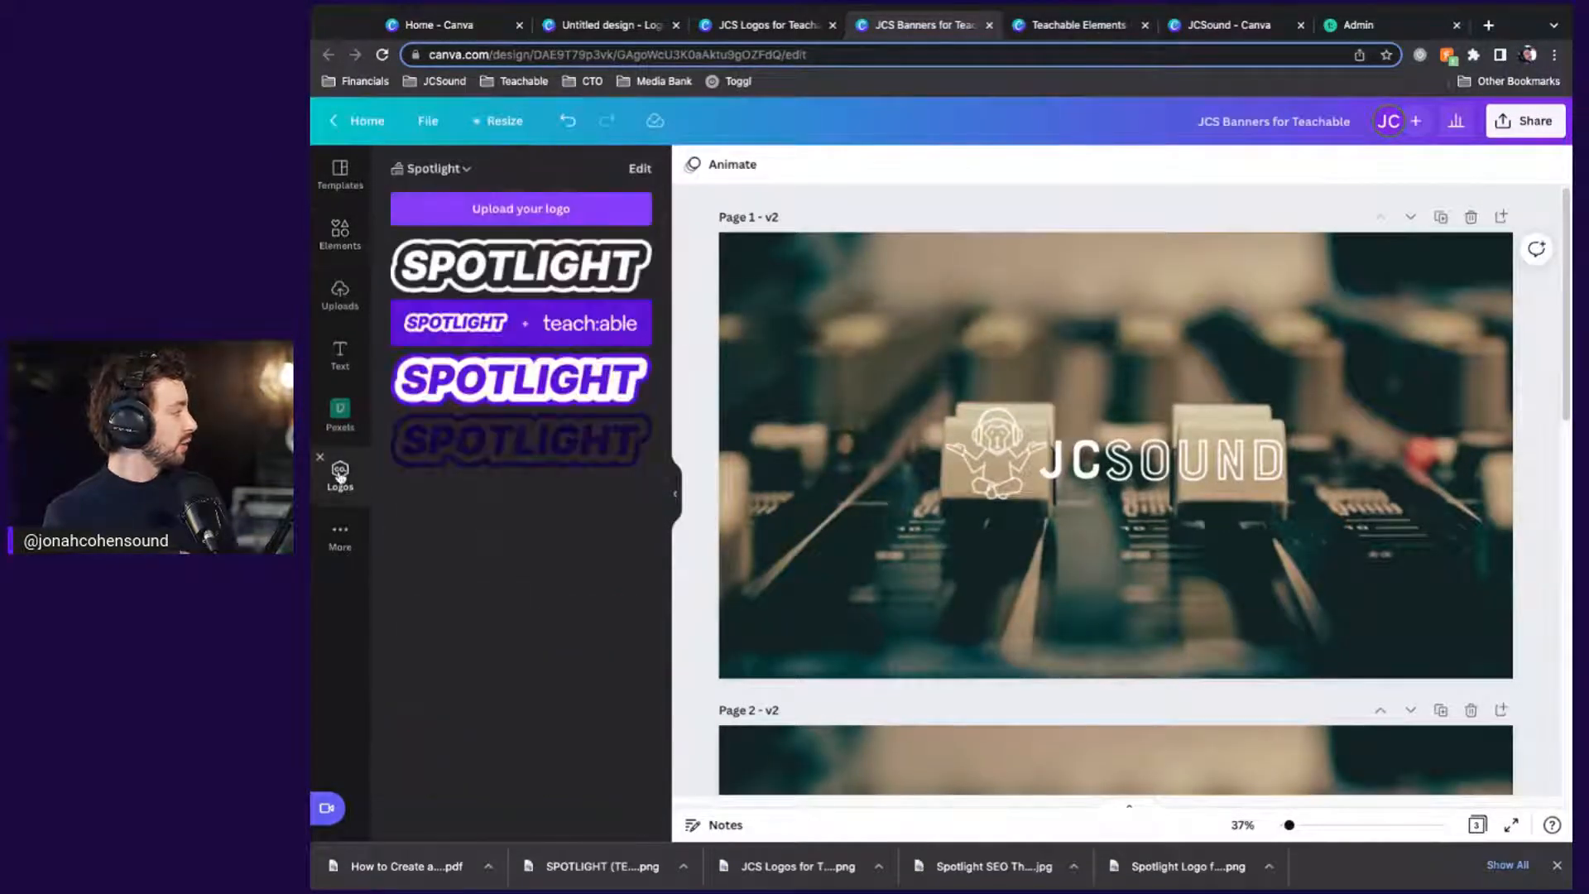
{"action": "left_click", "coordinate": [449, 170]}
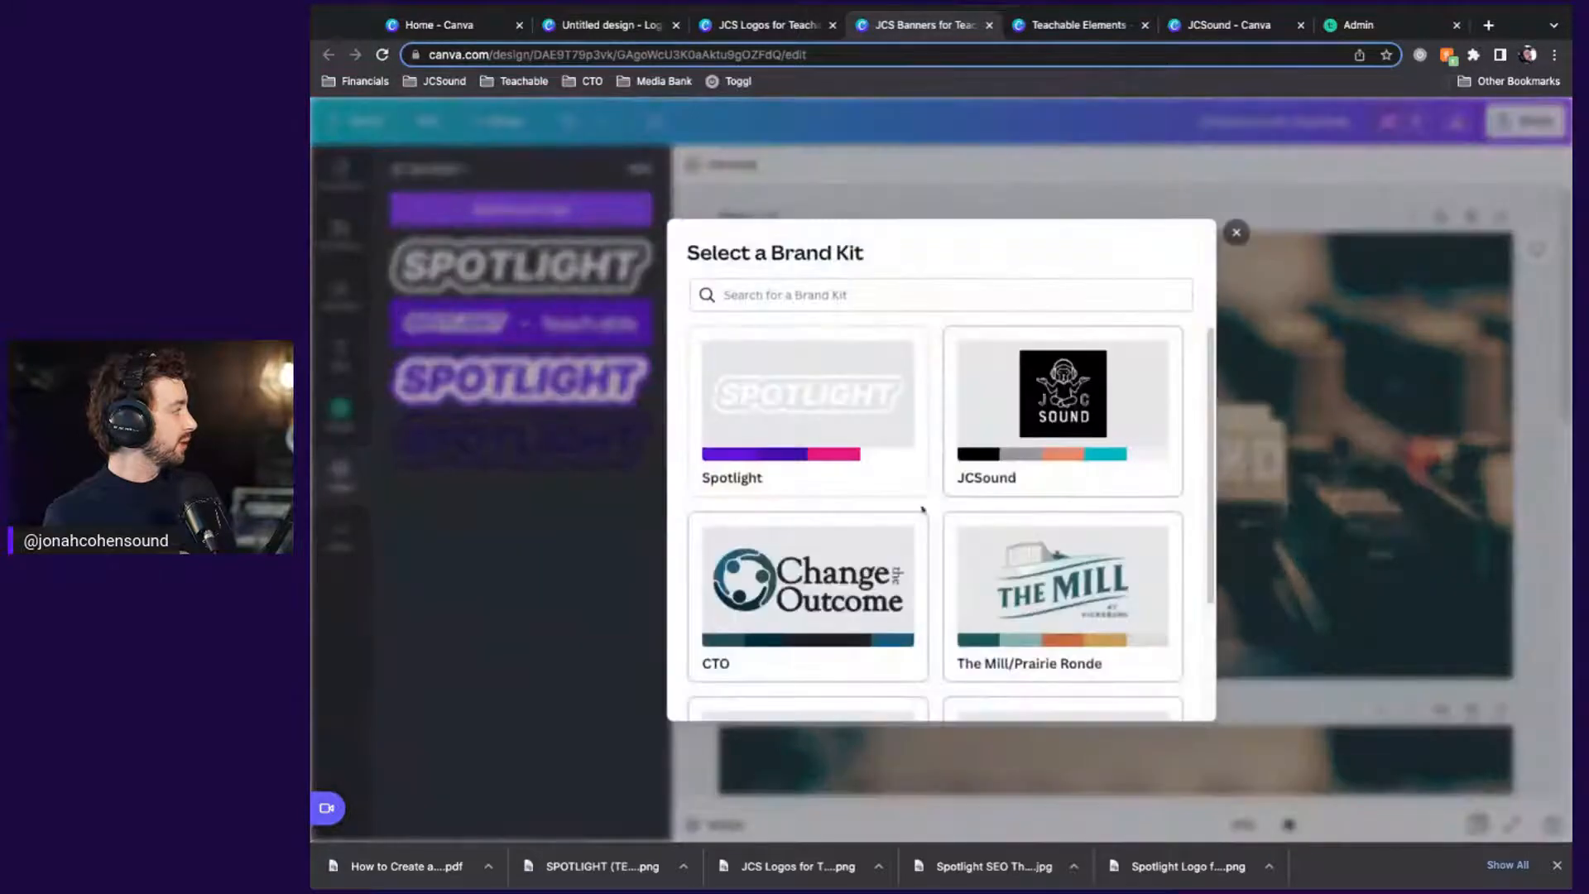
{"action": "left_click", "coordinate": [1016, 429]}
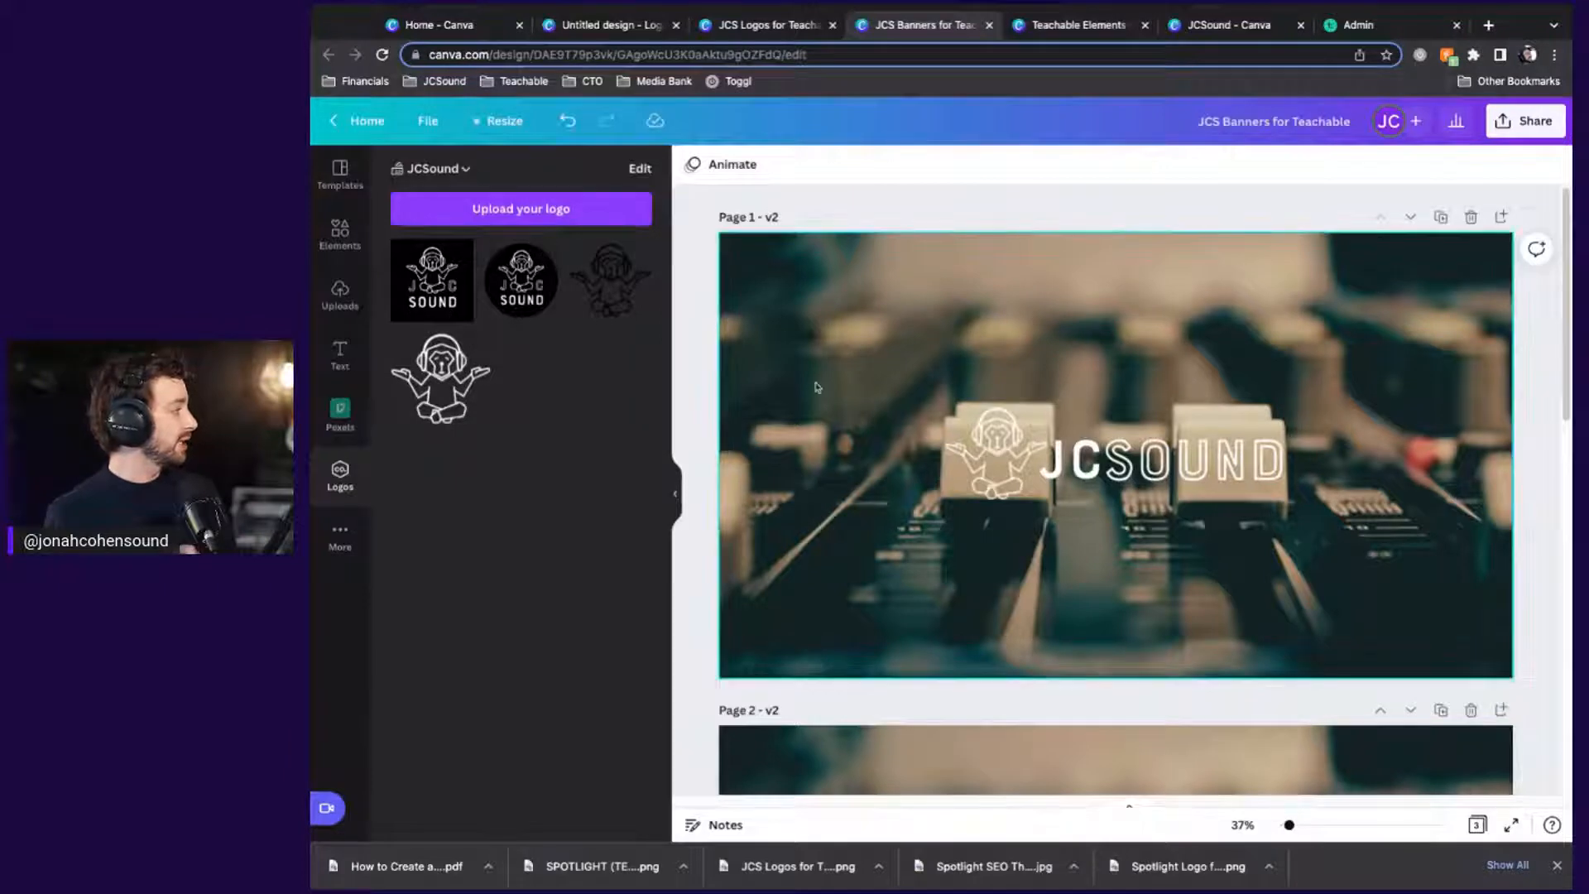
Review the JCSOUND text's colour against the brand palette, then return to the brand kit and folder
{"action": "left_click", "coordinate": [1034, 451]}
{"action": "left_click", "coordinate": [1125, 460]}
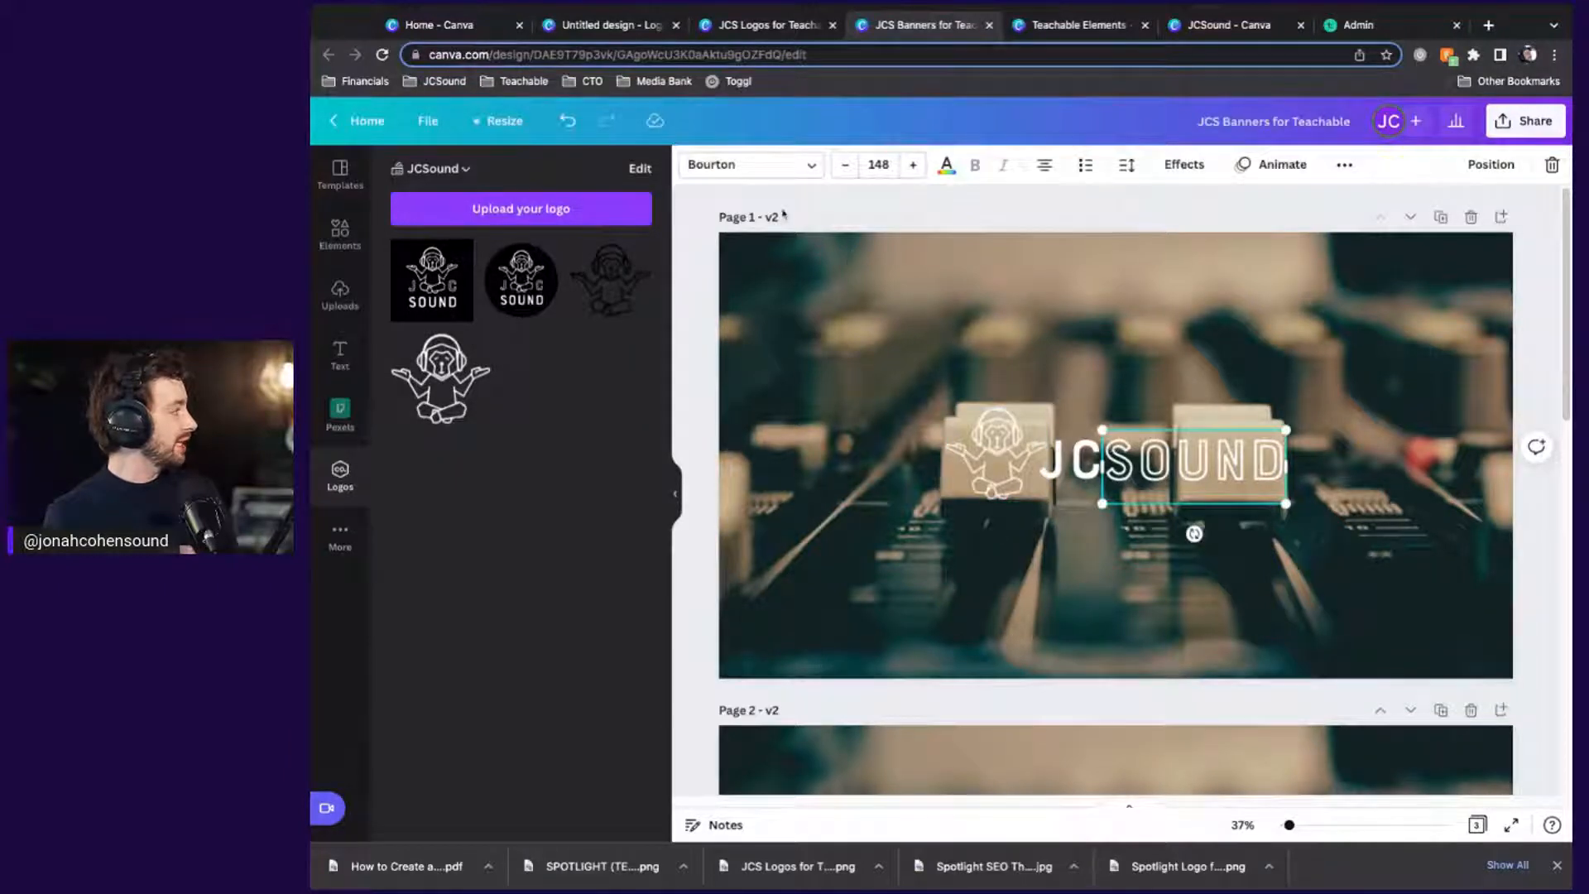
{"action": "left_click", "coordinate": [946, 165]}
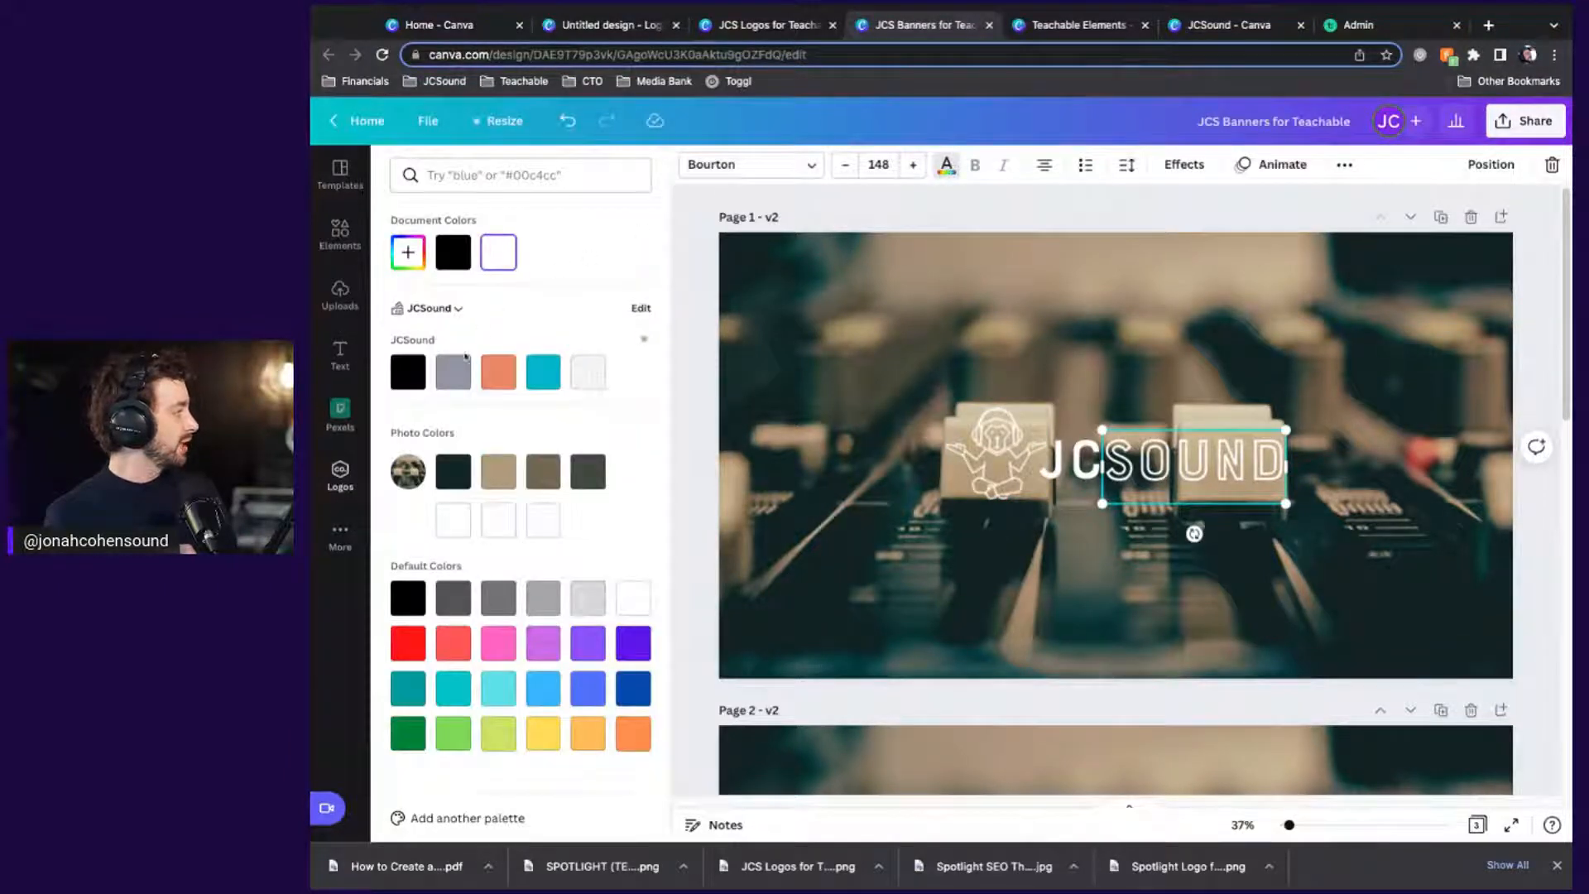
{"action": "left_click", "coordinate": [447, 309]}
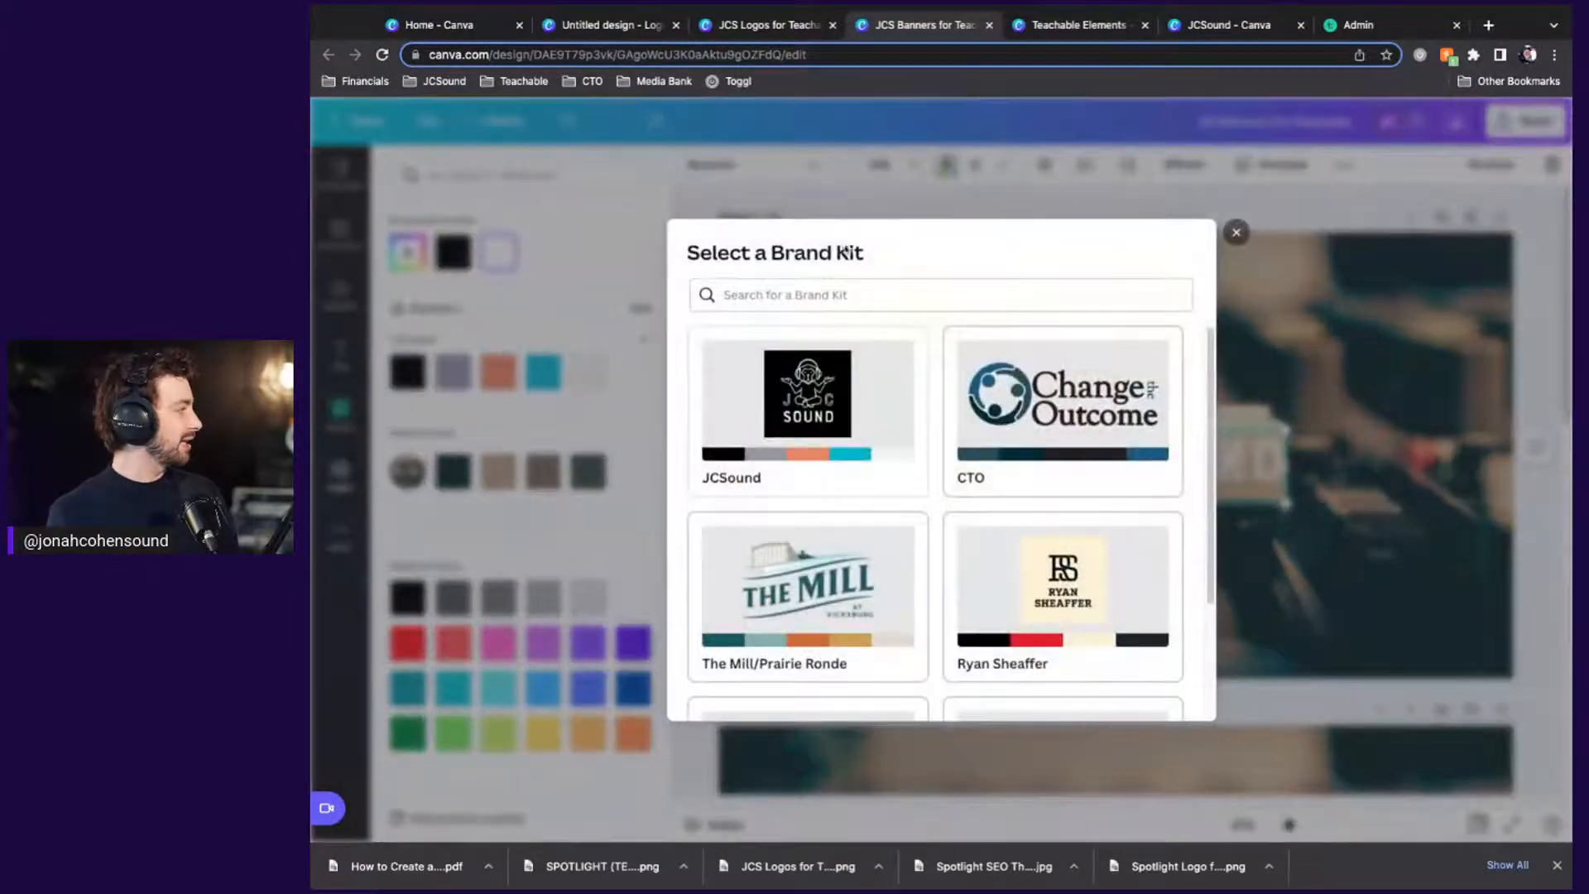
{"action": "left_click", "coordinate": [1236, 233]}
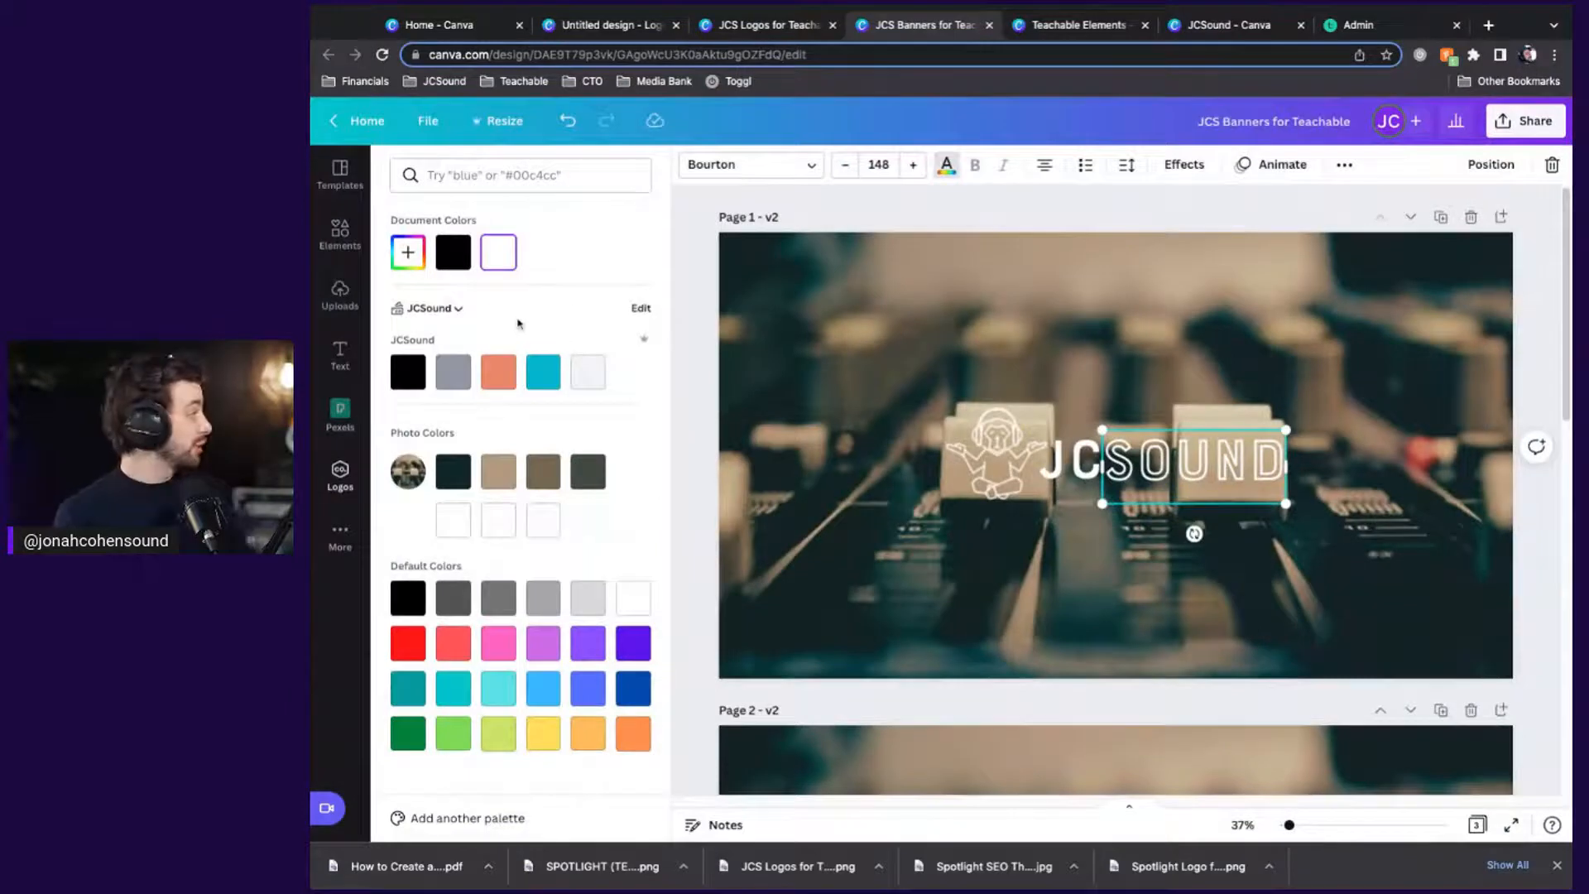
{"action": "left_click", "coordinate": [945, 166]}
{"action": "left_click", "coordinate": [1229, 25]}
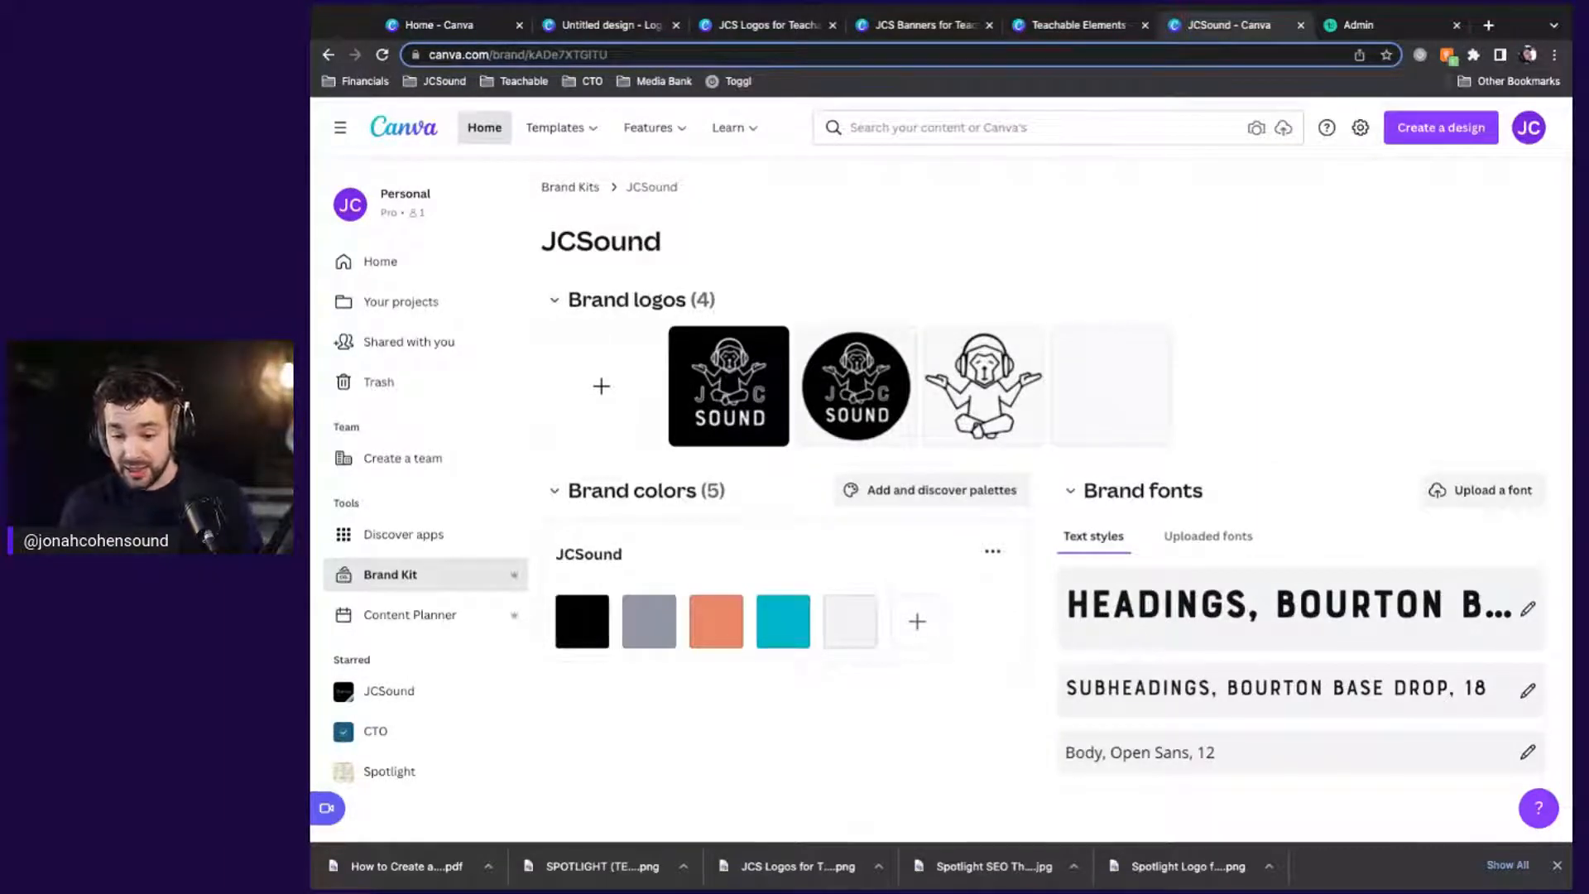
{"action": "key", "text": "super+Tab"}
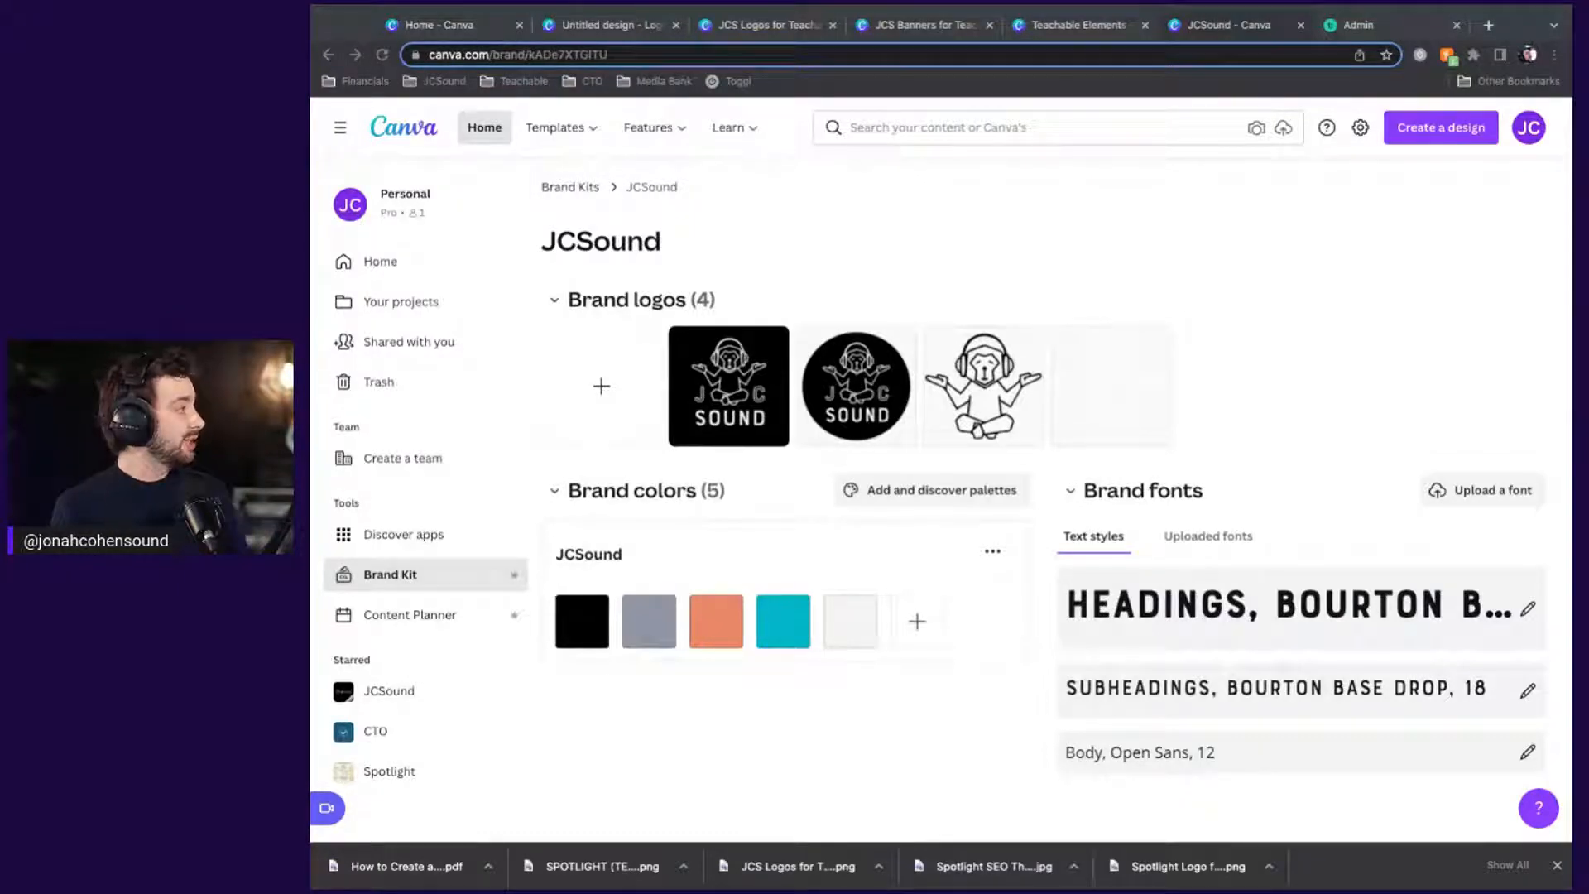
{"action": "left_click", "coordinate": [1058, 27]}
Switch to the JCS Logos for Teachable design and scroll down to the Black Logo page
{"action": "left_click", "coordinate": [957, 27]}
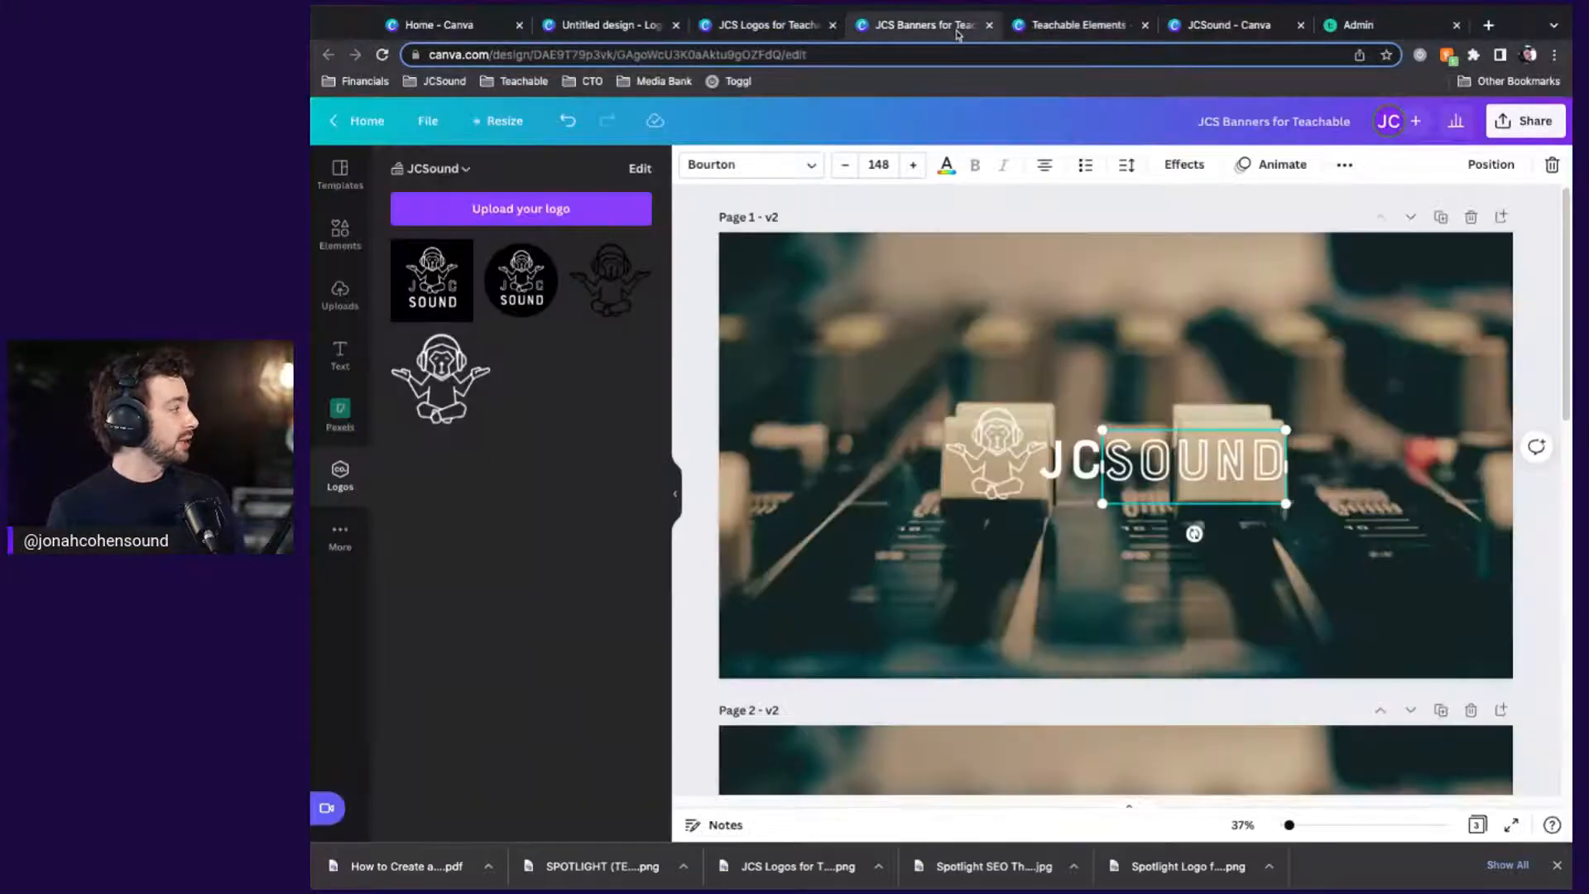
{"action": "left_click", "coordinate": [768, 25]}
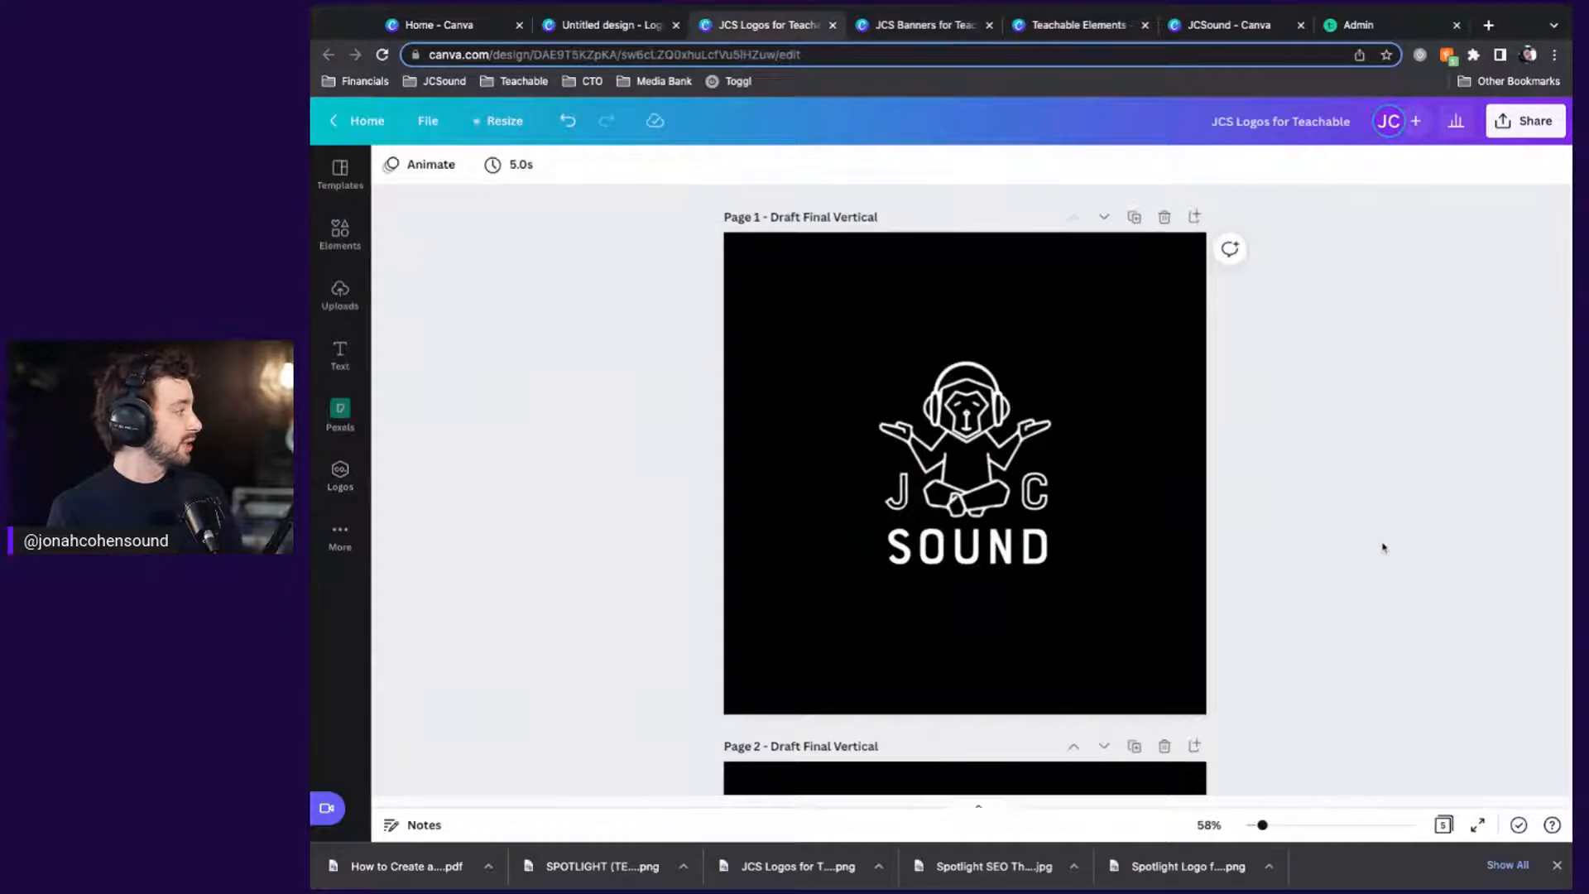
{"action": "scroll", "coordinate": [1382, 547], "scroll_direction": "down", "scroll_amount": 20}
{"action": "scroll", "coordinate": [1382, 547], "scroll_direction": "down", "scroll_amount": 5}
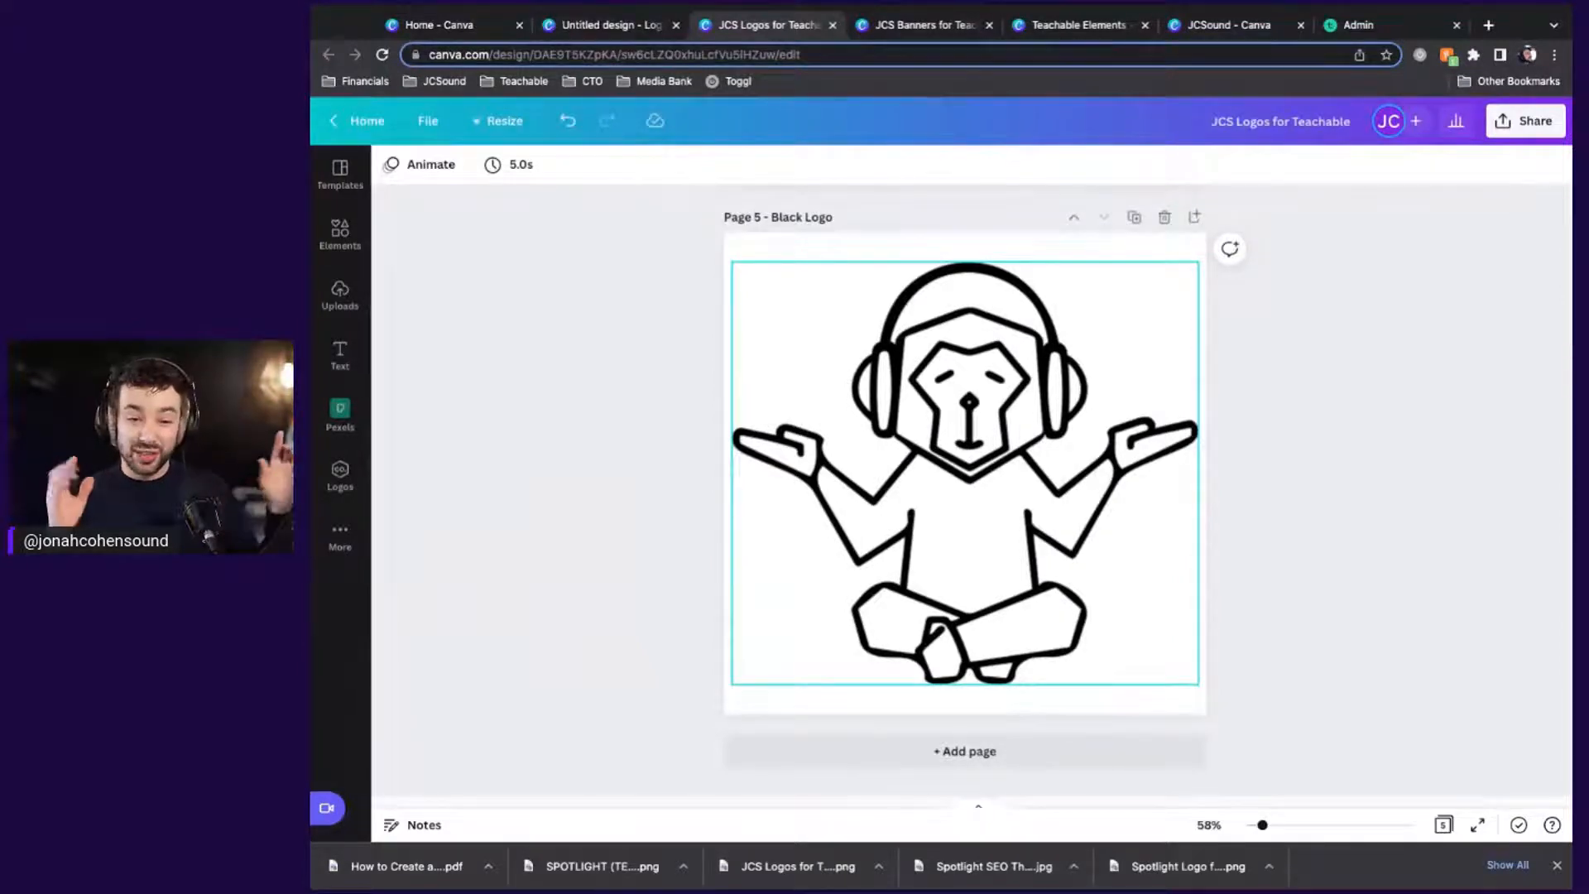
Try shrinking and moving the Black Logo monkey, undo it, and return to the brand kit
{"action": "left_click", "coordinate": [1115, 541]}
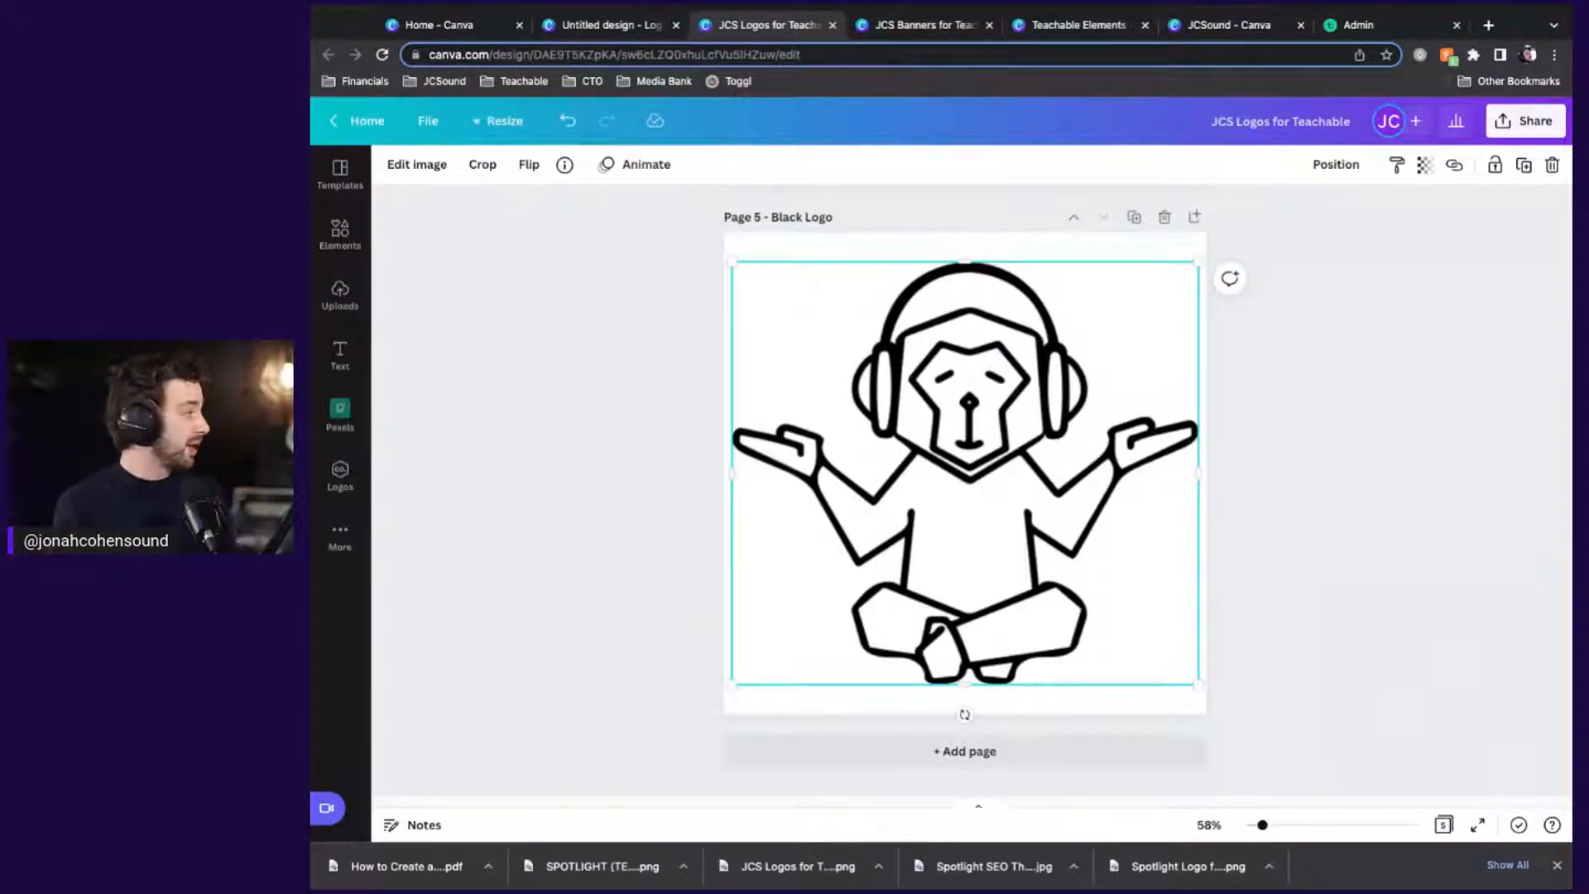
{"action": "left_click_drag", "start_coordinate": [1198, 684], "coordinate": [1079, 575]}
{"action": "left_click_drag", "start_coordinate": [757, 436], "coordinate": [817, 492]}
{"action": "left_click", "coordinate": [1341, 486]}
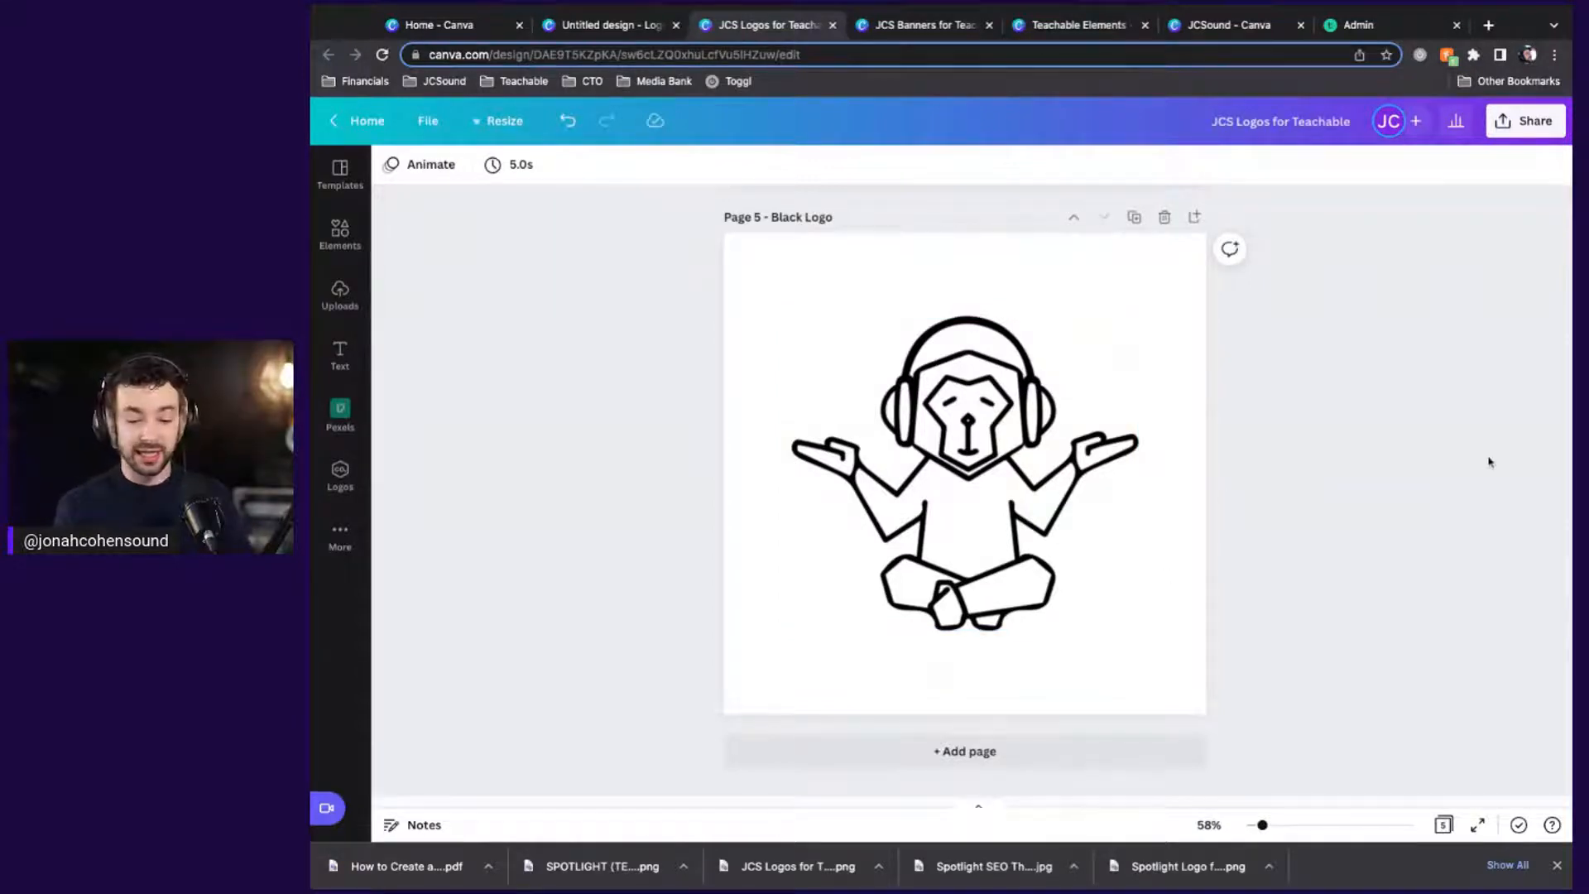
{"action": "key", "text": "ctrl+z"}
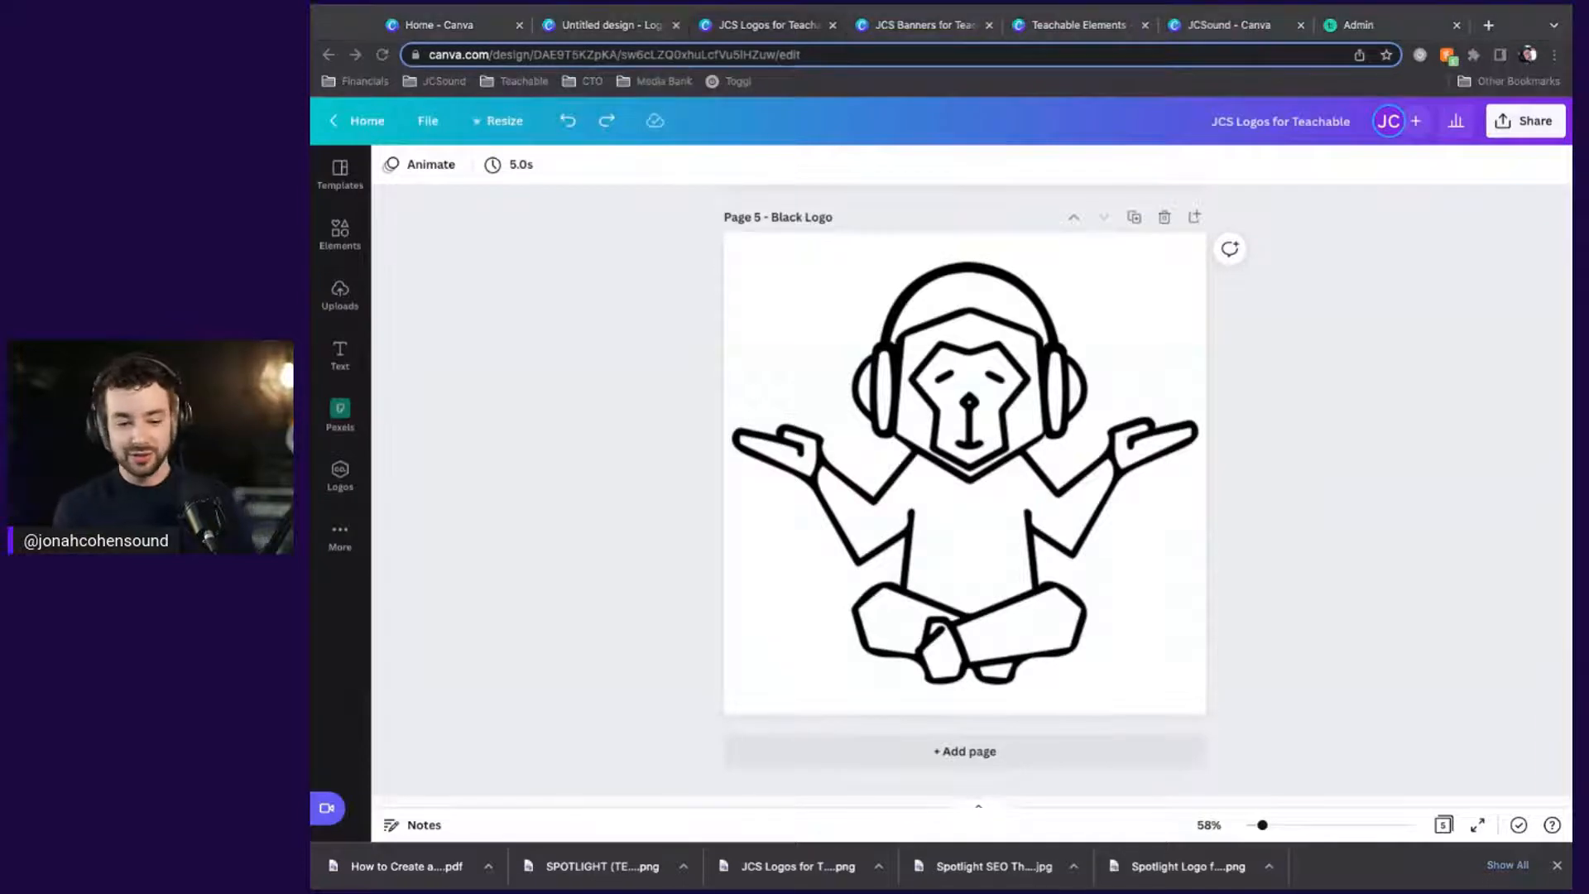
{"action": "left_click", "coordinate": [1229, 24]}
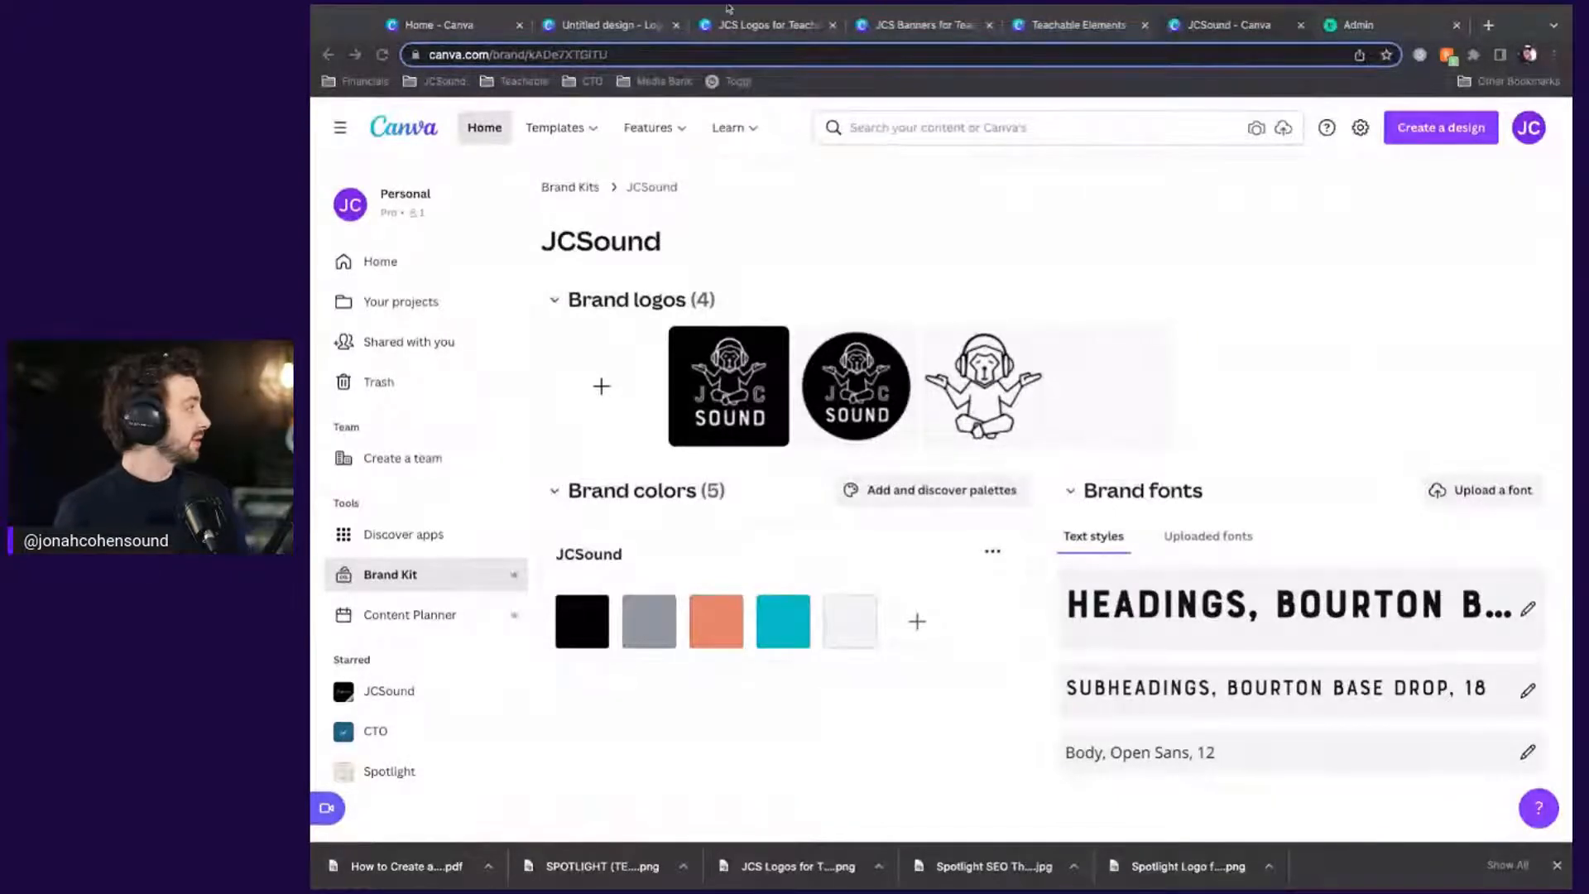
Cycle through the Teachable Elements and JCS Logos tabs to reach the untitled monkey logo design
{"action": "left_click", "coordinate": [893, 24]}
{"action": "left_click", "coordinate": [1103, 30]}
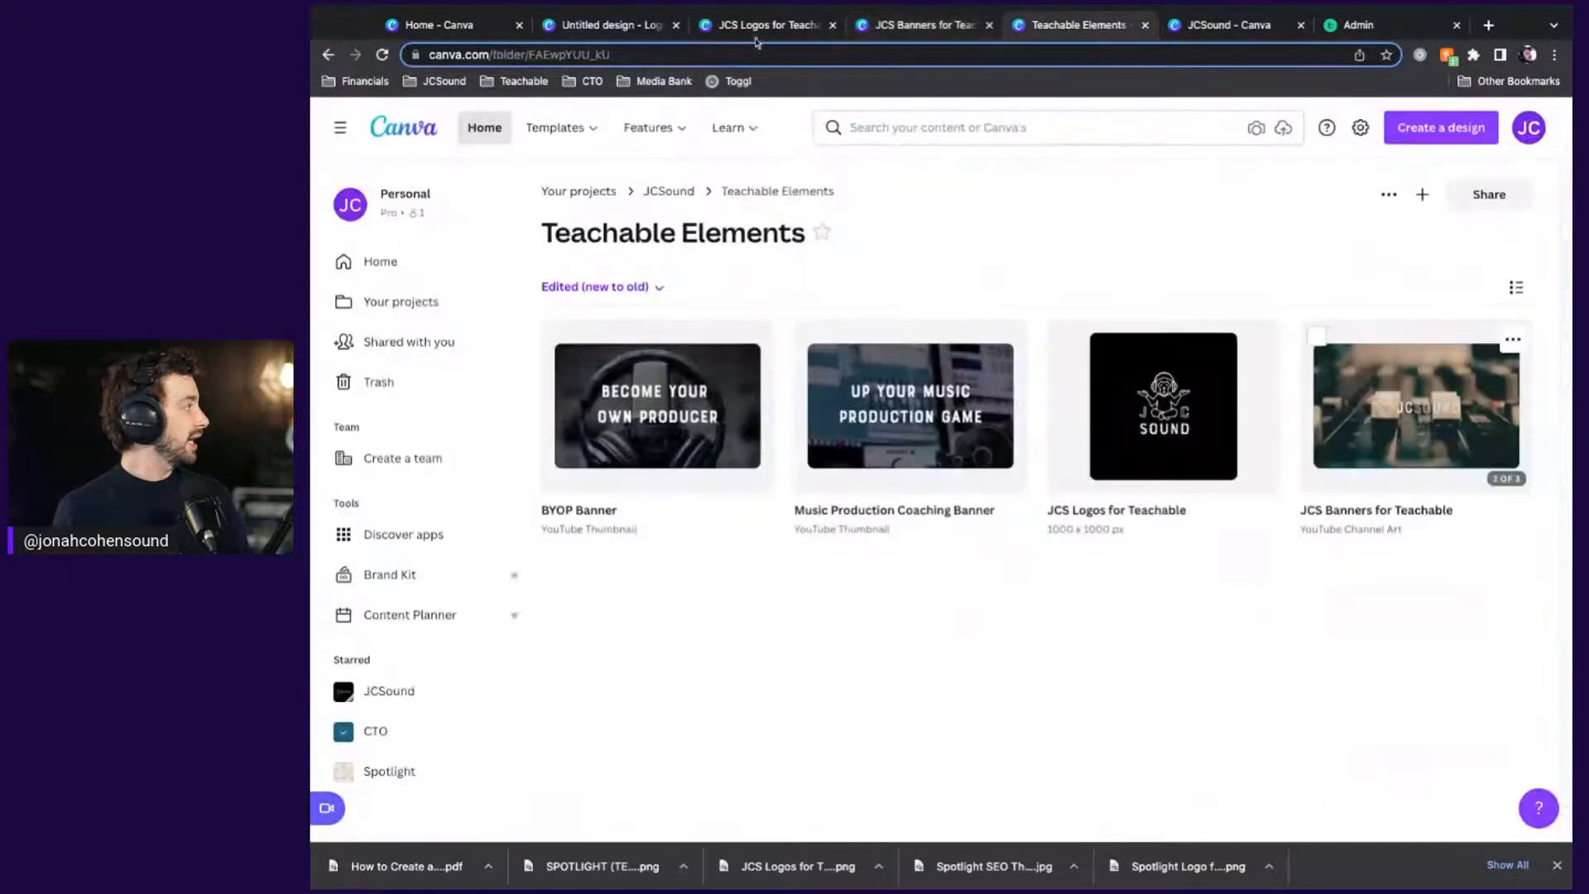
{"action": "left_click", "coordinate": [735, 31]}
{"action": "left_click", "coordinate": [601, 33]}
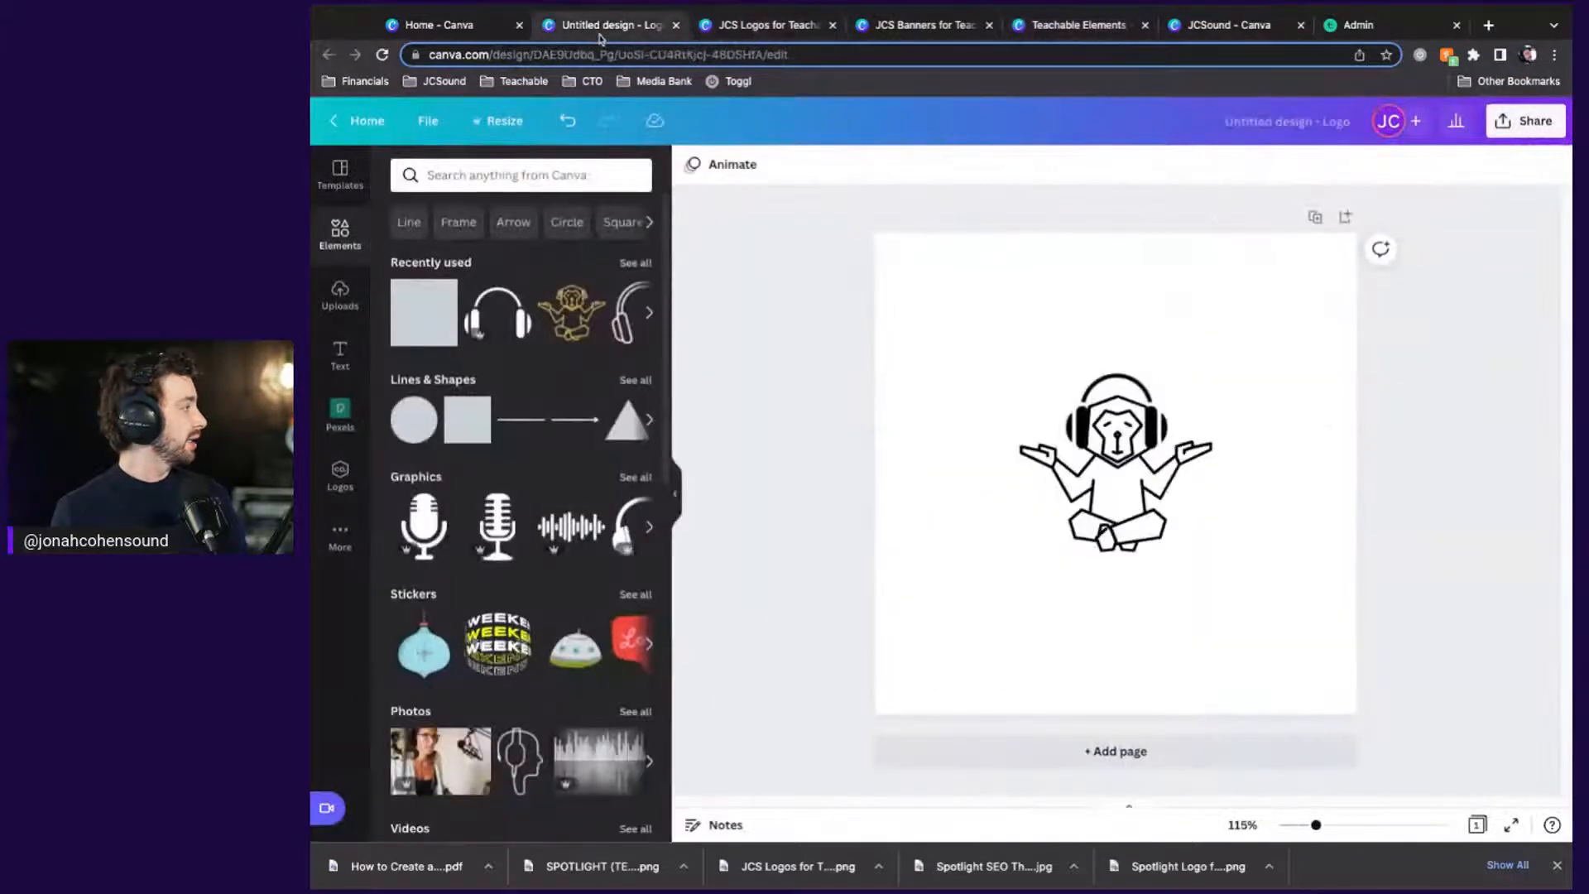
On Canva Home, scroll to the JCS Branding v2 design and check its options menu
{"action": "left_click", "coordinate": [493, 26]}
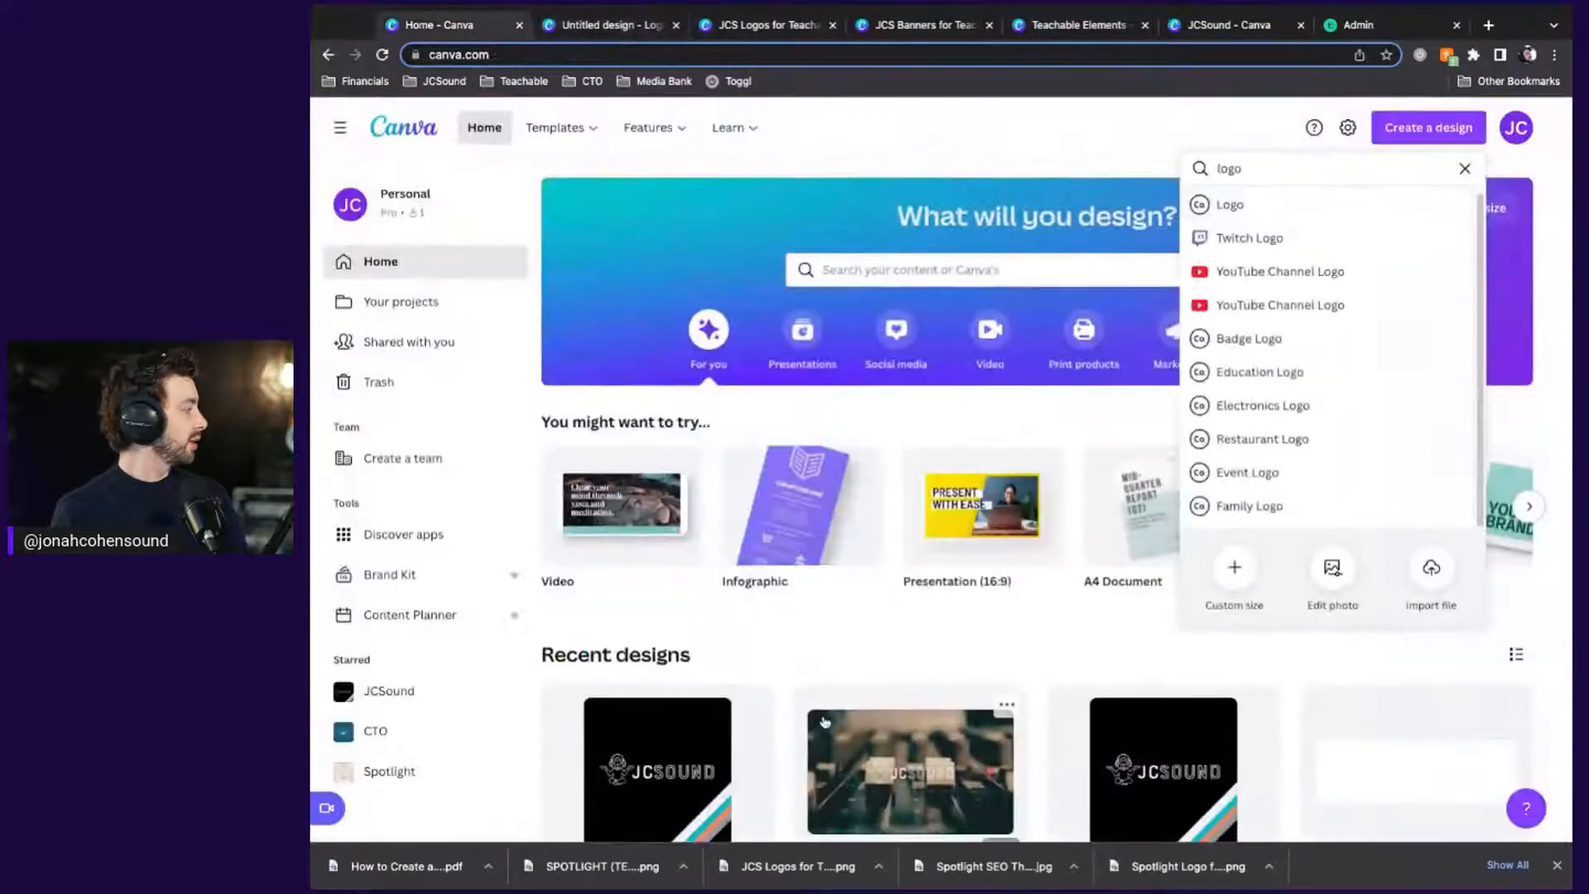
{"action": "left_click", "coordinate": [712, 631]}
{"action": "scroll", "coordinate": [713, 631], "scroll_direction": "down", "scroll_amount": 1}
{"action": "scroll", "coordinate": [712, 631], "scroll_direction": "down", "scroll_amount": 1}
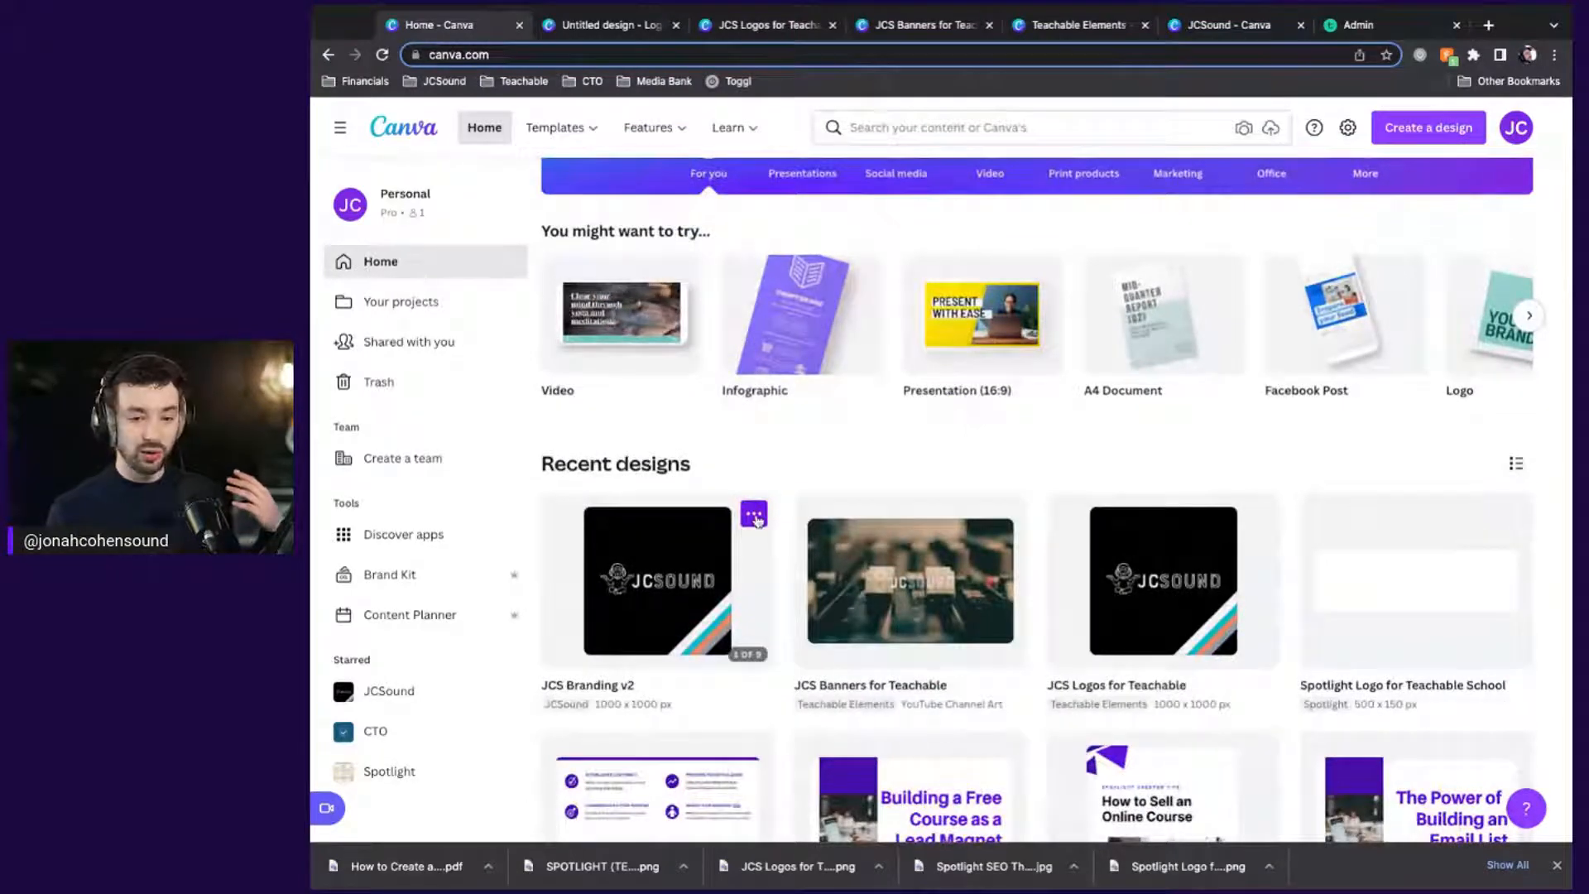
{"action": "left_click", "coordinate": [755, 515]}
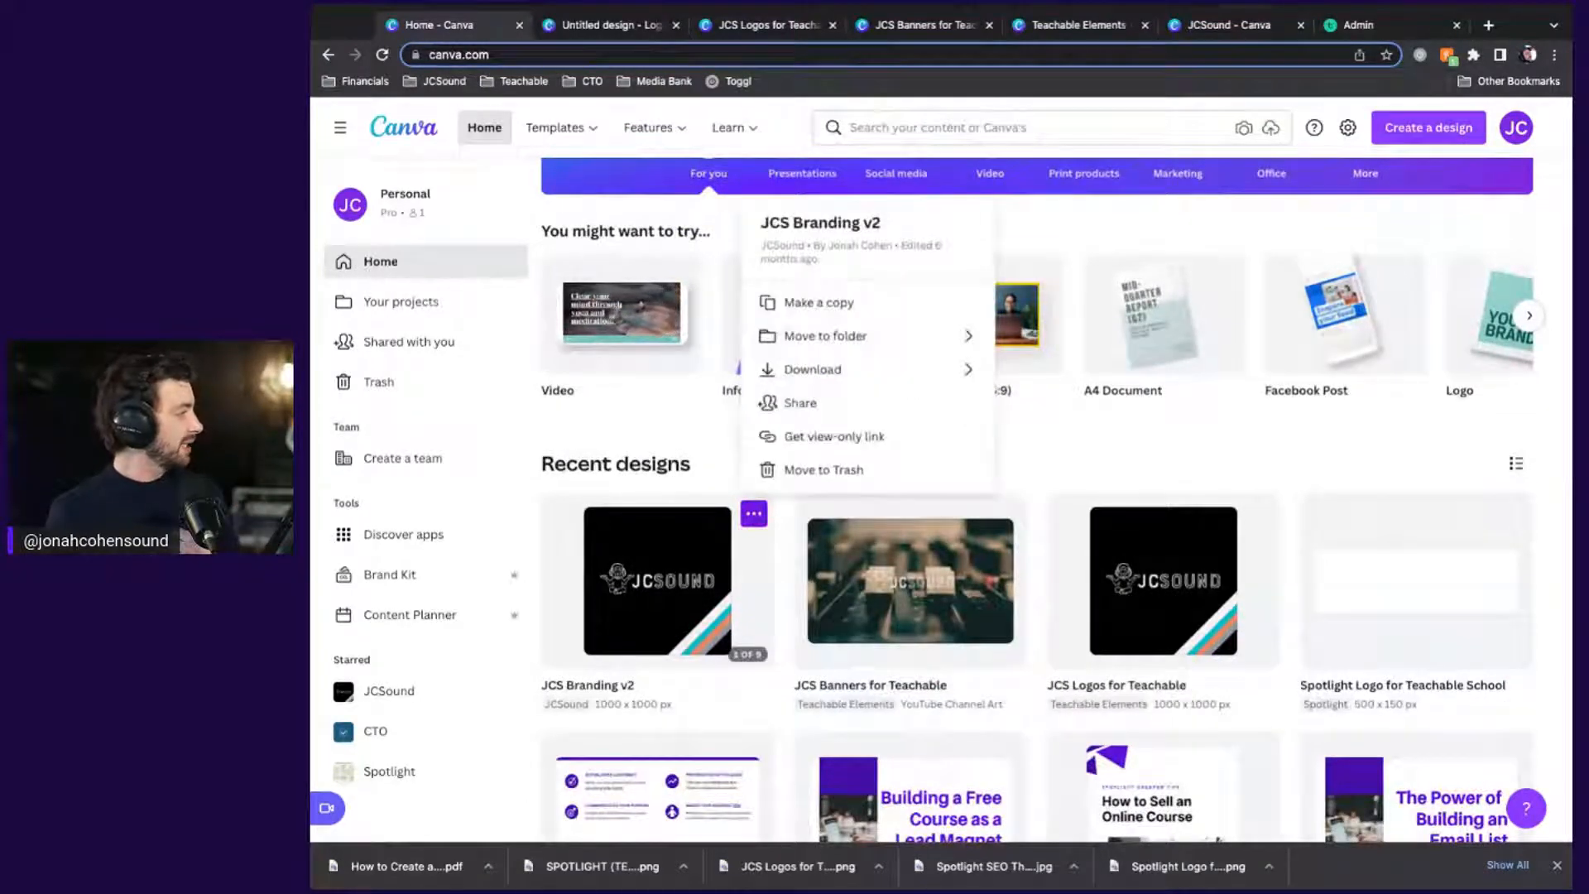
{"action": "left_click", "coordinate": [1099, 455]}
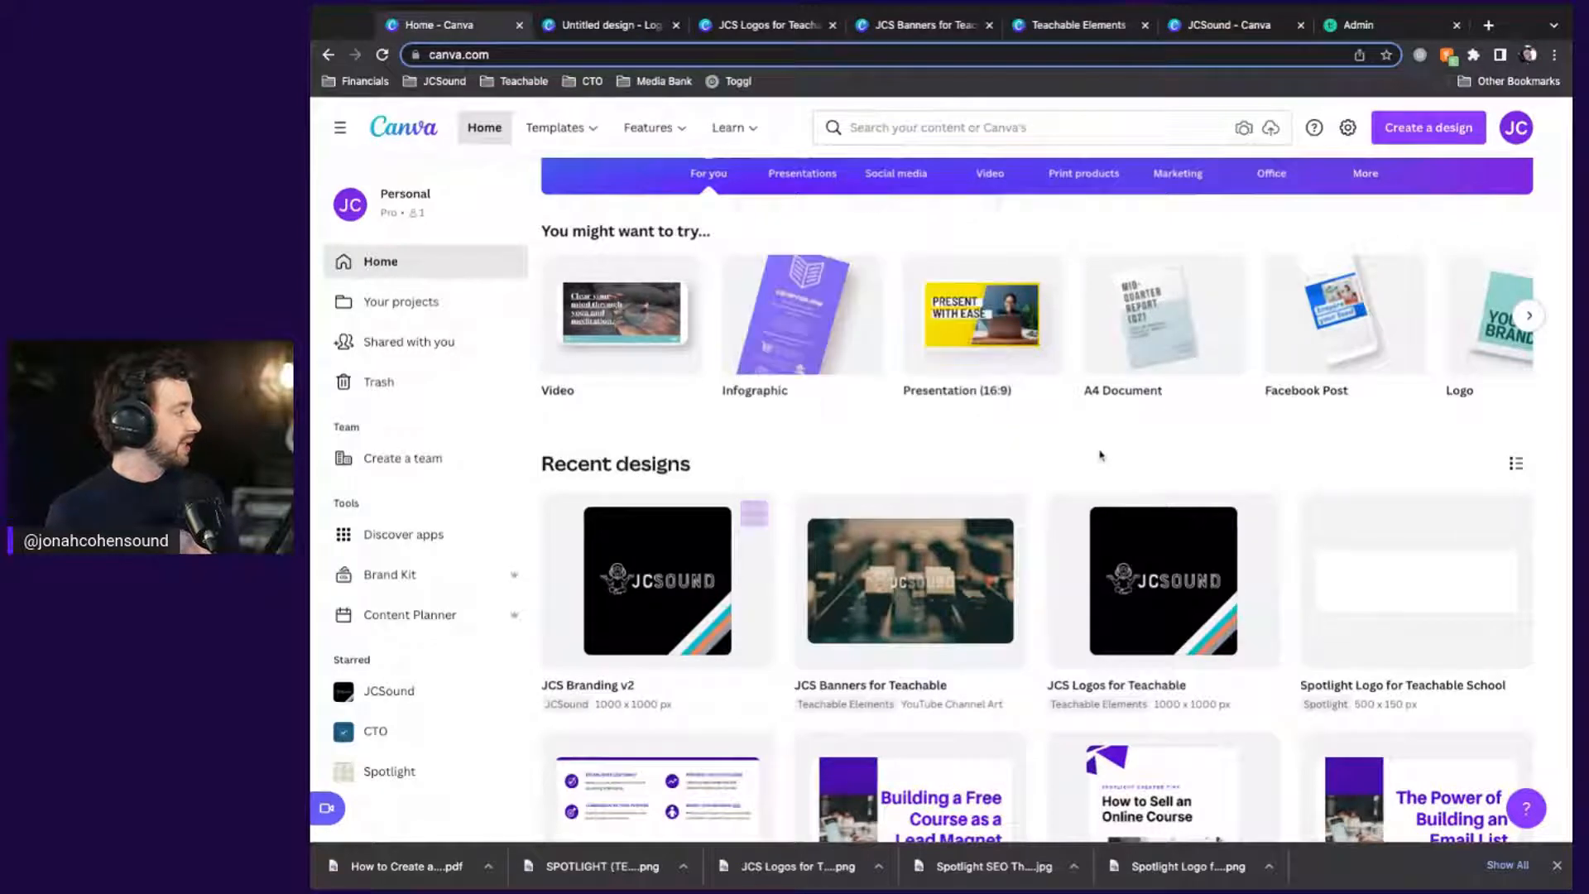
In JCS Logos for Teachable, pick 500 × 150 px under Resize, then close without resizing
{"action": "left_click", "coordinate": [745, 27]}
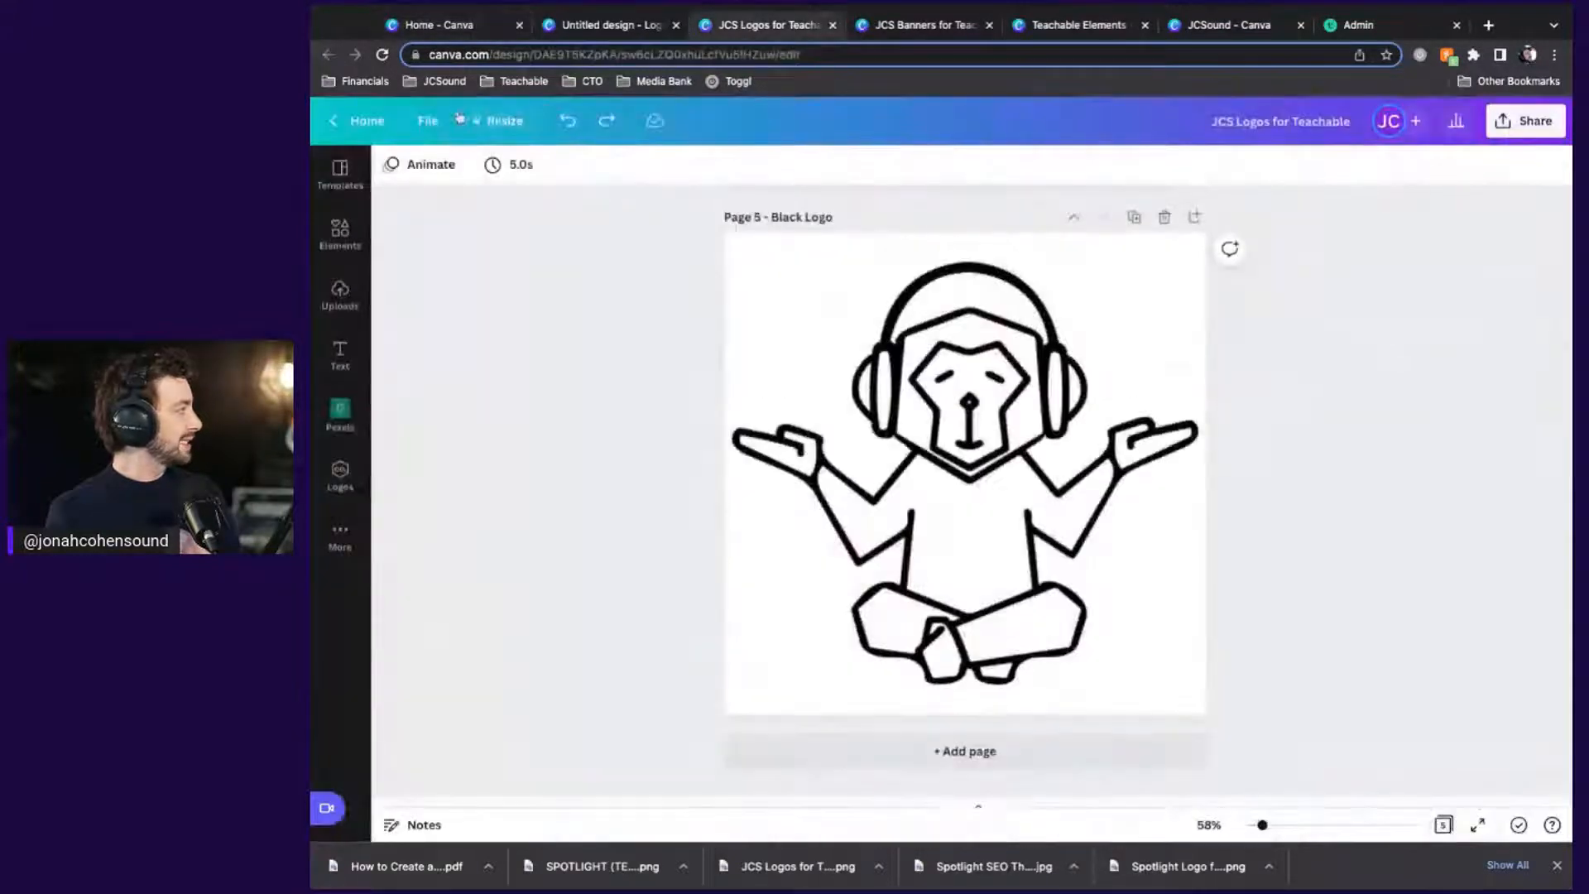
{"action": "left_click", "coordinate": [504, 123]}
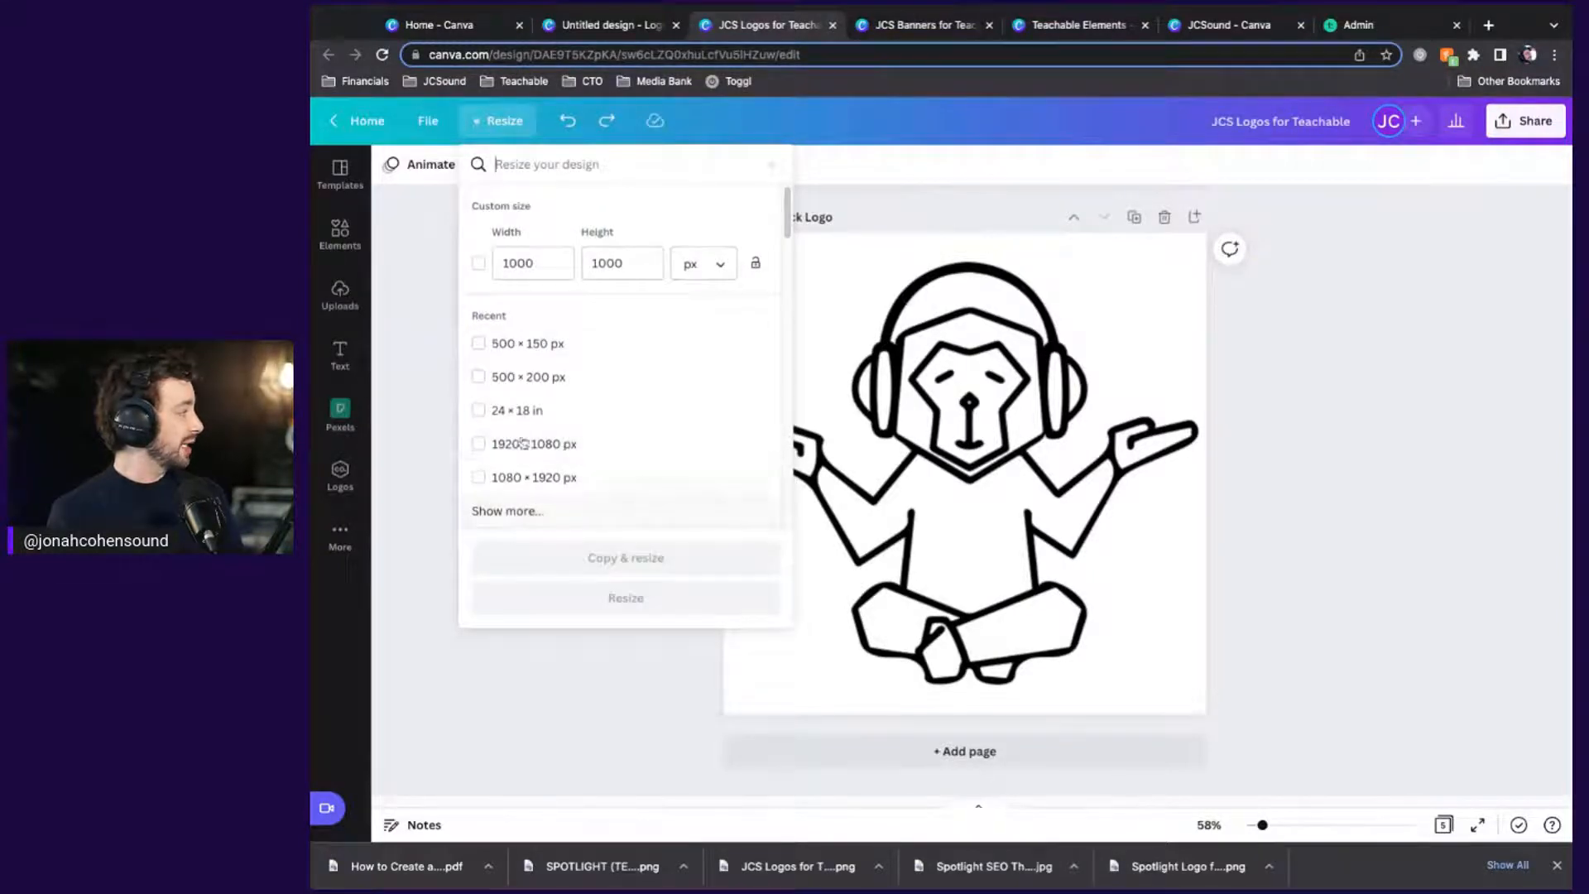
{"action": "left_click", "coordinate": [510, 524]}
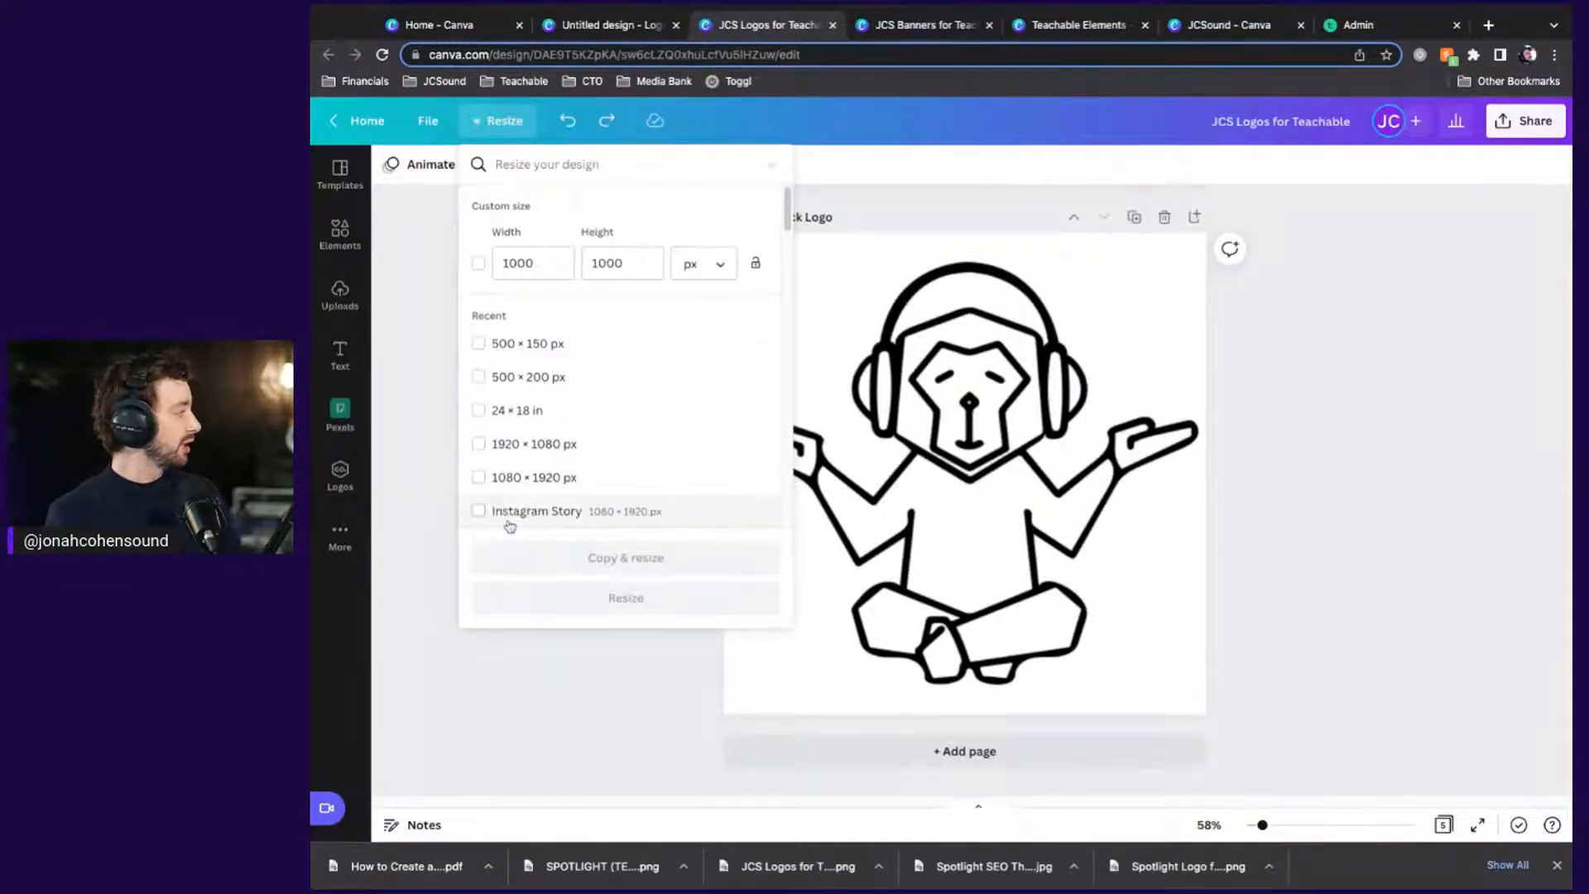
{"action": "scroll", "coordinate": [566, 444], "scroll_direction": "down", "scroll_amount": 1}
{"action": "scroll", "coordinate": [565, 443], "scroll_direction": "down", "scroll_amount": 6}
{"action": "scroll", "coordinate": [566, 444], "scroll_direction": "up", "scroll_amount": 3}
{"action": "scroll", "coordinate": [565, 443], "scroll_direction": "down", "scroll_amount": 1}
{"action": "scroll", "coordinate": [525, 421], "scroll_direction": "down", "scroll_amount": 10}
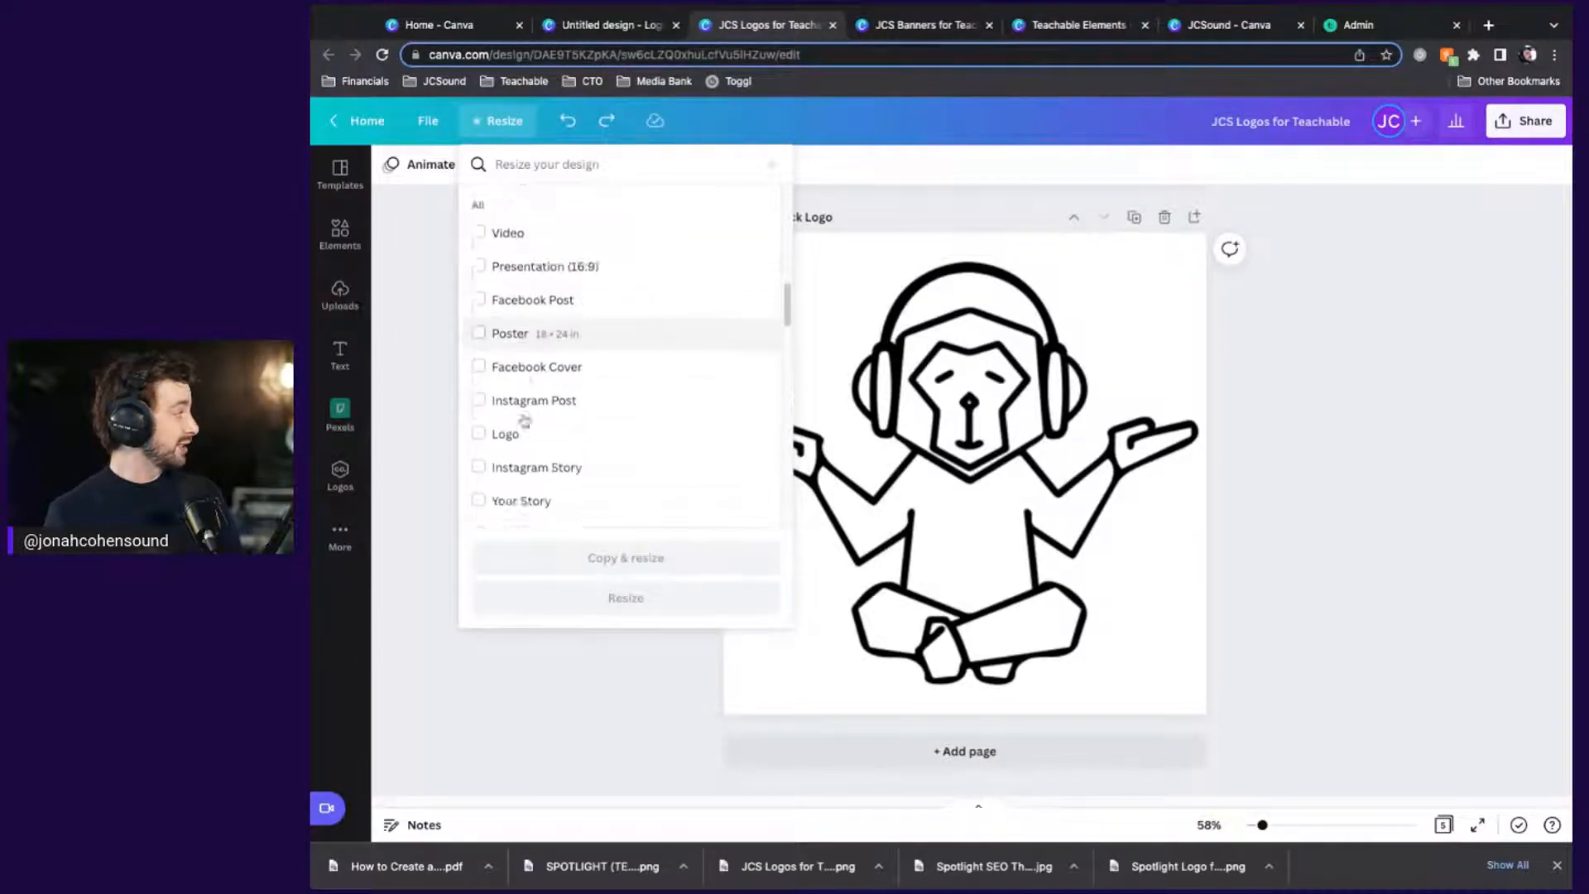
{"action": "scroll", "coordinate": [524, 421], "scroll_direction": "down", "scroll_amount": 8}
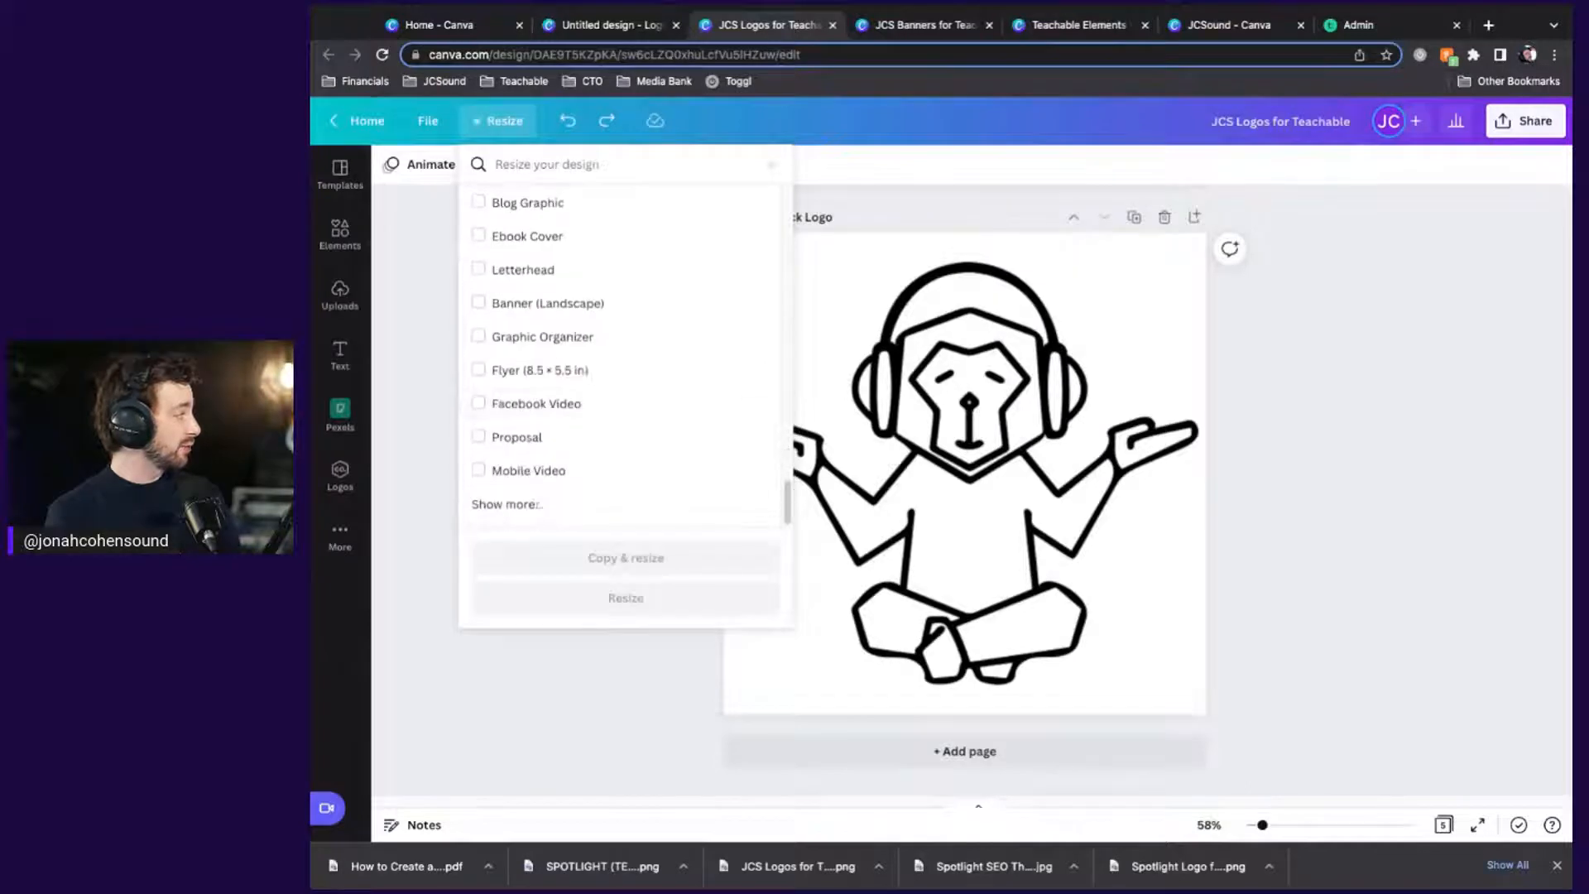
{"action": "scroll", "coordinate": [524, 421], "scroll_direction": "up", "scroll_amount": 20}
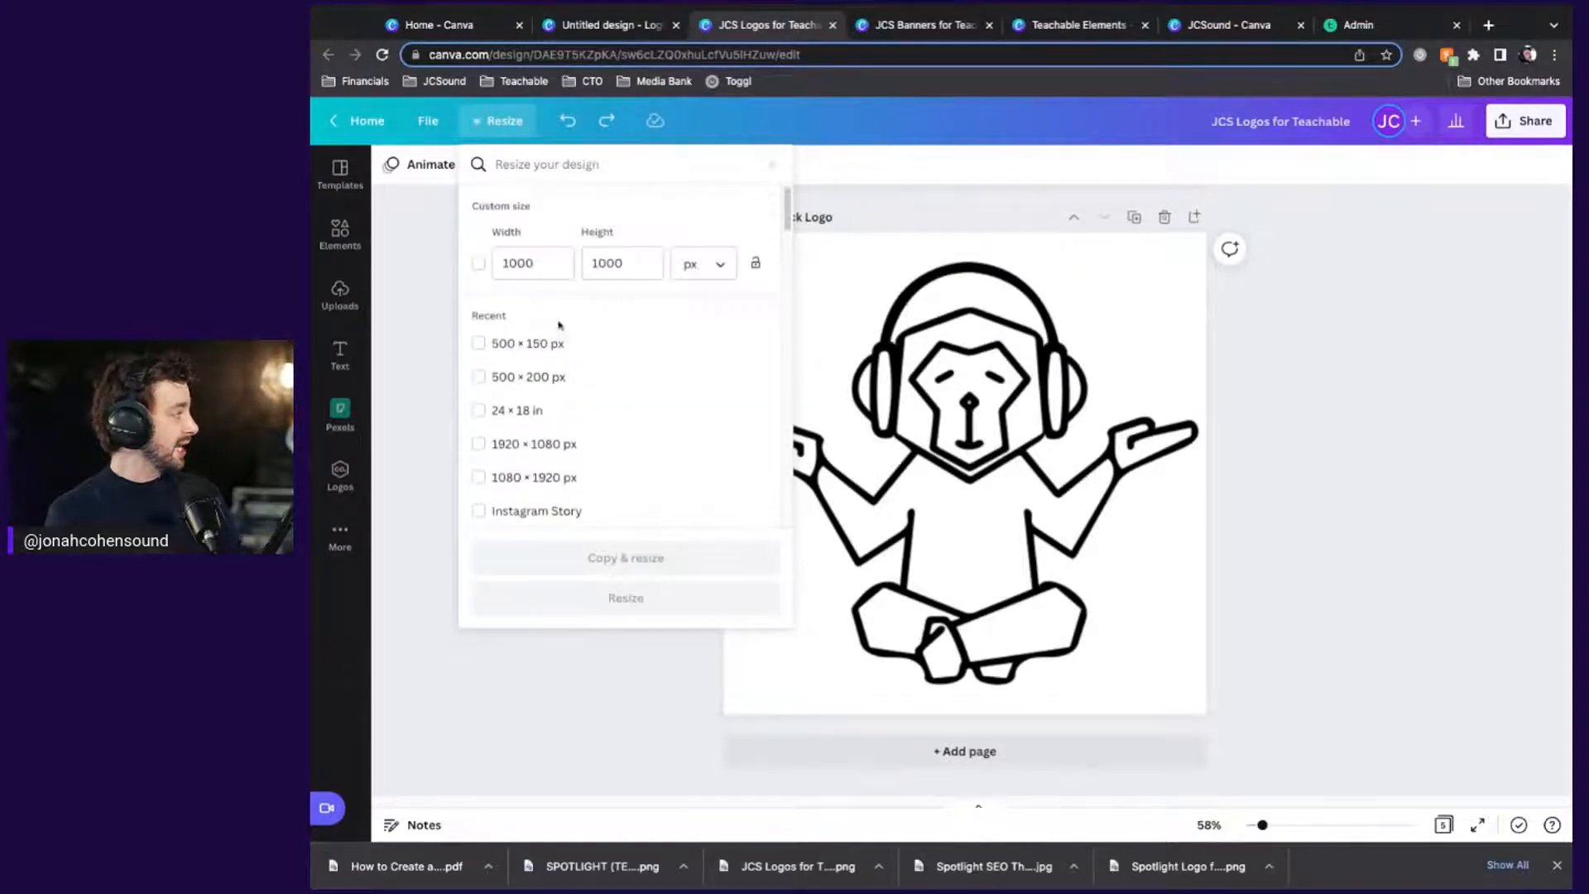
{"action": "left_click", "coordinate": [470, 346]}
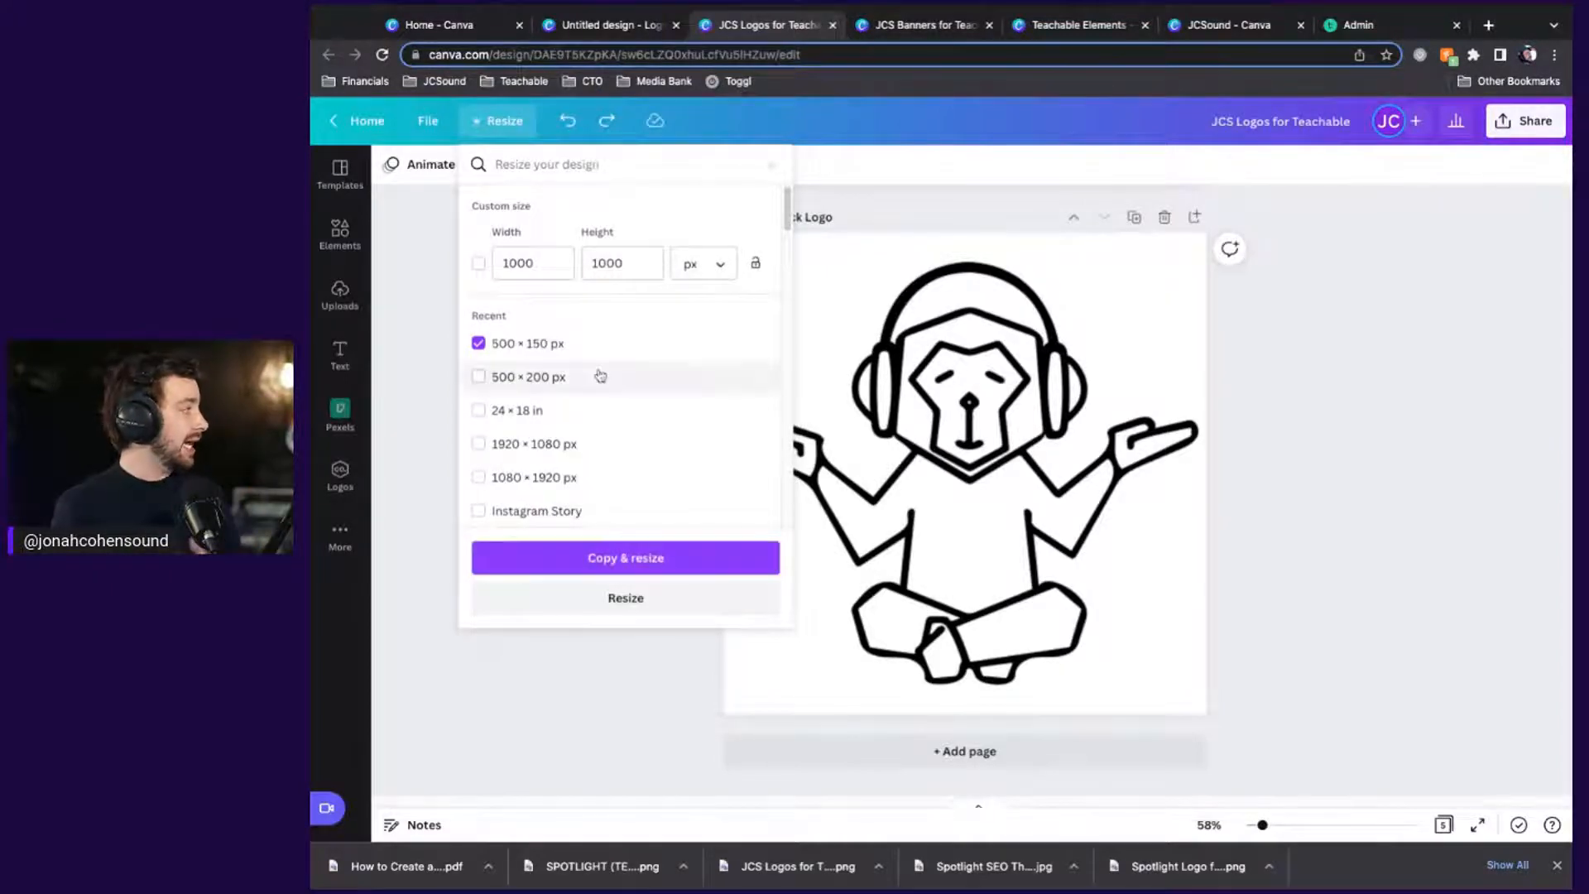
{"action": "left_click", "coordinate": [1391, 491]}
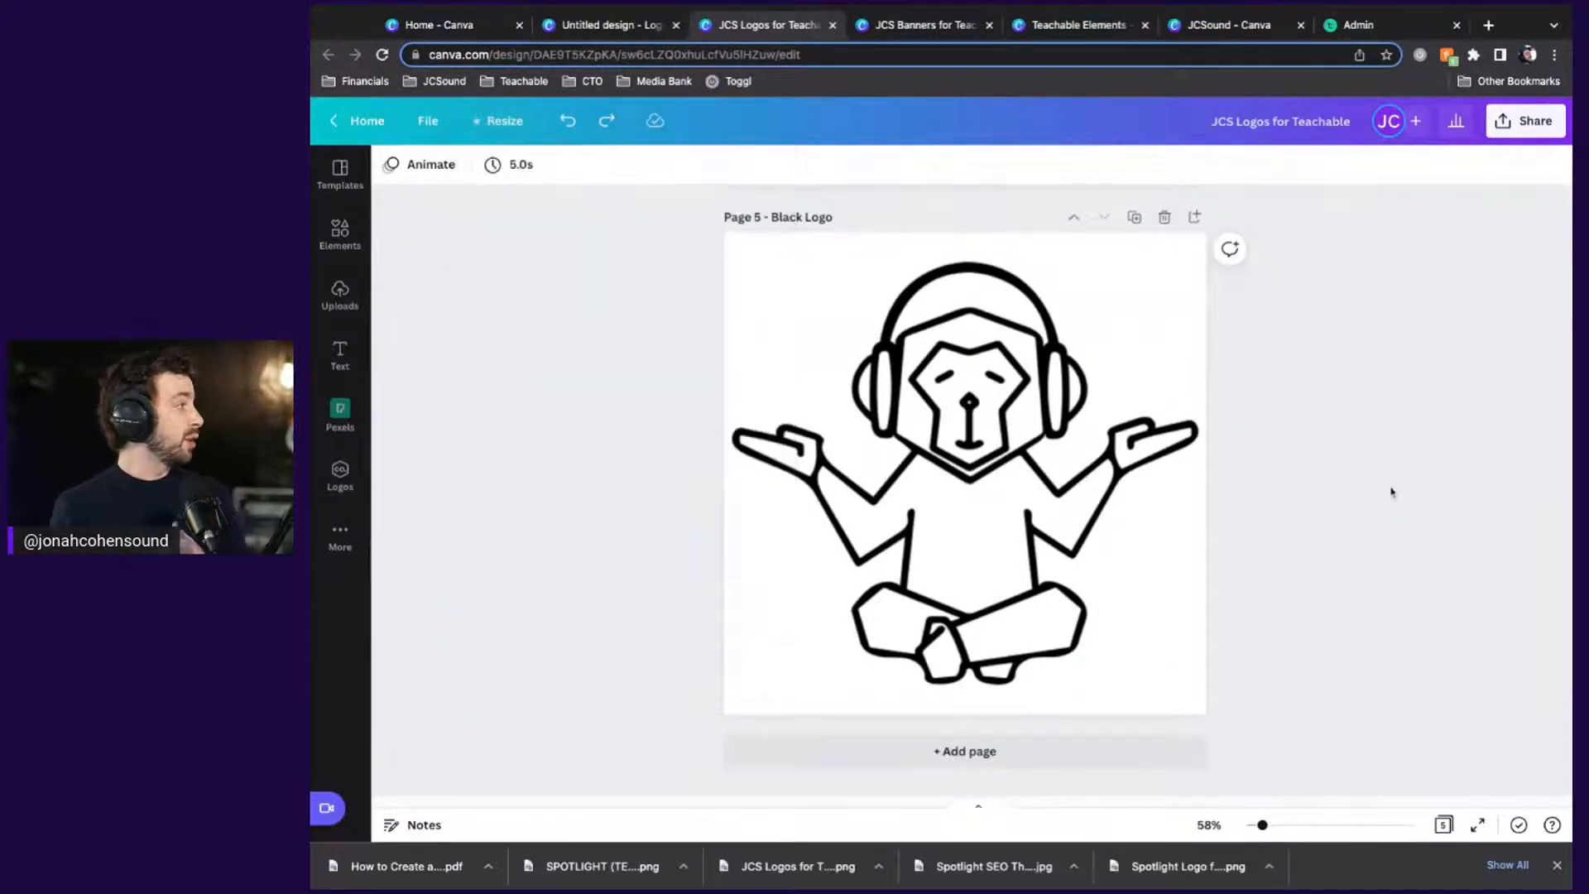
{"action": "left_click", "coordinate": [1233, 25]}
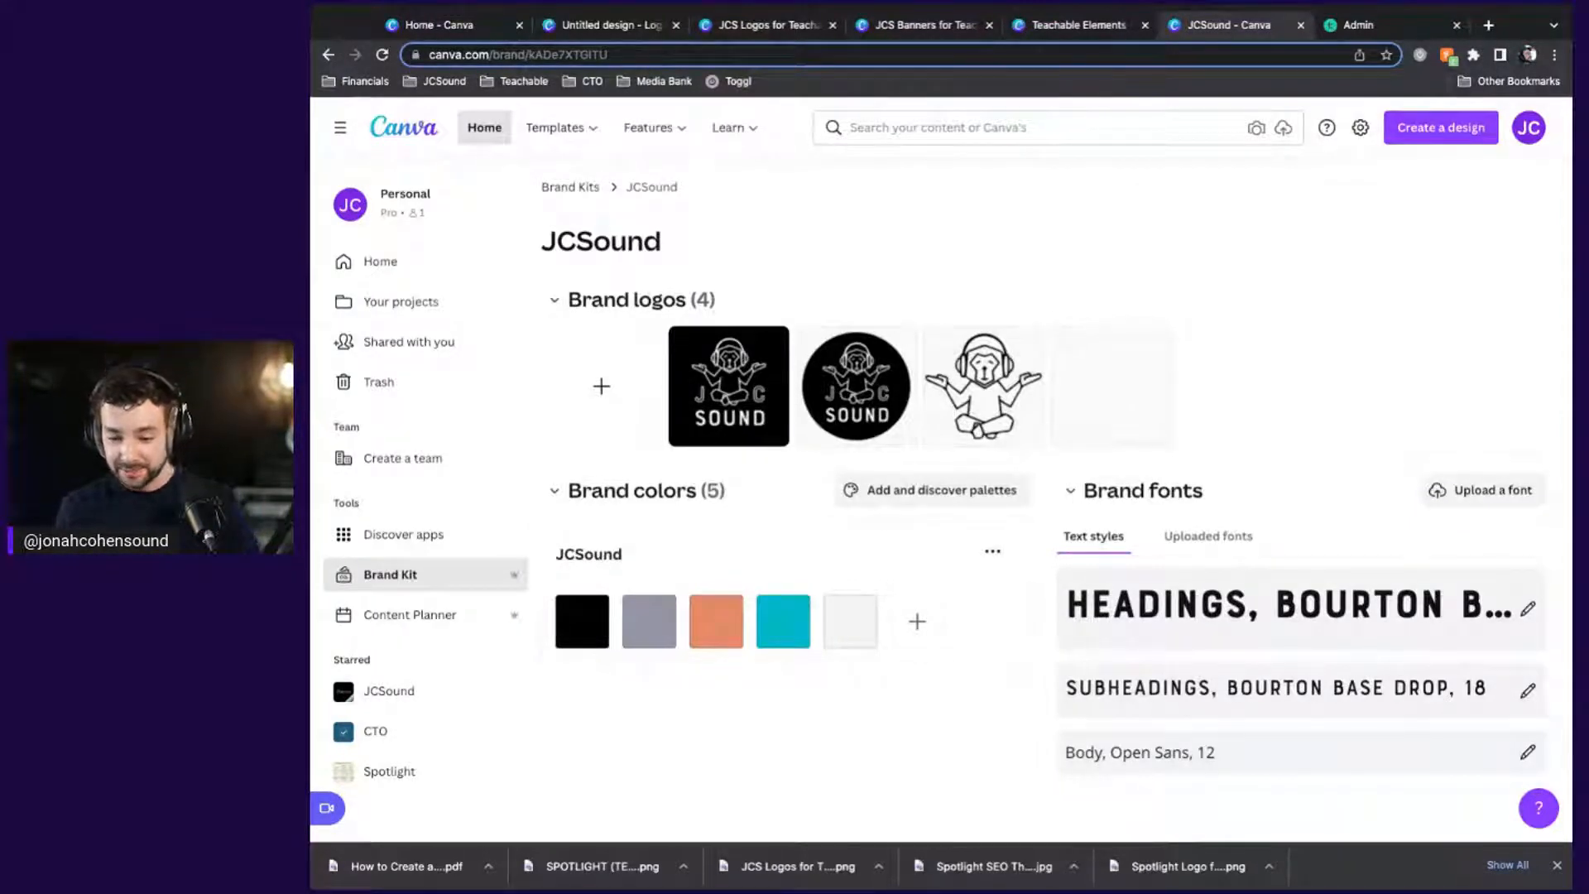
Switch windows to view the JCSound brand kit, then go to the JCSound Academy admin dashboard
{"action": "key", "text": "super+Tab"}
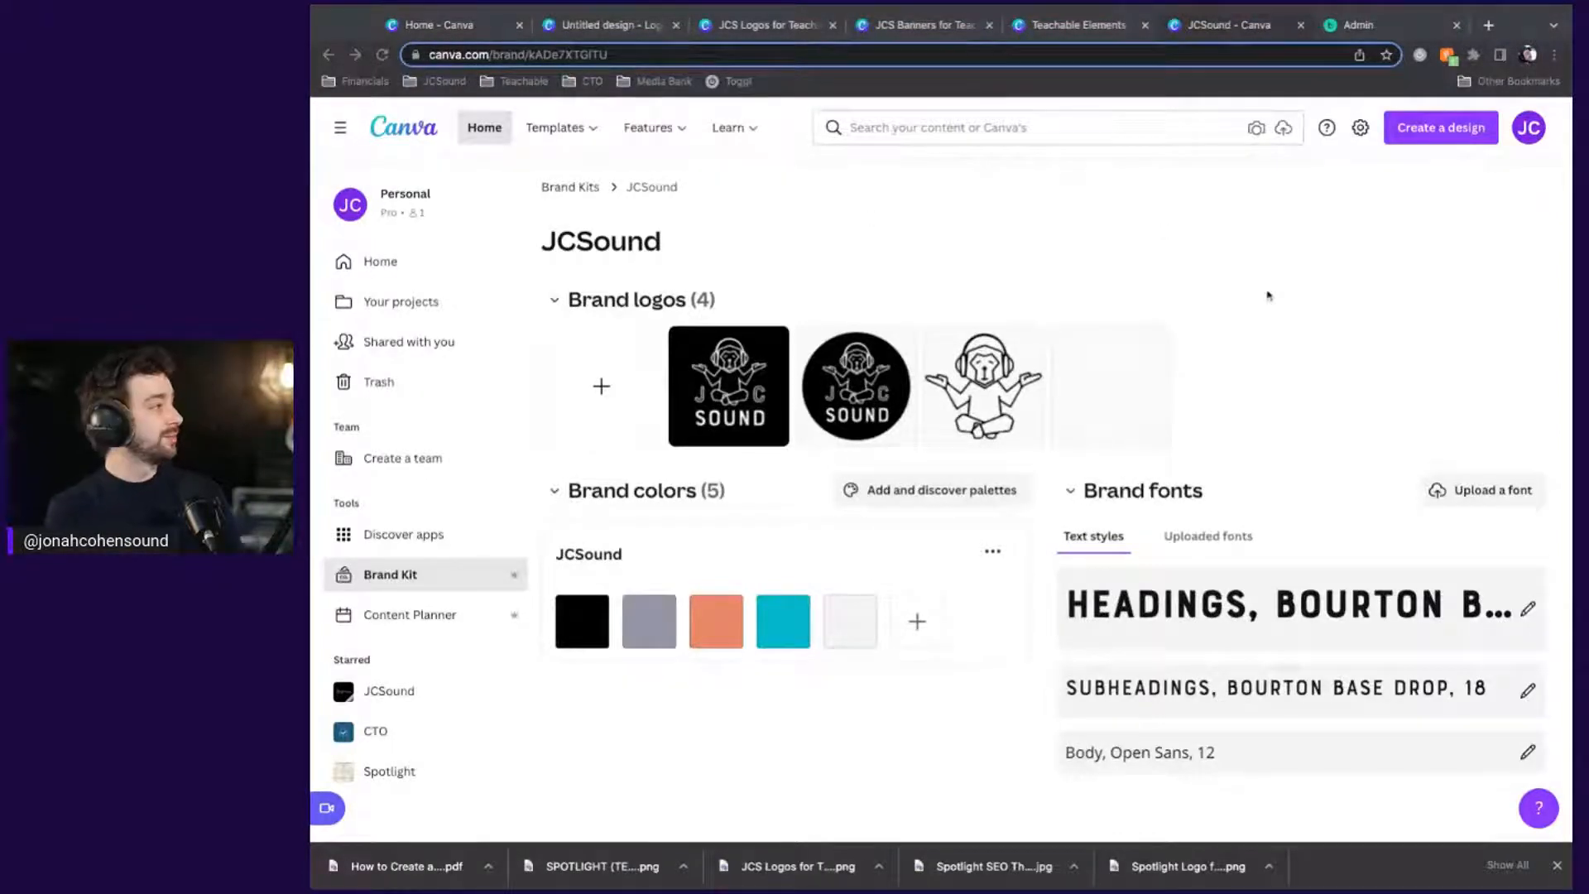
{"action": "left_click", "coordinate": [1360, 264]}
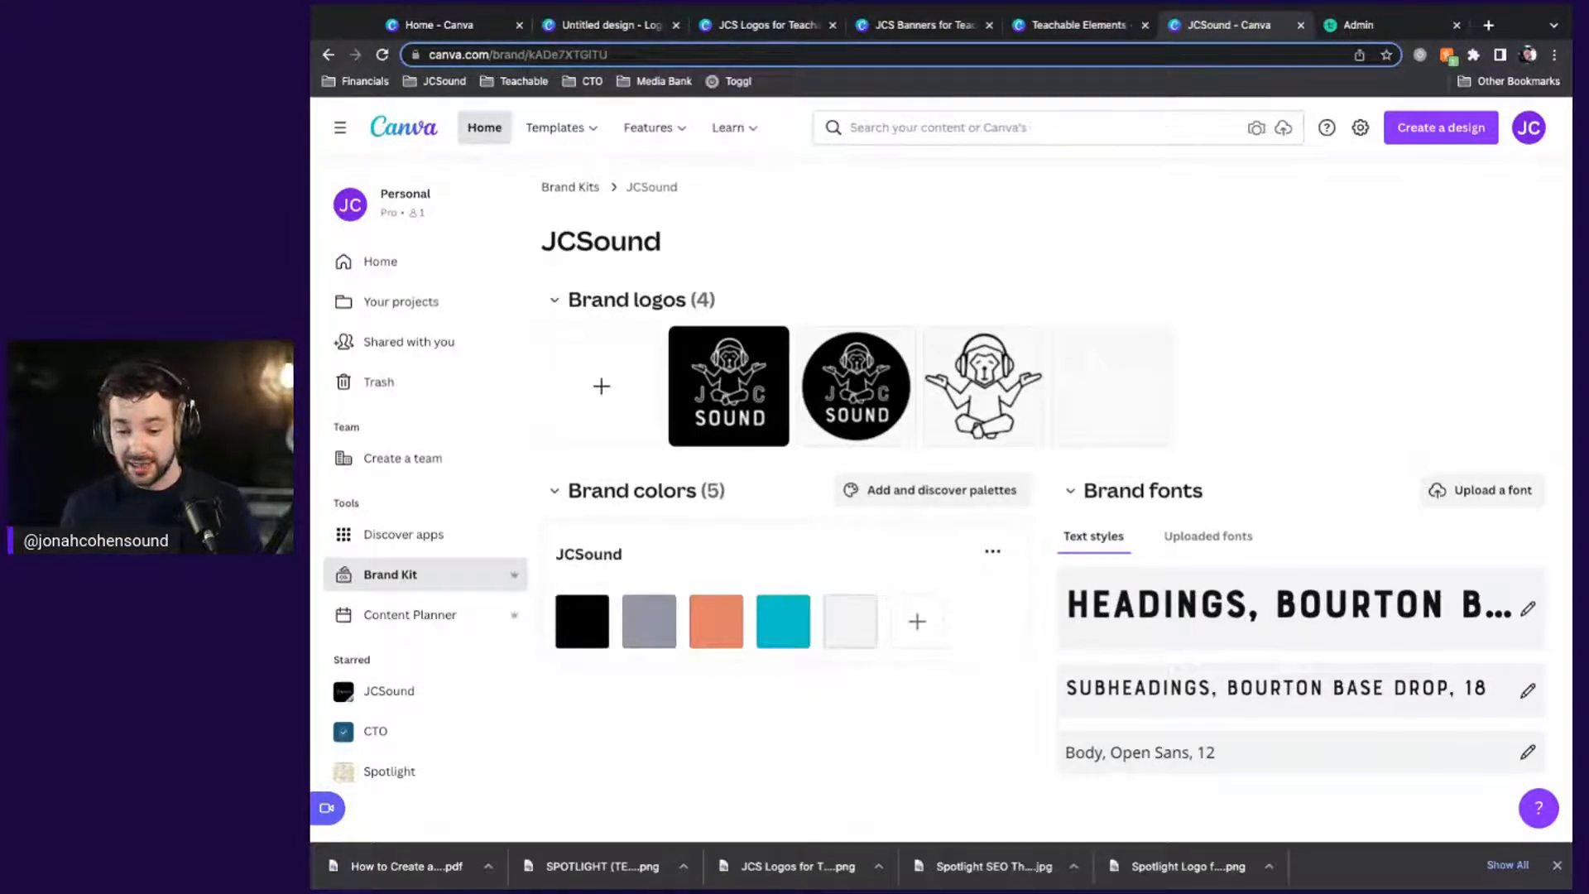
{"action": "key", "text": "super+Tab"}
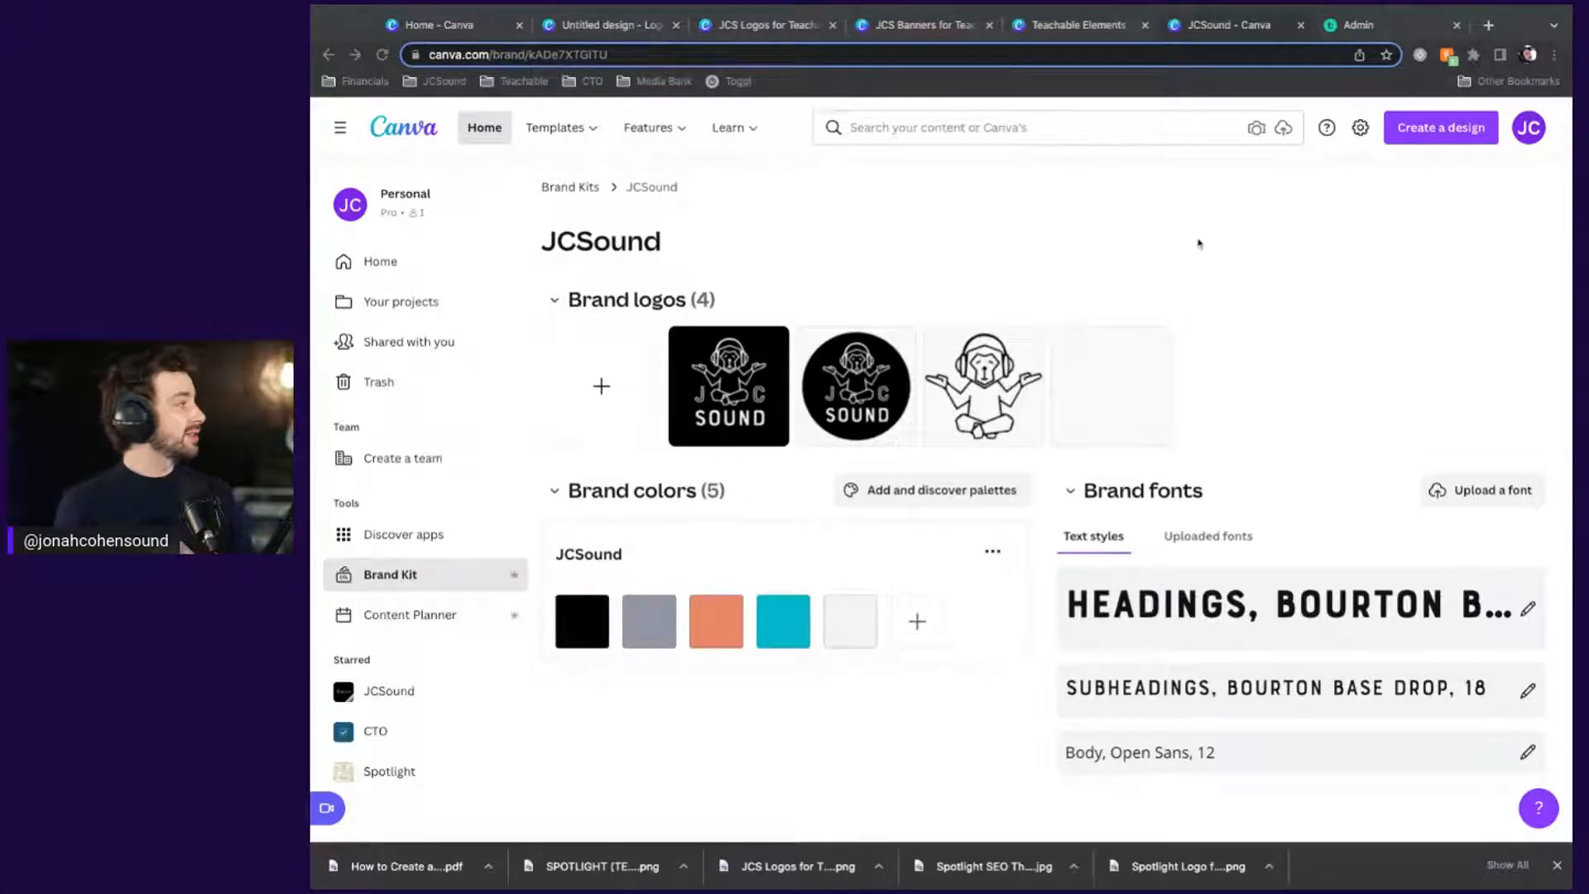
{"action": "left_click", "coordinate": [1199, 243]}
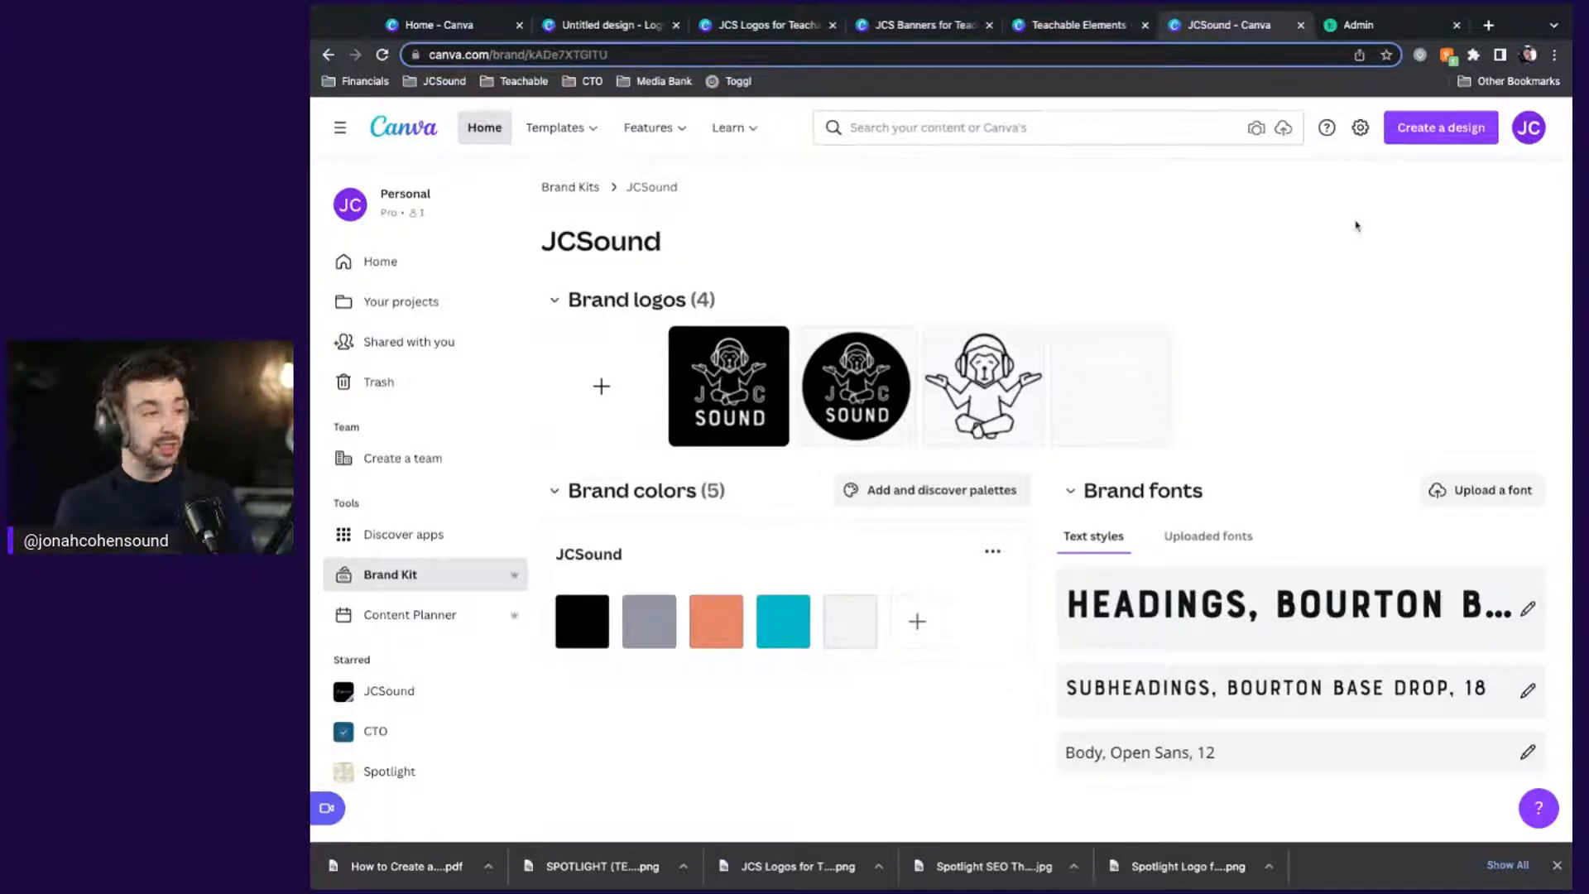
{"action": "left_click", "coordinate": [1365, 28]}
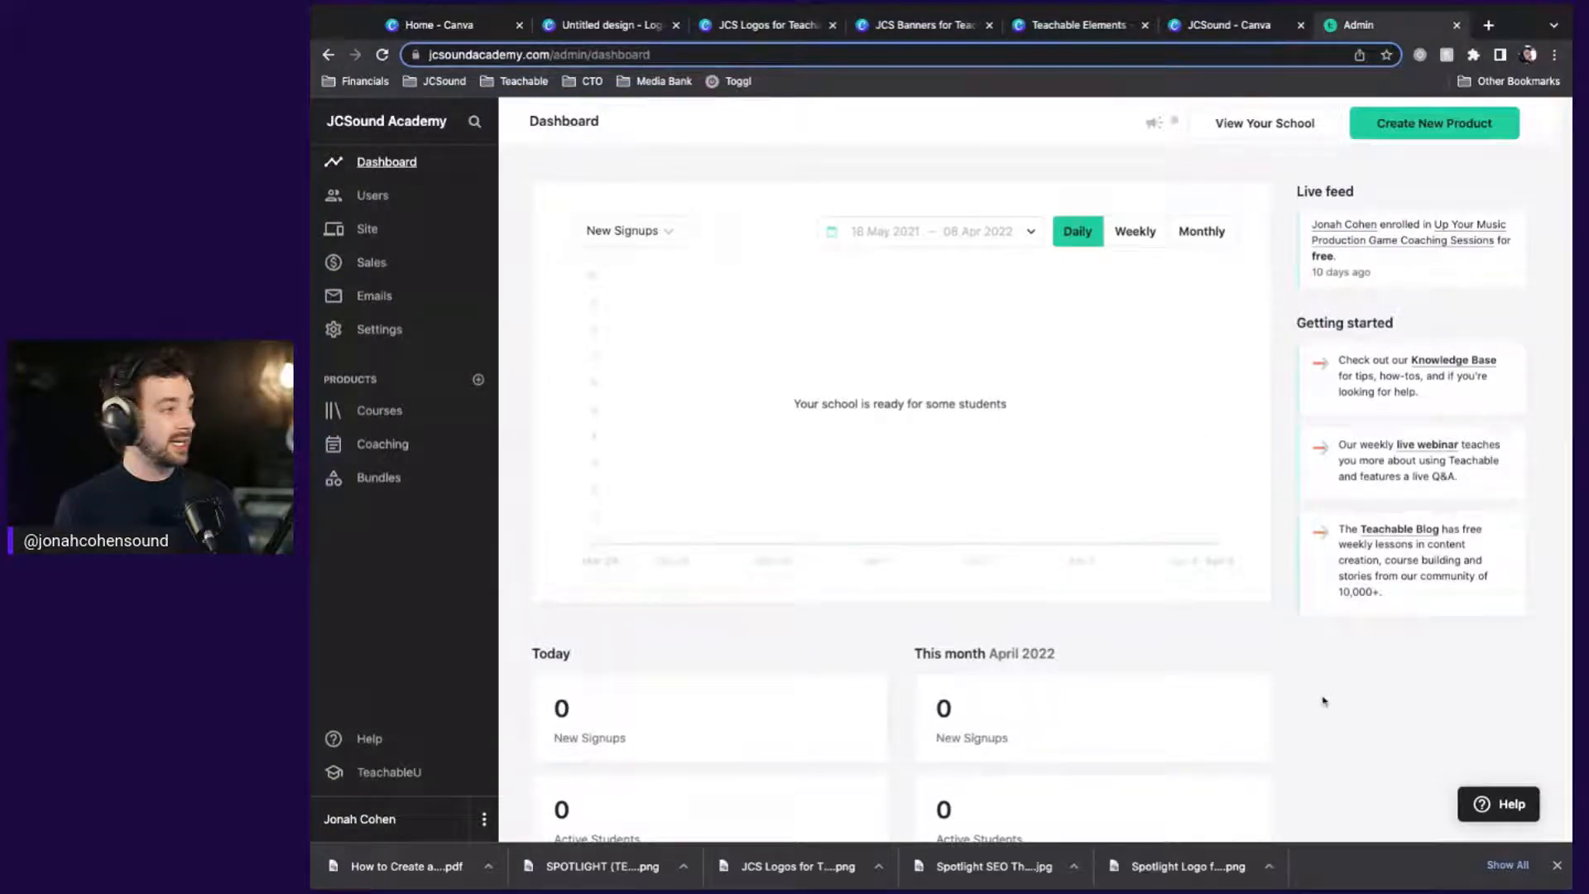
Open the JCSound Academy Site Theme settings, then preview the public homepage
{"action": "left_click", "coordinate": [361, 240]}
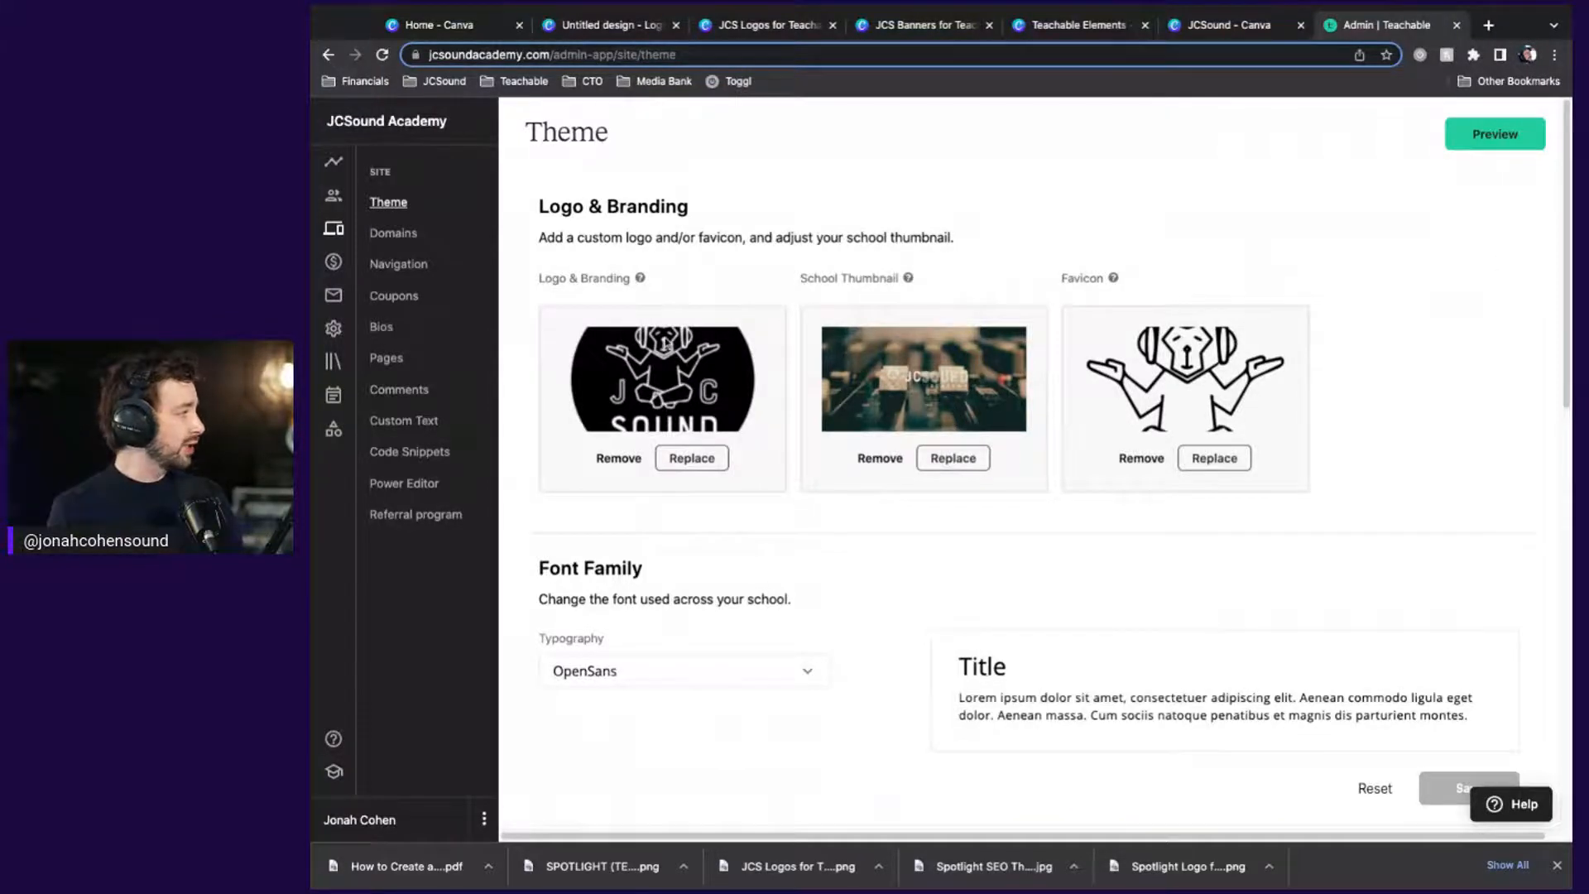
{"action": "left_click", "coordinate": [1491, 136]}
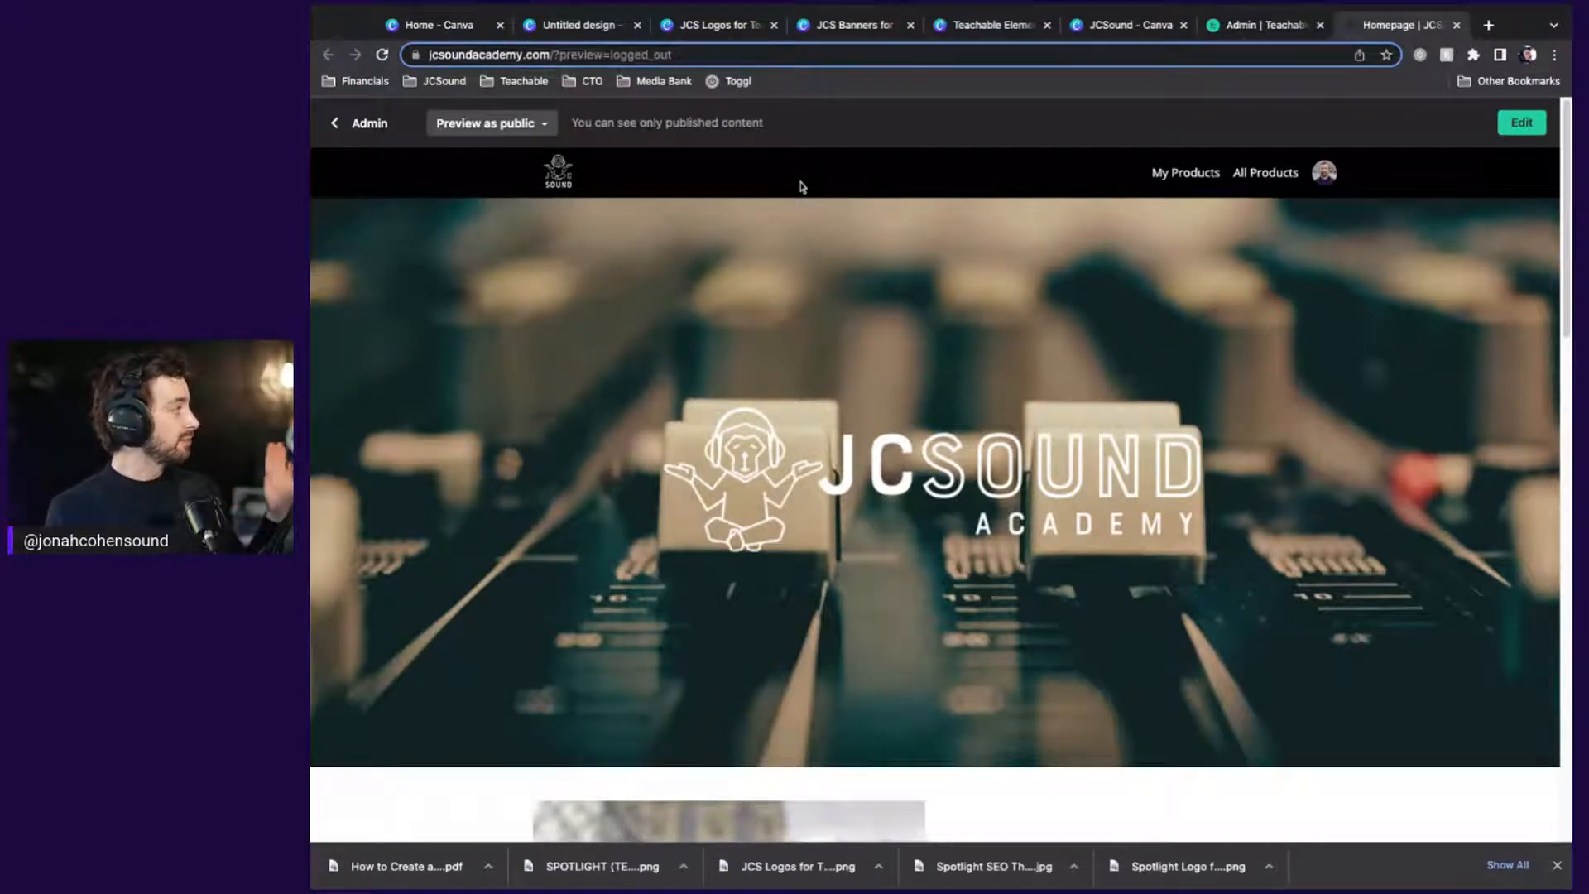
Return to the Teachable Theme settings tab and open a new blank browser tab
{"action": "left_click", "coordinate": [1241, 25]}
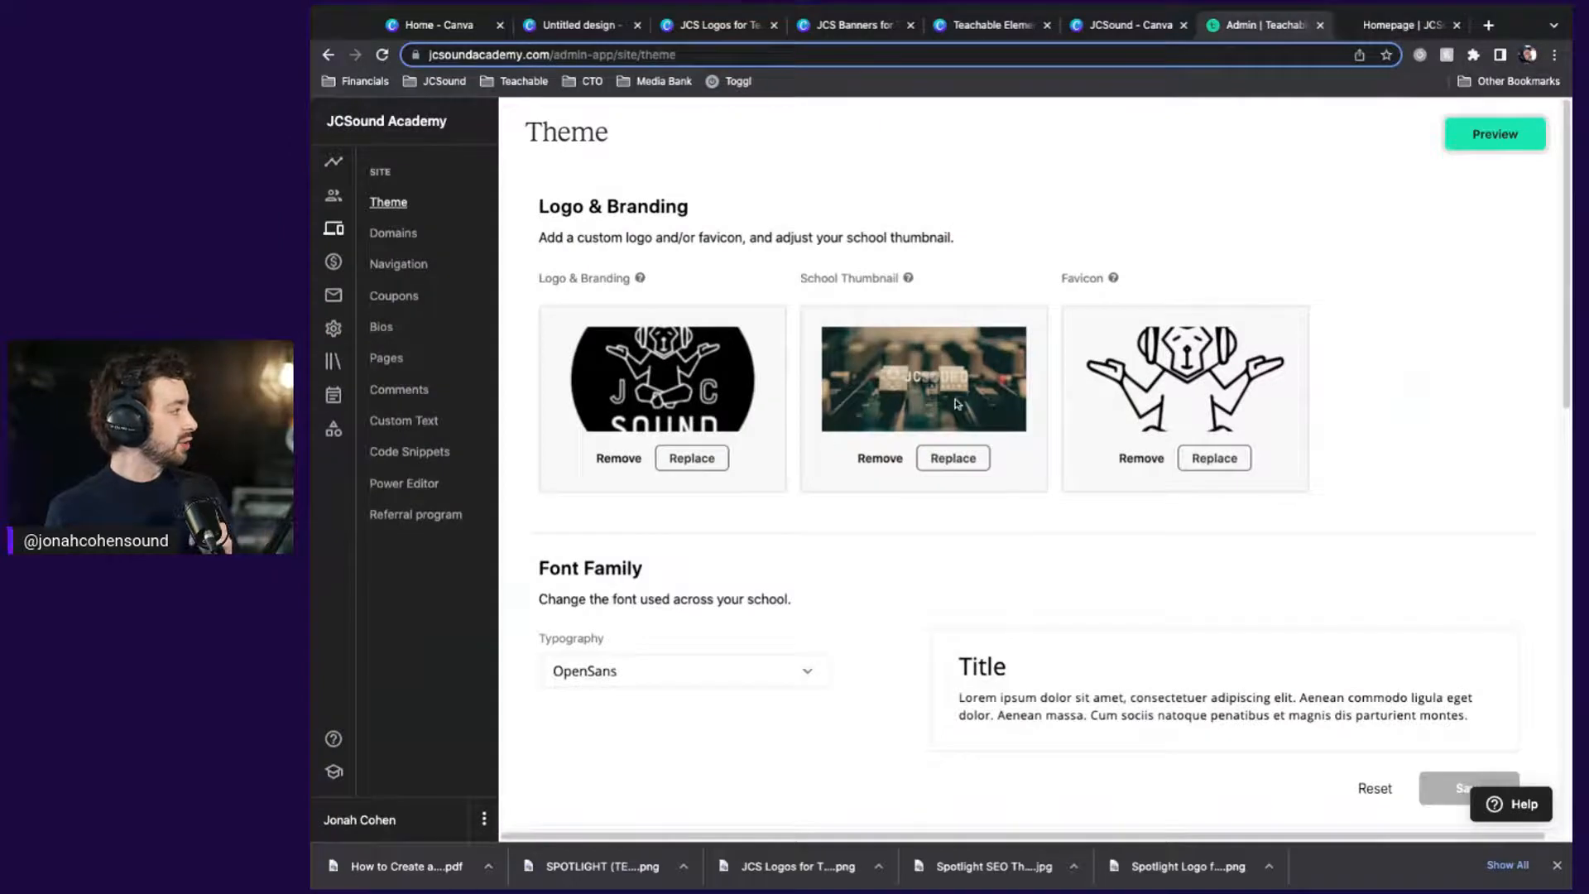
{"action": "mouse_move", "coordinate": [908, 280]}
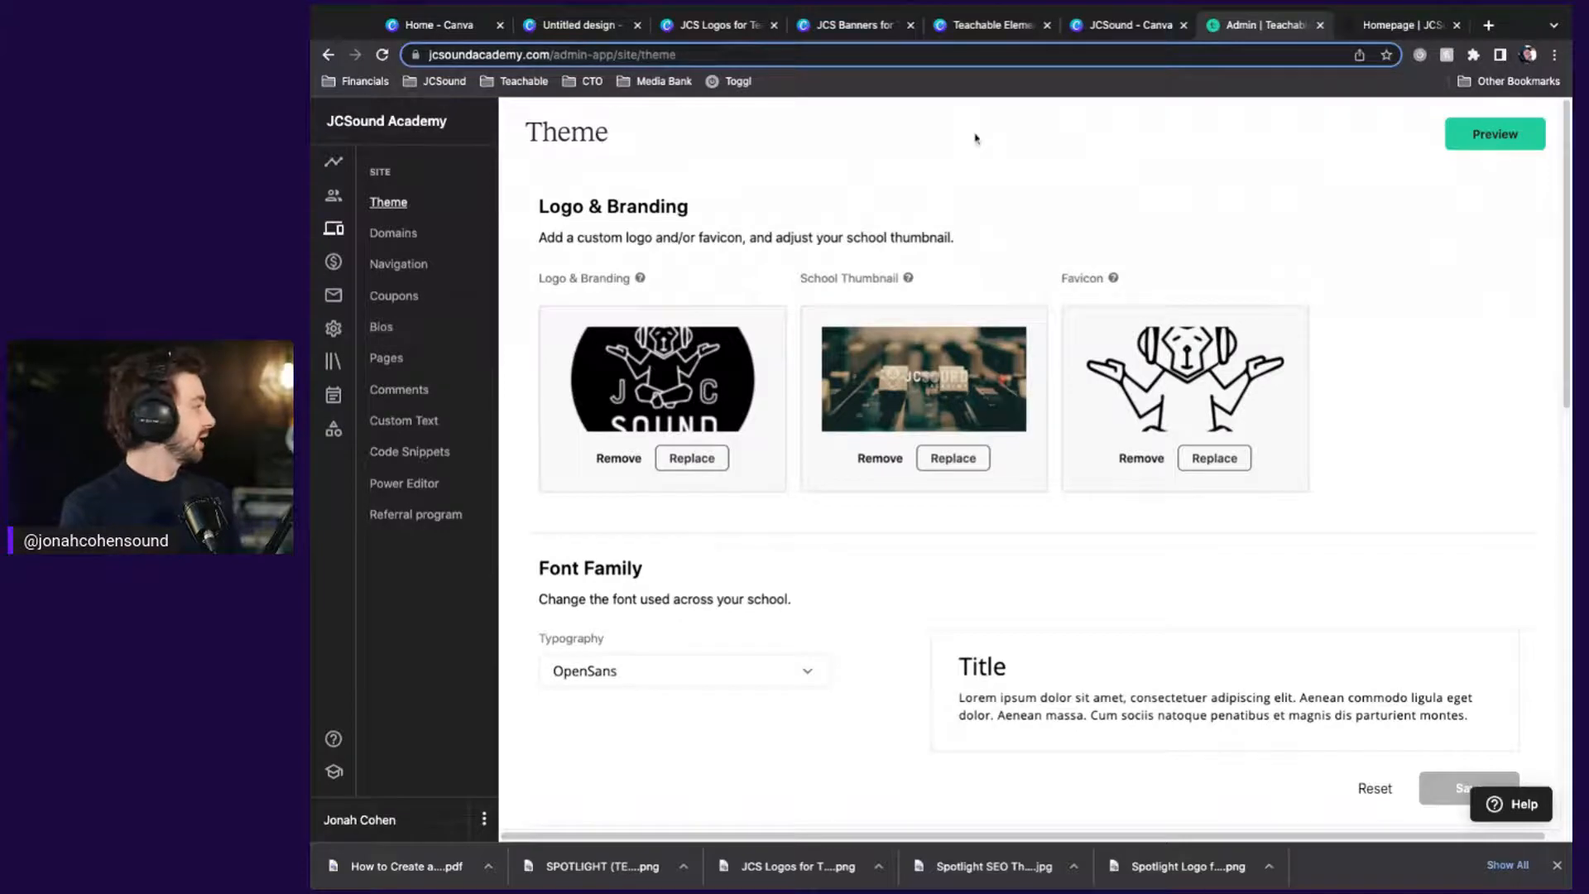
{"action": "key", "text": "ctrl+t"}
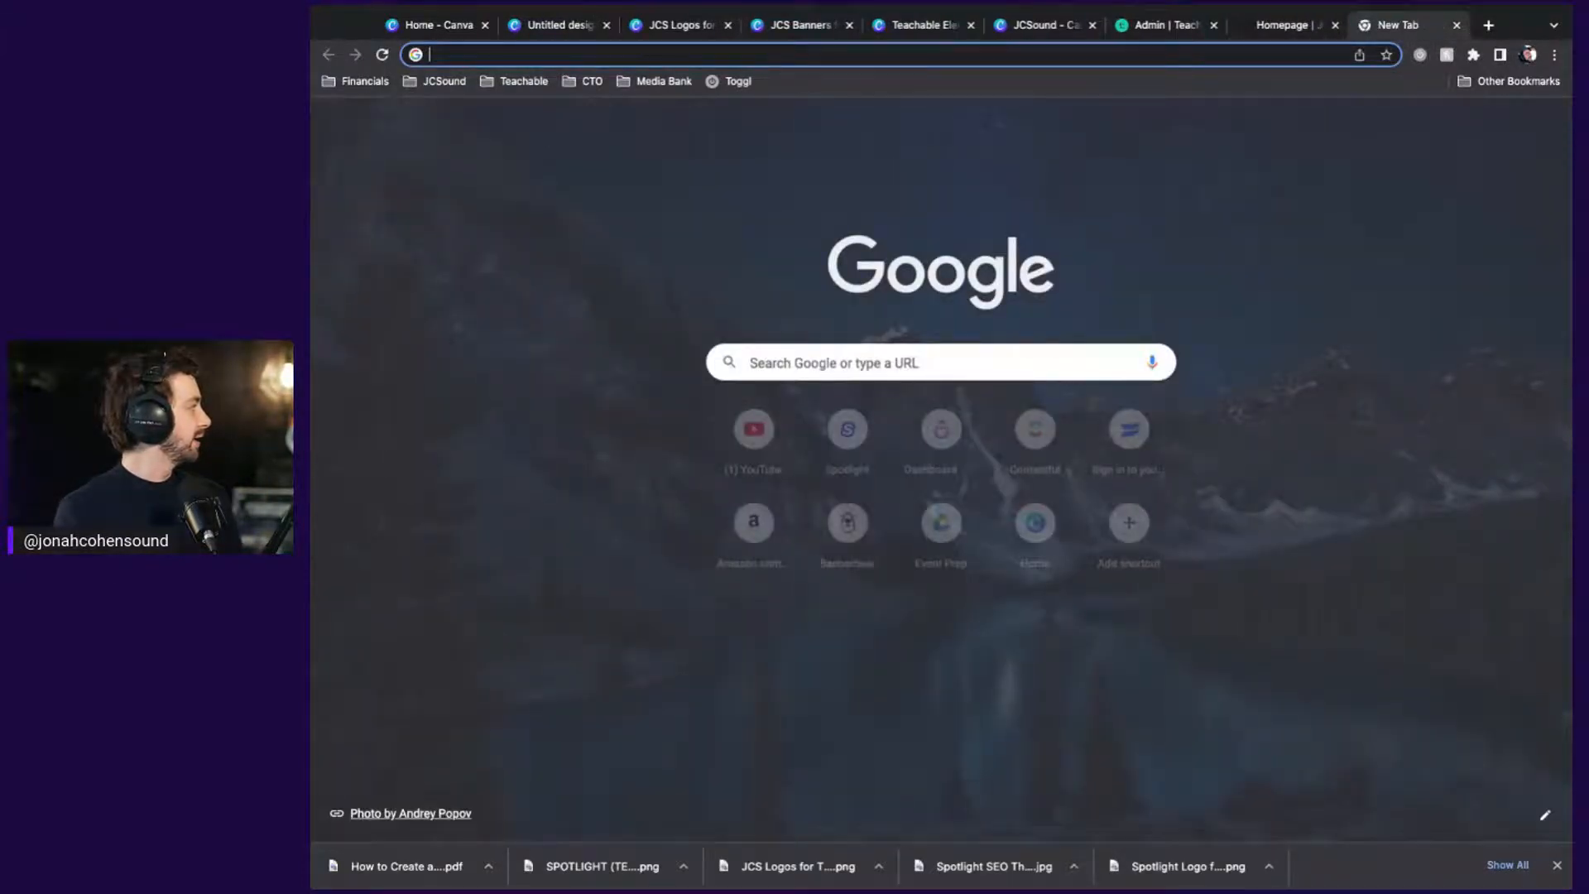
Load the Teachable account profile page at sso.teachable.com, then check the theme and preview tabs
{"action": "type", "text": "sso.teachable.com/secure/teachable_accounts/profile"}
{"action": "key", "text": "Return"}
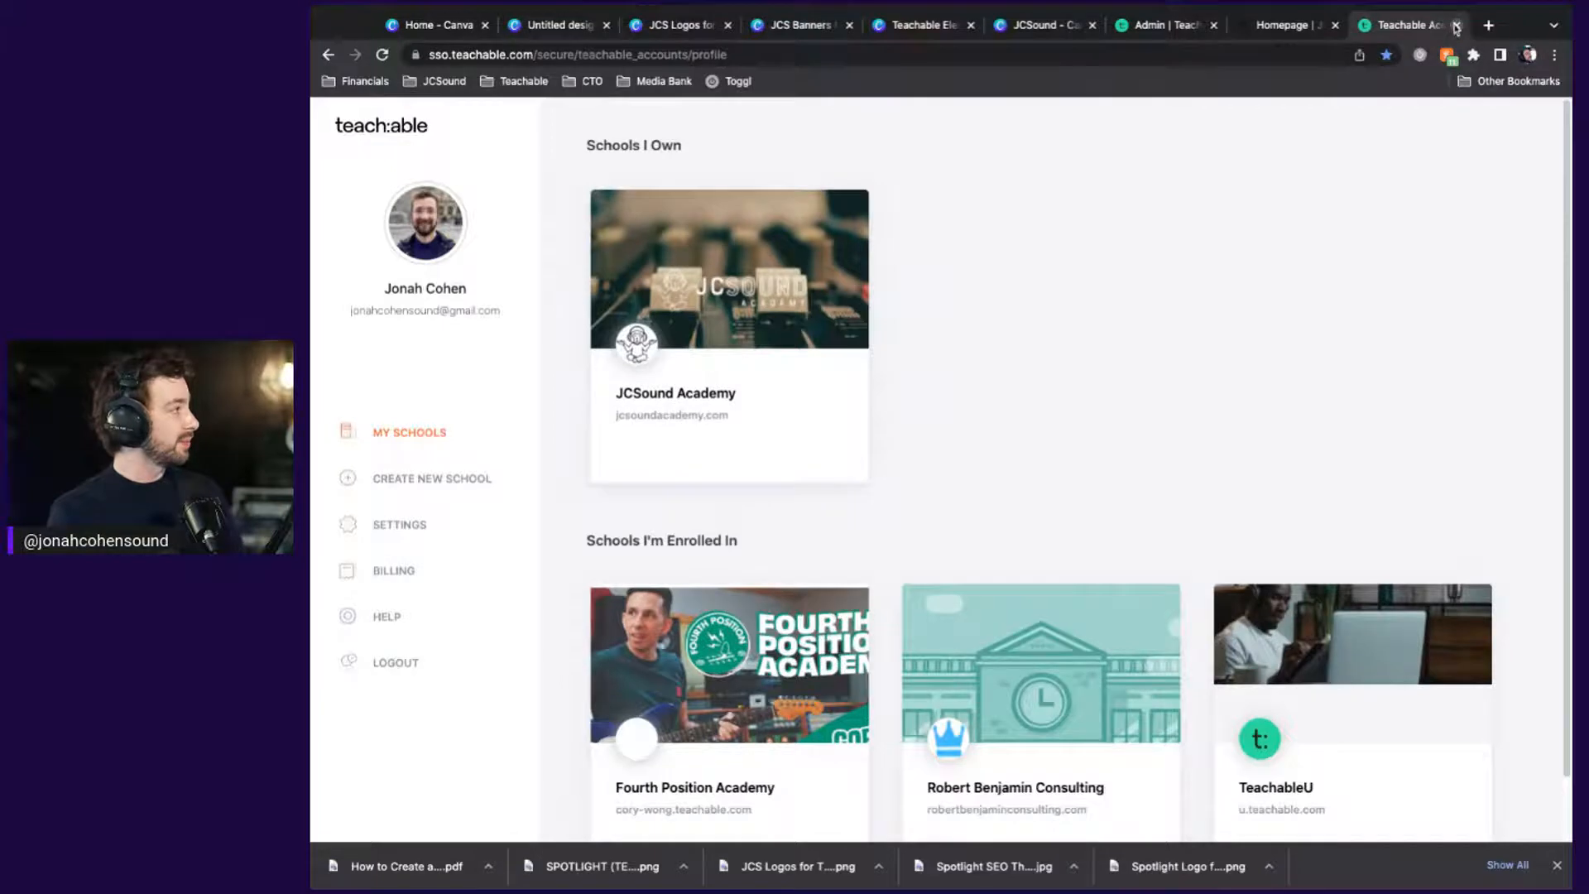
{"action": "left_click", "coordinate": [1150, 27]}
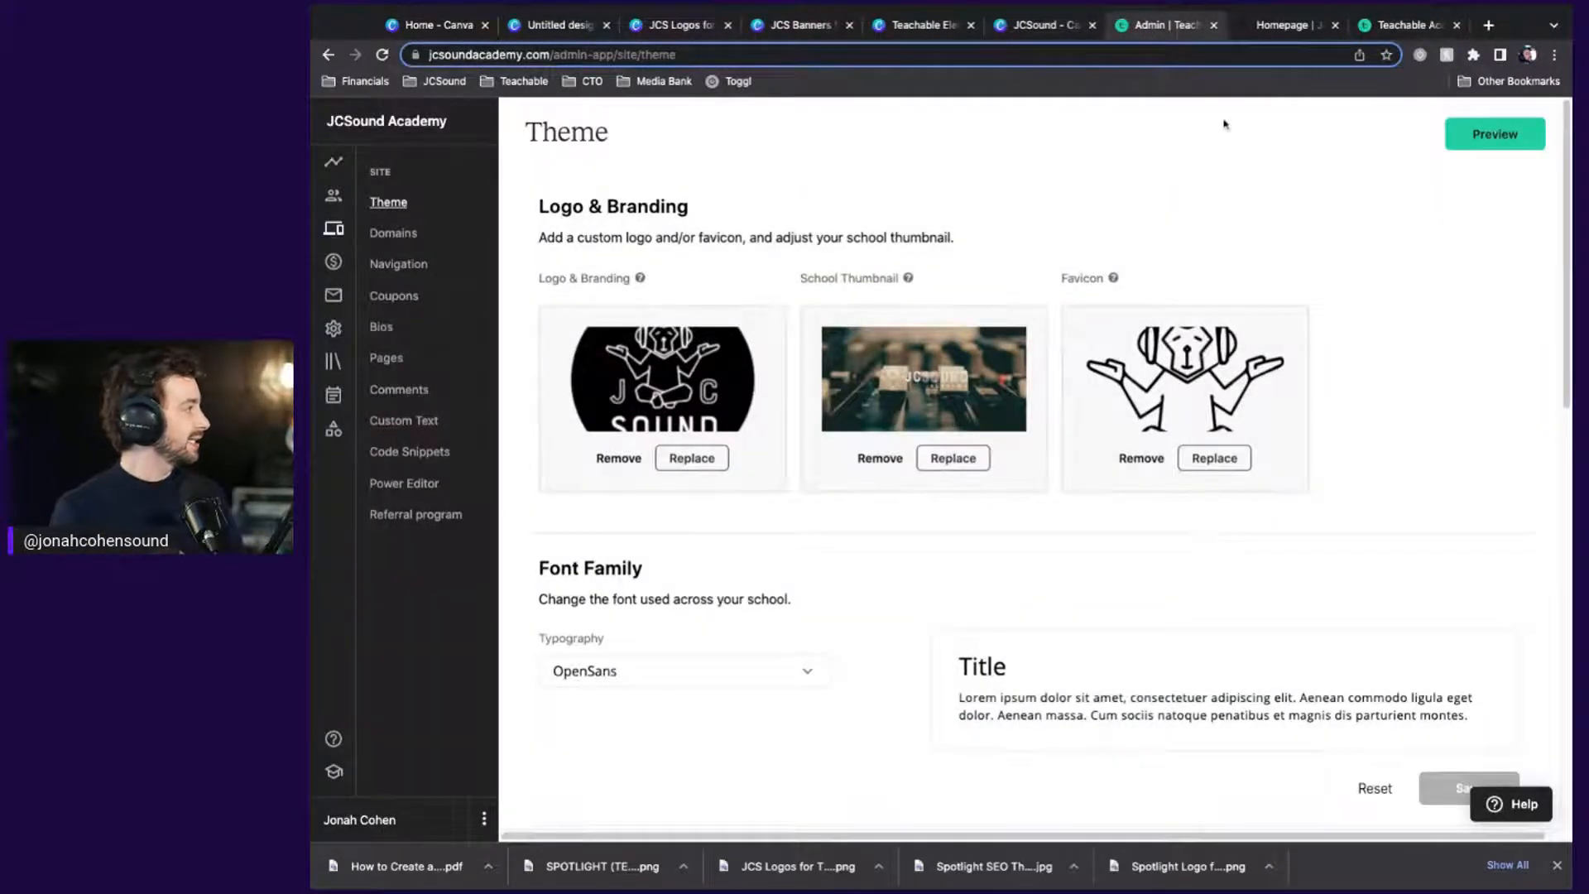
{"action": "left_click", "coordinate": [1258, 27]}
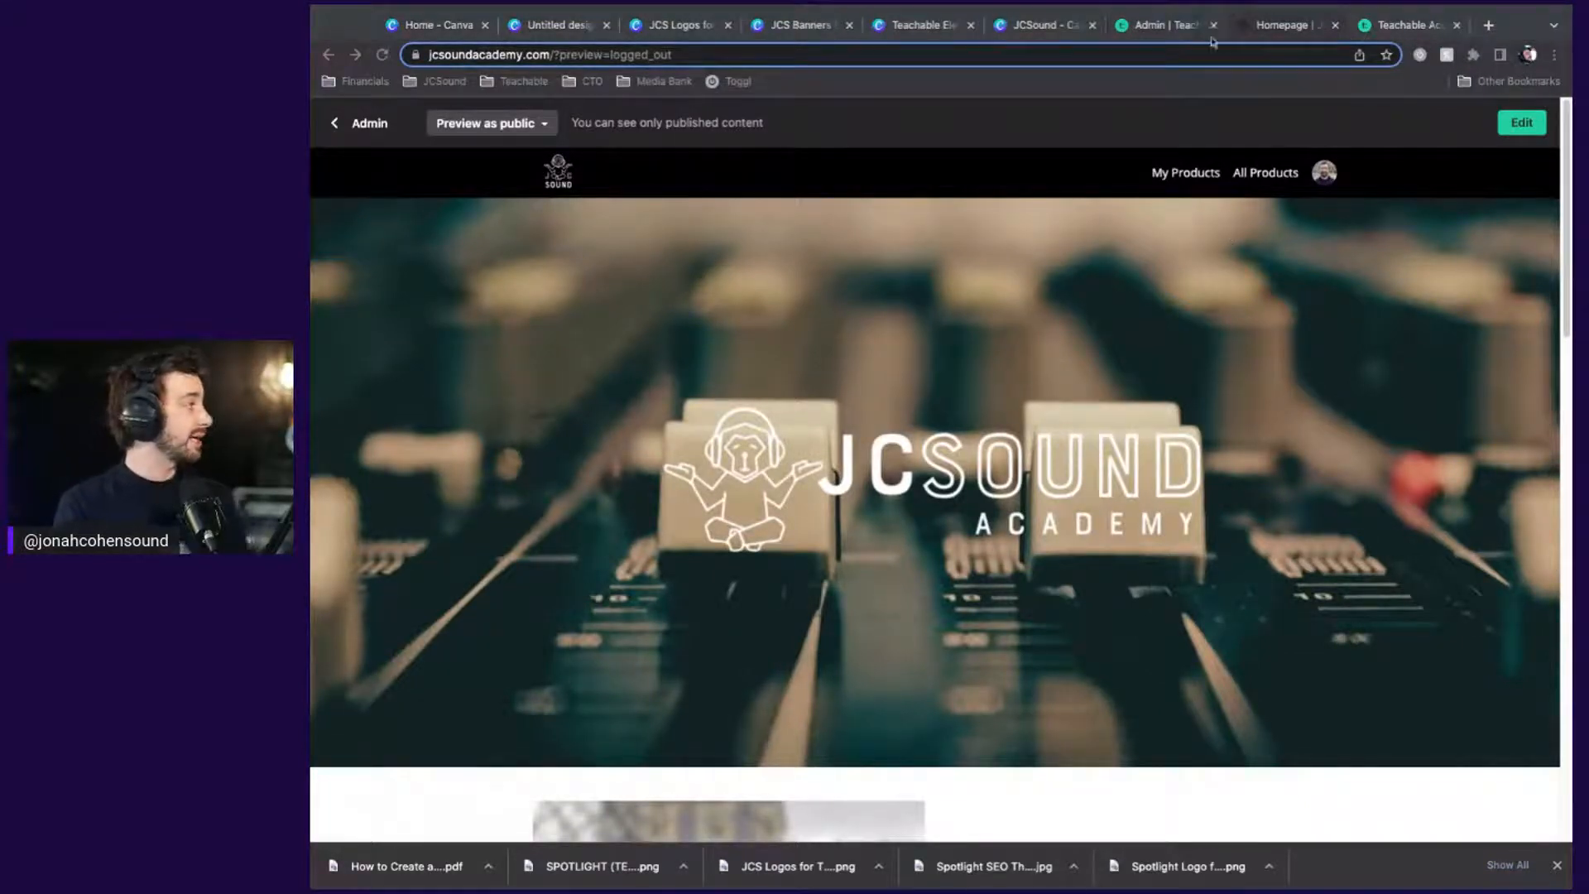
Close the homepage preview, open JCSound Academy from My Schools, and close the old Admin tab
{"action": "left_click", "coordinate": [1165, 27]}
{"action": "left_click", "coordinate": [334, 171]}
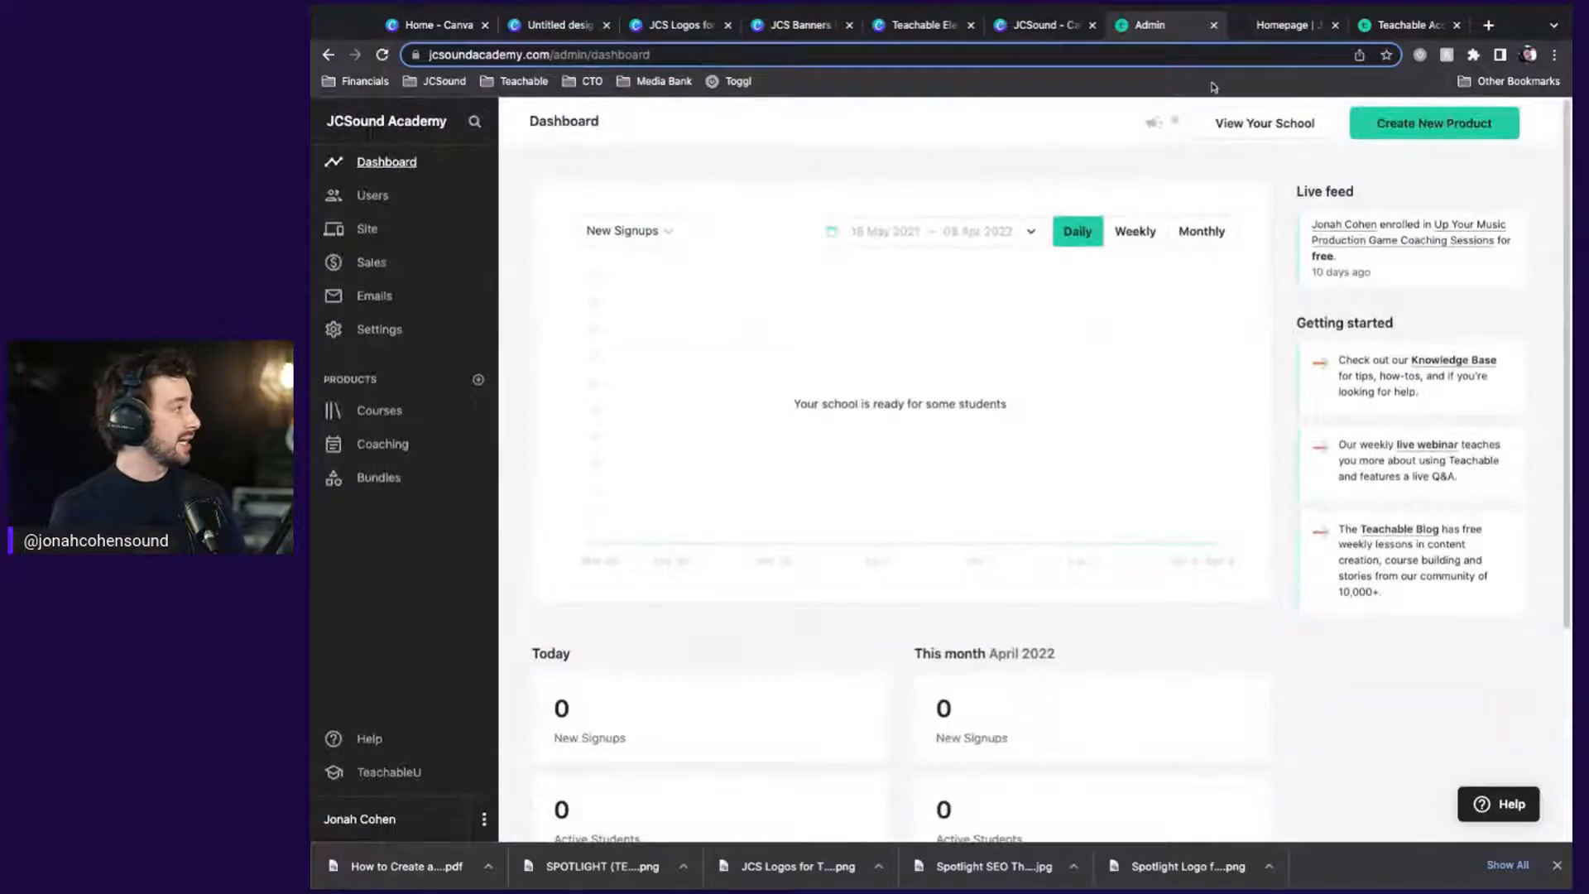
{"action": "left_click", "coordinate": [1335, 25]}
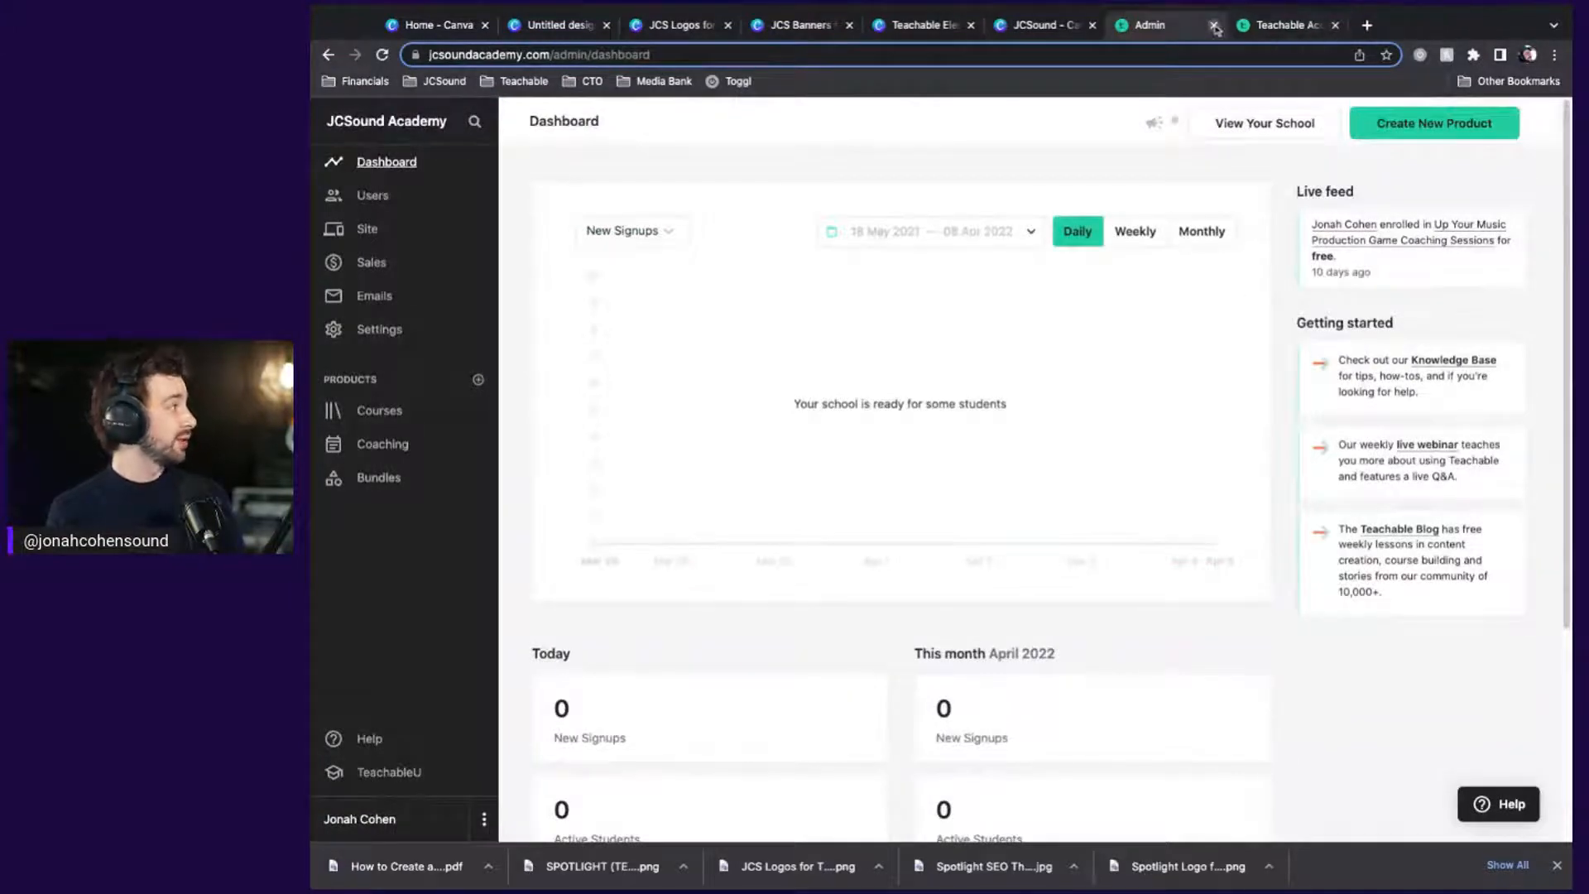
{"action": "left_click", "coordinate": [1281, 26]}
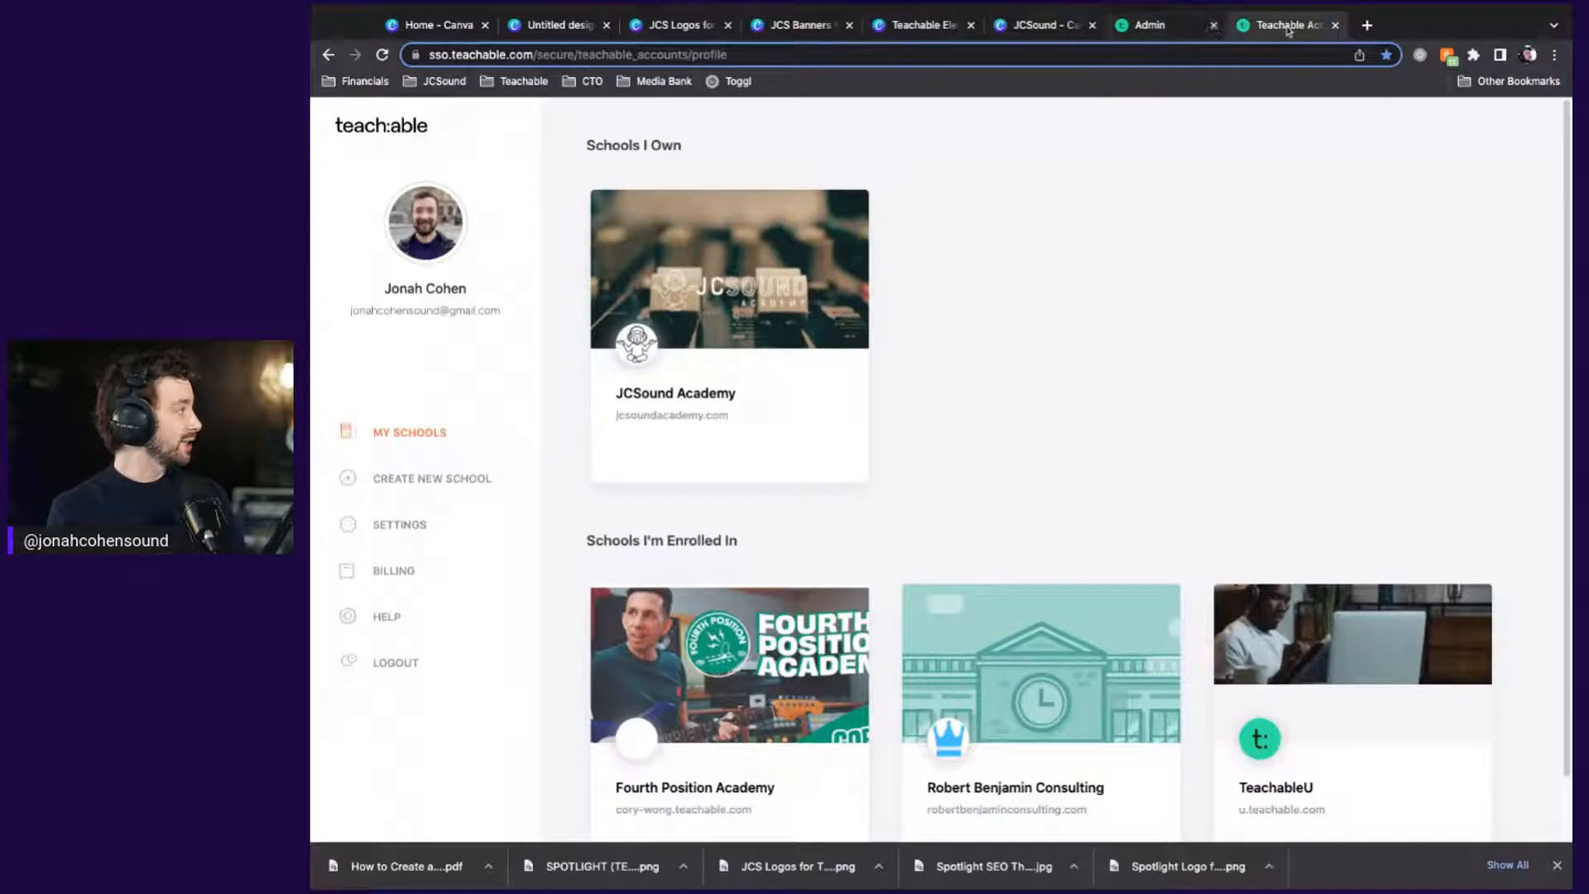
{"action": "left_click", "coordinate": [658, 401]}
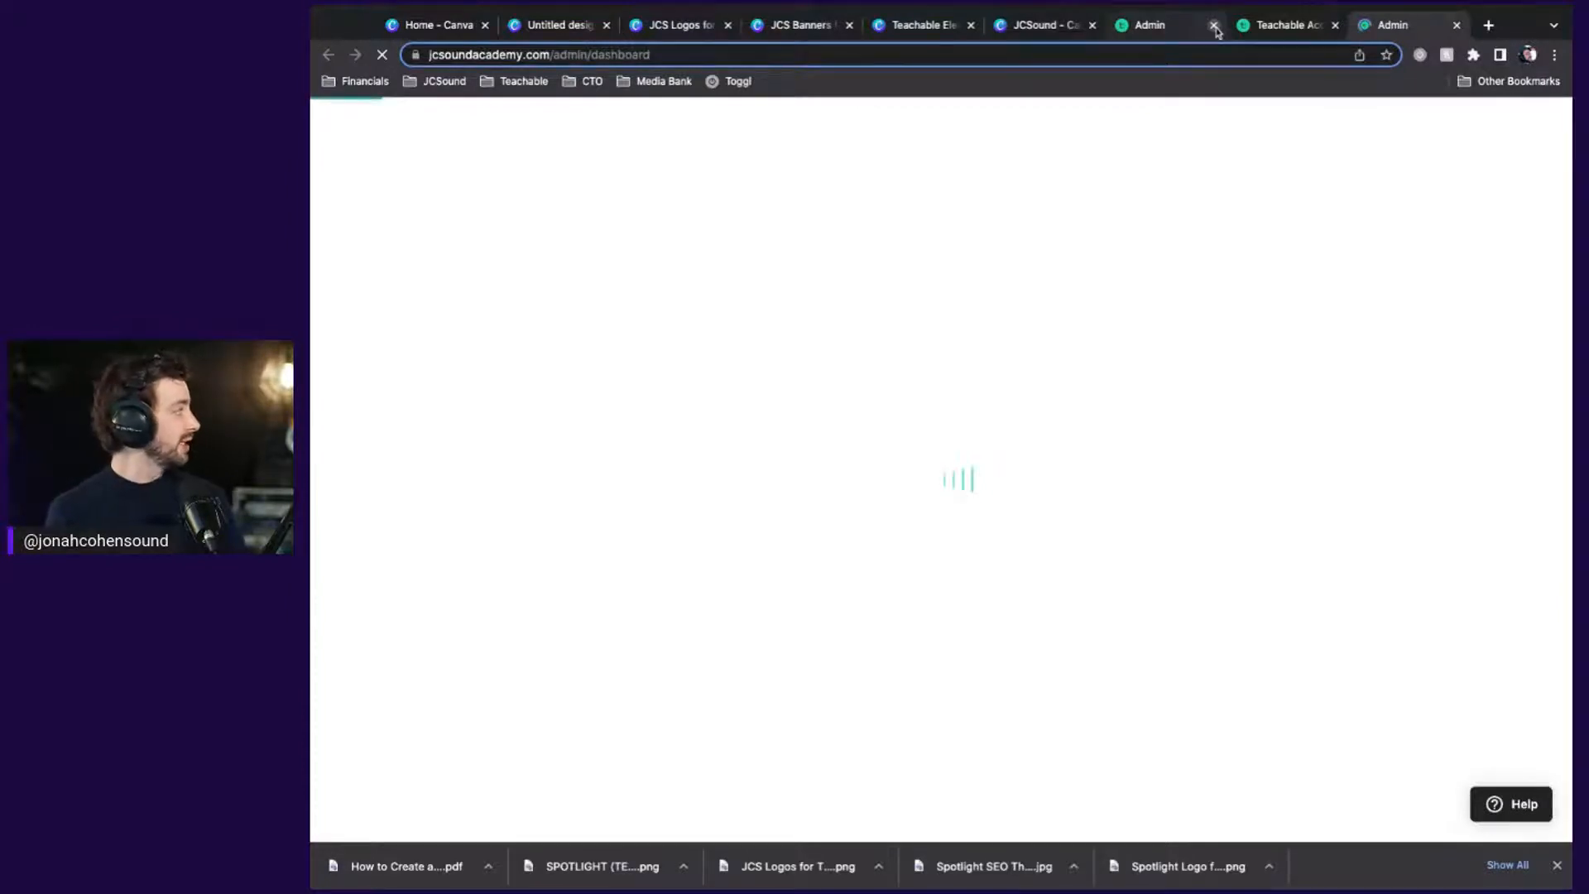
{"action": "left_click", "coordinate": [1214, 26]}
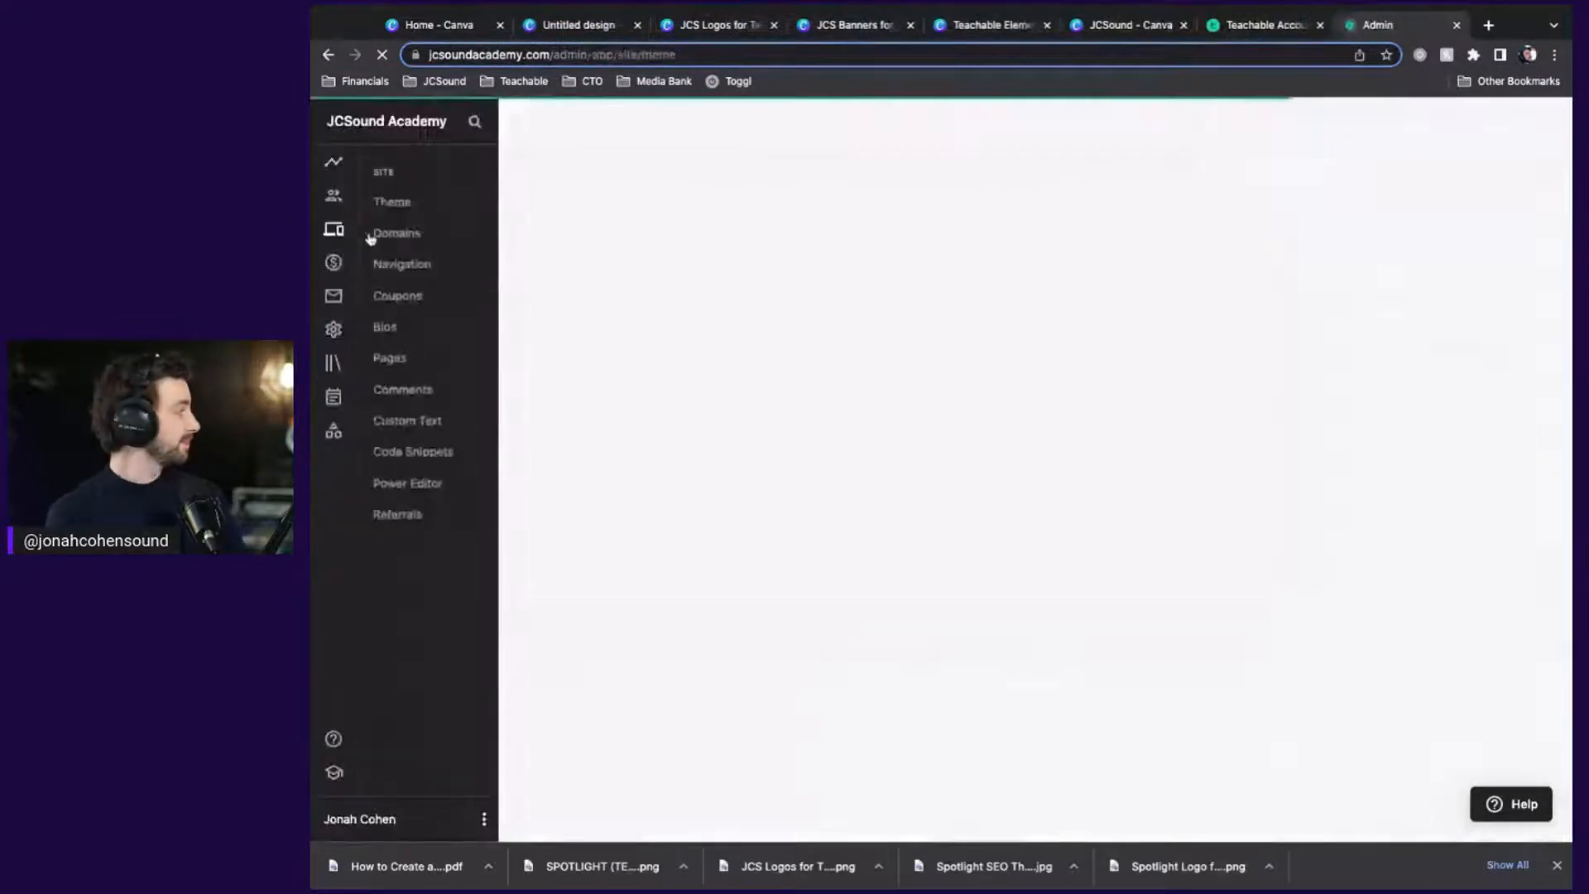
{"action": "left_click", "coordinate": [386, 202]}
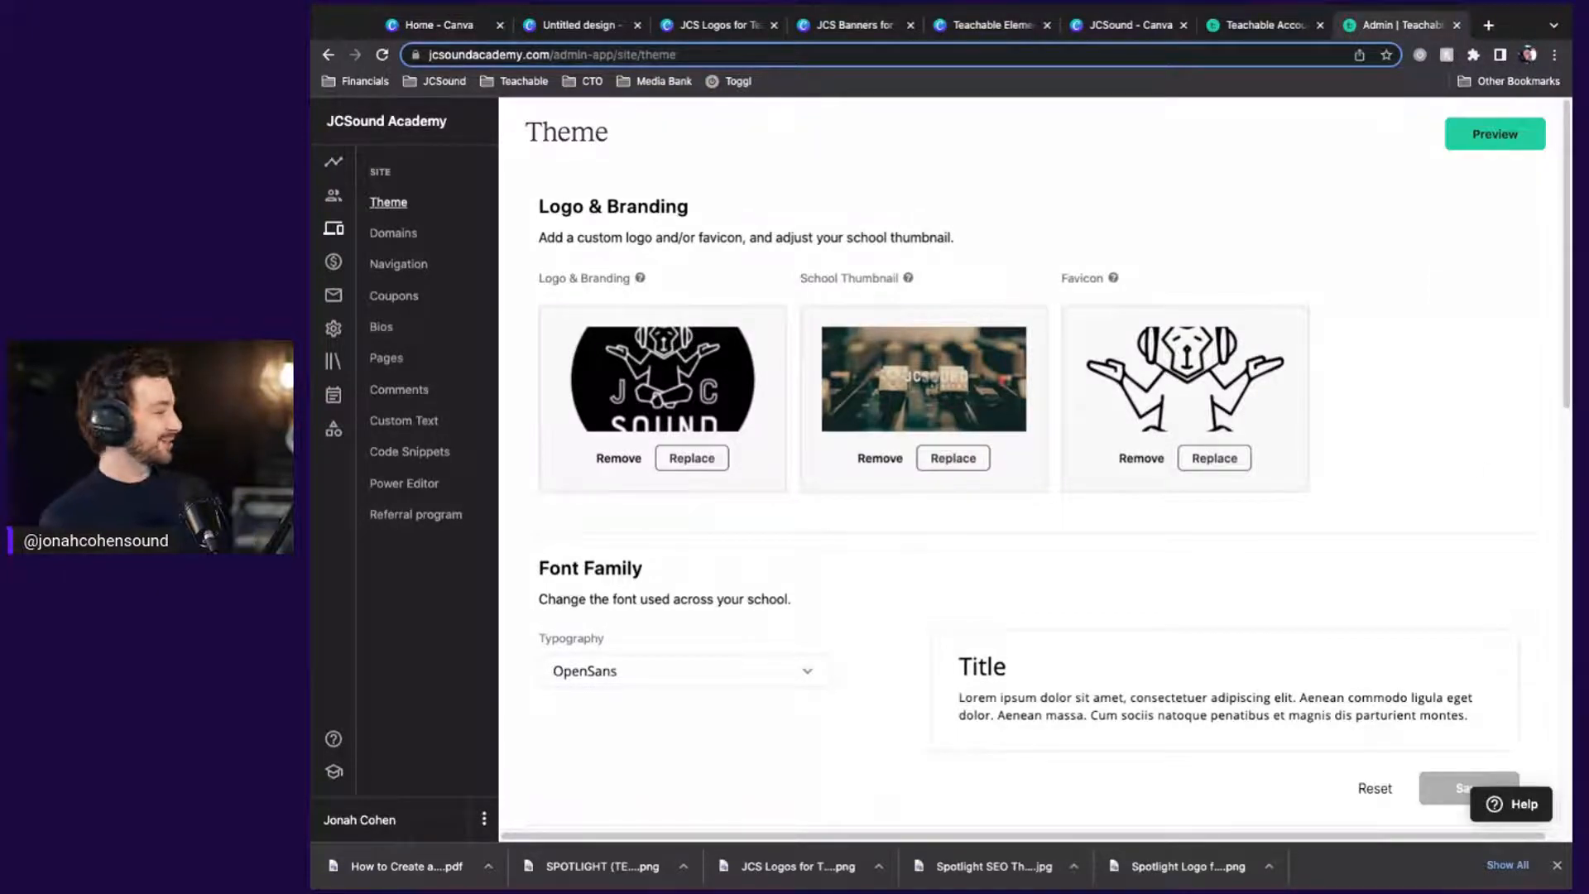
{"action": "scroll", "coordinate": [1034, 480], "scroll_direction": "down", "scroll_amount": 3}
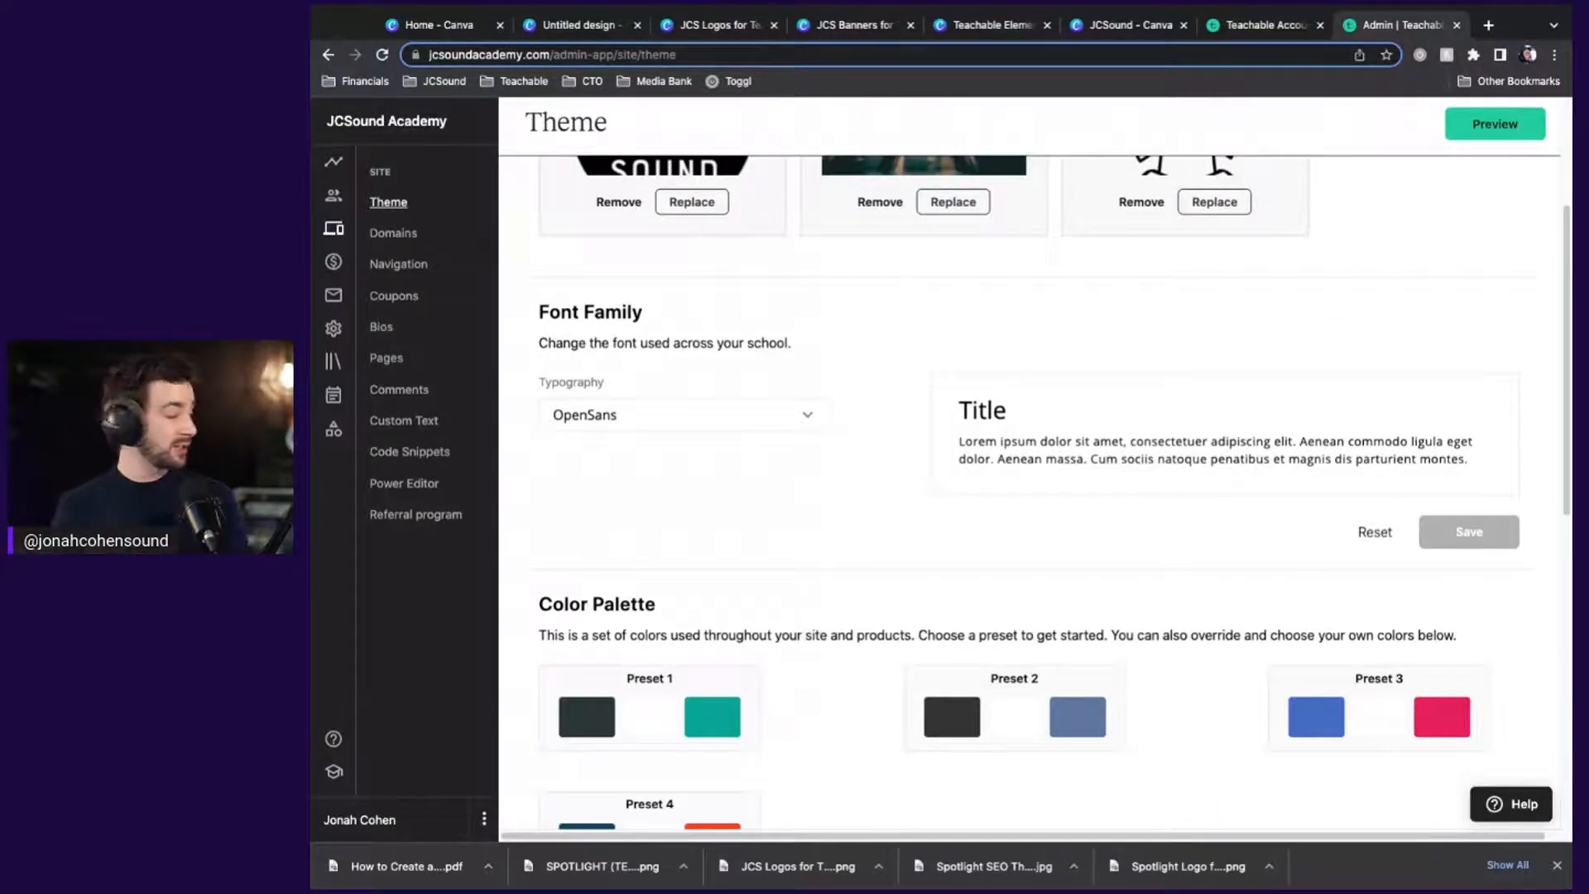
{"action": "scroll", "coordinate": [824, 439], "scroll_direction": "down", "scroll_amount": 4}
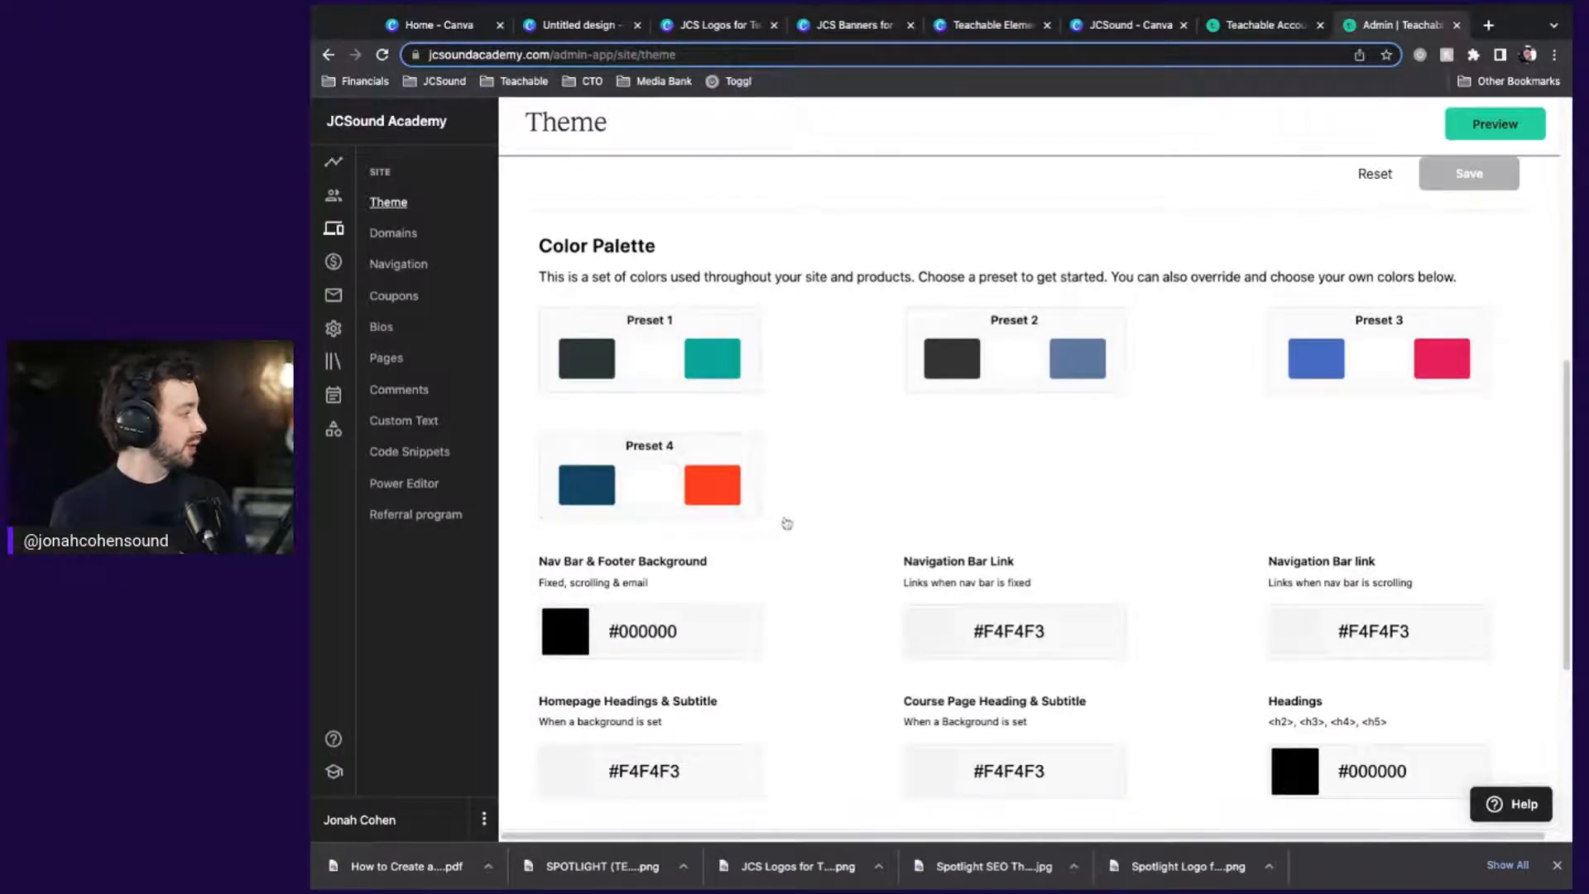
{"action": "scroll", "coordinate": [812, 557], "scroll_direction": "down", "scroll_amount": 3}
{"action": "scroll", "coordinate": [814, 561], "scroll_direction": "down", "scroll_amount": 2}
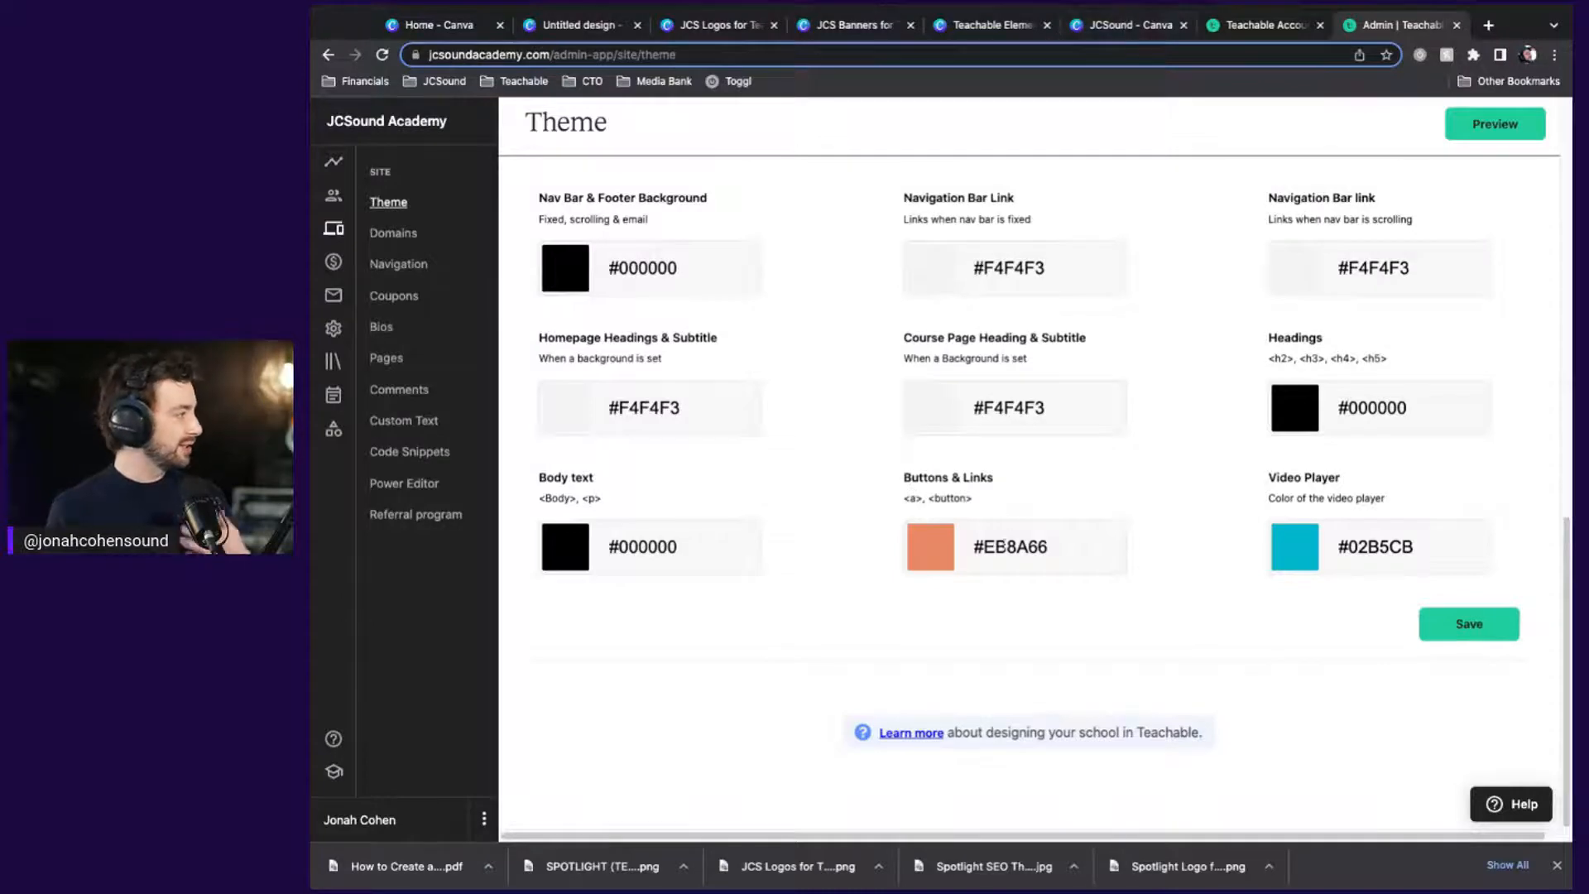
{"action": "left_click", "coordinate": [1130, 25]}
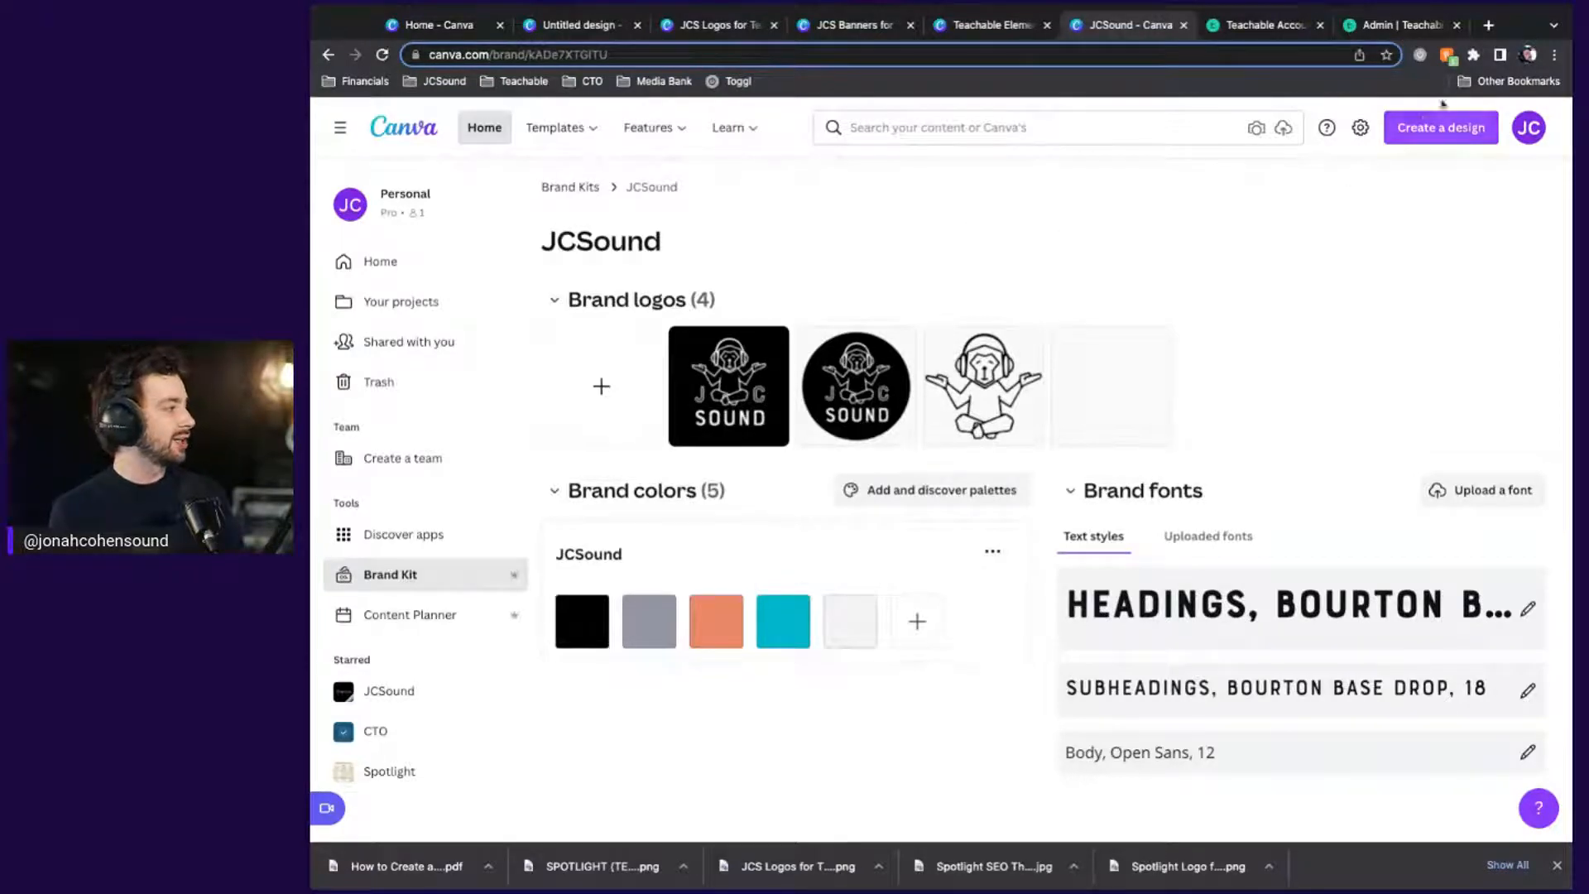
{"action": "left_click", "coordinate": [1404, 32]}
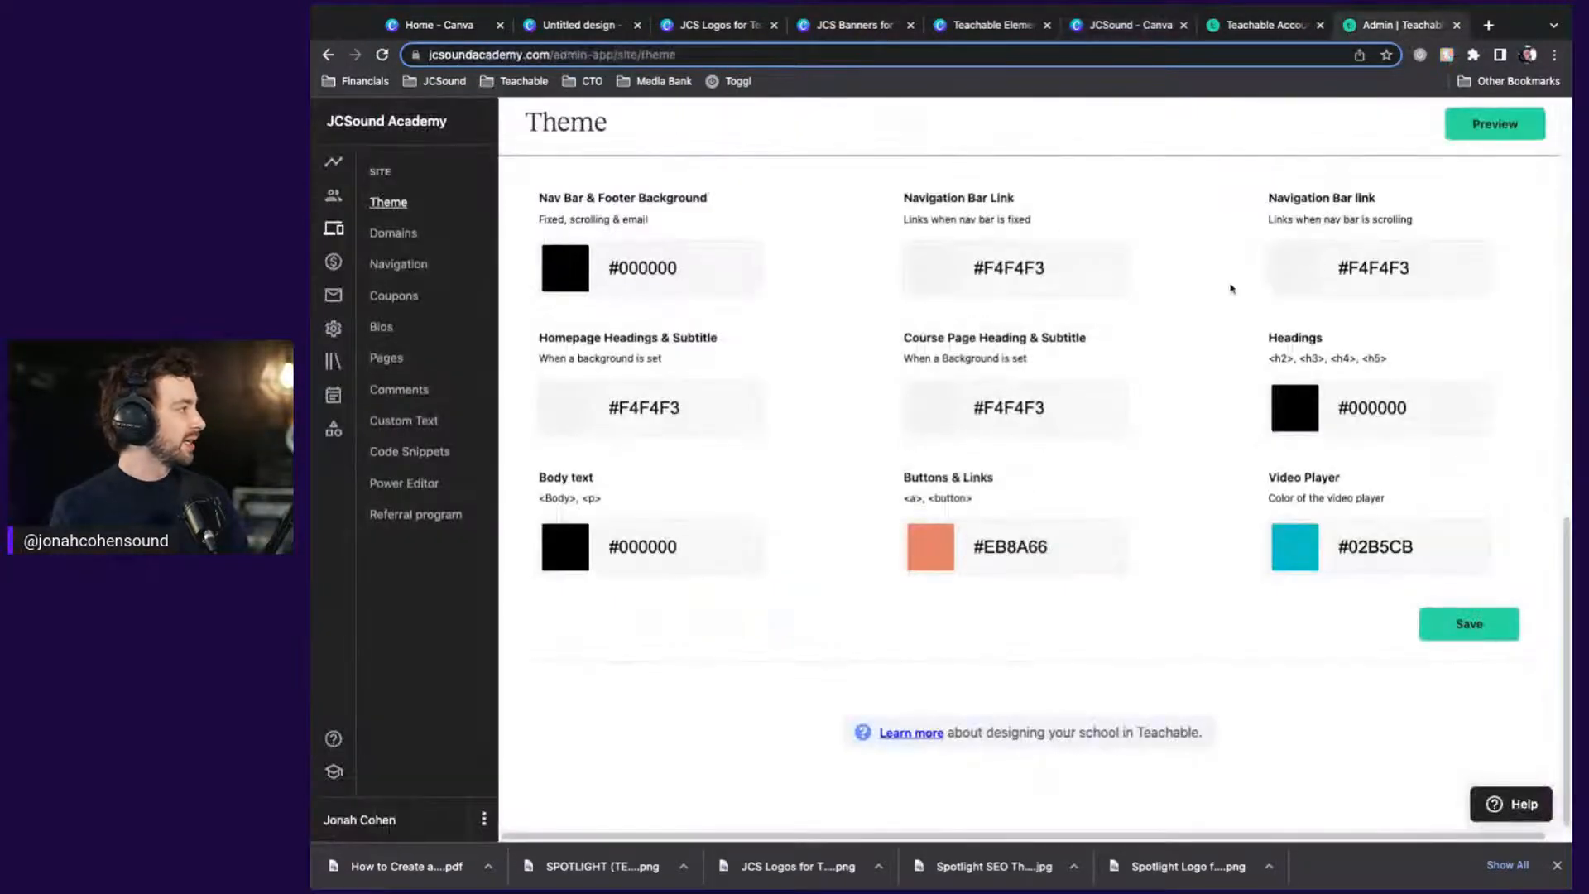
{"action": "scroll", "coordinate": [1230, 288], "scroll_direction": "up", "scroll_amount": 15}
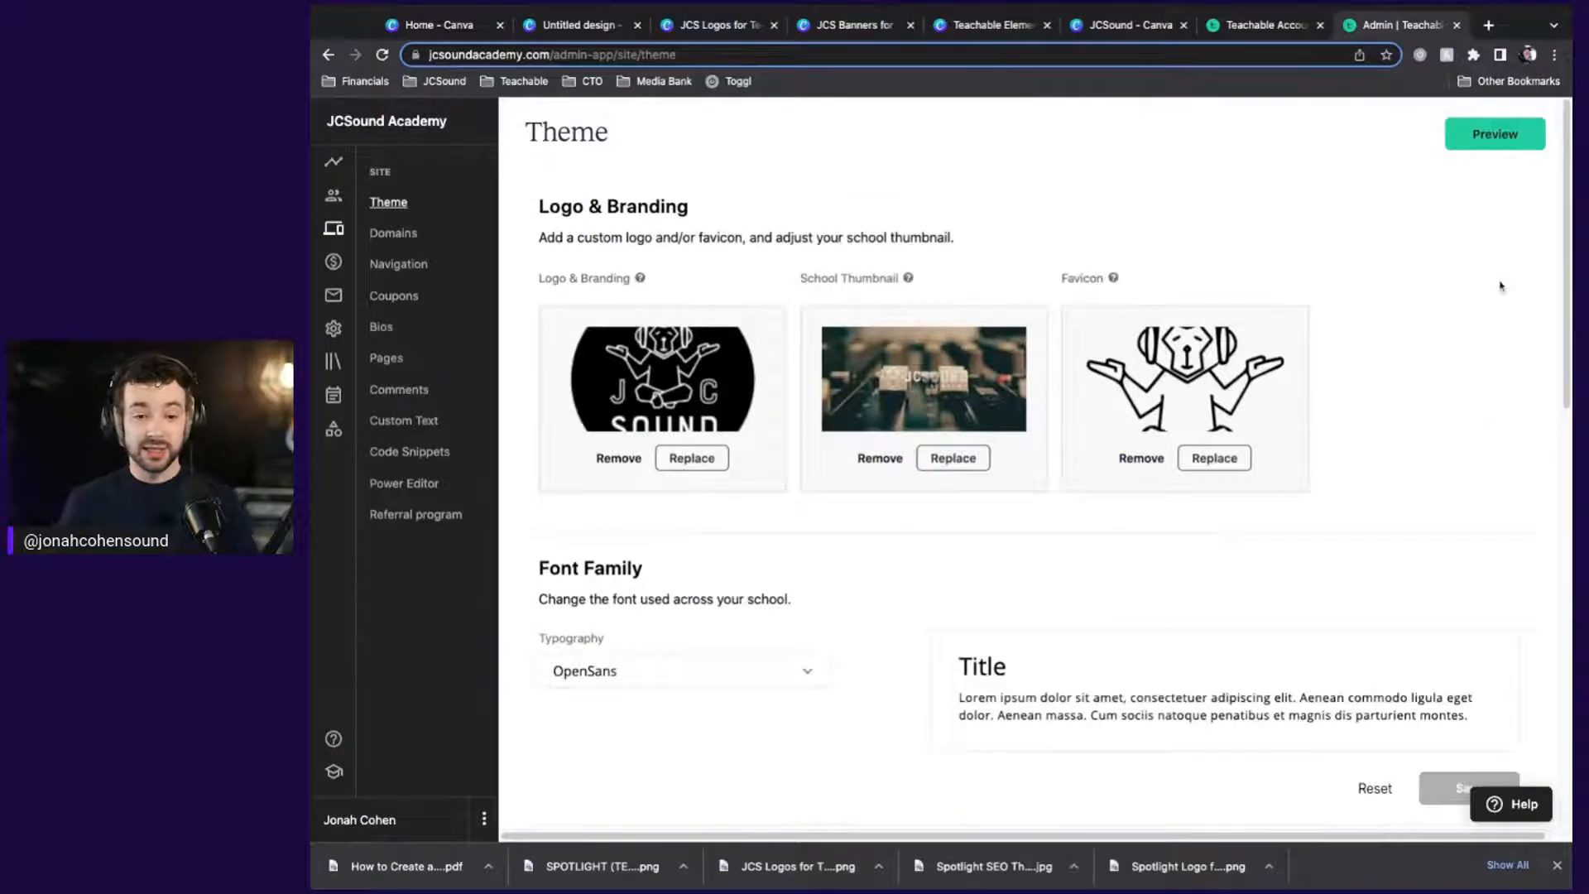
Preview the JCSound Academy homepage as a public visitor and scroll past the banner and welcome section
{"action": "left_click", "coordinate": [1481, 134]}
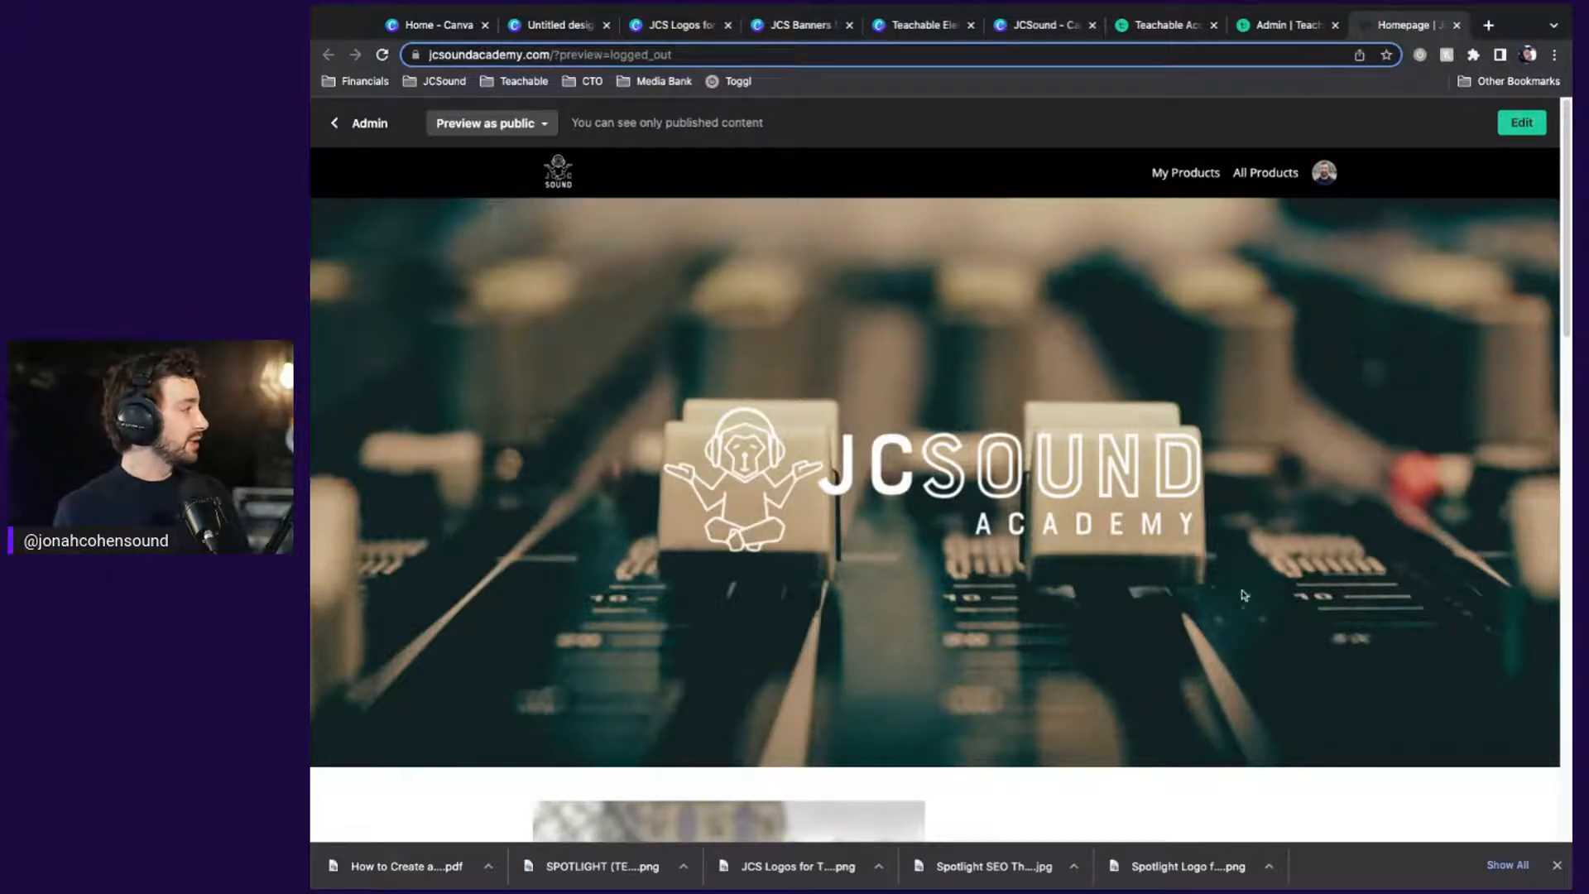
{"action": "scroll", "coordinate": [1265, 582], "scroll_direction": "down", "scroll_amount": 5}
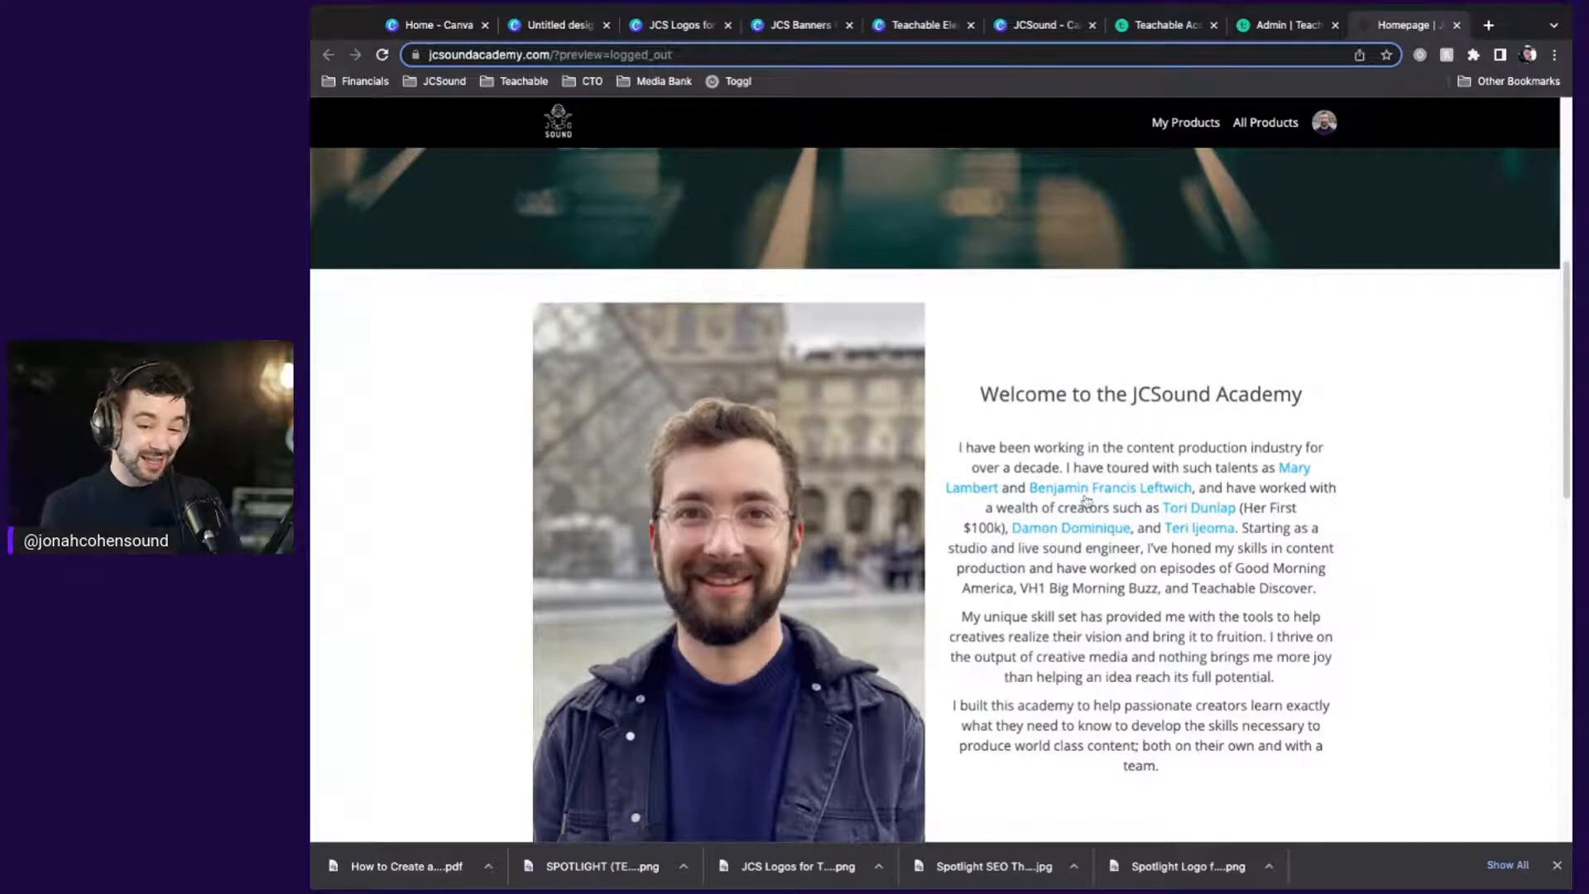
{"action": "scroll", "coordinate": [1086, 501], "scroll_direction": "down", "scroll_amount": 8}
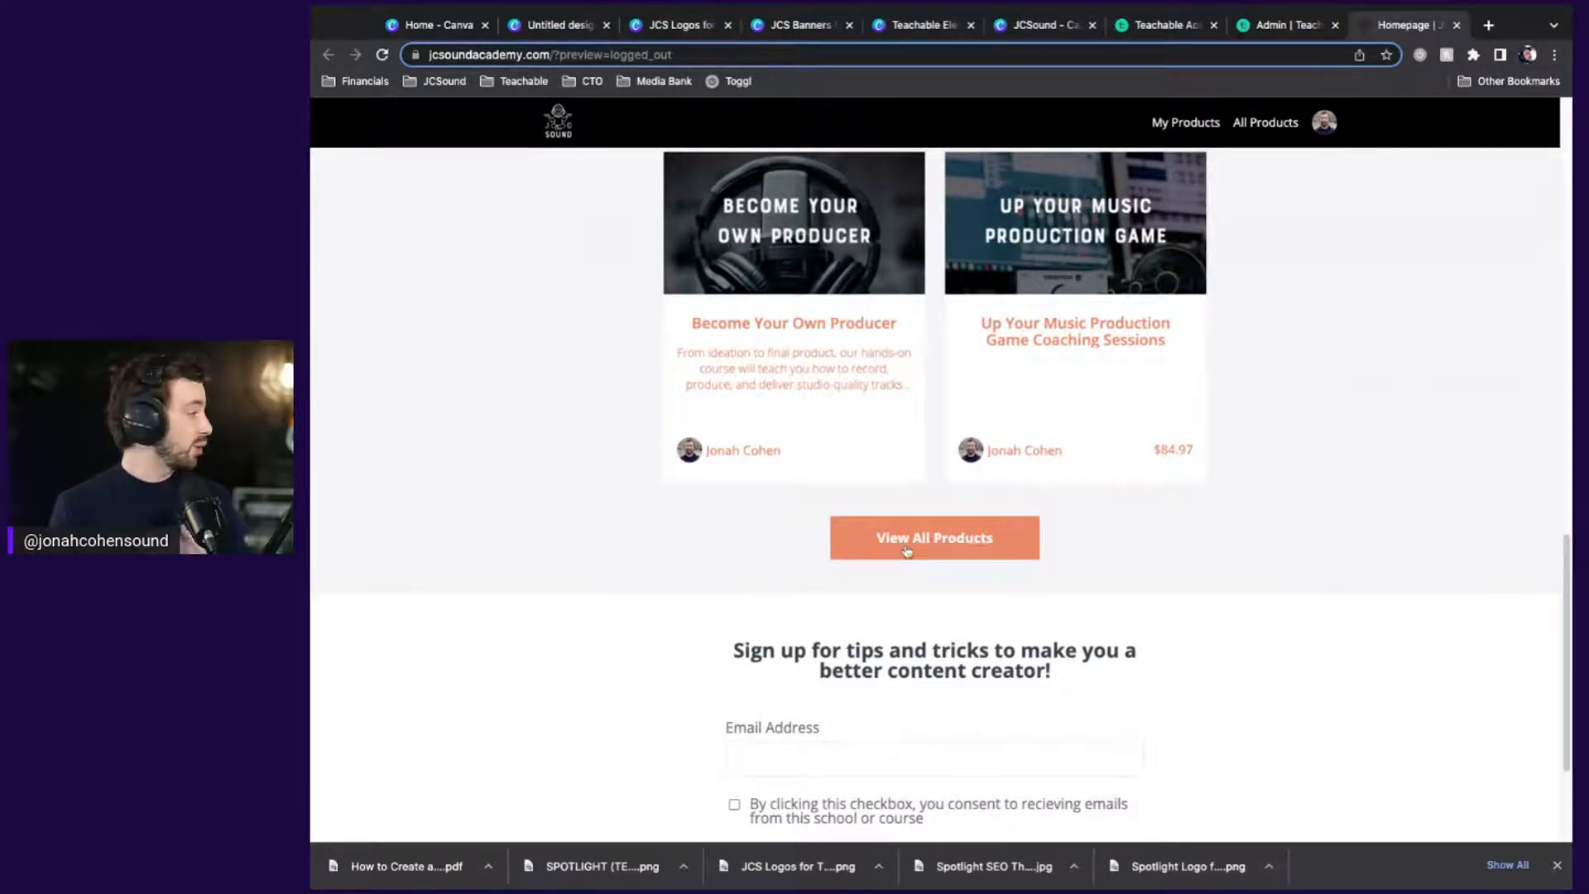
{"action": "scroll", "coordinate": [908, 550], "scroll_direction": "down", "scroll_amount": 3}
{"action": "scroll", "coordinate": [908, 550], "scroll_direction": "up", "scroll_amount": 15}
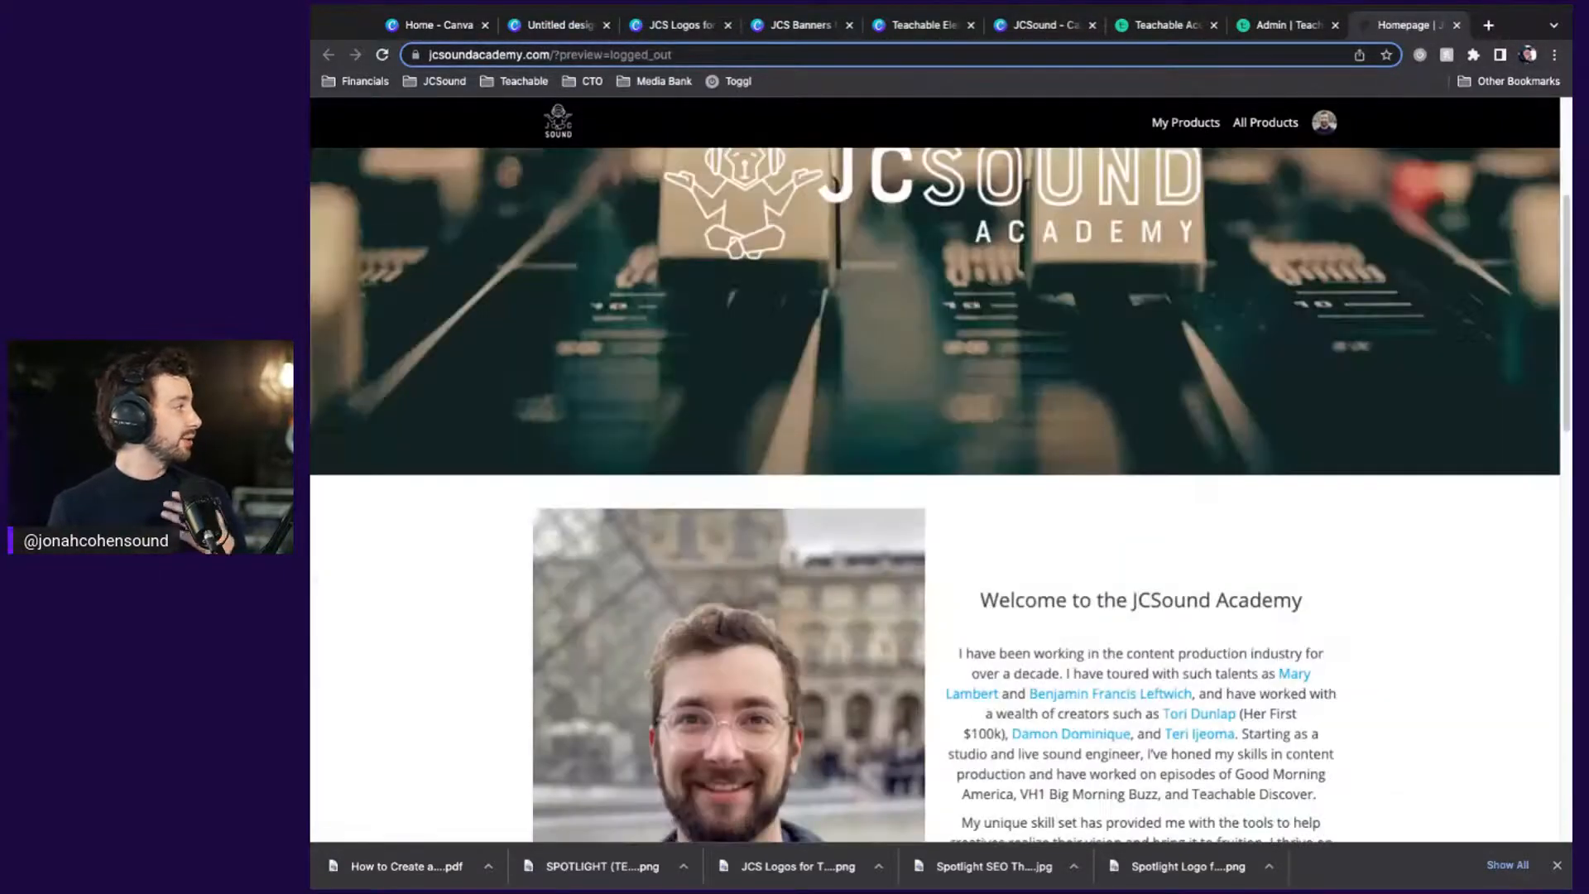
Load jonahcohensound.com in a new browser tab
{"action": "key", "text": "ctrl+t"}
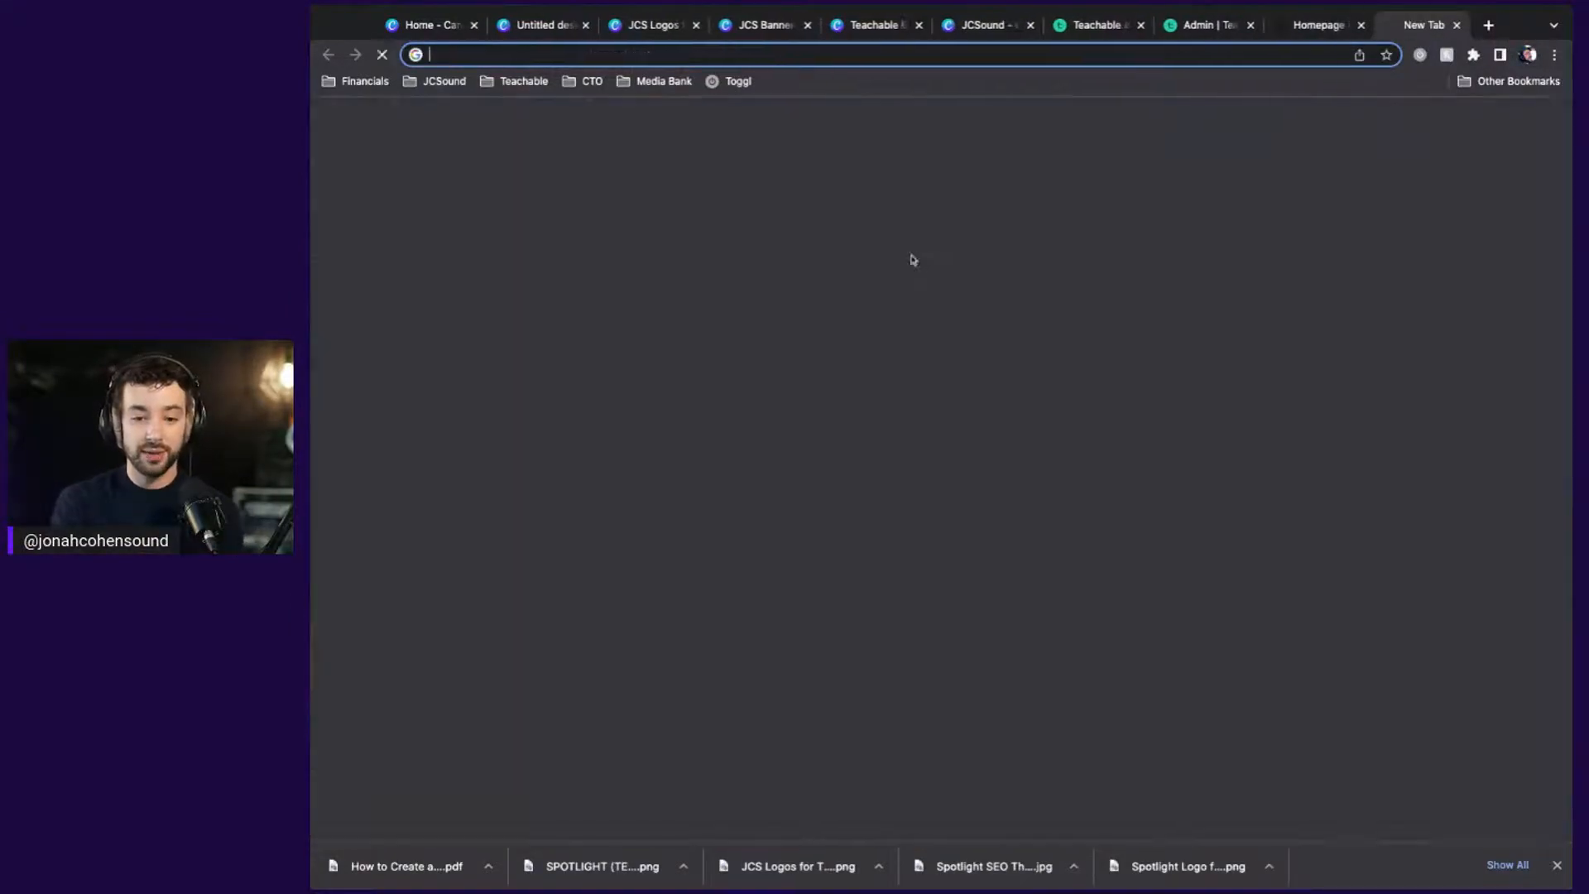
{"action": "type", "text": "jonahcohensound.com"}
{"action": "key", "text": "Return"}
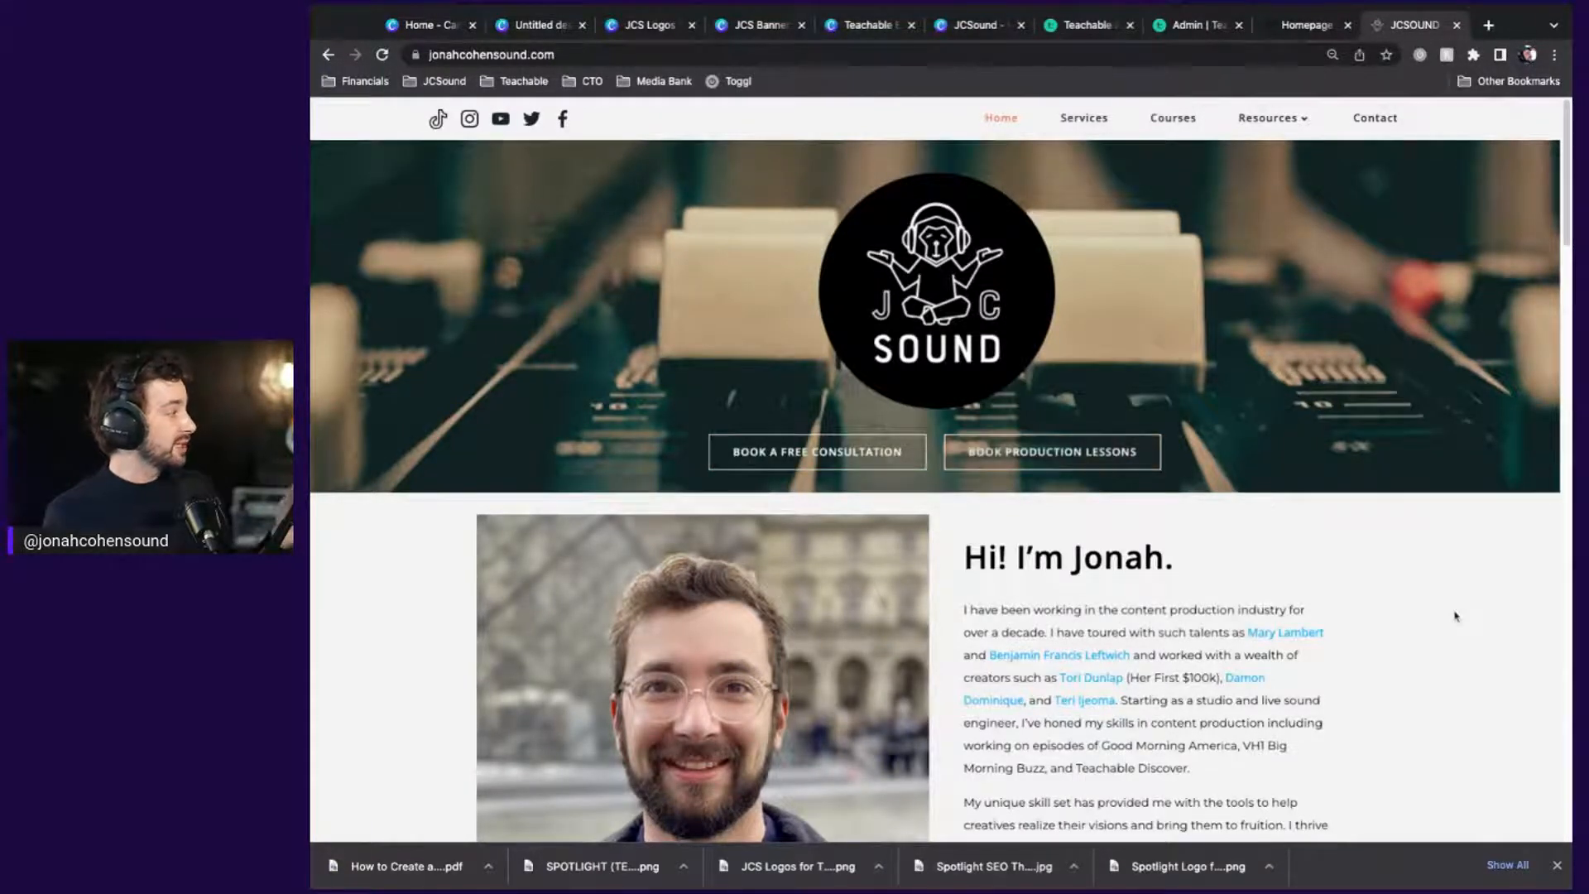
From the homepage preview, open the Become Your Own Producer course page and scroll through it
{"action": "left_click", "coordinate": [1347, 23]}
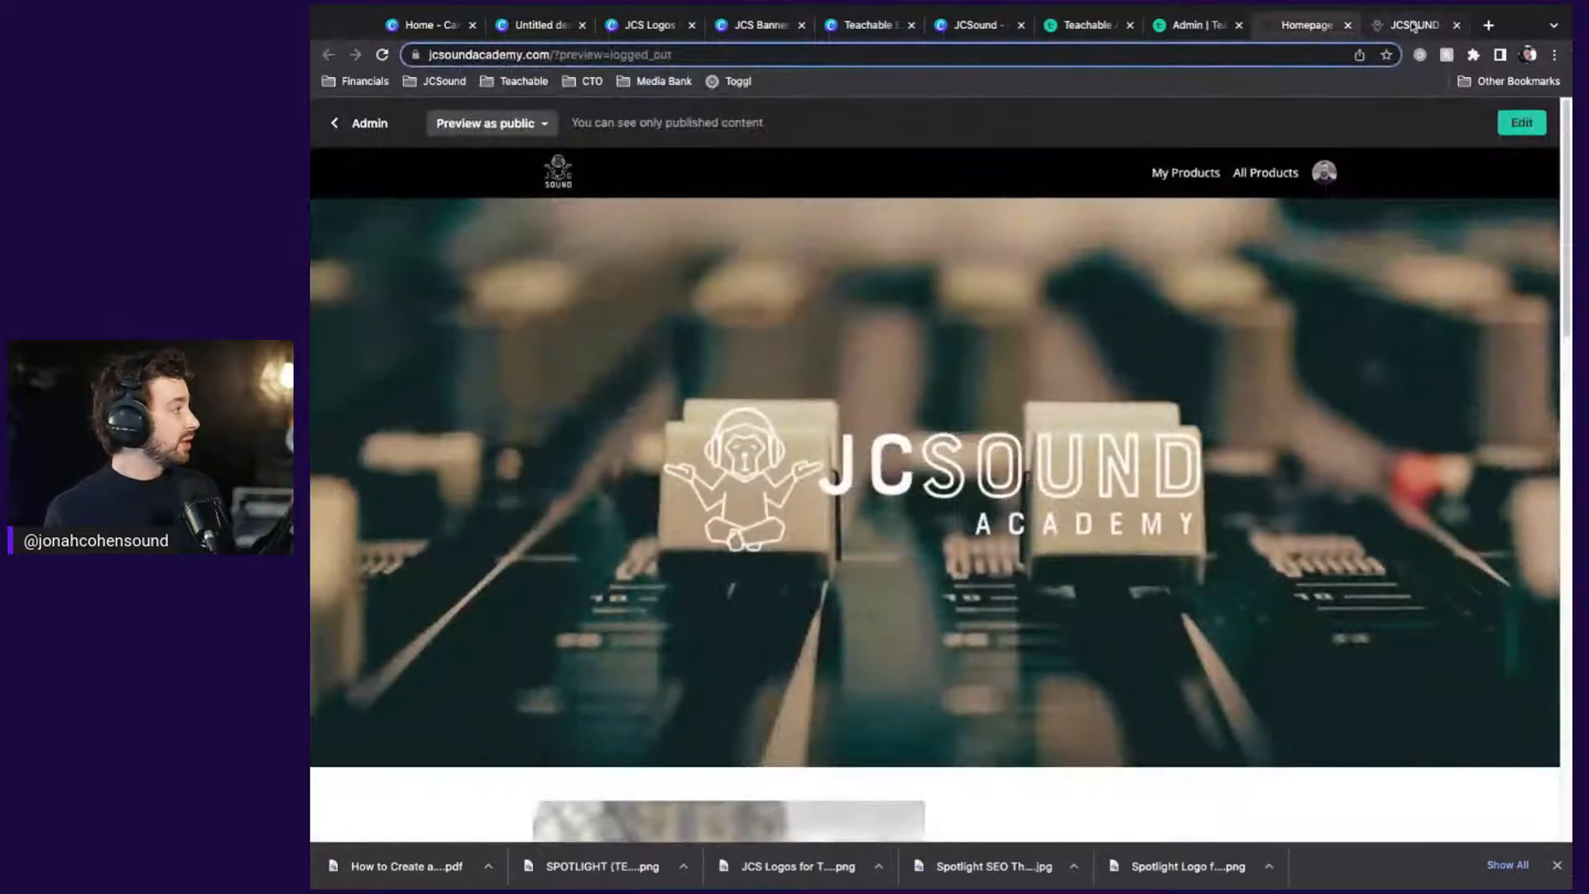
{"action": "left_click", "coordinate": [1384, 18]}
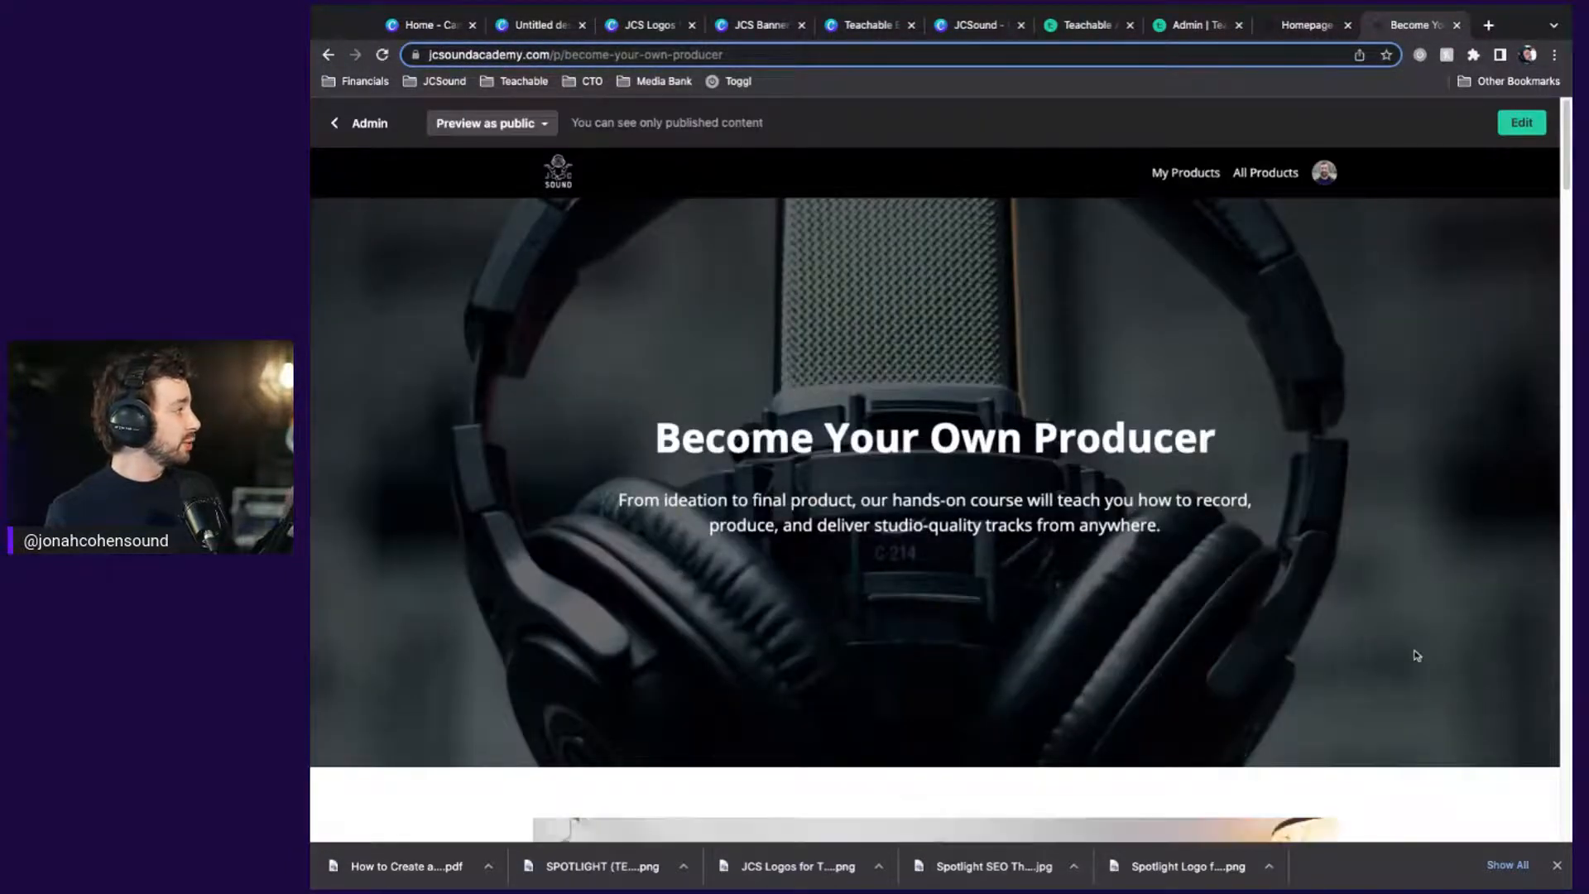
{"action": "scroll", "coordinate": [1417, 655], "scroll_direction": "down", "scroll_amount": 12}
{"action": "scroll", "coordinate": [938, 496], "scroll_direction": "down", "scroll_amount": 10}
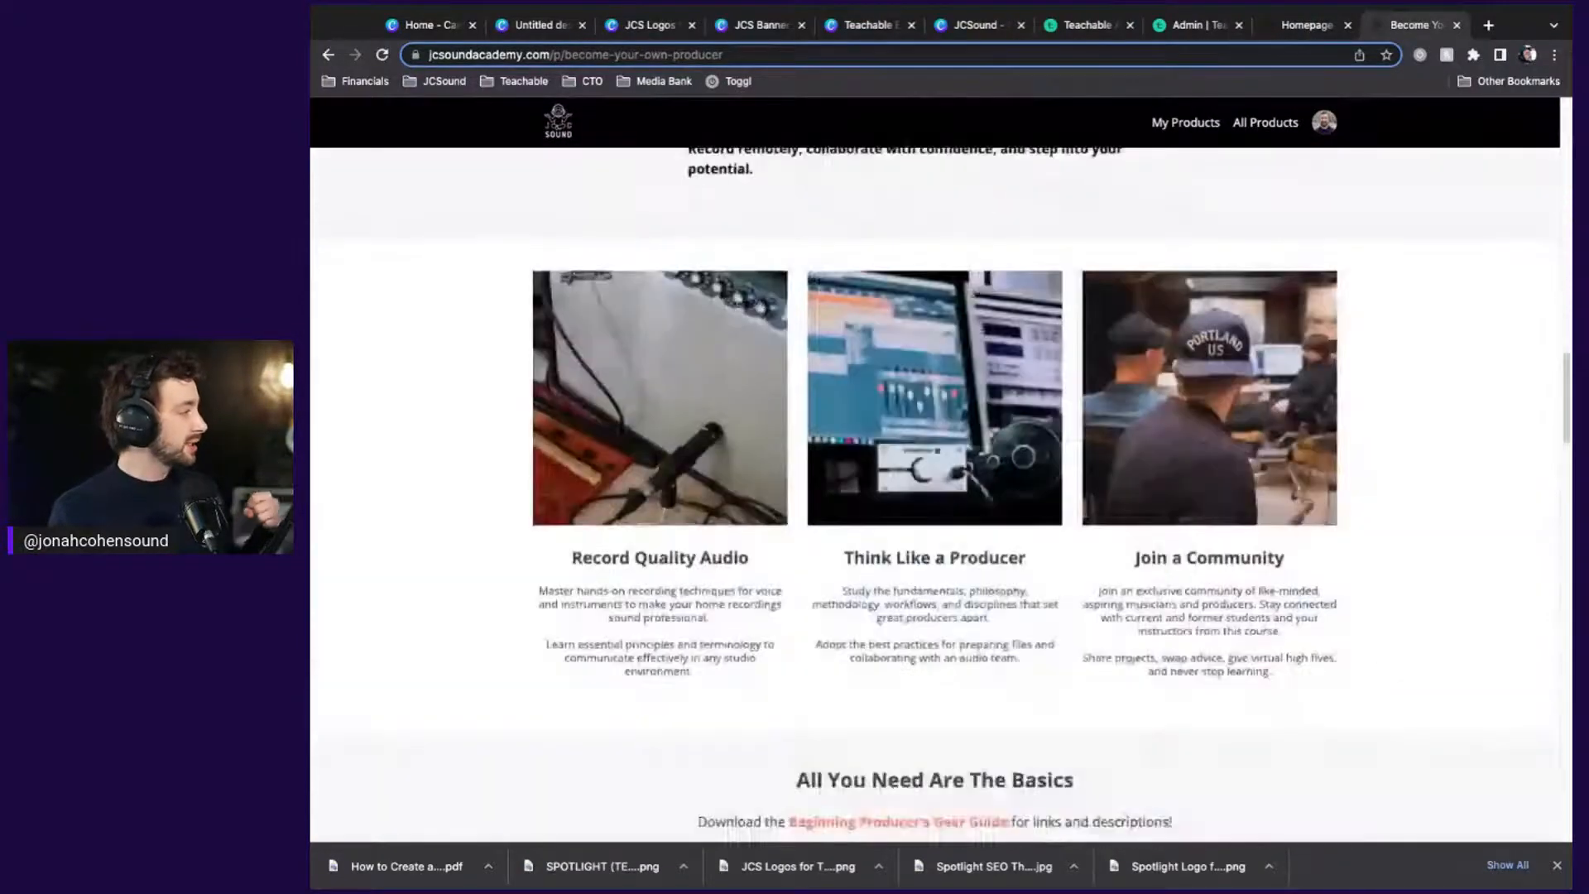
{"action": "scroll", "coordinate": [941, 496], "scroll_direction": "down", "scroll_amount": 10}
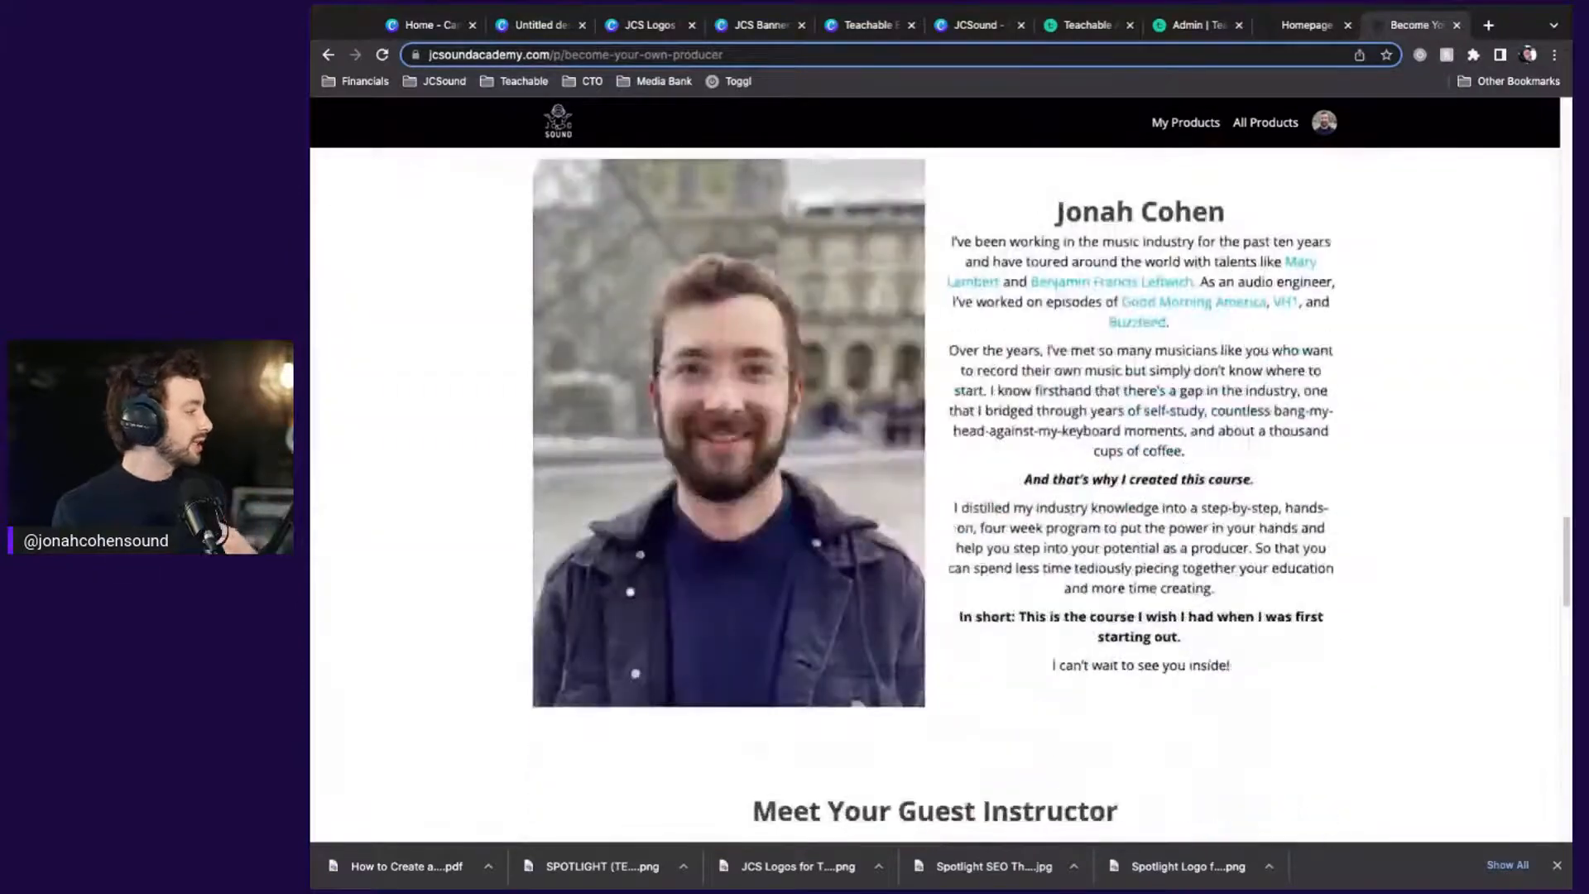
Close the course page and homepage preview tabs to get back to the Theme settings
{"action": "left_click", "coordinate": [1456, 25]}
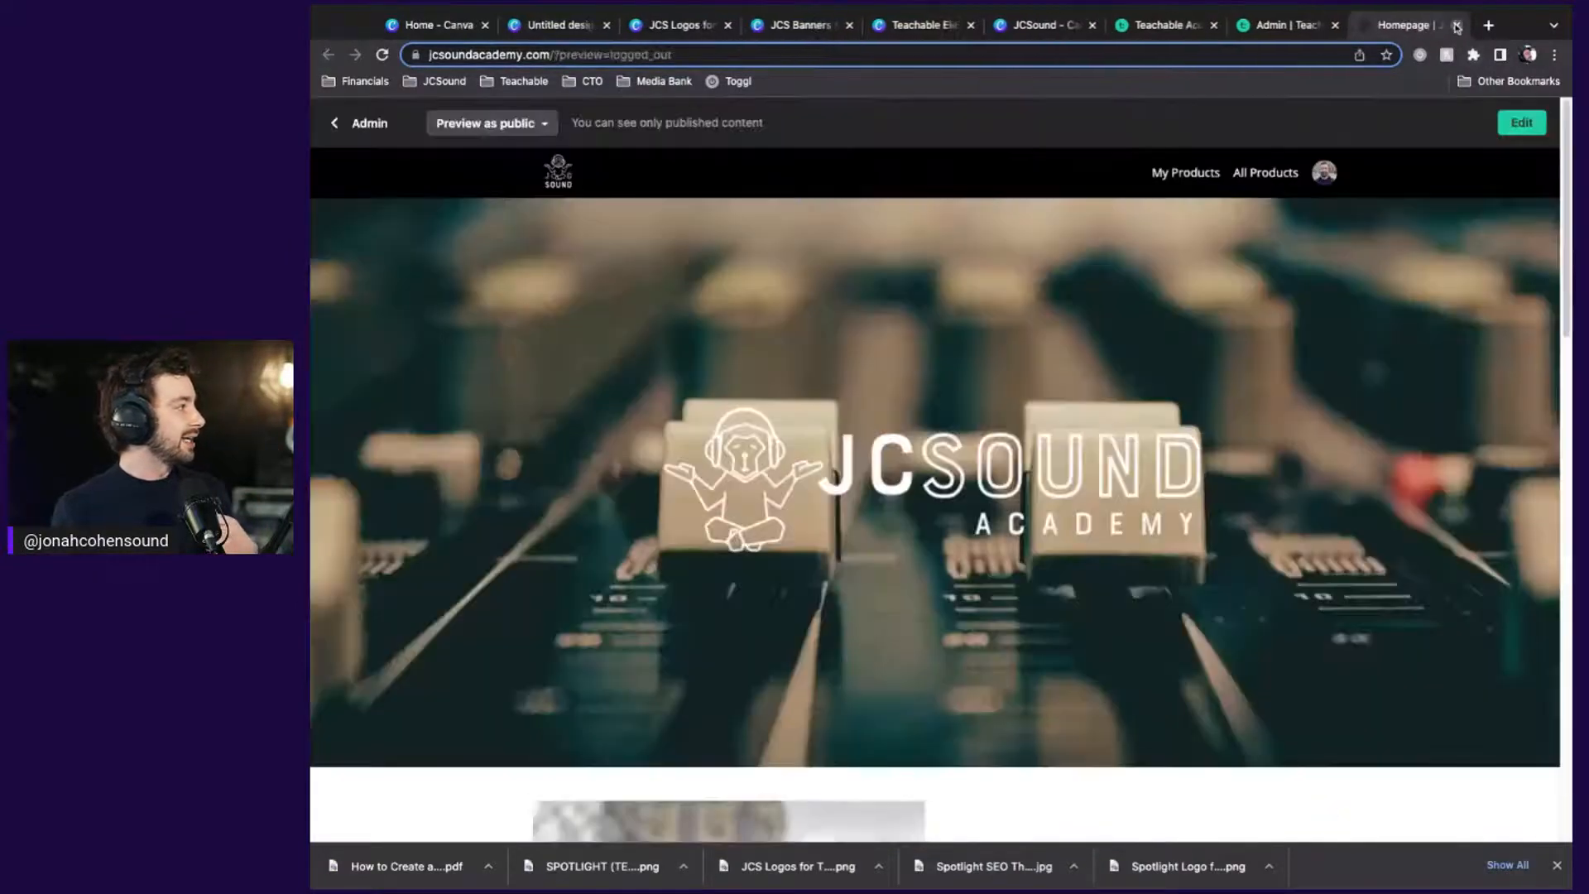
{"action": "left_click", "coordinate": [1456, 25]}
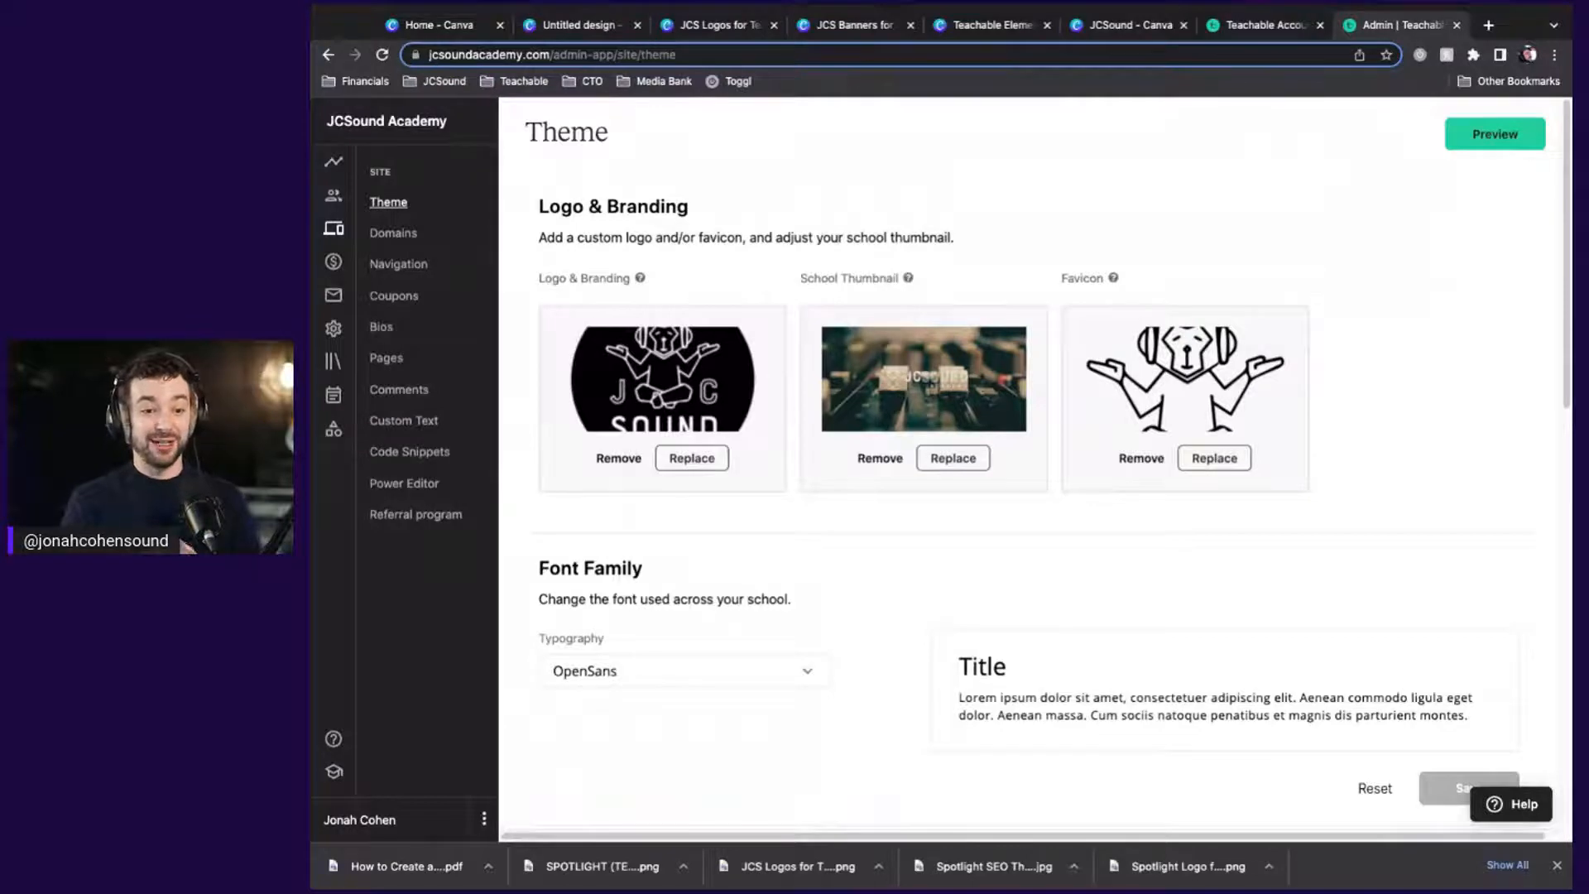
{"action": "key", "text": "super+Tab"}
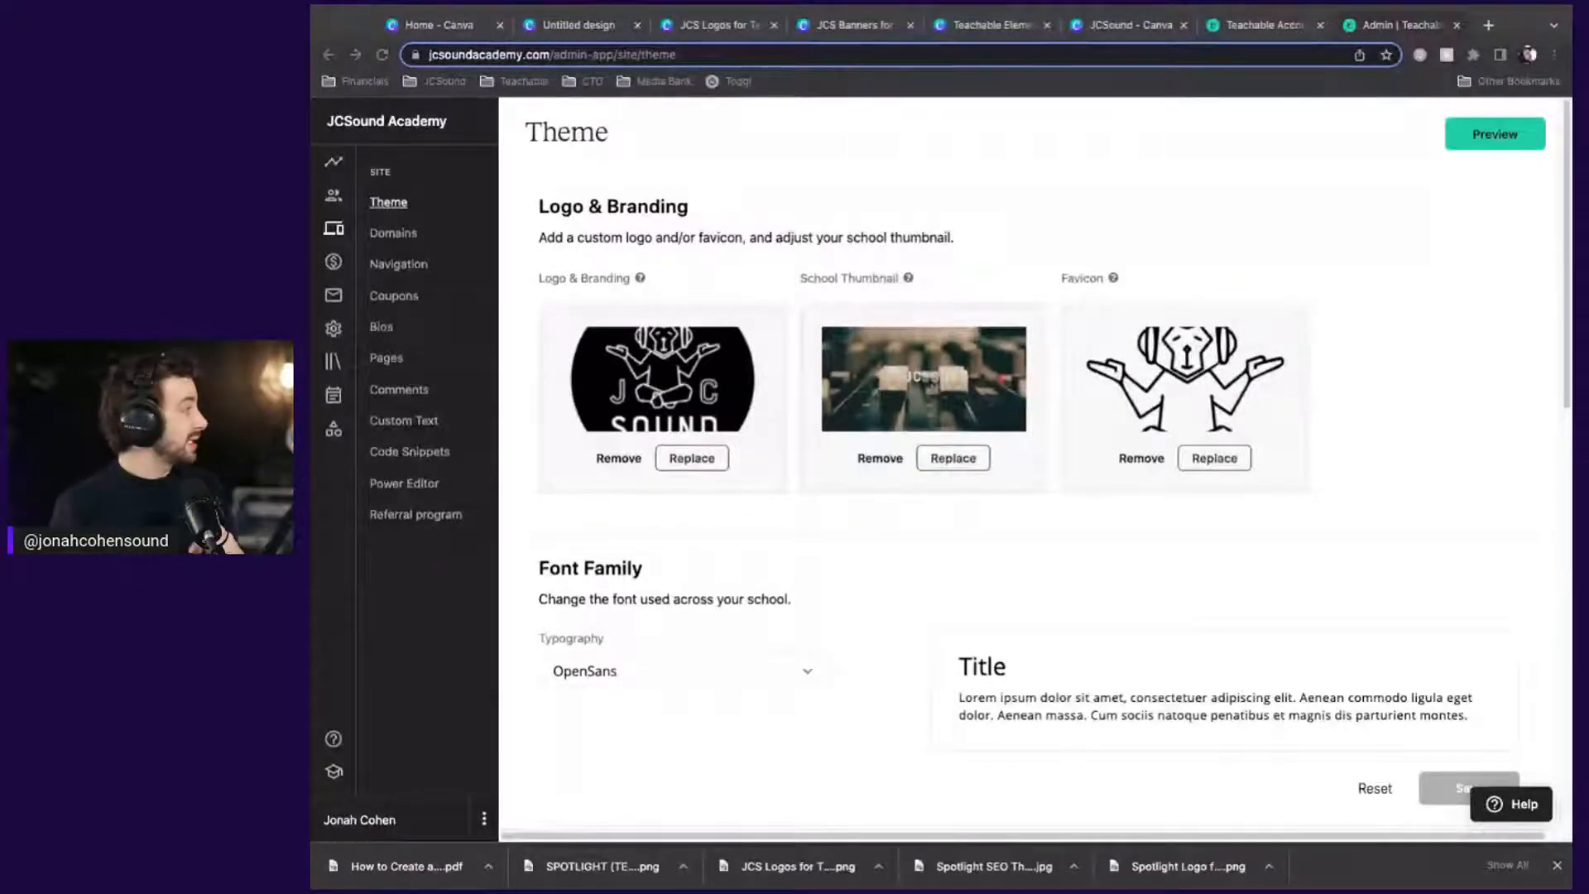
Inspect the JCS Banners for Teachable background photo and page-2 JCSOUND ACADEMY logo, then return to Teachable
{"action": "left_click", "coordinate": [1149, 30]}
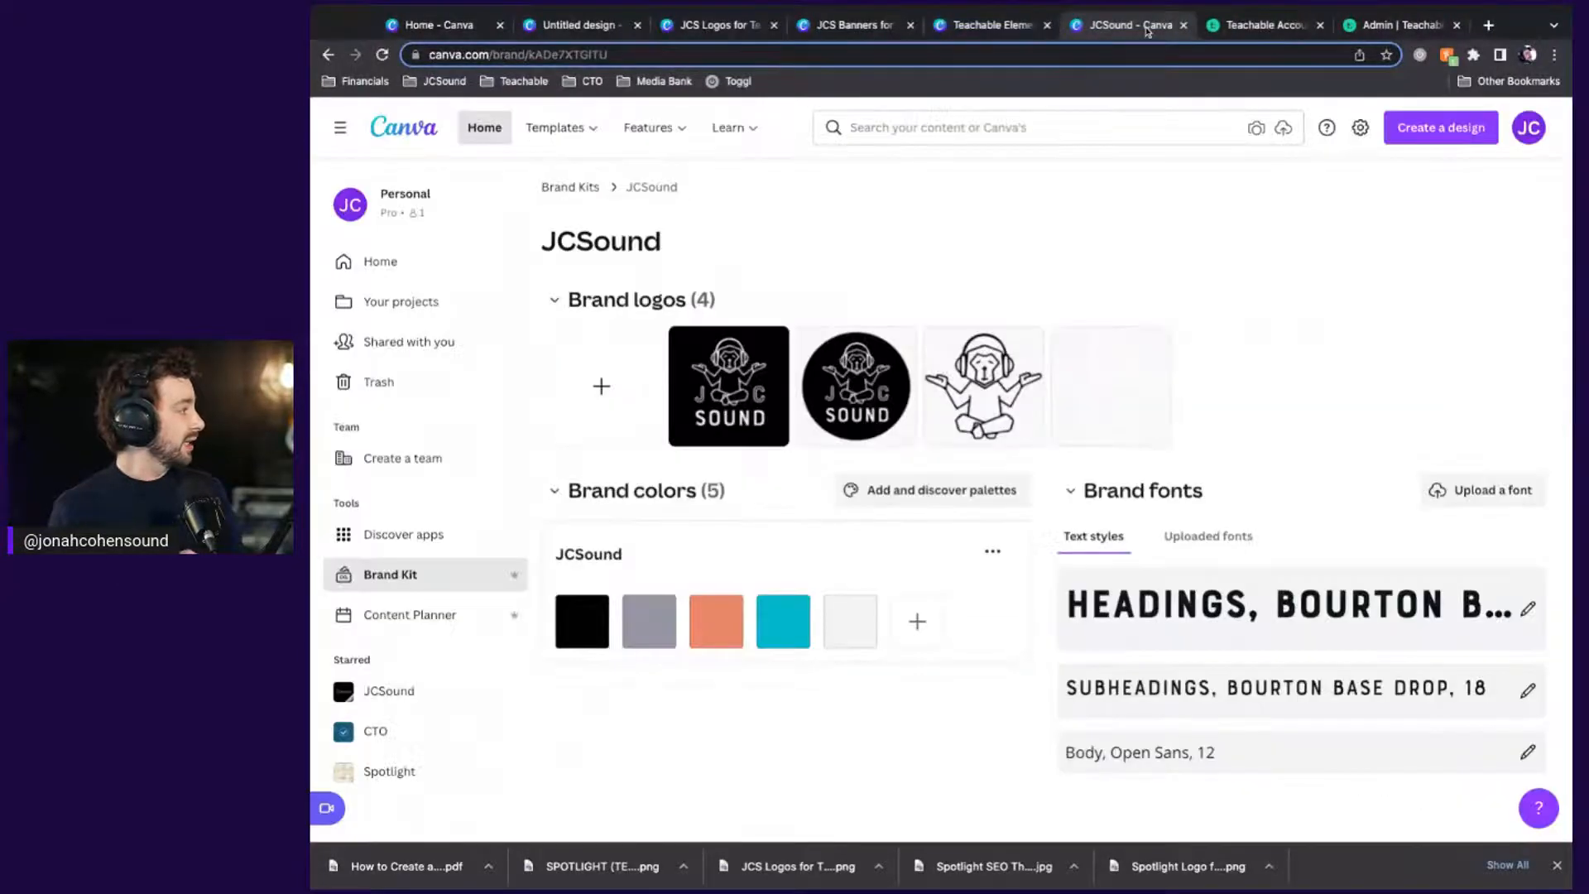
{"action": "left_click", "coordinate": [965, 28]}
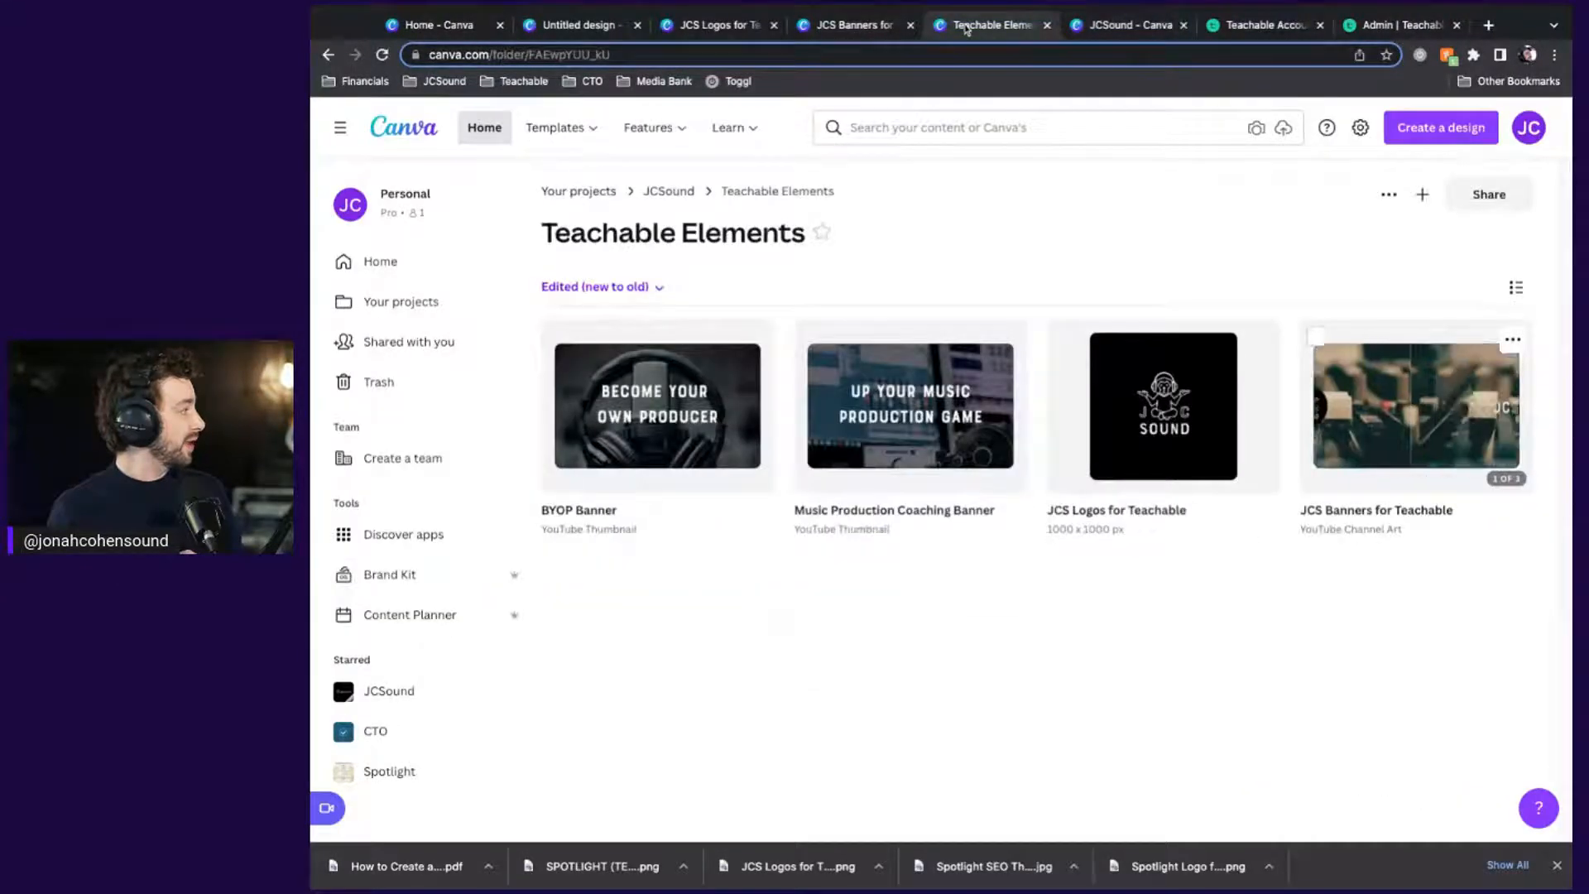
{"action": "left_click", "coordinate": [855, 25]}
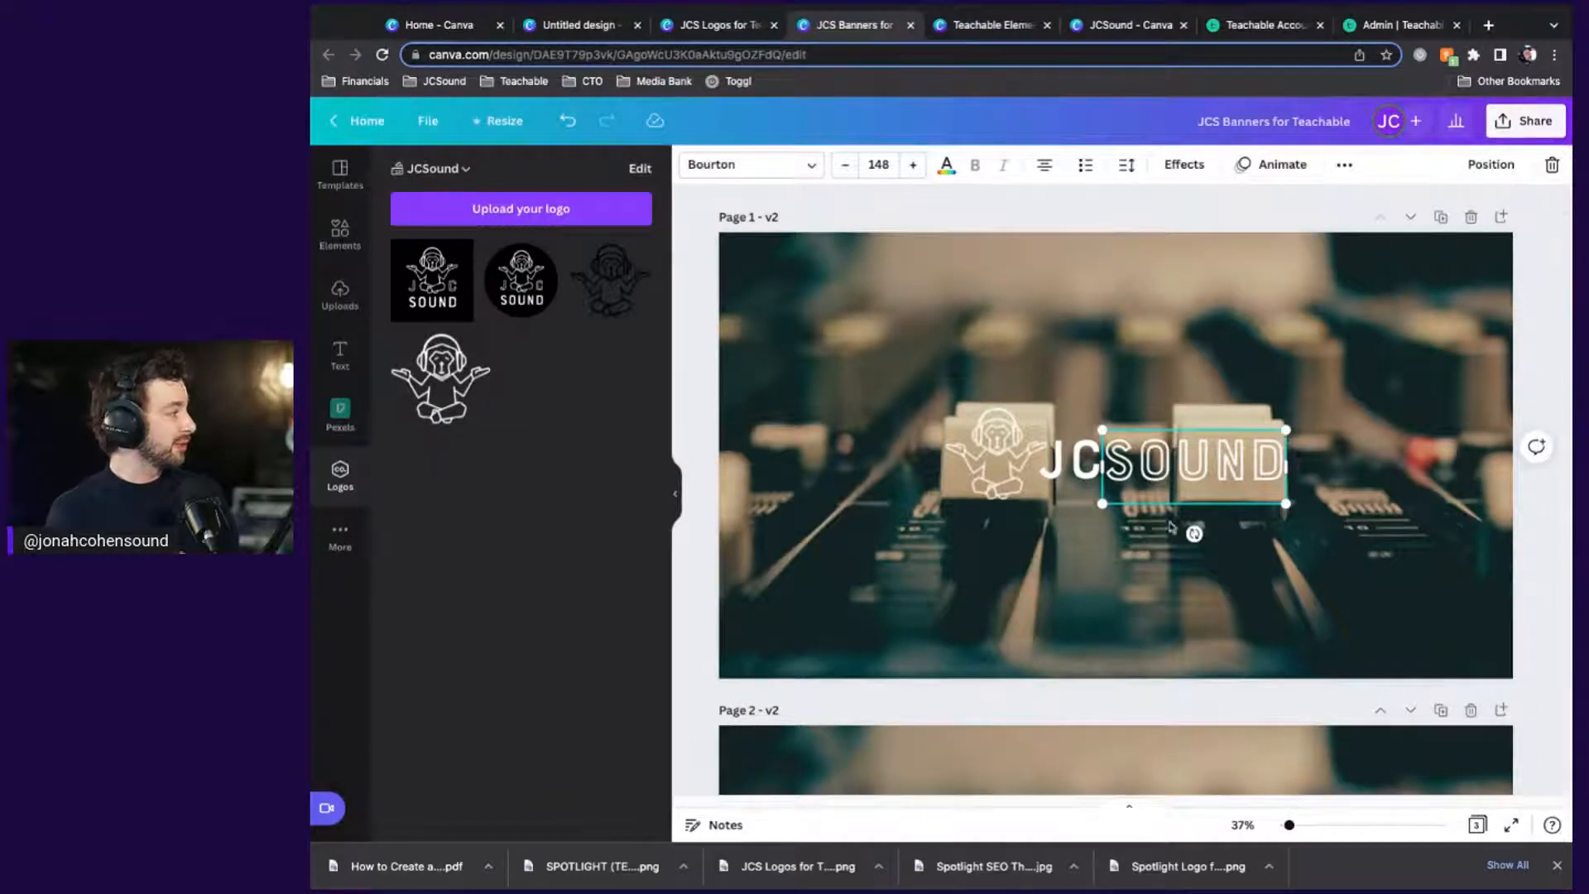
{"action": "left_click", "coordinate": [1313, 591]}
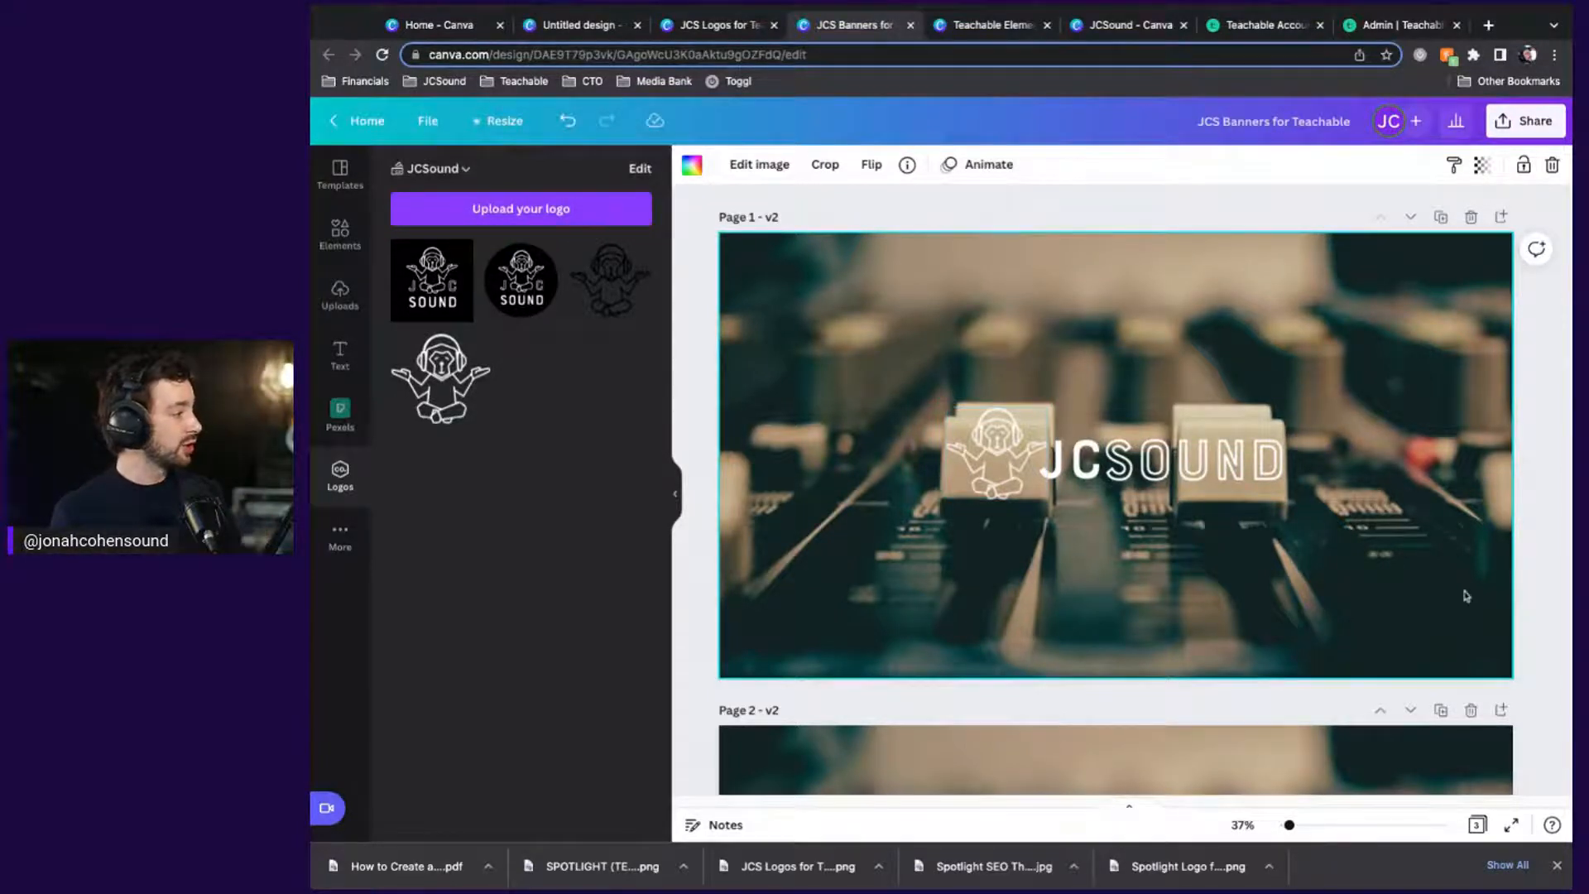
{"action": "scroll", "coordinate": [1552, 610], "scroll_direction": "down", "scroll_amount": 5}
{"action": "left_click_drag", "start_coordinate": [1549, 604], "coordinate": [940, 321]}
{"action": "left_click", "coordinate": [1540, 498]}
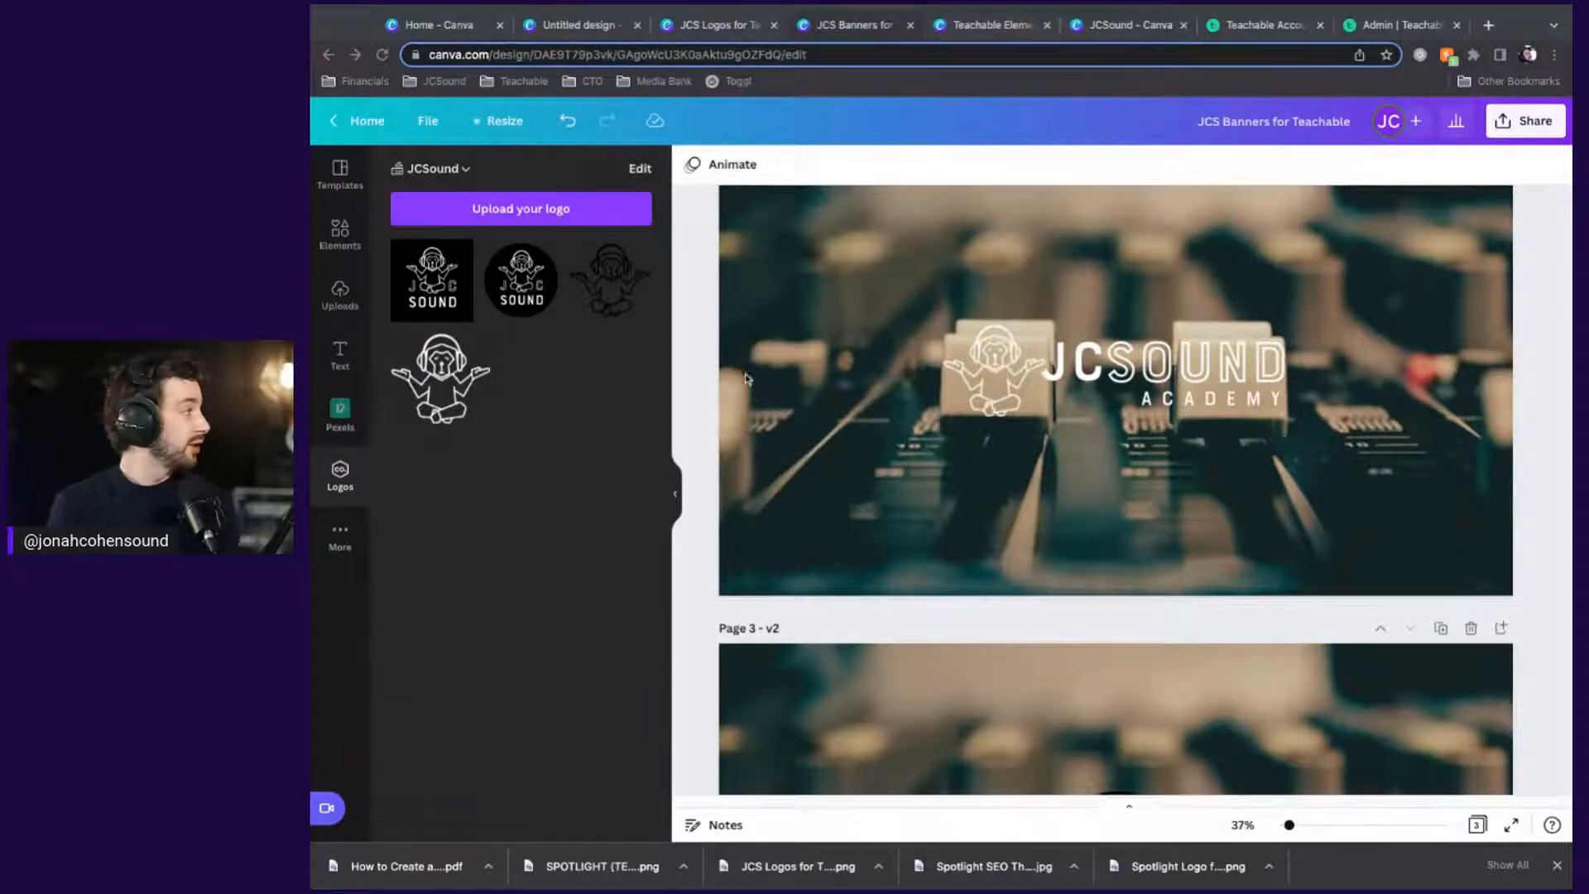
{"action": "left_click", "coordinate": [1407, 25]}
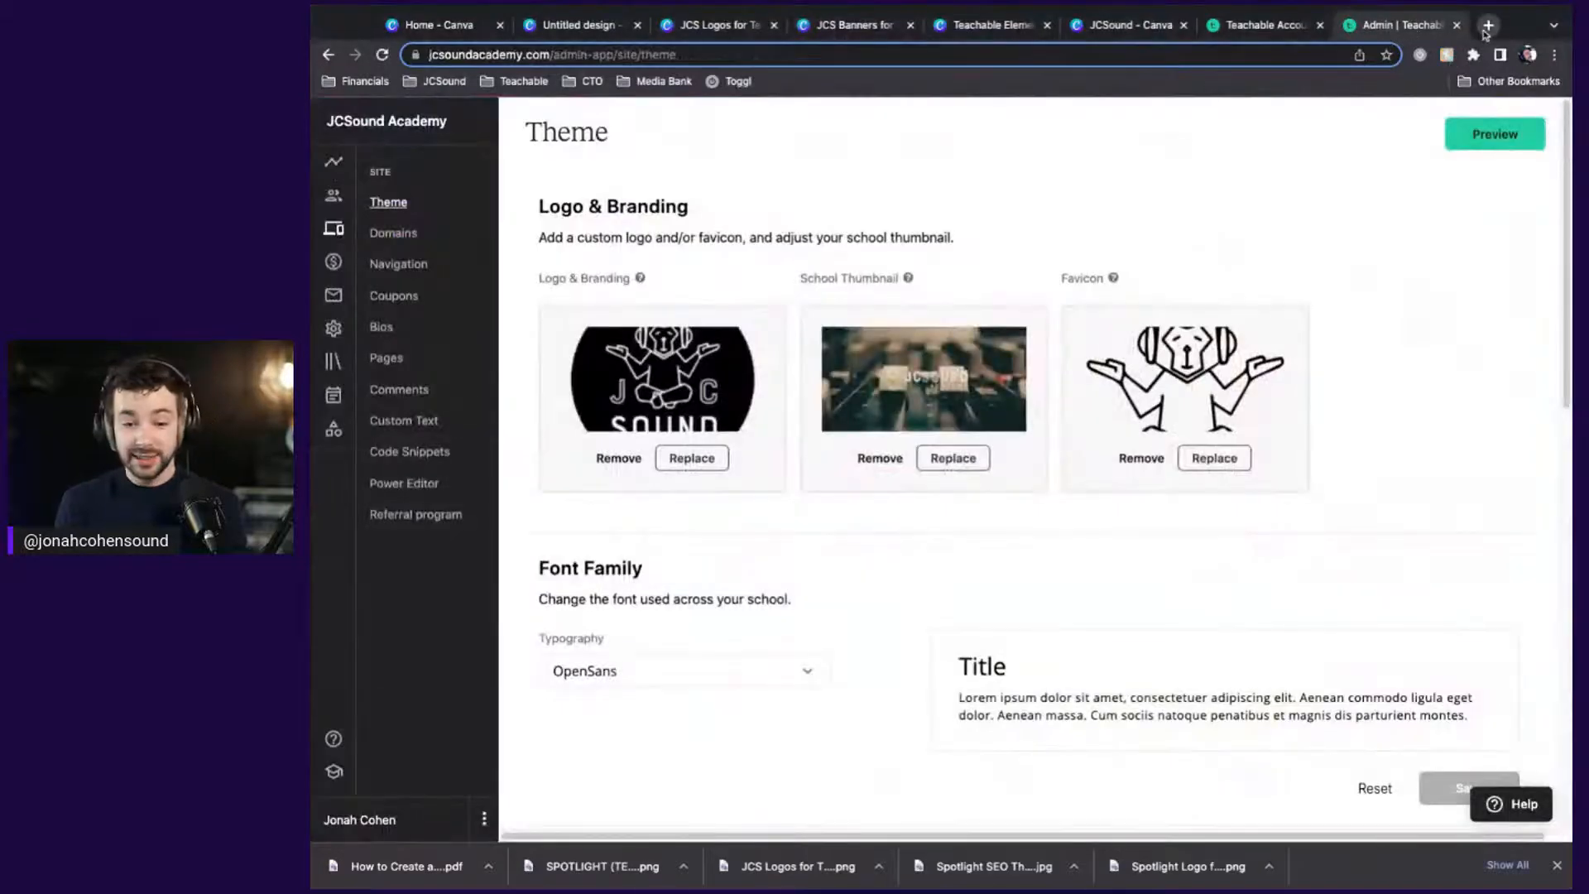
Load Kaye Putnam's brand archetypes article in a new tab and read down to its brand personality quiz
{"action": "left_click", "coordinate": [1487, 28]}
{"action": "type", "text": "https://www.kayeputnam.com/brand-archetypes/"}
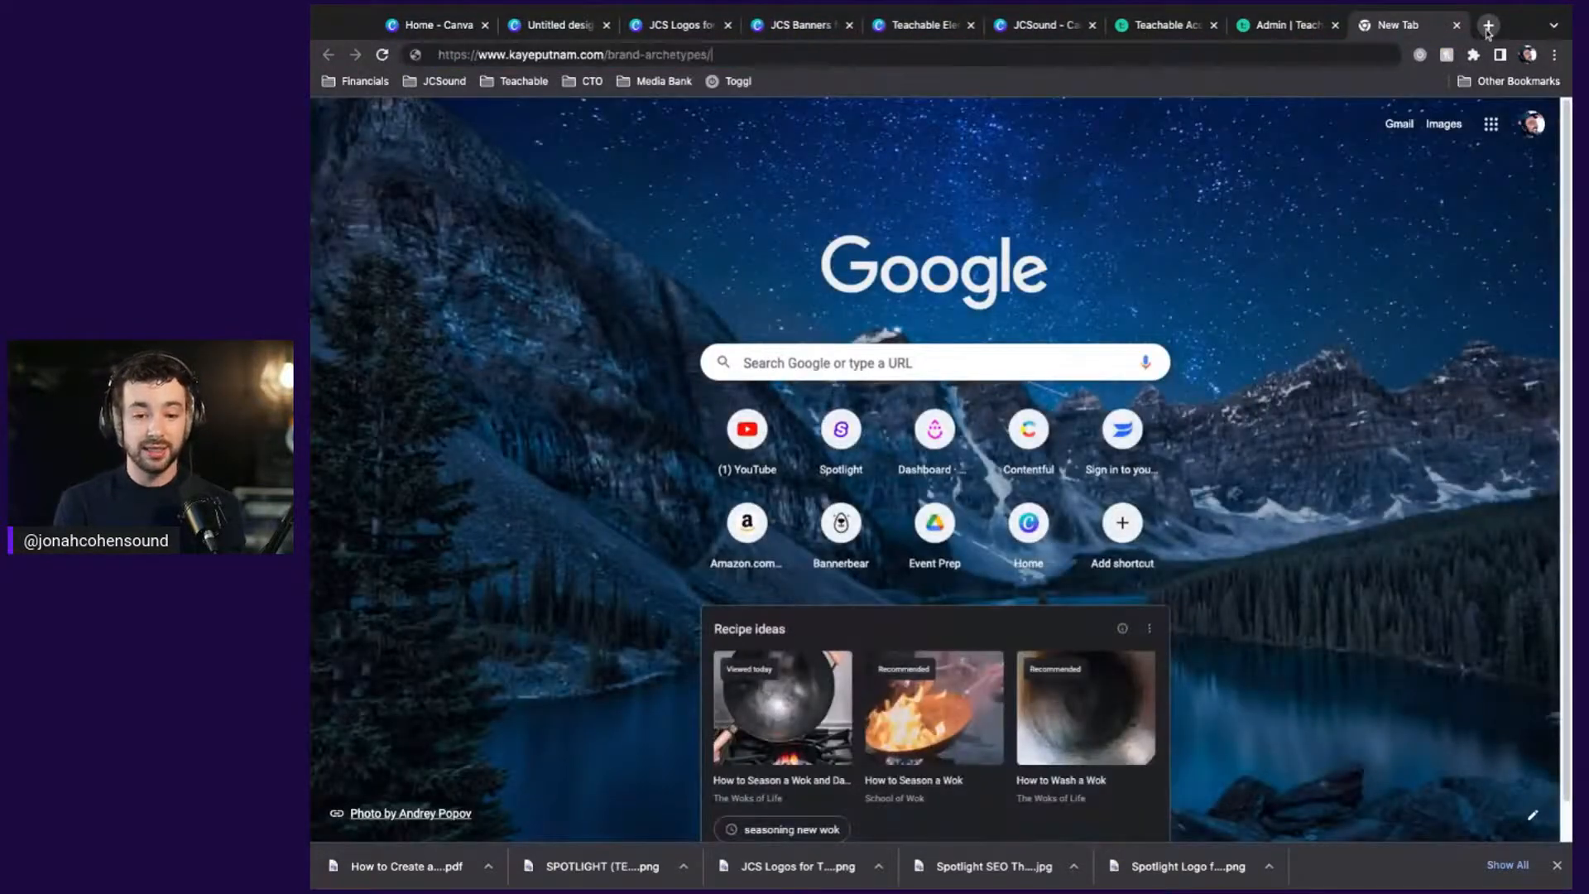
{"action": "key", "text": "Return"}
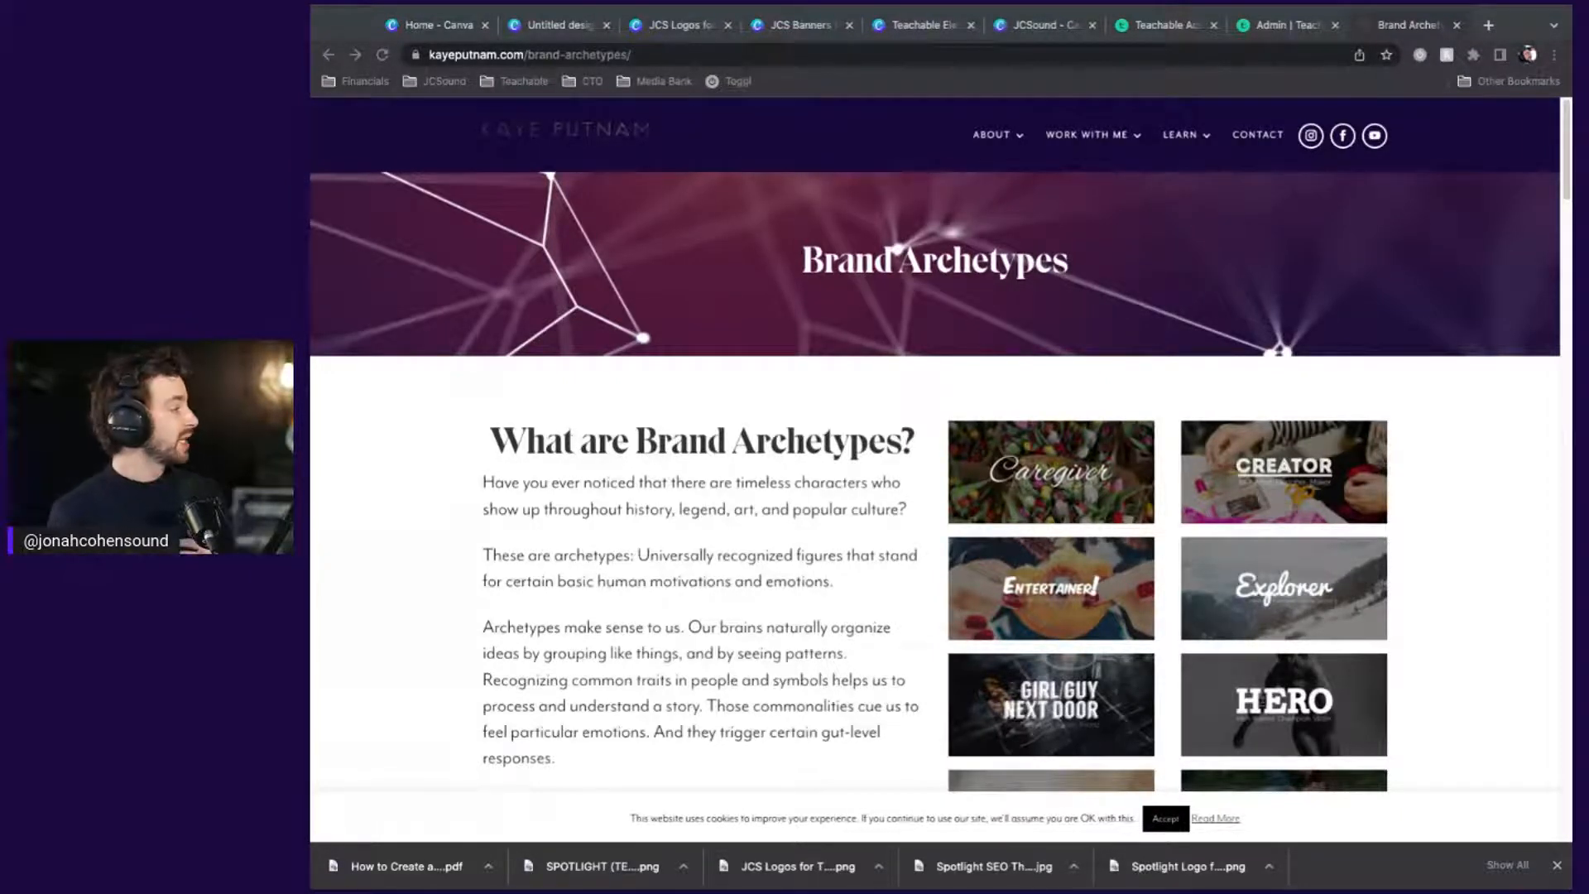
{"action": "scroll", "coordinate": [935, 447], "scroll_direction": "down", "scroll_amount": 9}
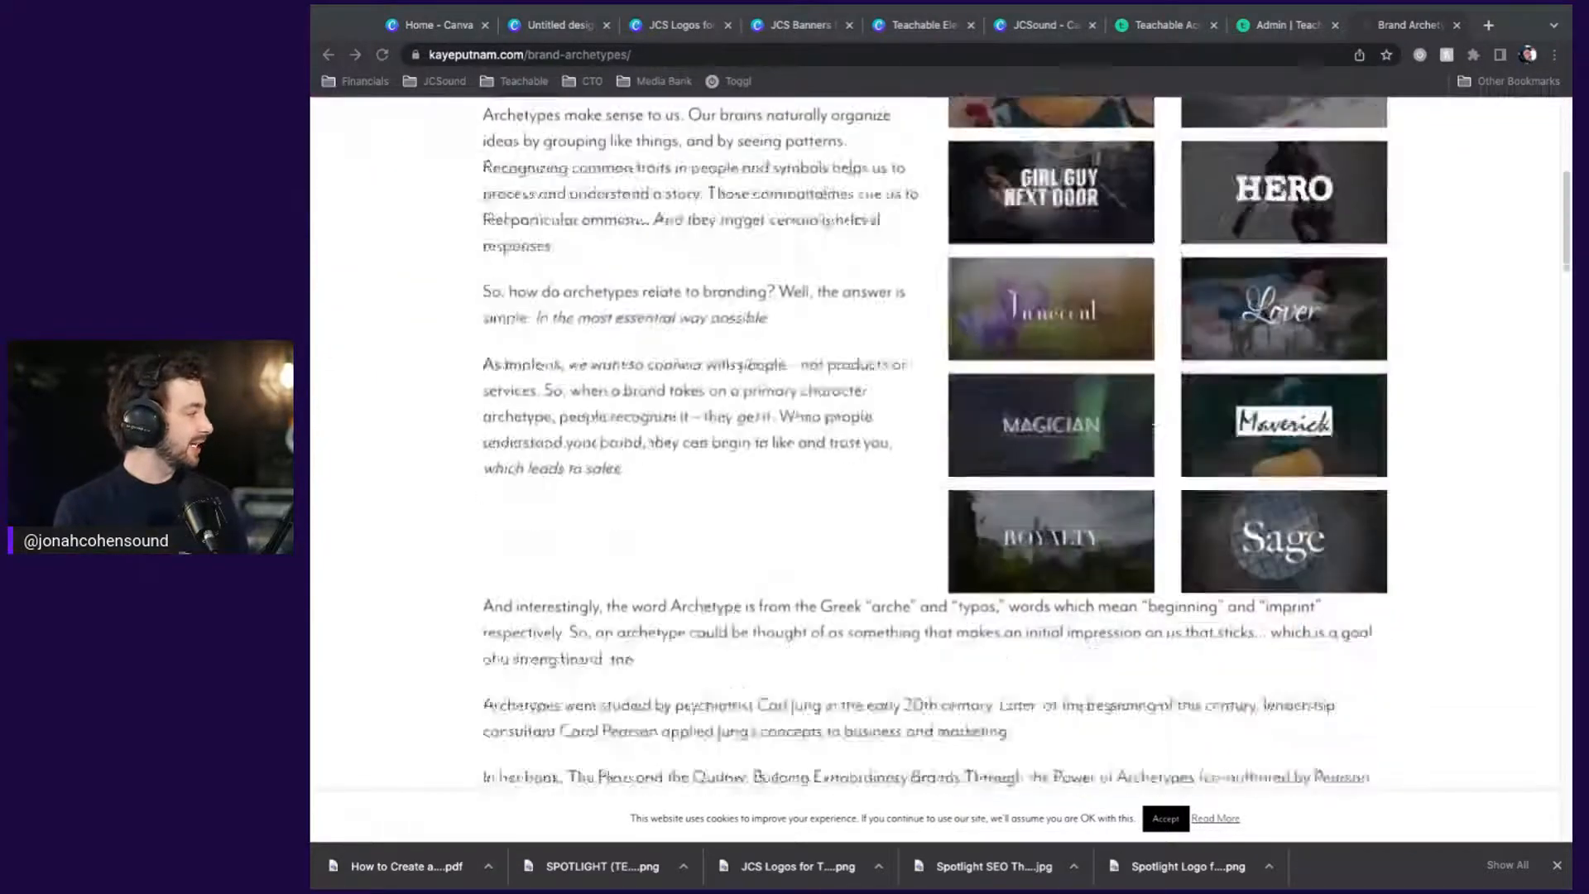
{"action": "scroll", "coordinate": [935, 447], "scroll_direction": "down", "scroll_amount": 4}
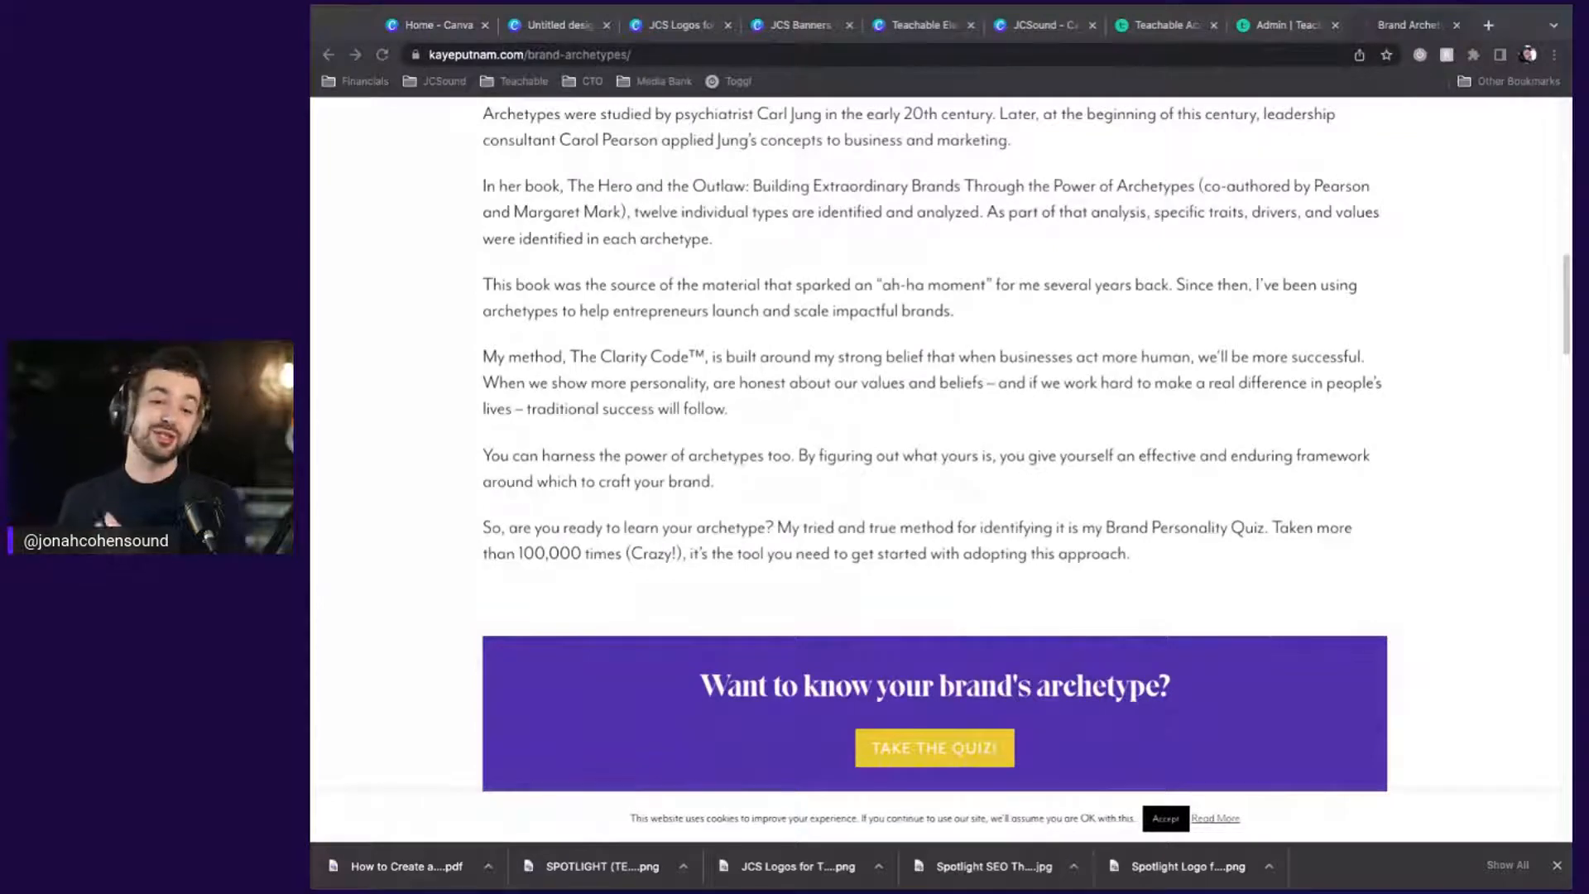
{"action": "key", "text": "super+Tab"}
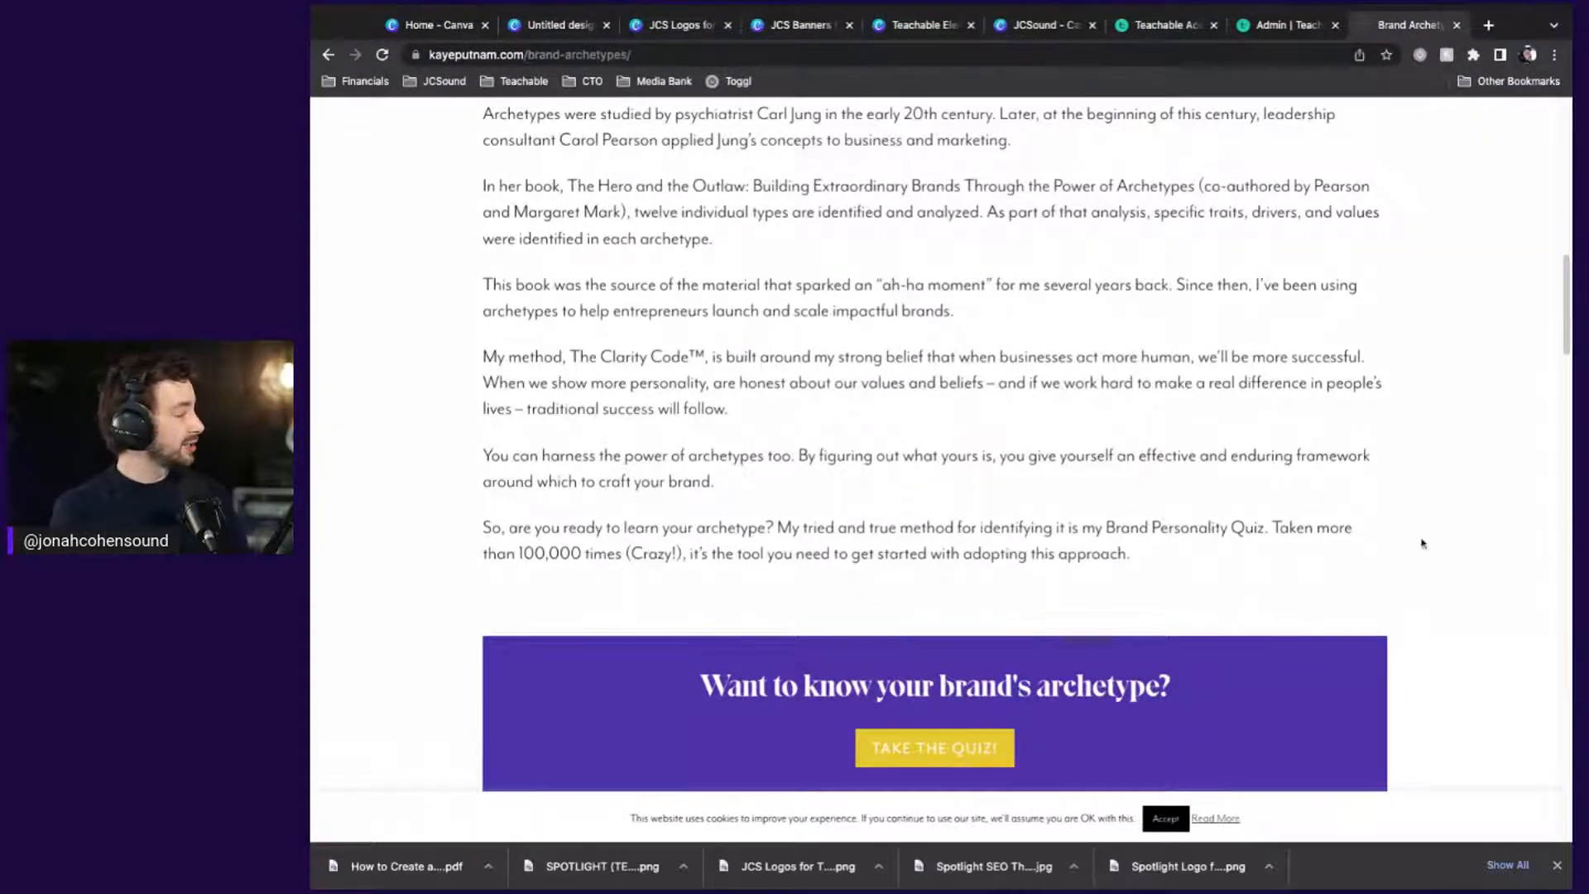
{"action": "scroll", "coordinate": [1422, 542], "scroll_direction": "down", "scroll_amount": 1}
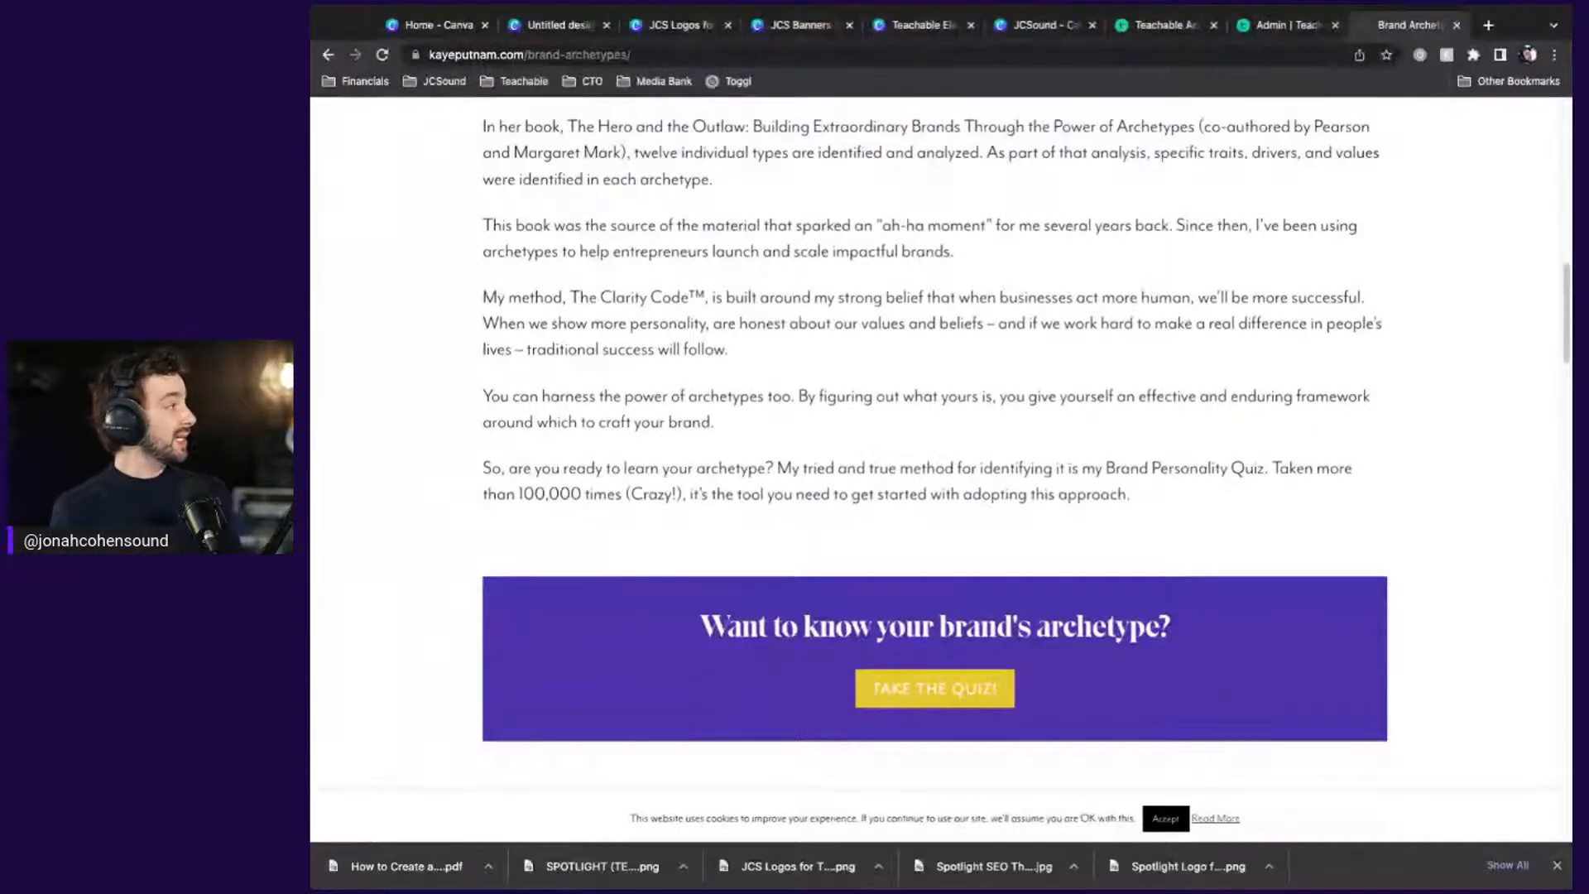
{"action": "left_click", "coordinate": [1167, 55]}
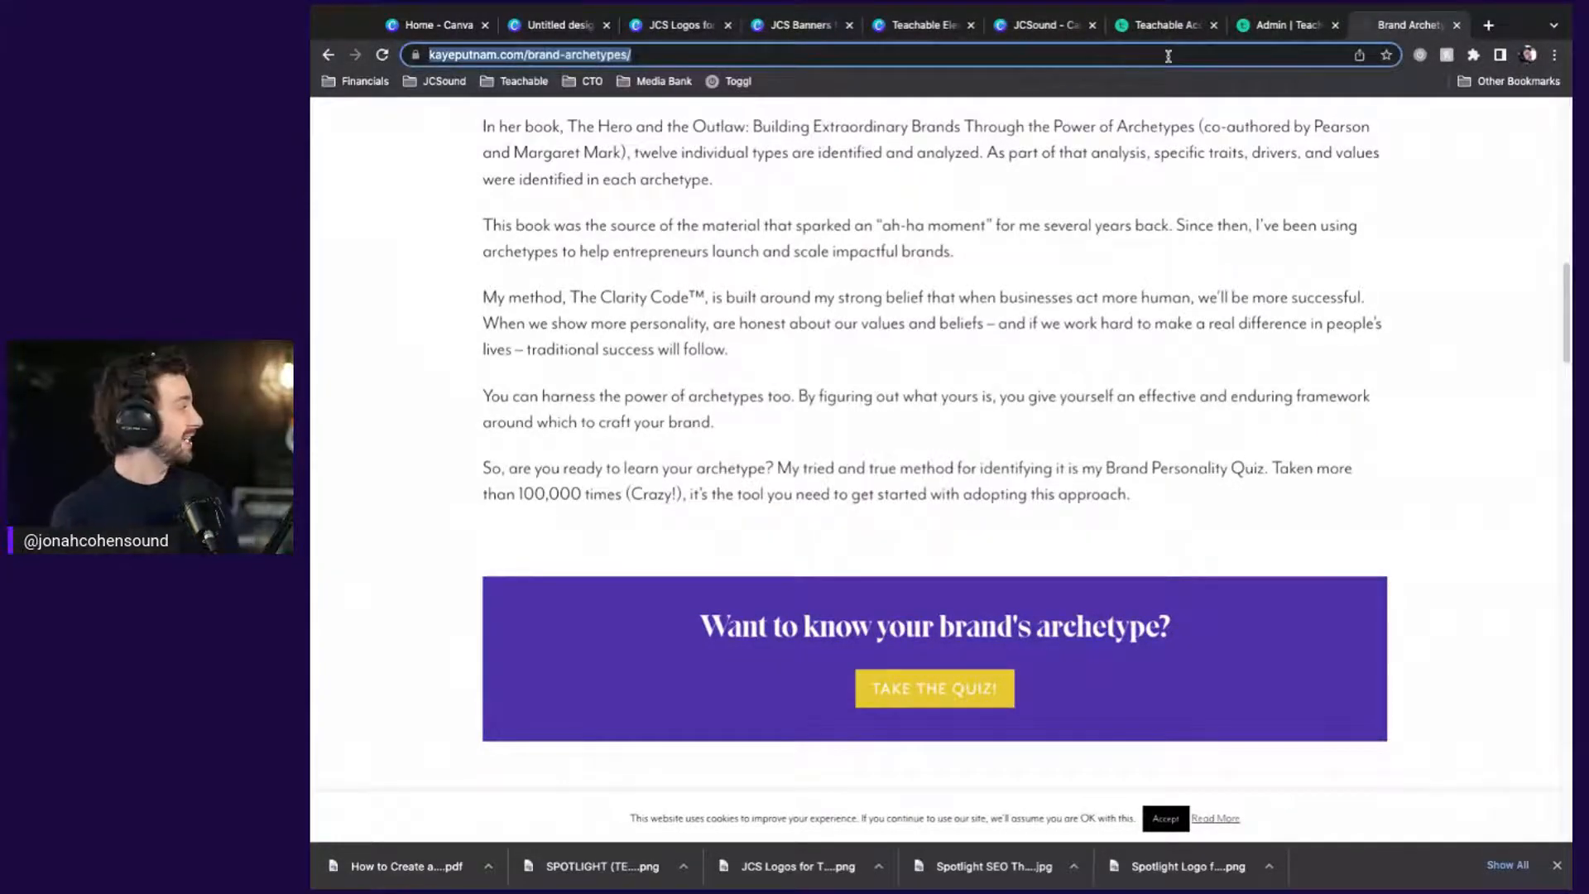
Load HubSpot's psychology-of-color article and scroll its colour infographic down to magenta's traits
{"action": "type", "text": "https://blog.hubspot.com/marketing/psychology-of-color"}
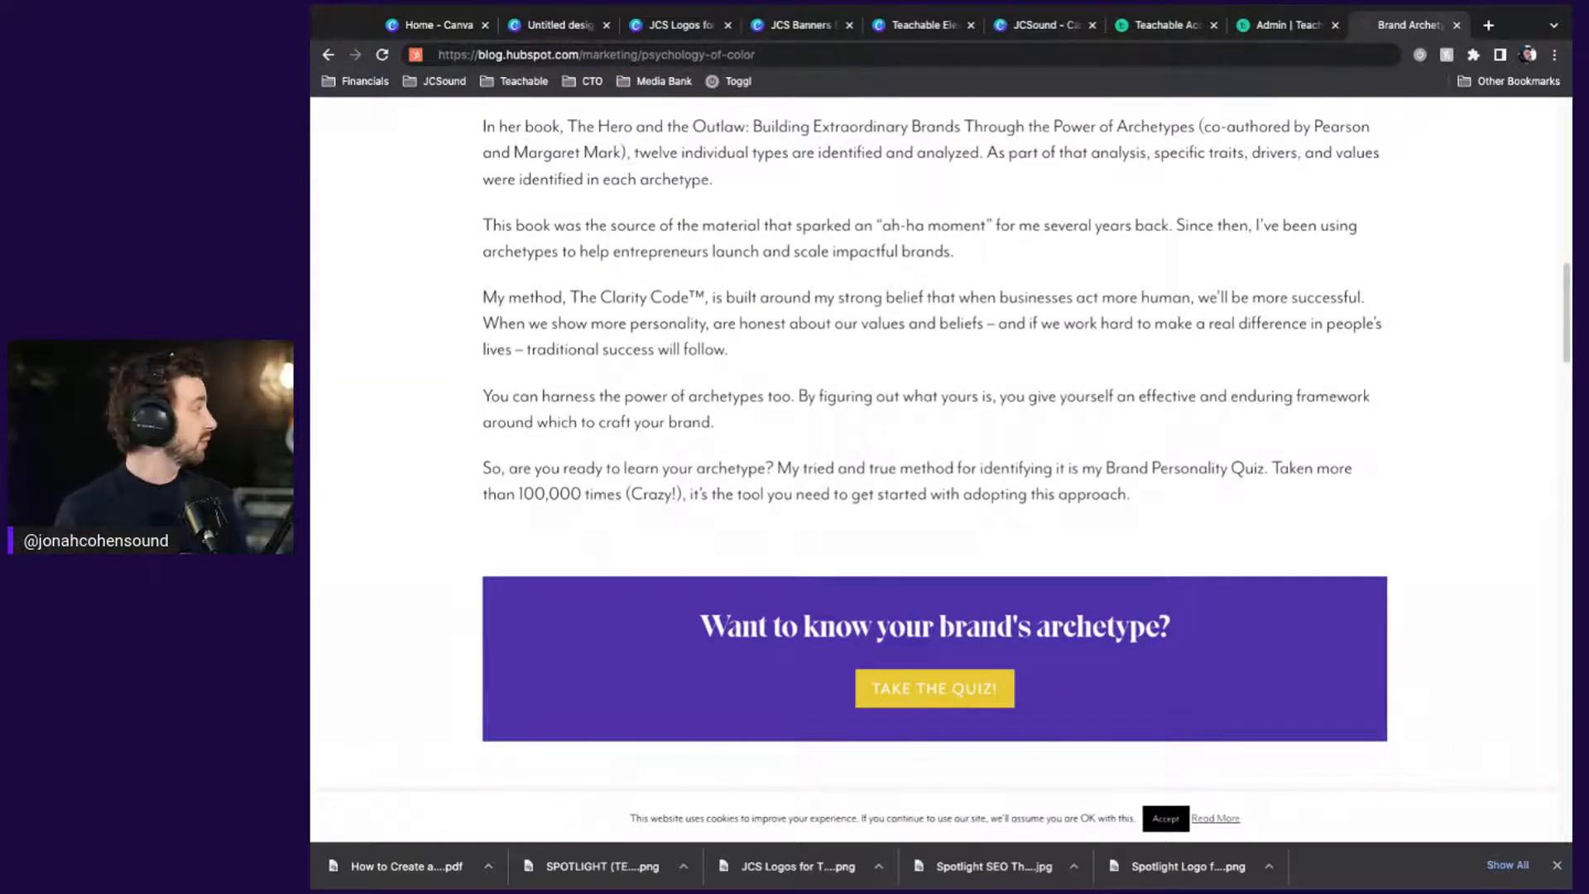
{"action": "key", "text": "Return"}
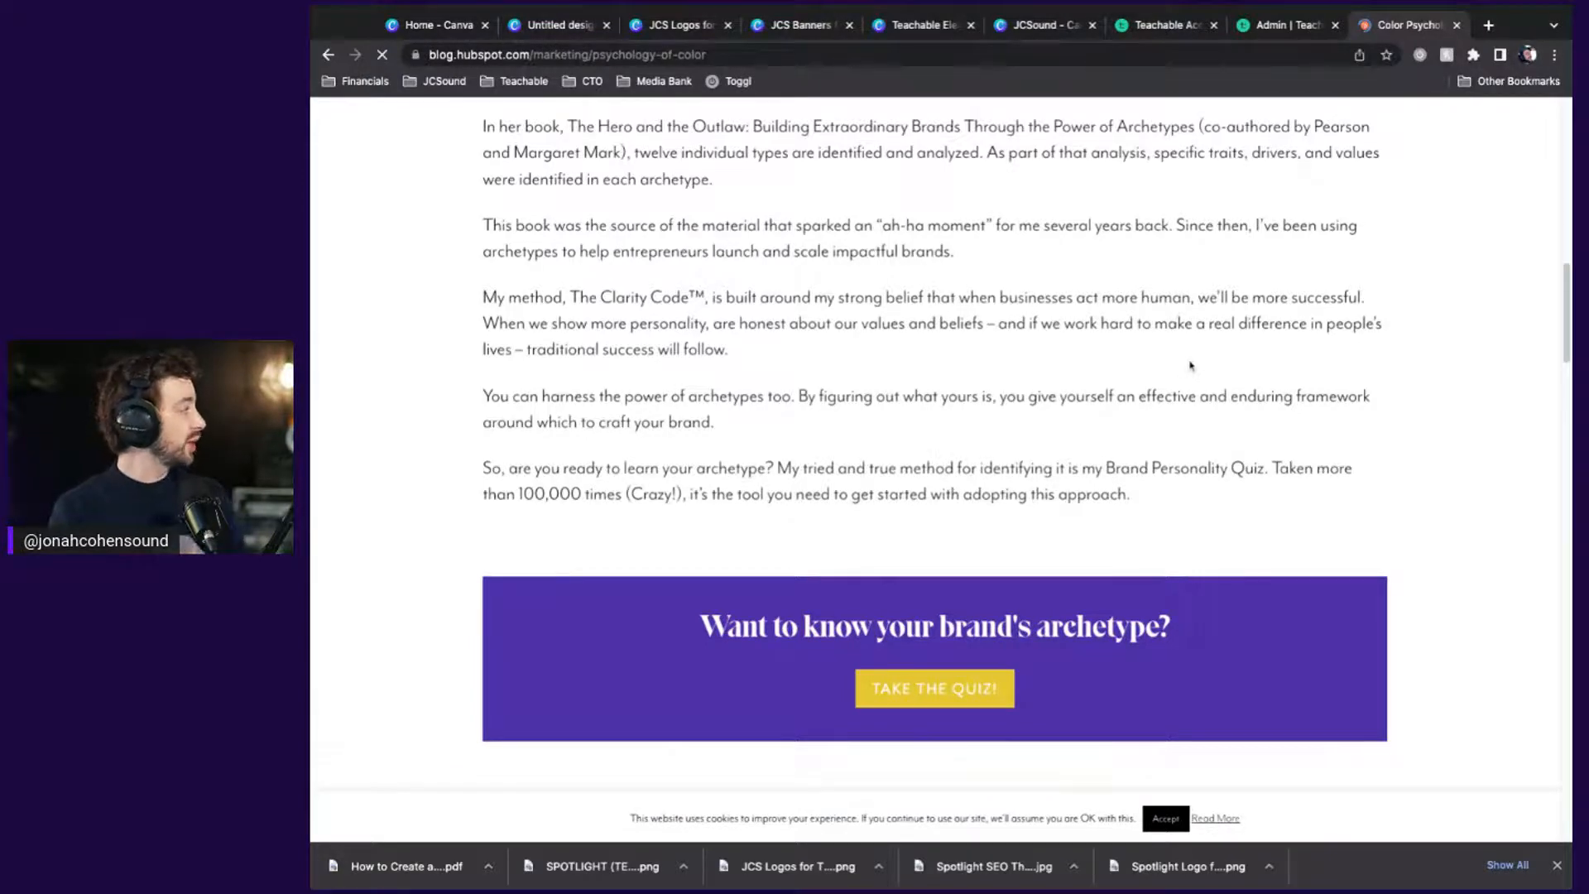
{"action": "scroll", "coordinate": [1190, 365], "scroll_direction": "down", "scroll_amount": 15}
{"action": "scroll", "coordinate": [934, 526], "scroll_direction": "down", "scroll_amount": 20}
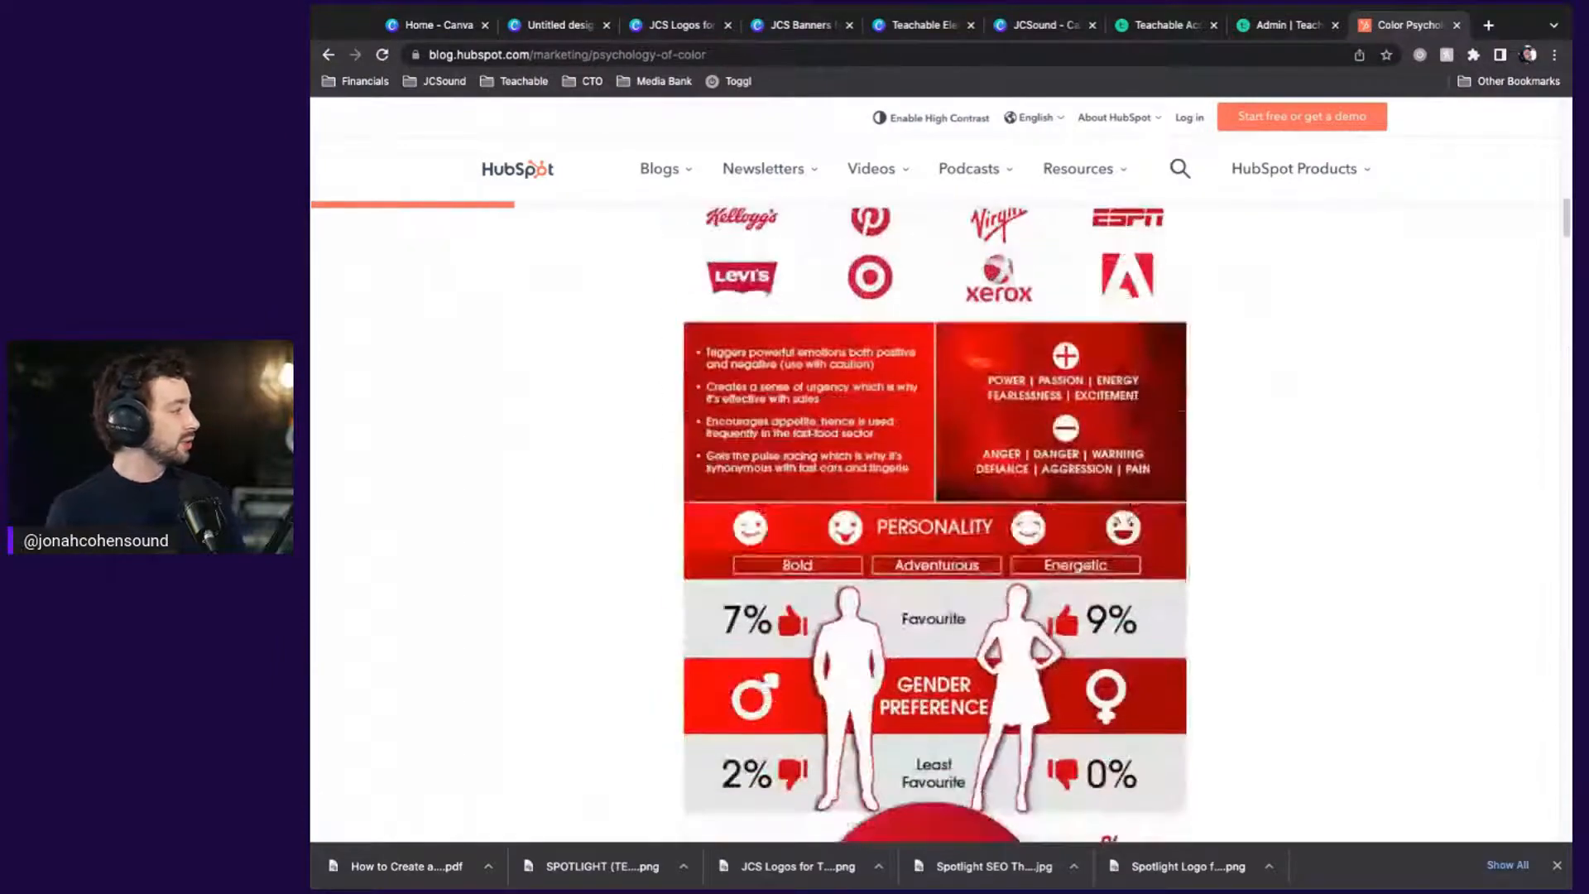
{"action": "scroll", "coordinate": [934, 527], "scroll_direction": "down", "scroll_amount": 15}
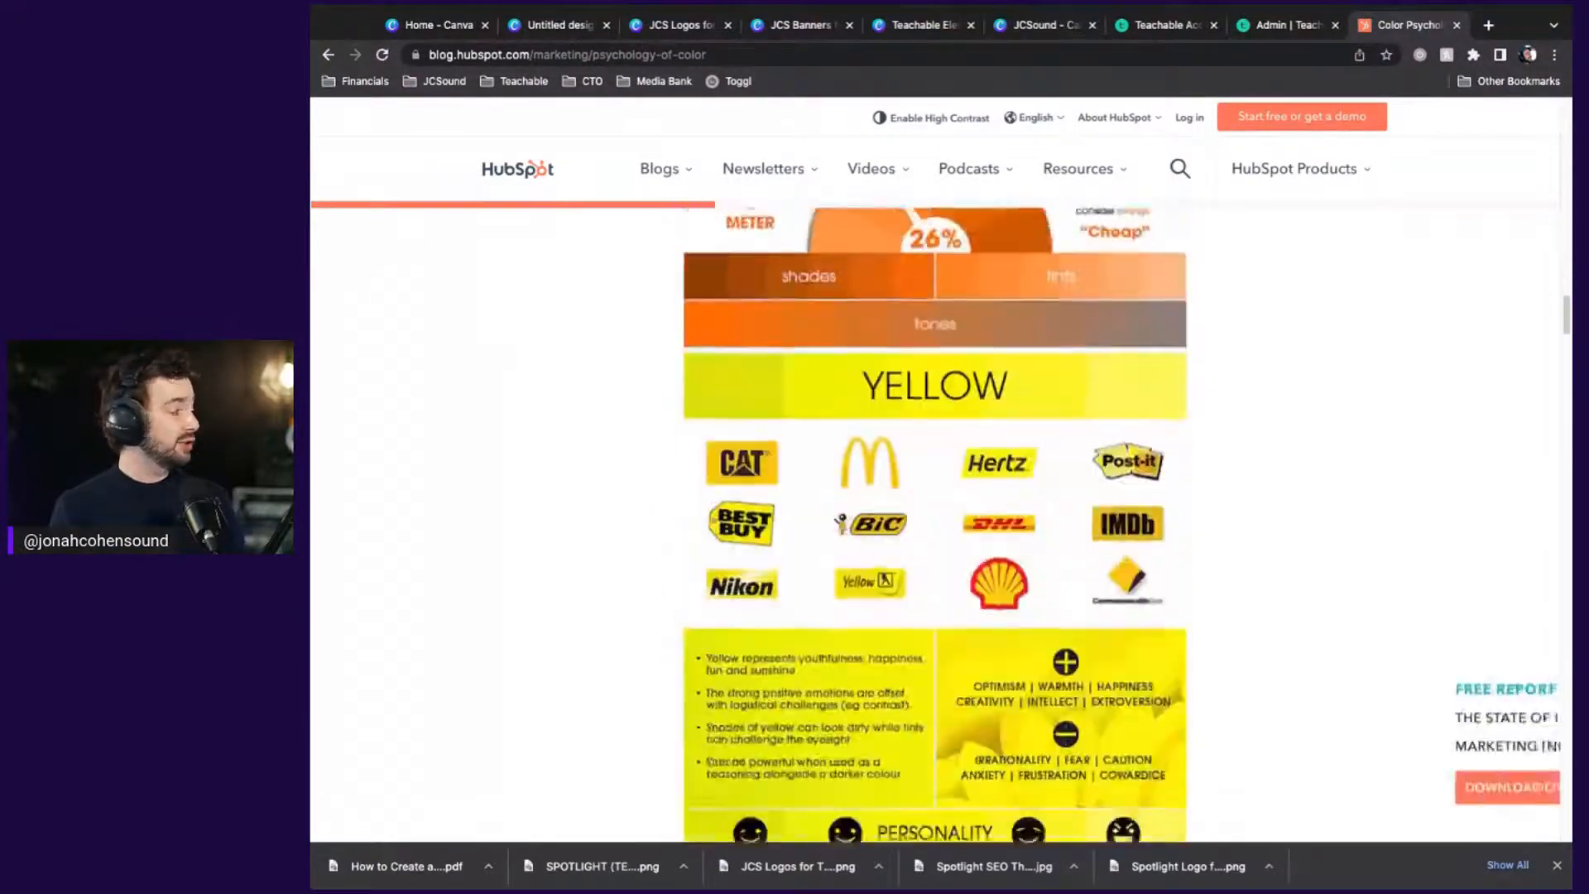
{"action": "scroll", "coordinate": [934, 526], "scroll_direction": "down", "scroll_amount": 20}
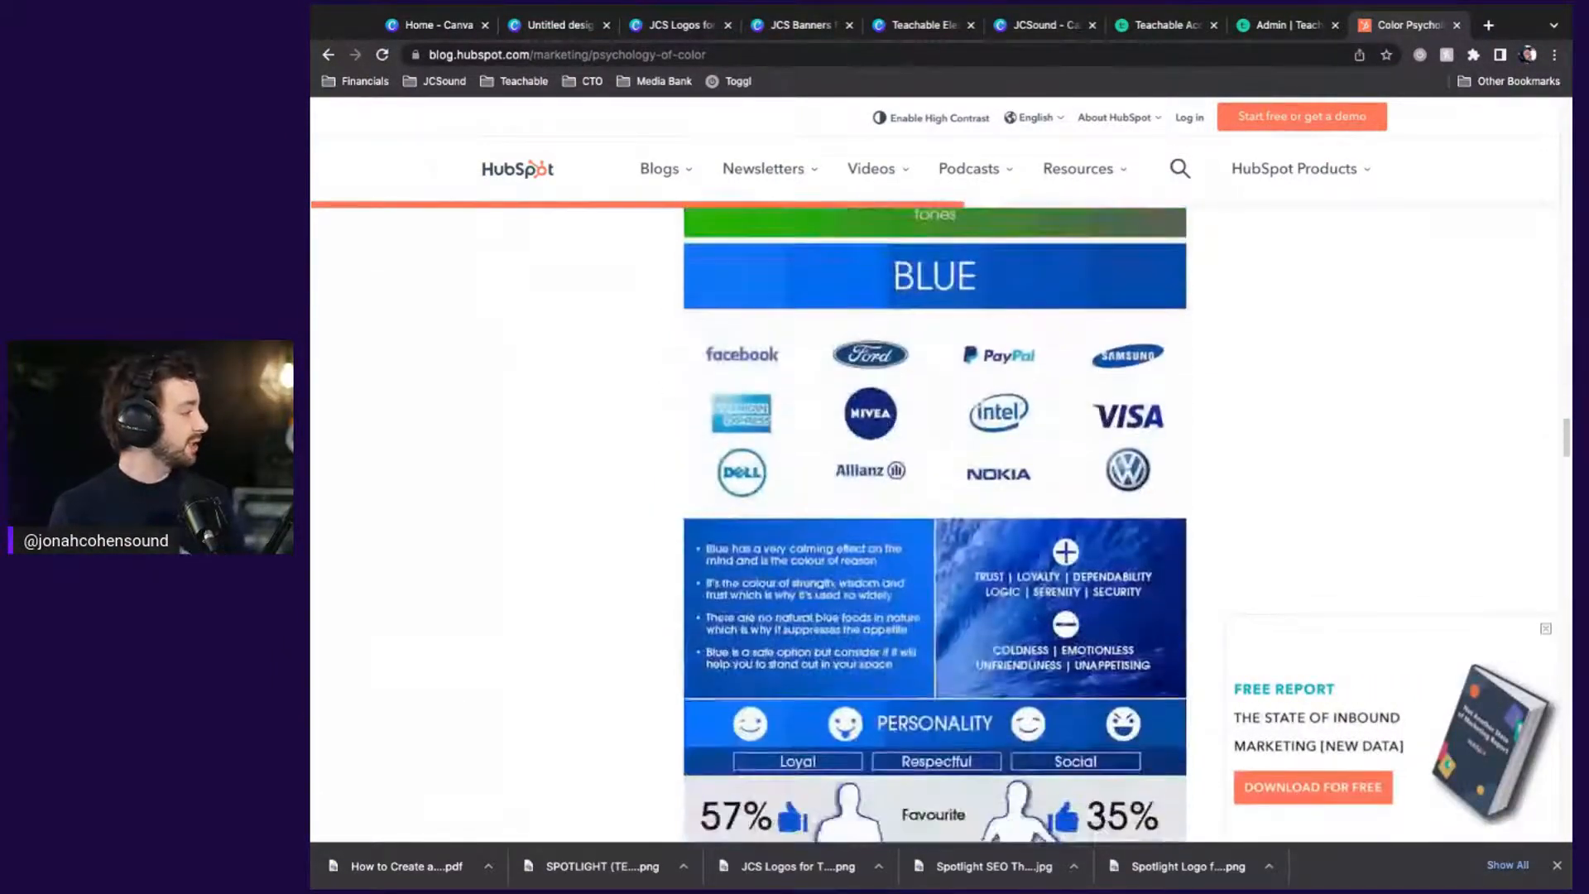
{"action": "scroll", "coordinate": [934, 526], "scroll_direction": "down", "scroll_amount": 15}
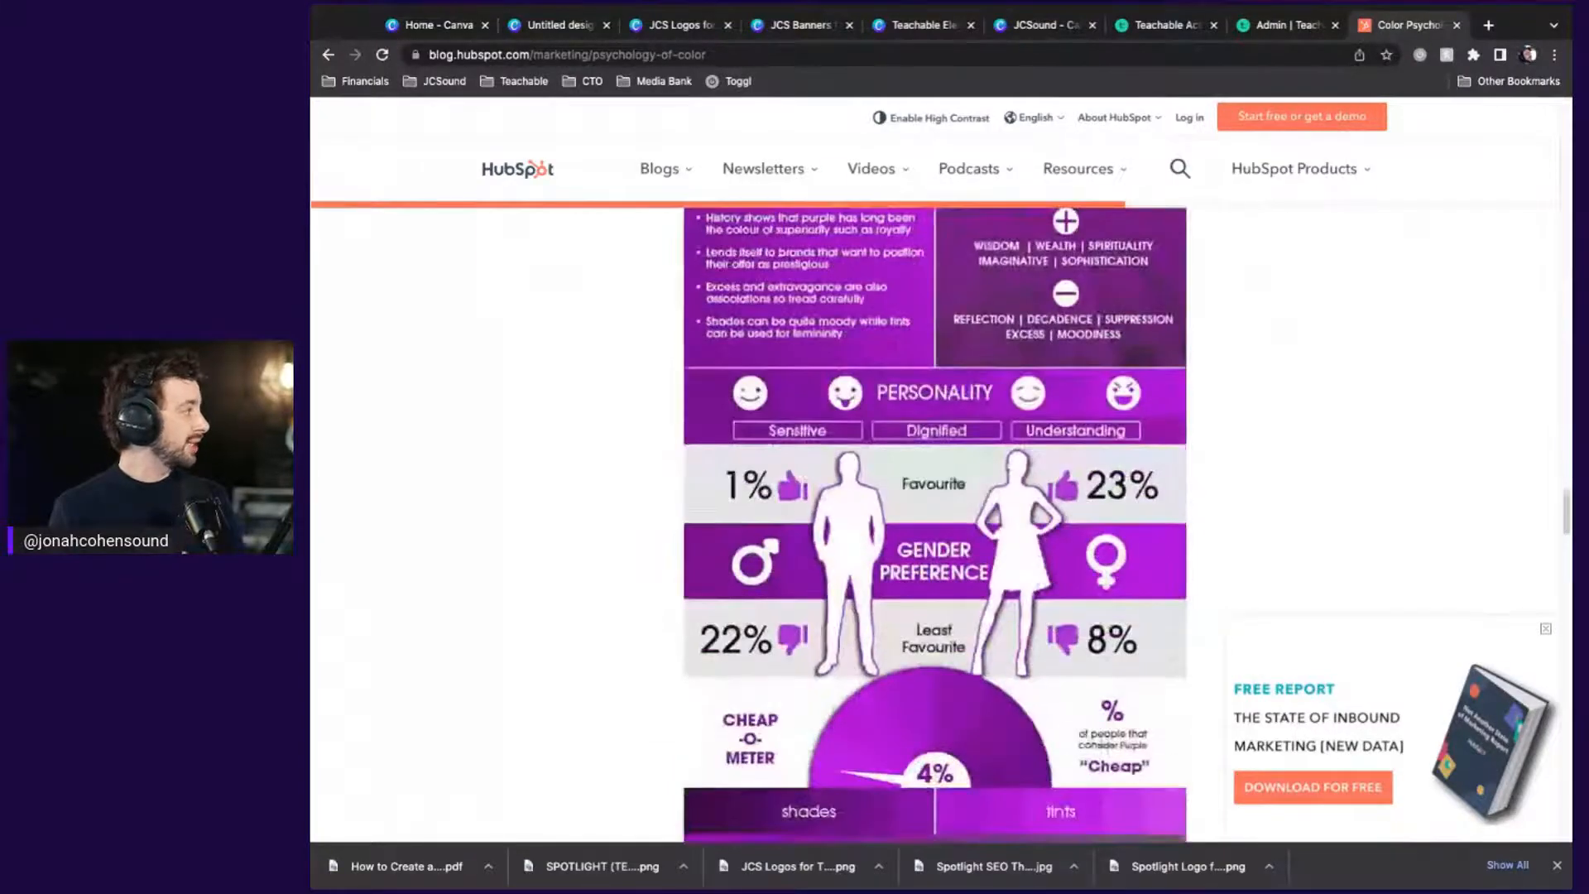
{"action": "scroll", "coordinate": [934, 527], "scroll_direction": "down", "scroll_amount": 4}
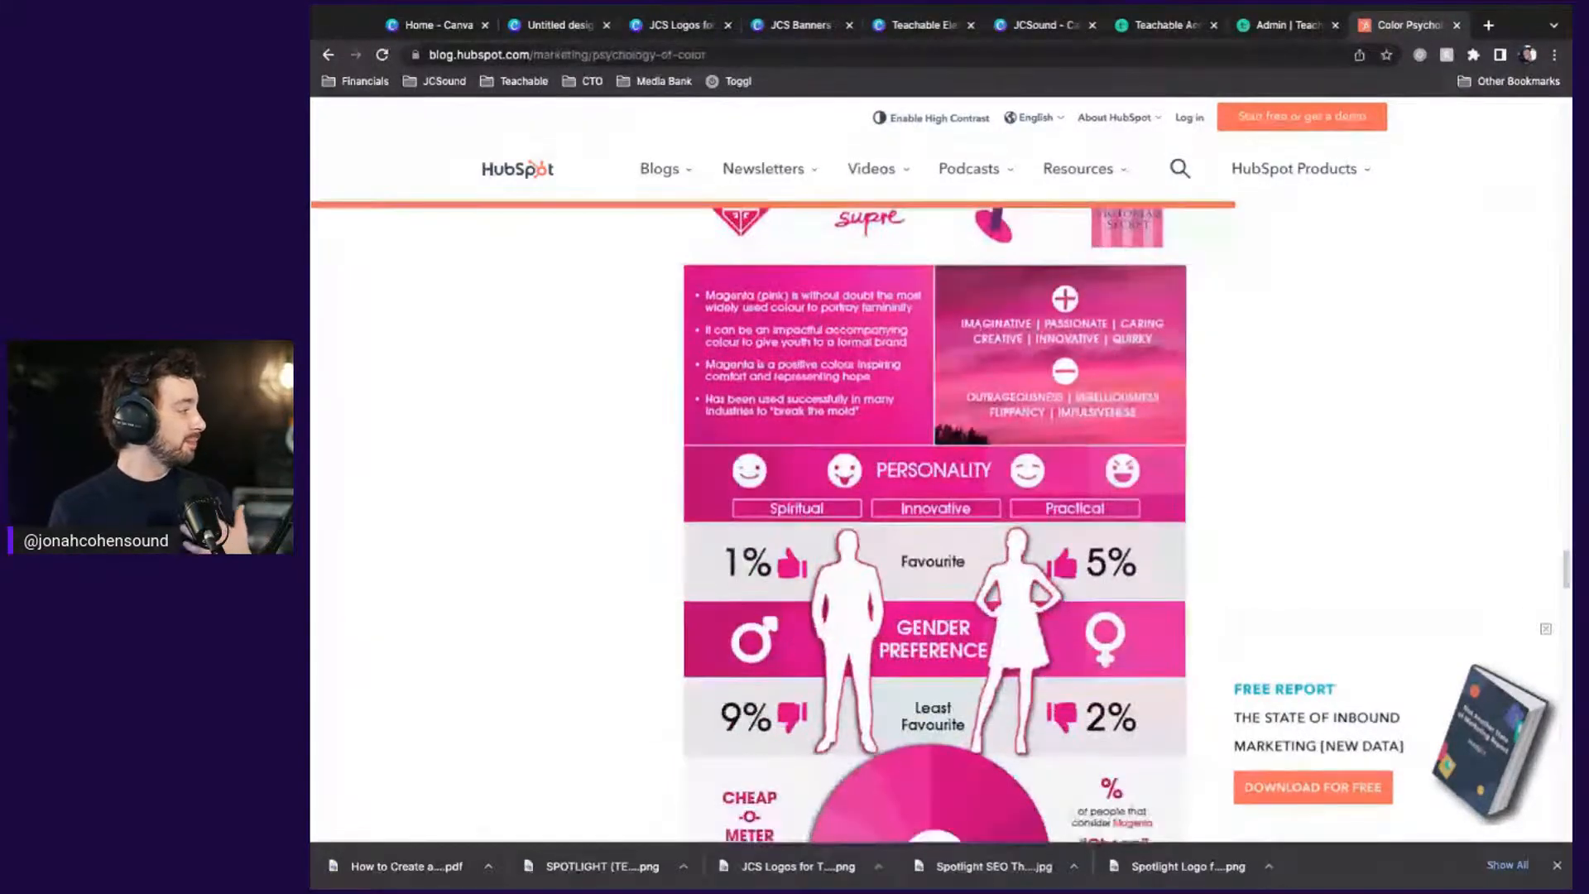
{"action": "key", "text": "super+Tab"}
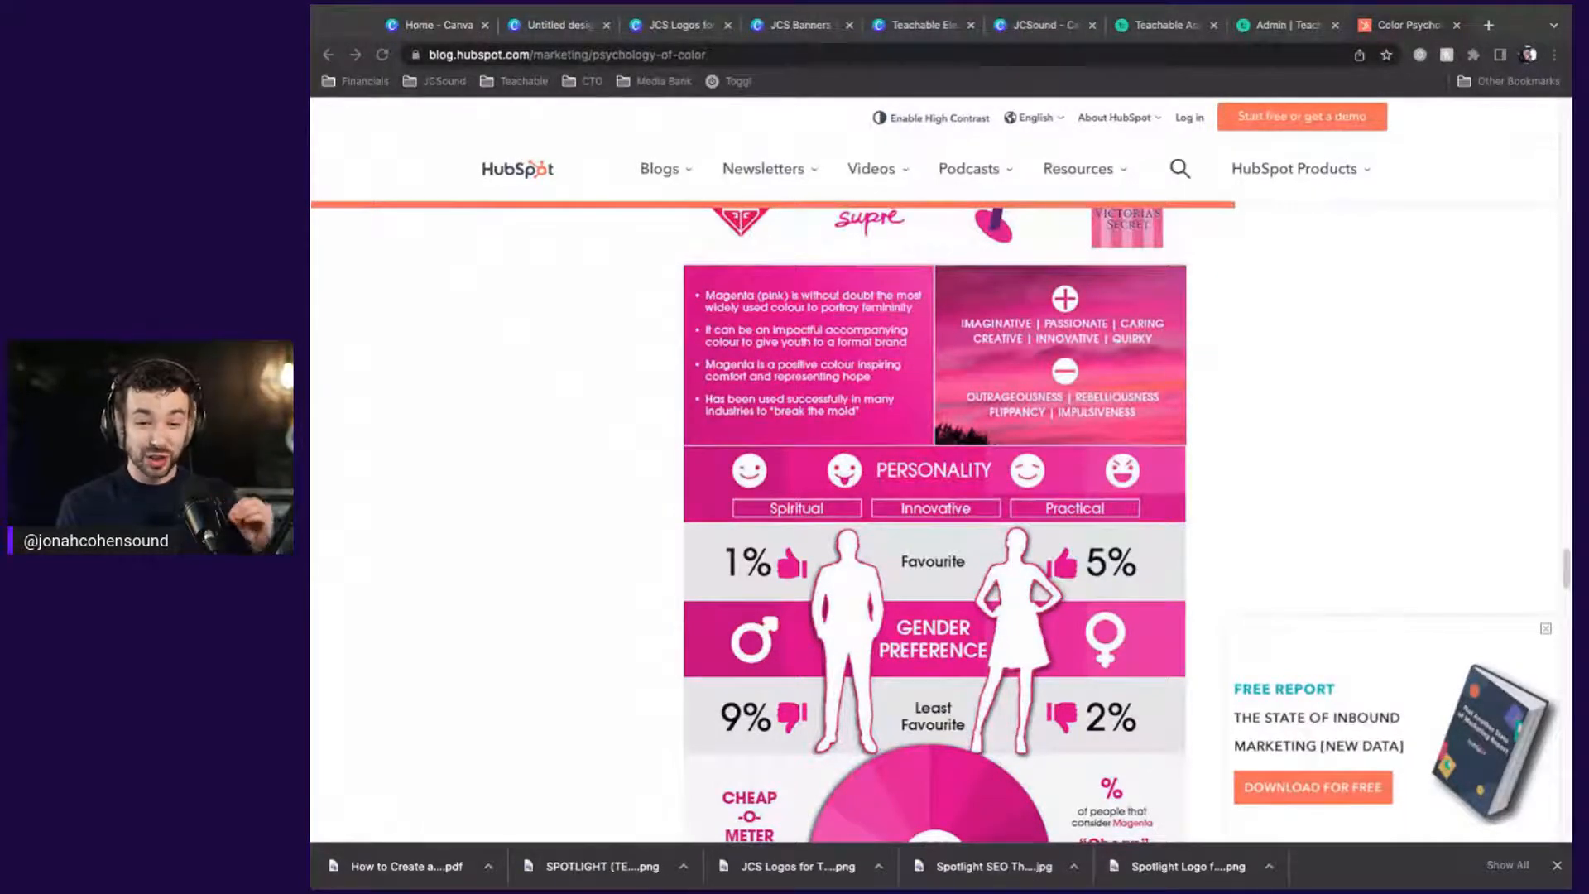
{"action": "key", "text": "super+Tab"}
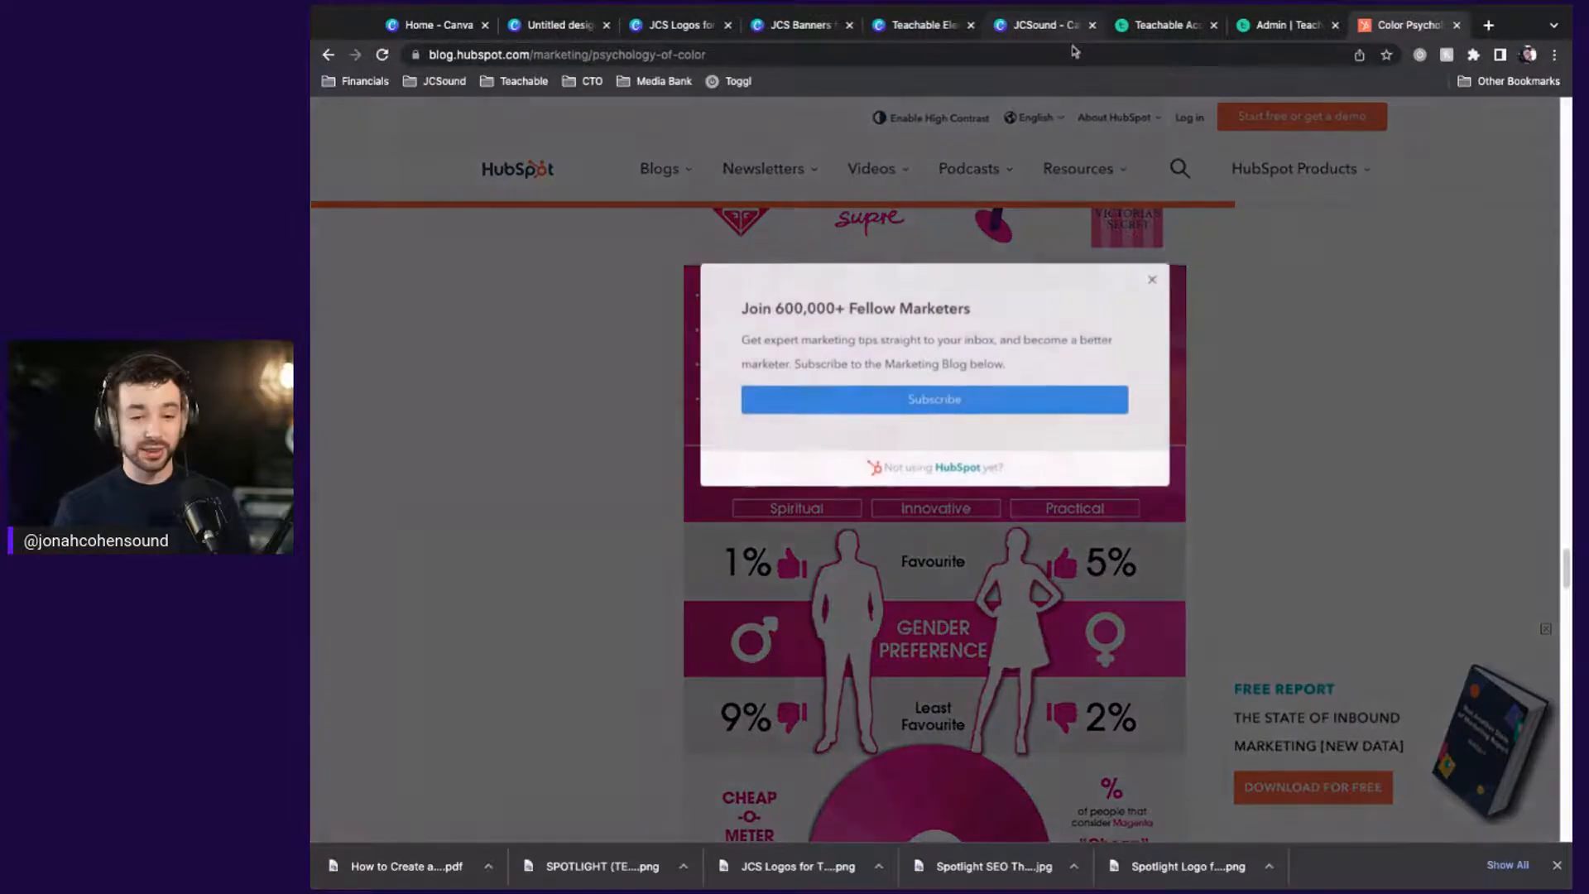
{"action": "left_click", "coordinate": [1068, 55]}
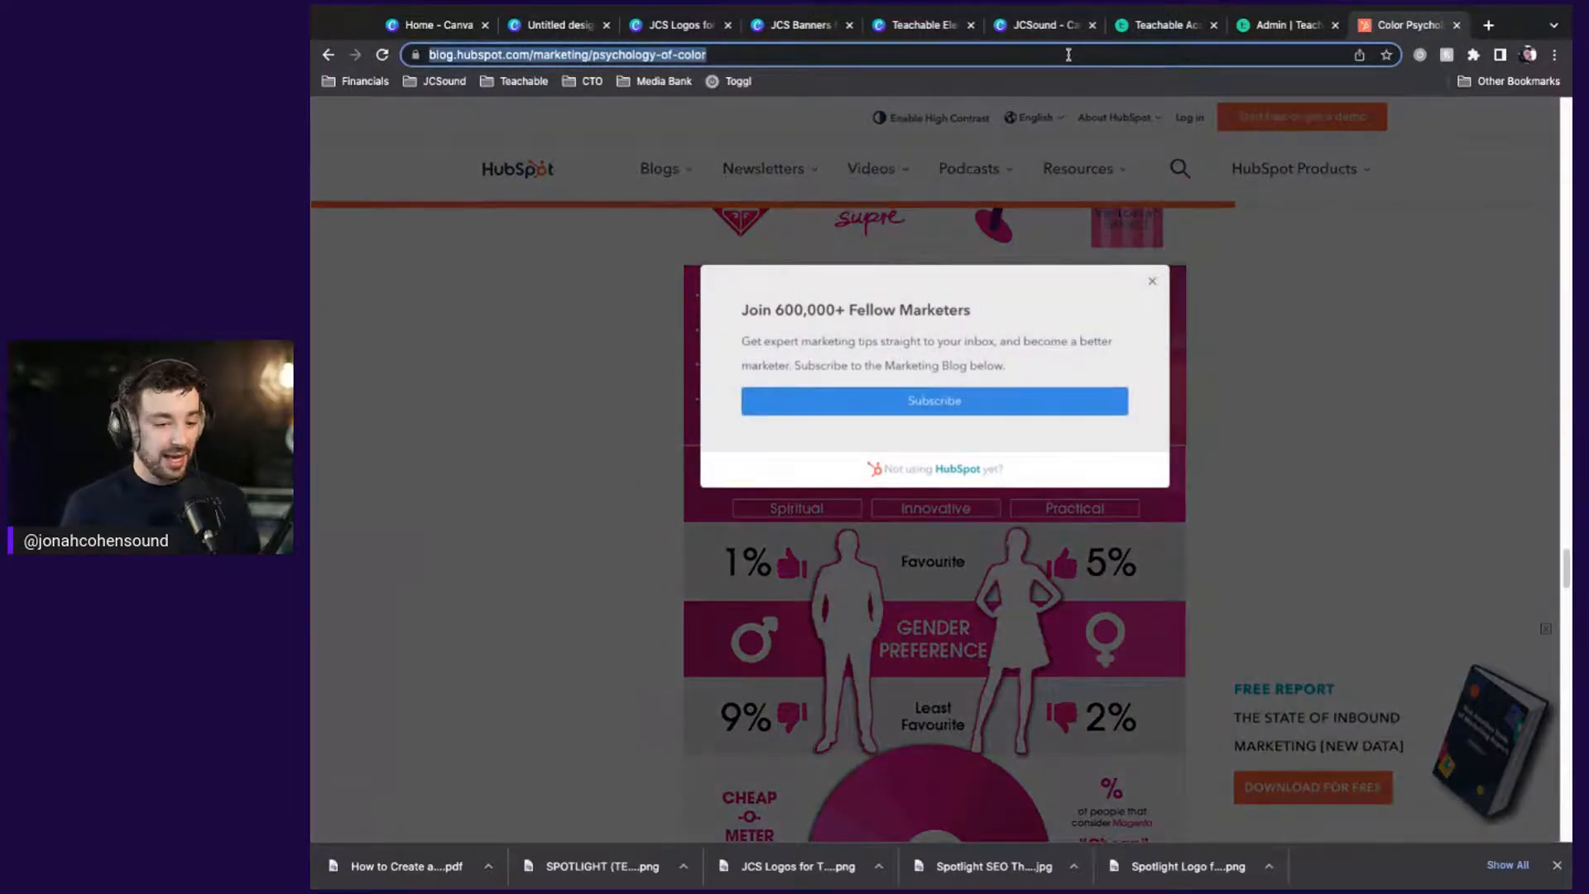
Browse Canva's color palette generator, then preview the JCSound Academy homepage with its JCSOUND ACADEMY banner
{"action": "type", "text": "https://www.canva.com/colors/color-palette-generator/"}
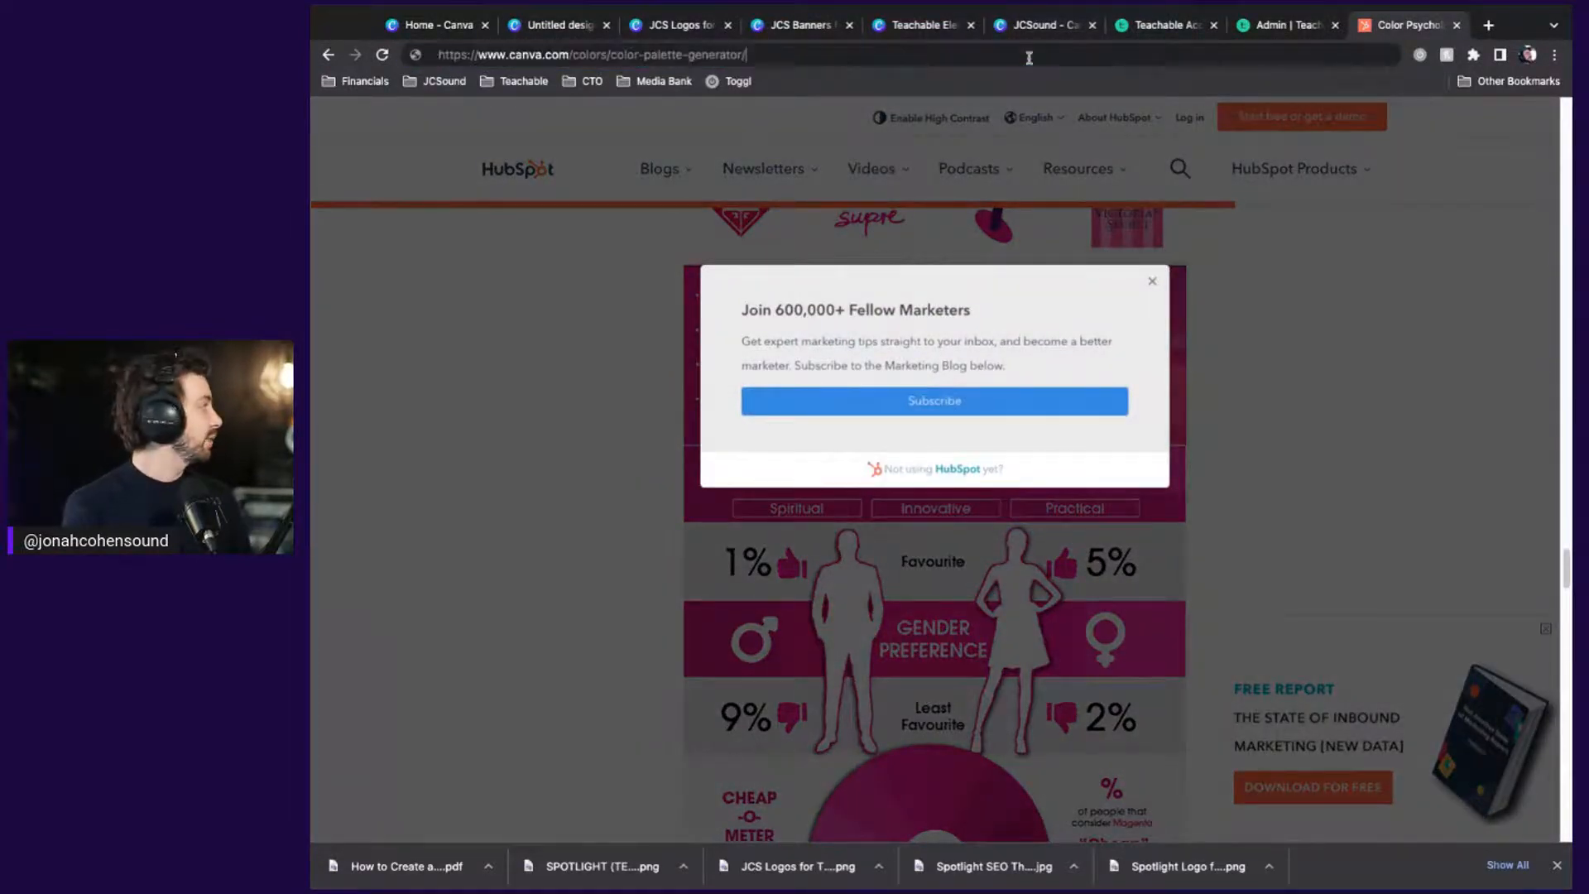
{"action": "key", "text": "Return"}
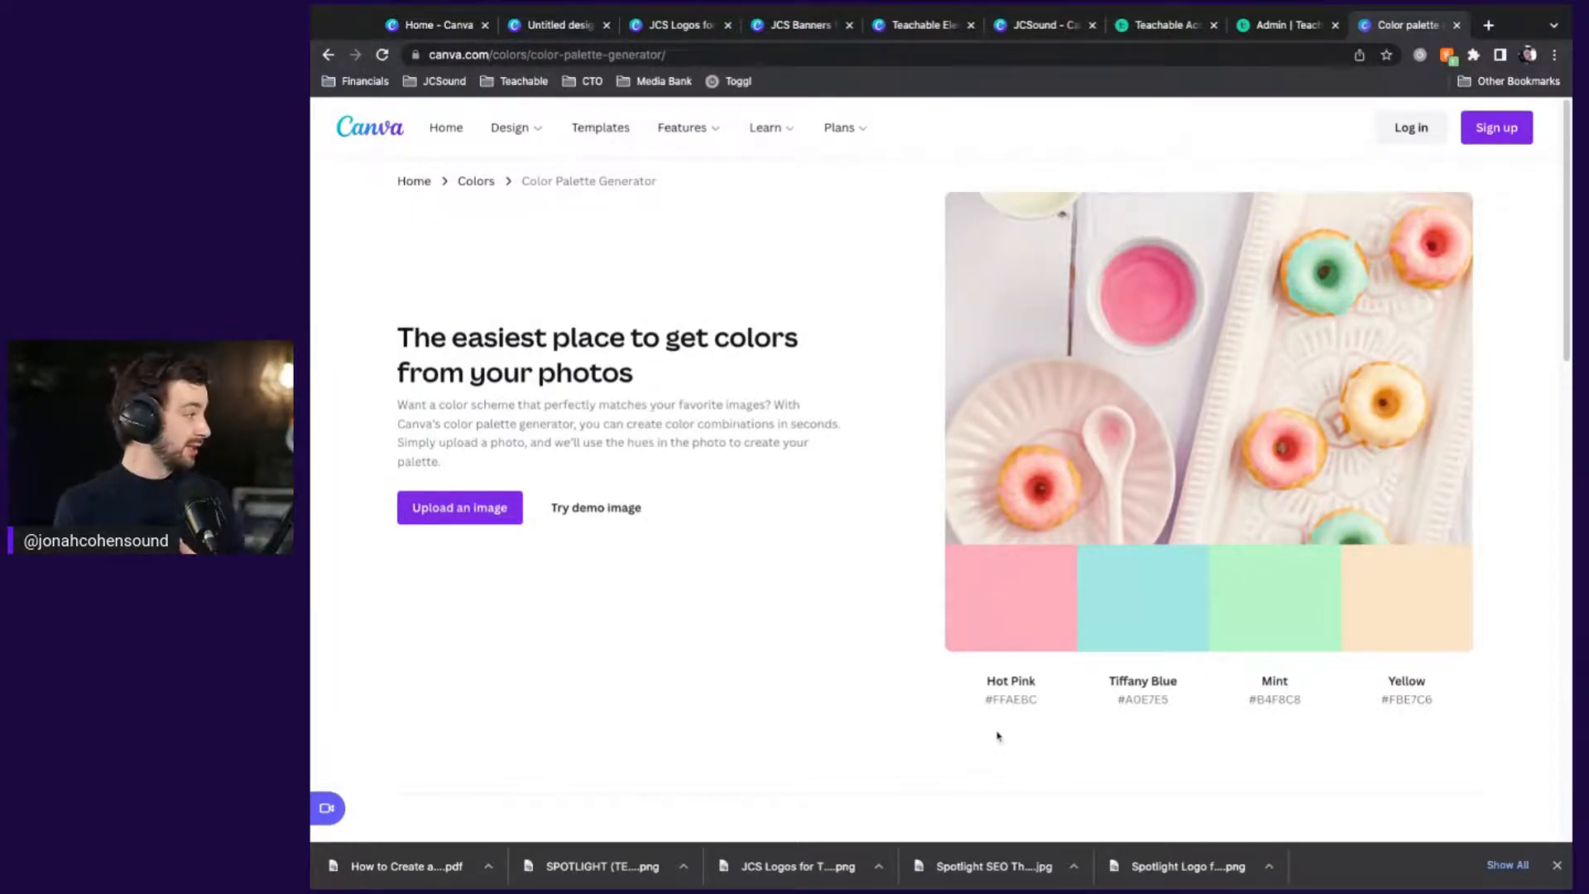
{"action": "scroll", "coordinate": [989, 737], "scroll_direction": "down", "scroll_amount": 10}
{"action": "scroll", "coordinate": [991, 738], "scroll_direction": "up", "scroll_amount": 3}
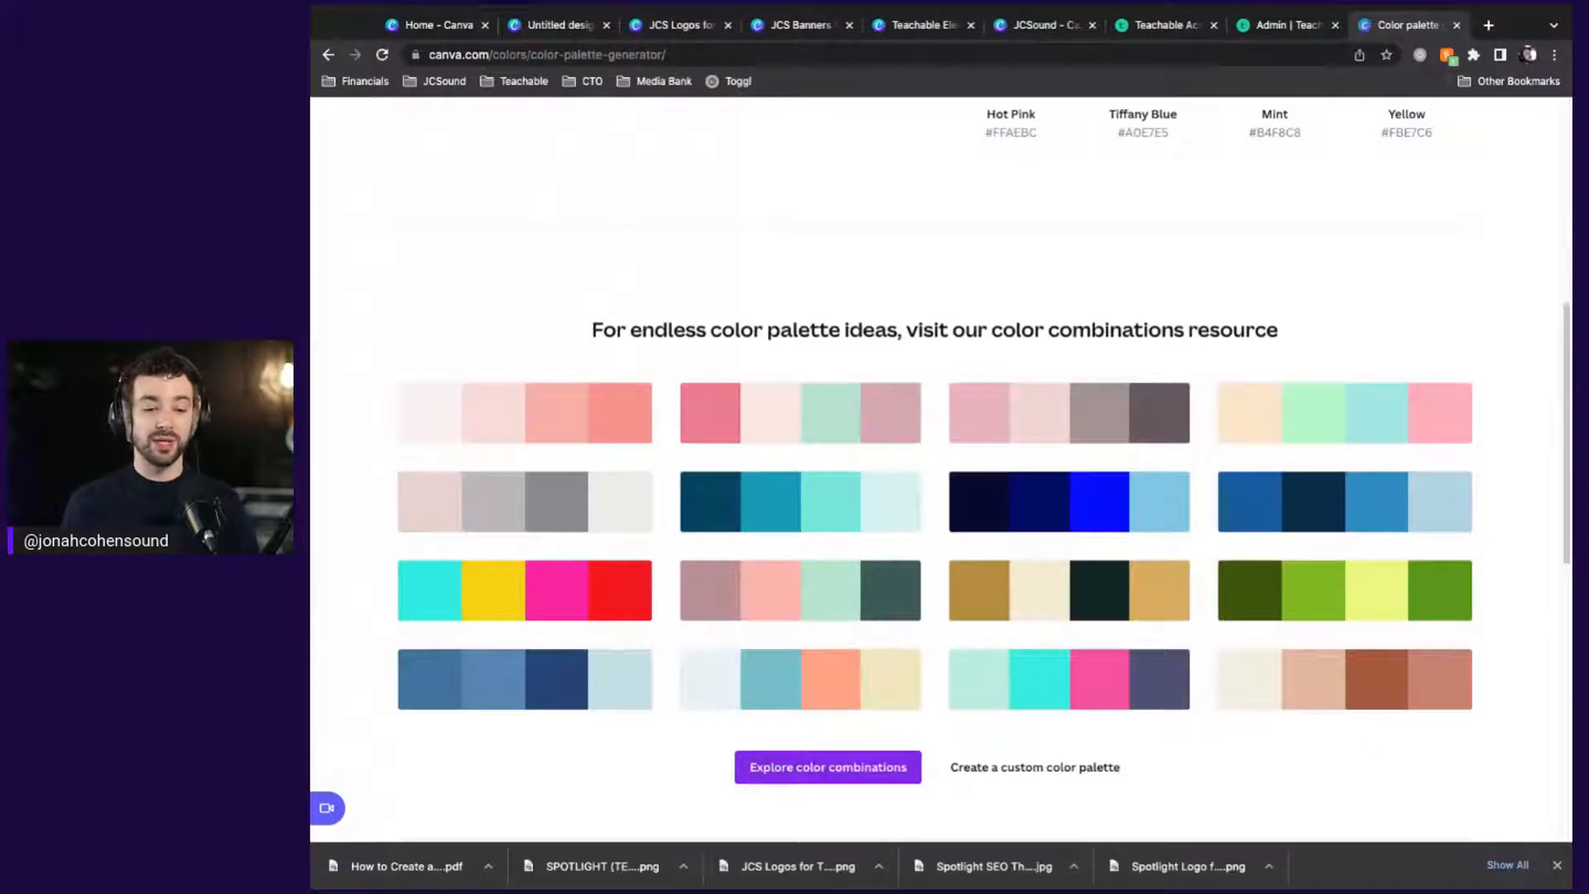
{"action": "key", "text": "super+Tab"}
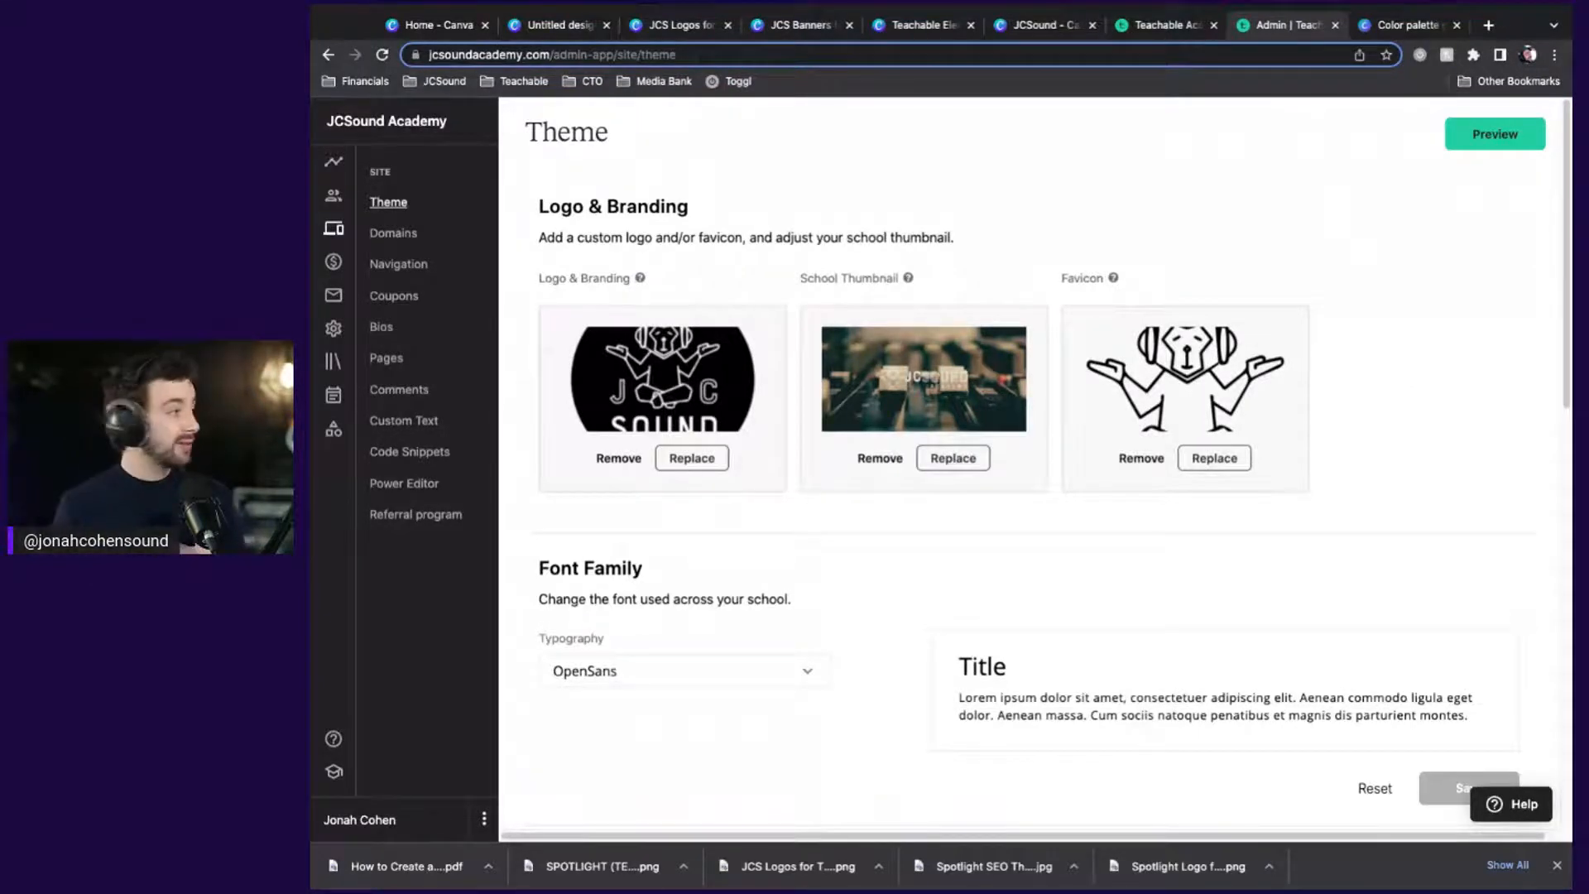
{"action": "left_click", "coordinate": [1495, 134]}
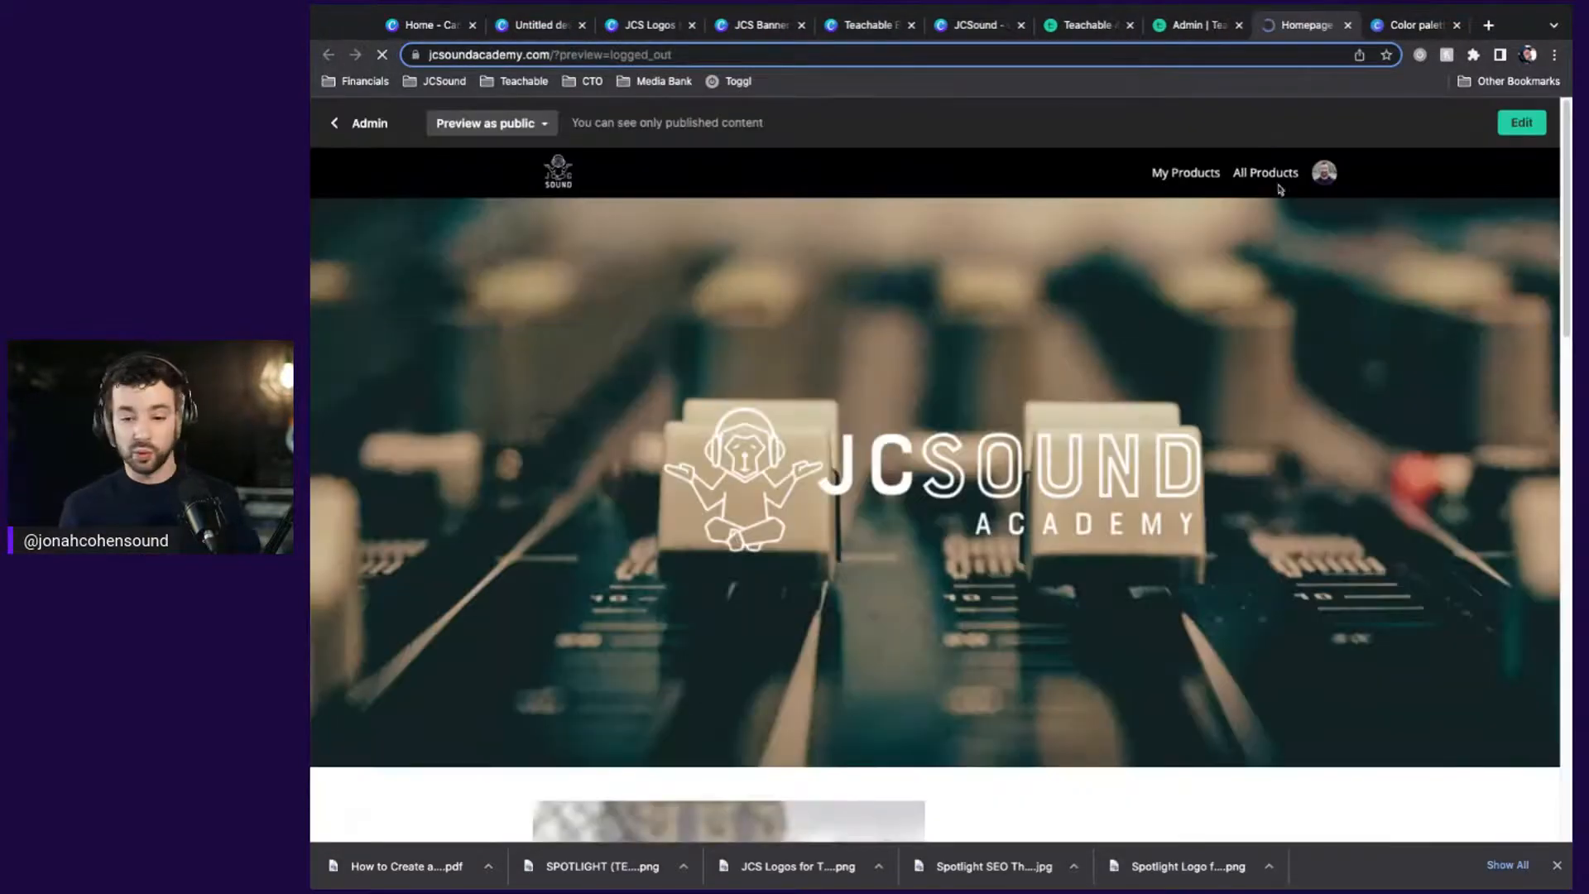